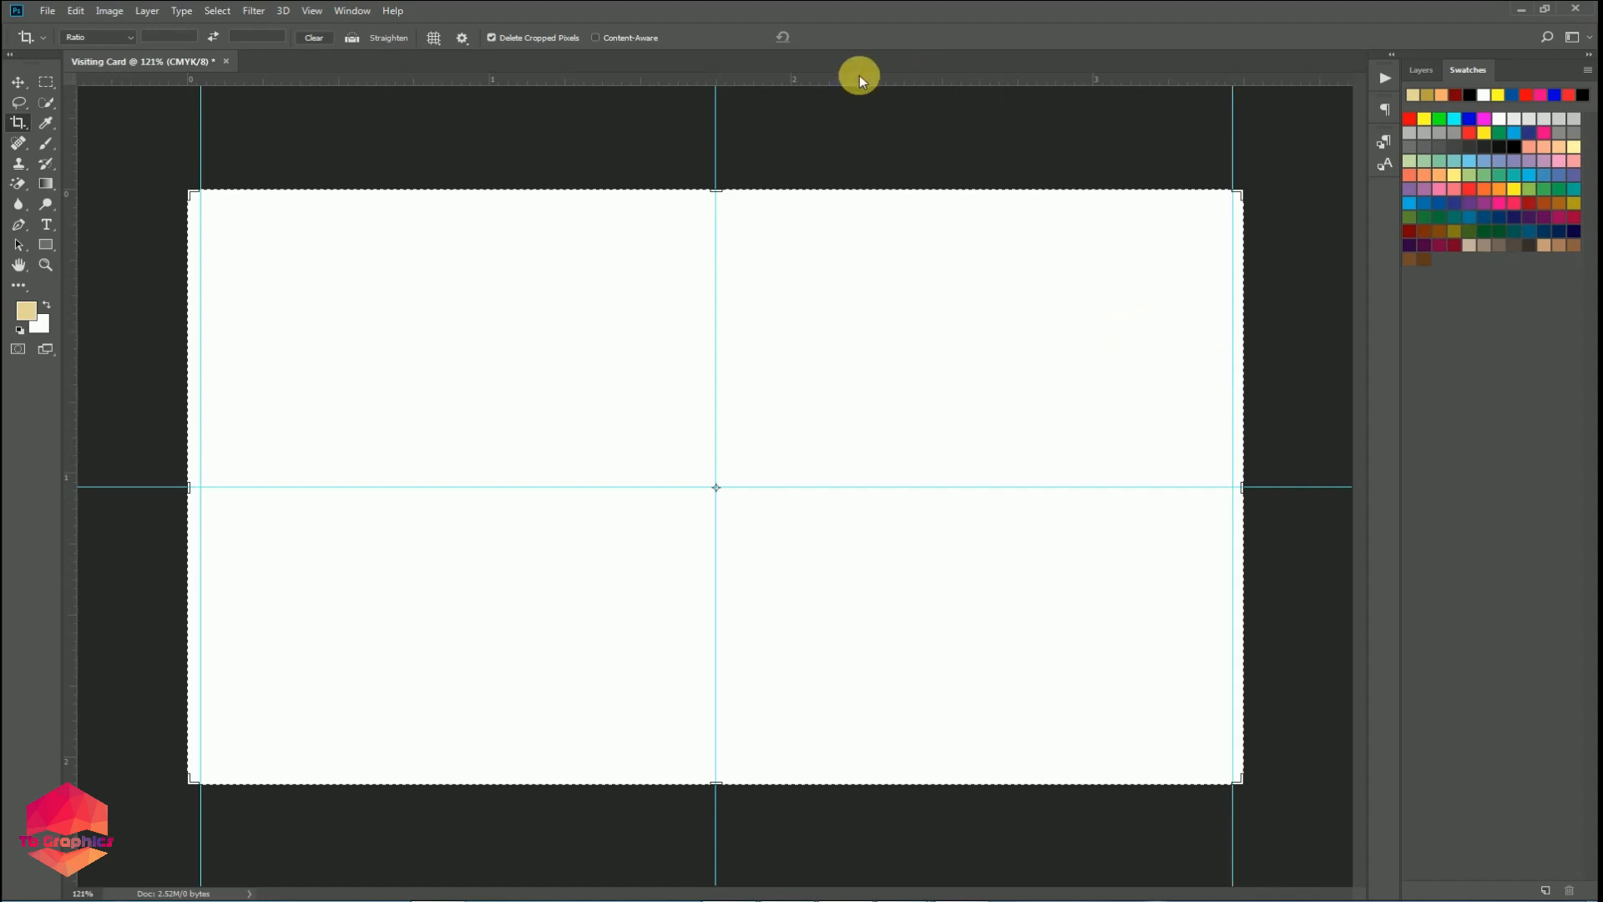
# Hide the card's margin guides from view.
pyautogui.moveTo(858, 78); pyautogui.dragTo(1006, 778)
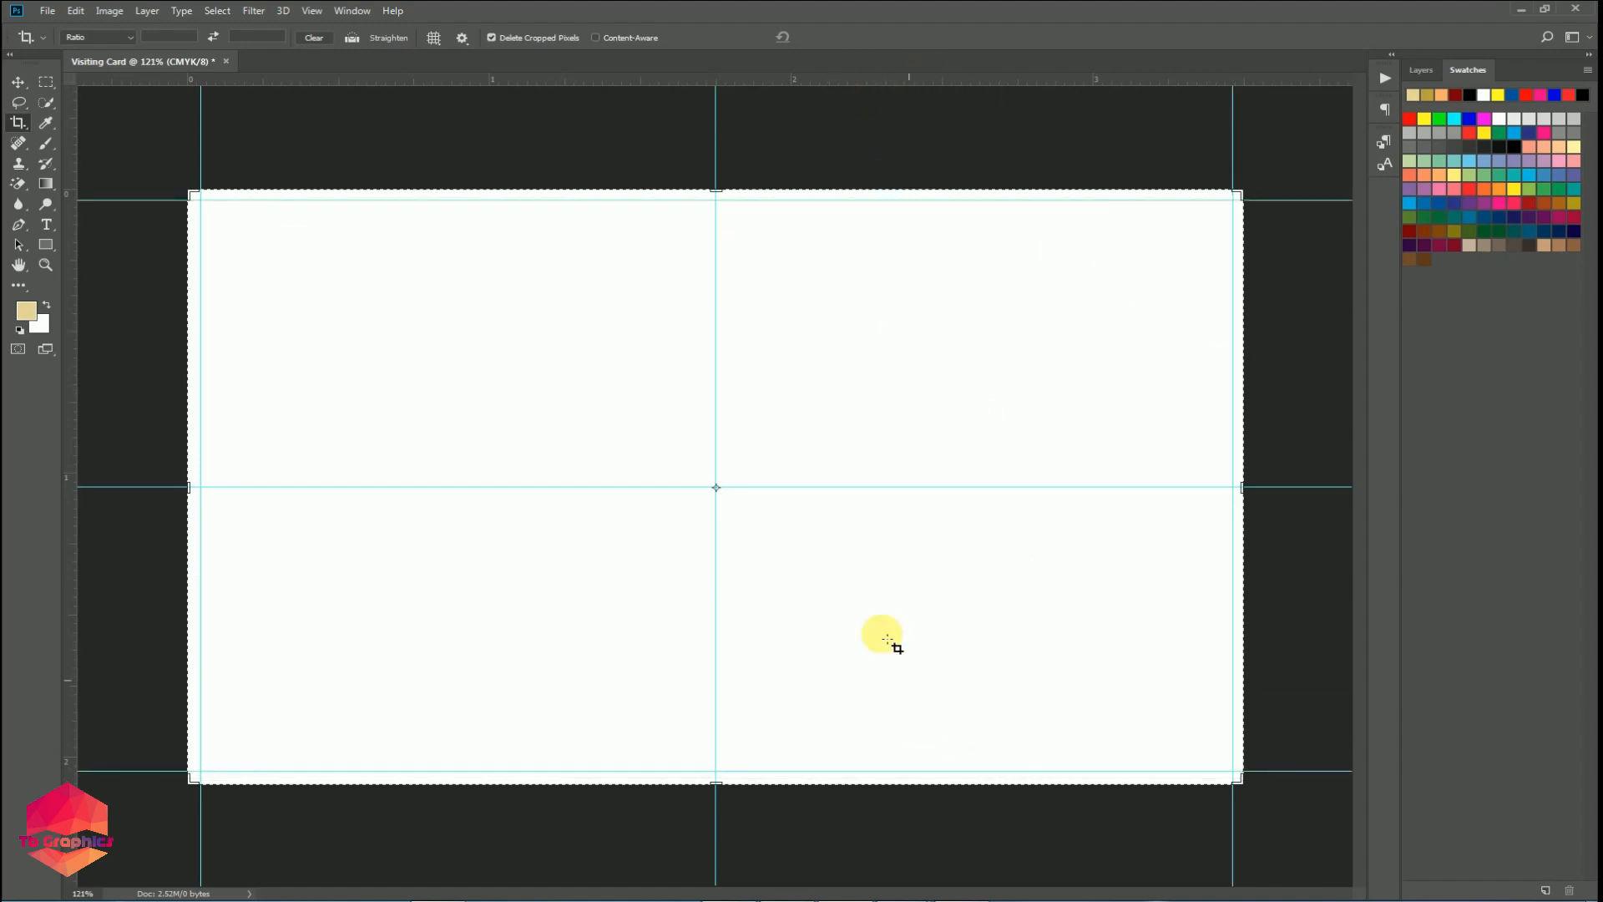
pyautogui.scroll(4, 838, 591)
pyautogui.scroll(-5, 837, 591)
pyautogui.scroll(2, 837, 591)
pyautogui.hotkey('ctrl', ';')
# Add a new Layer 1 above Background and fill it solid black.
pyautogui.press('v')
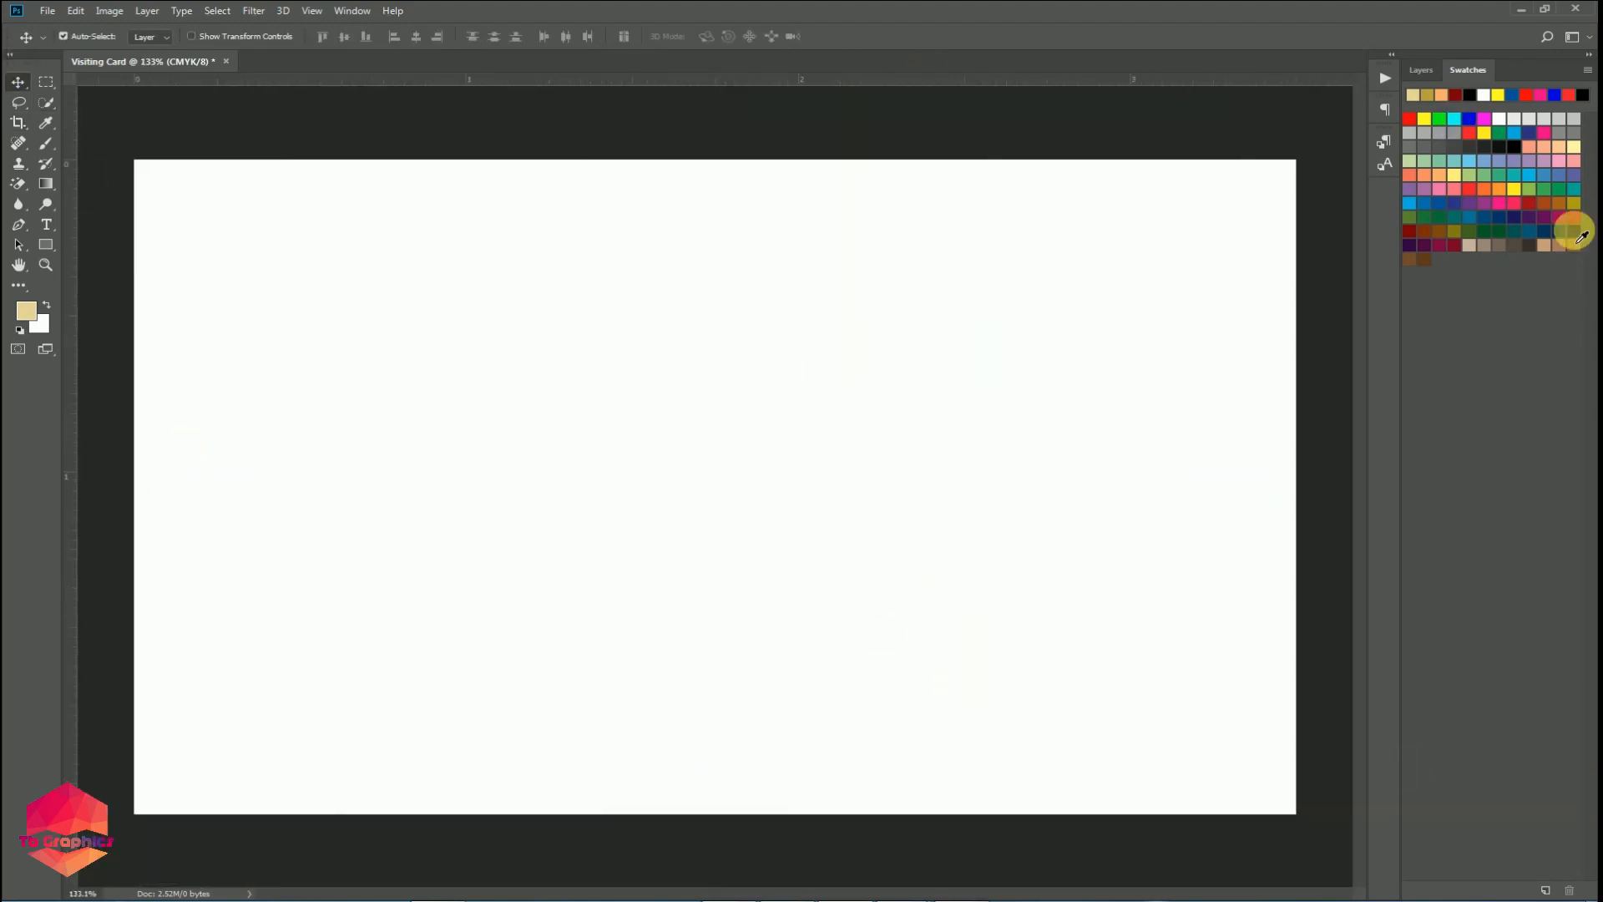
pyautogui.click(1421, 70)
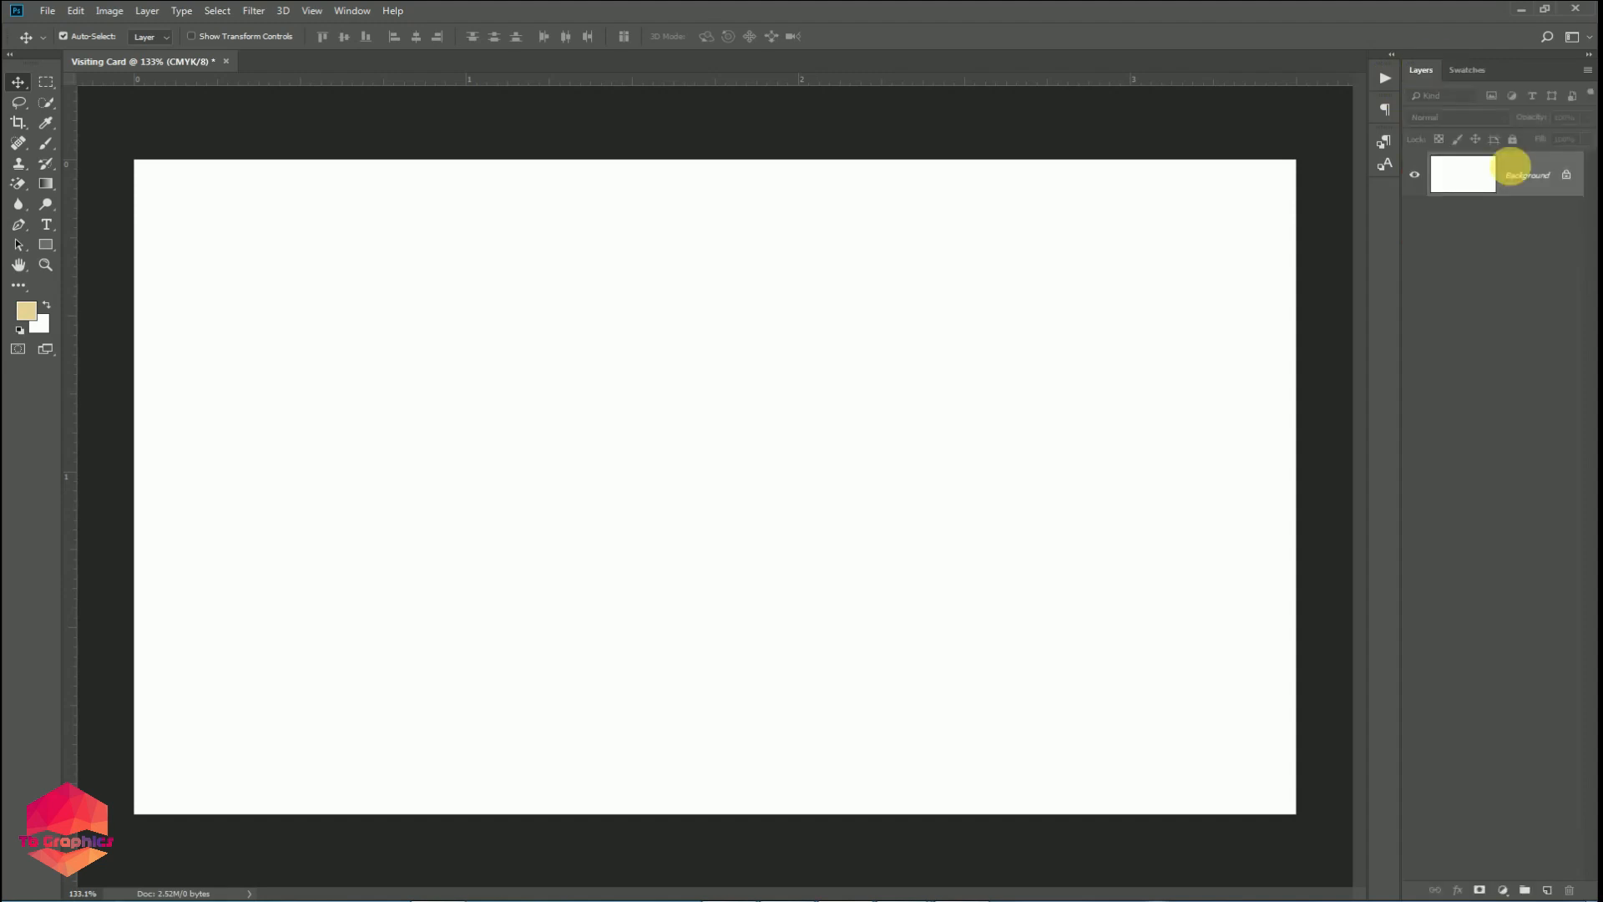
pyautogui.click(1547, 890)
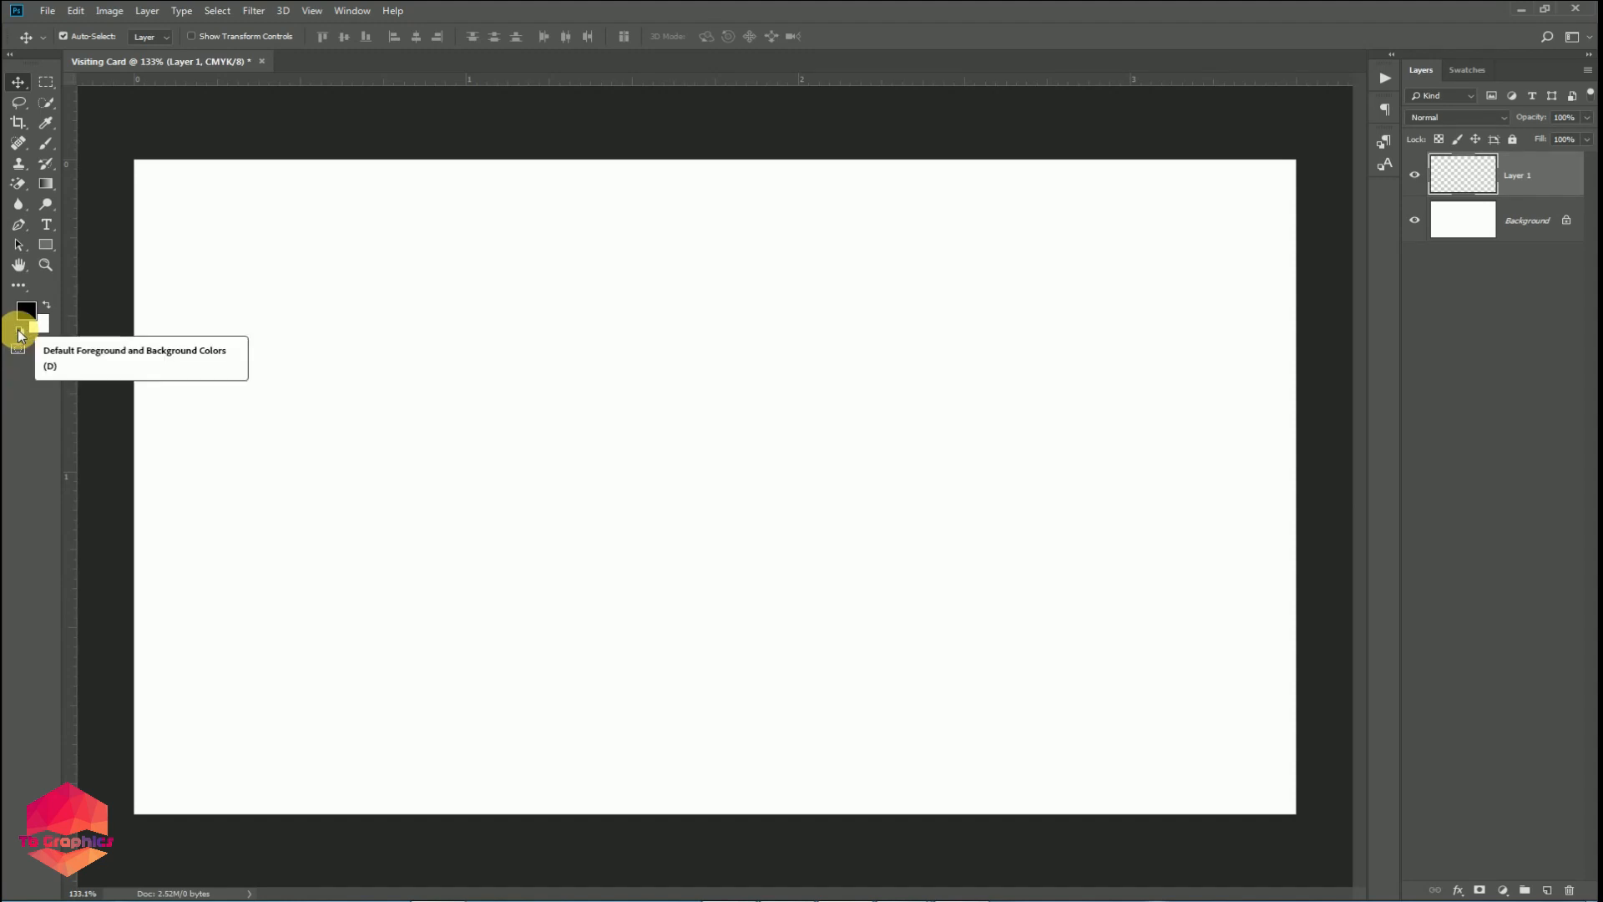
pyautogui.hotkey('alt', 'BackSpace')
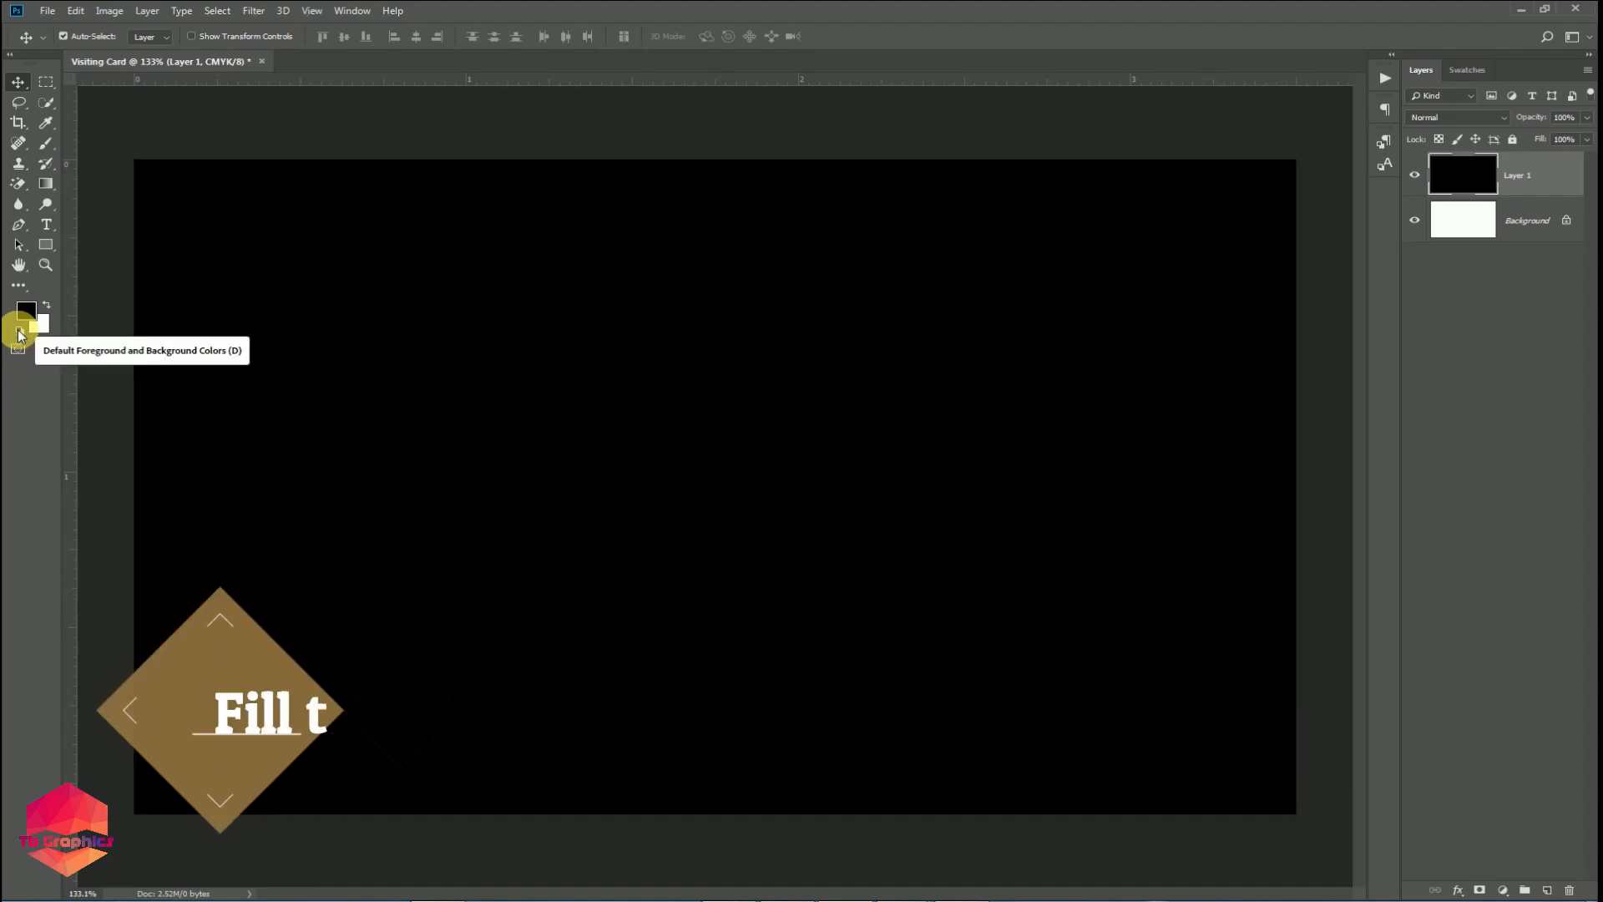
# Draw a tall ellipse over the card's left half and fill it yellow.
pyautogui.click(46, 246)
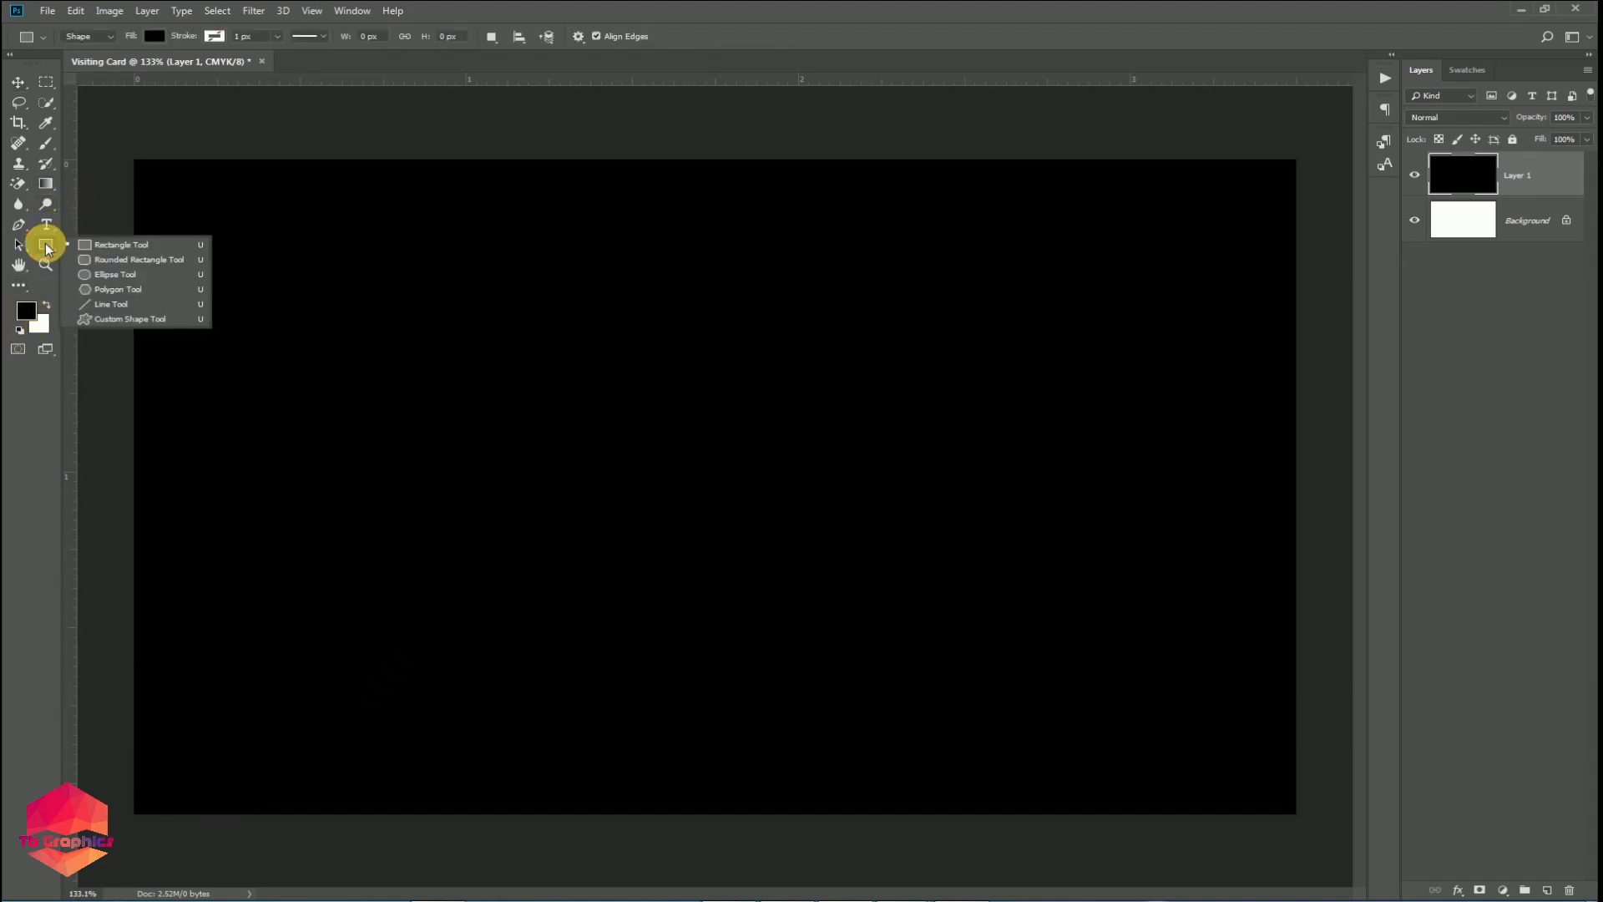
pyautogui.click(108, 277)
pyautogui.moveTo(117, 145); pyautogui.dragTo(644, 862)
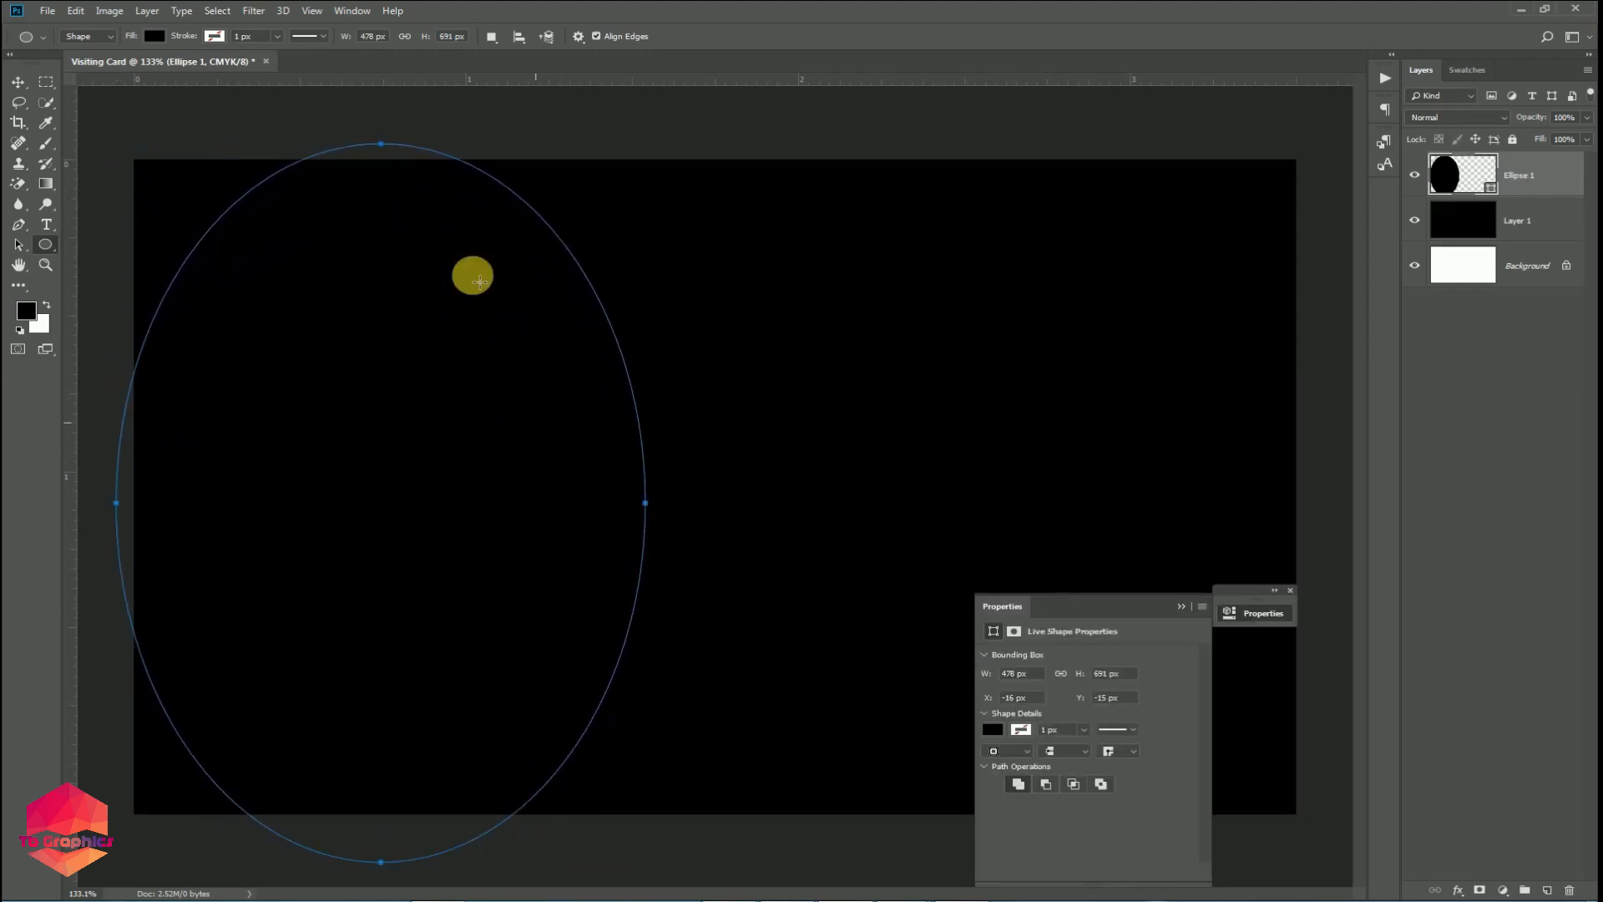
pyautogui.click(154, 36)
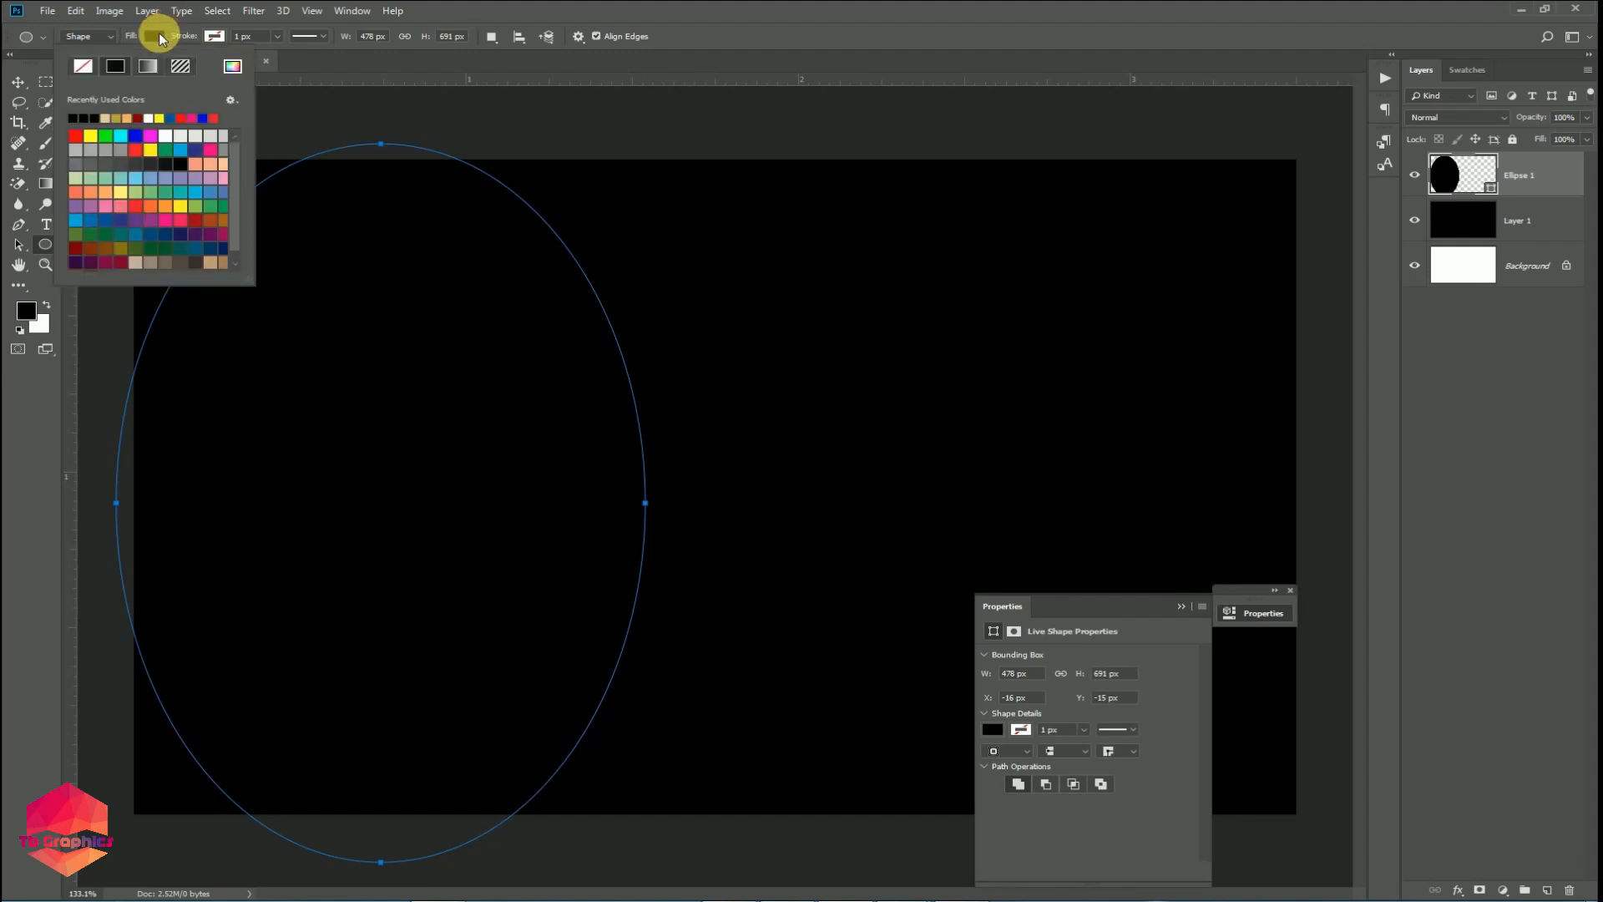
pyautogui.click(98, 136)
# Enlarge the yellow ellipse to about 136% and shift it toward the left edge.
pyautogui.click(18, 81)
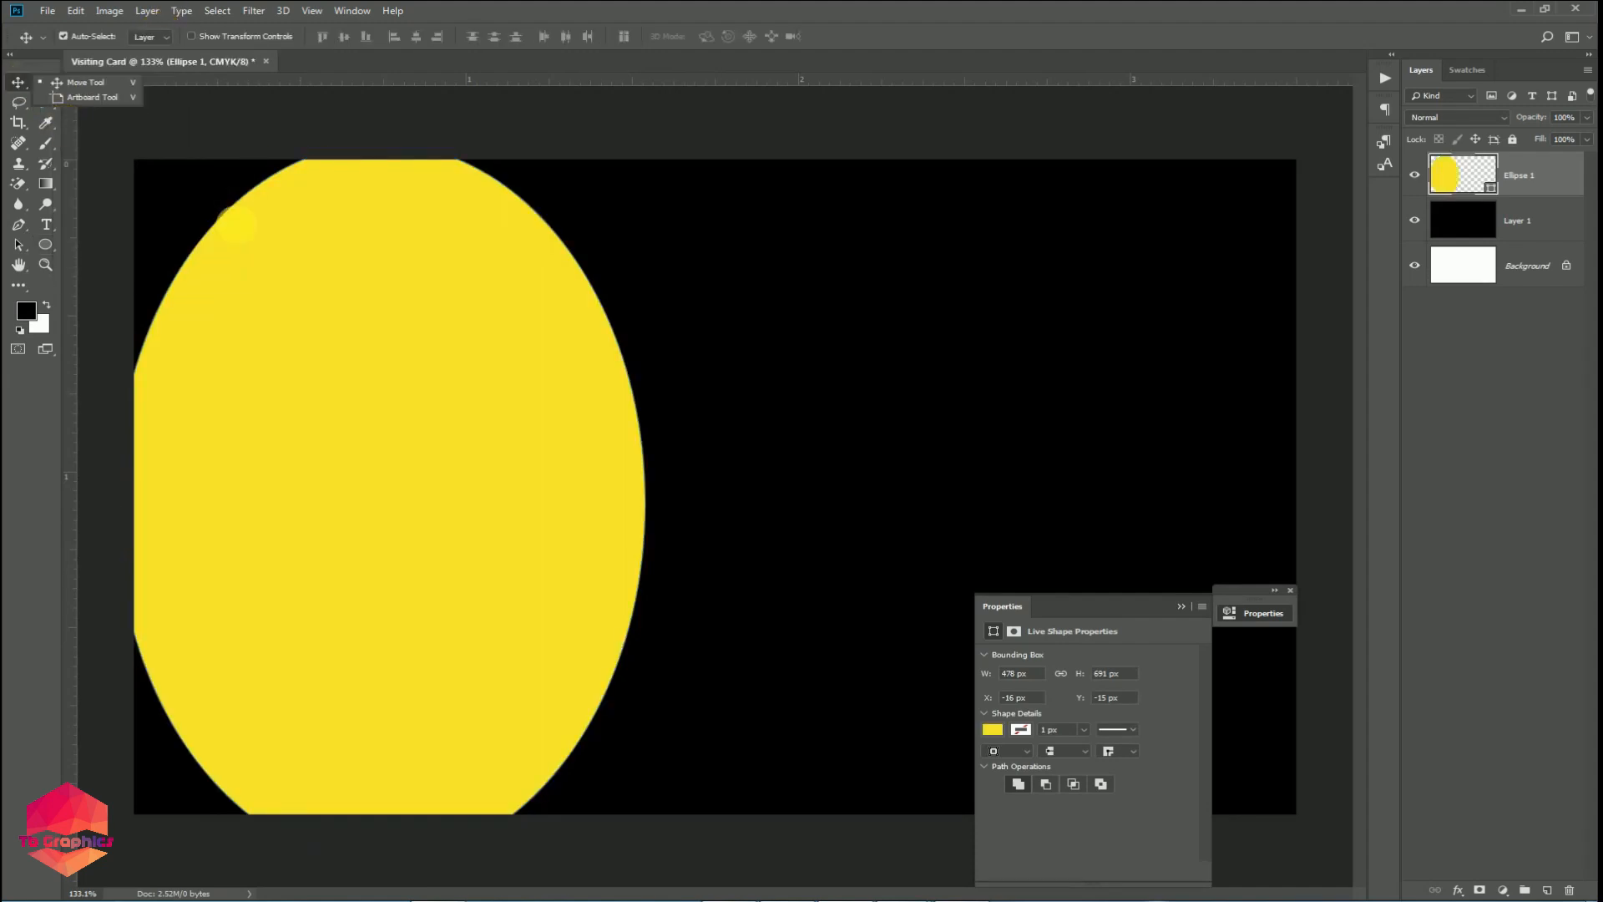
pyautogui.moveTo(326, 322); pyautogui.dragTo(180, 300)
pyautogui.scroll(-4, 314, 374)
pyautogui.scroll(1, 323, 376)
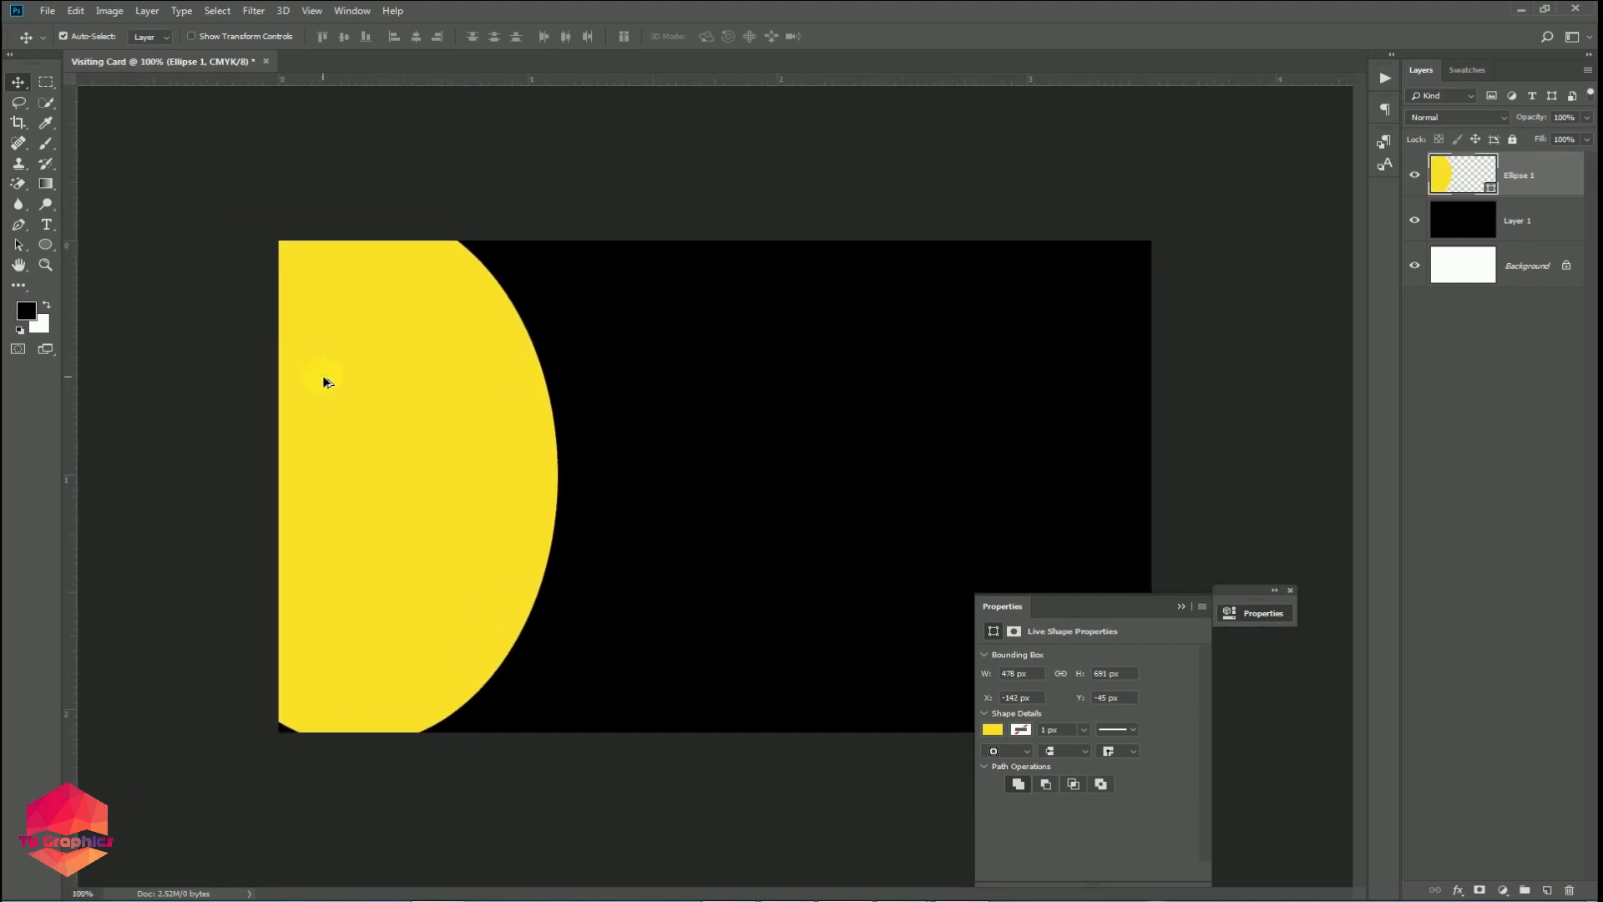
pyautogui.hotkey('ctrl', 't')
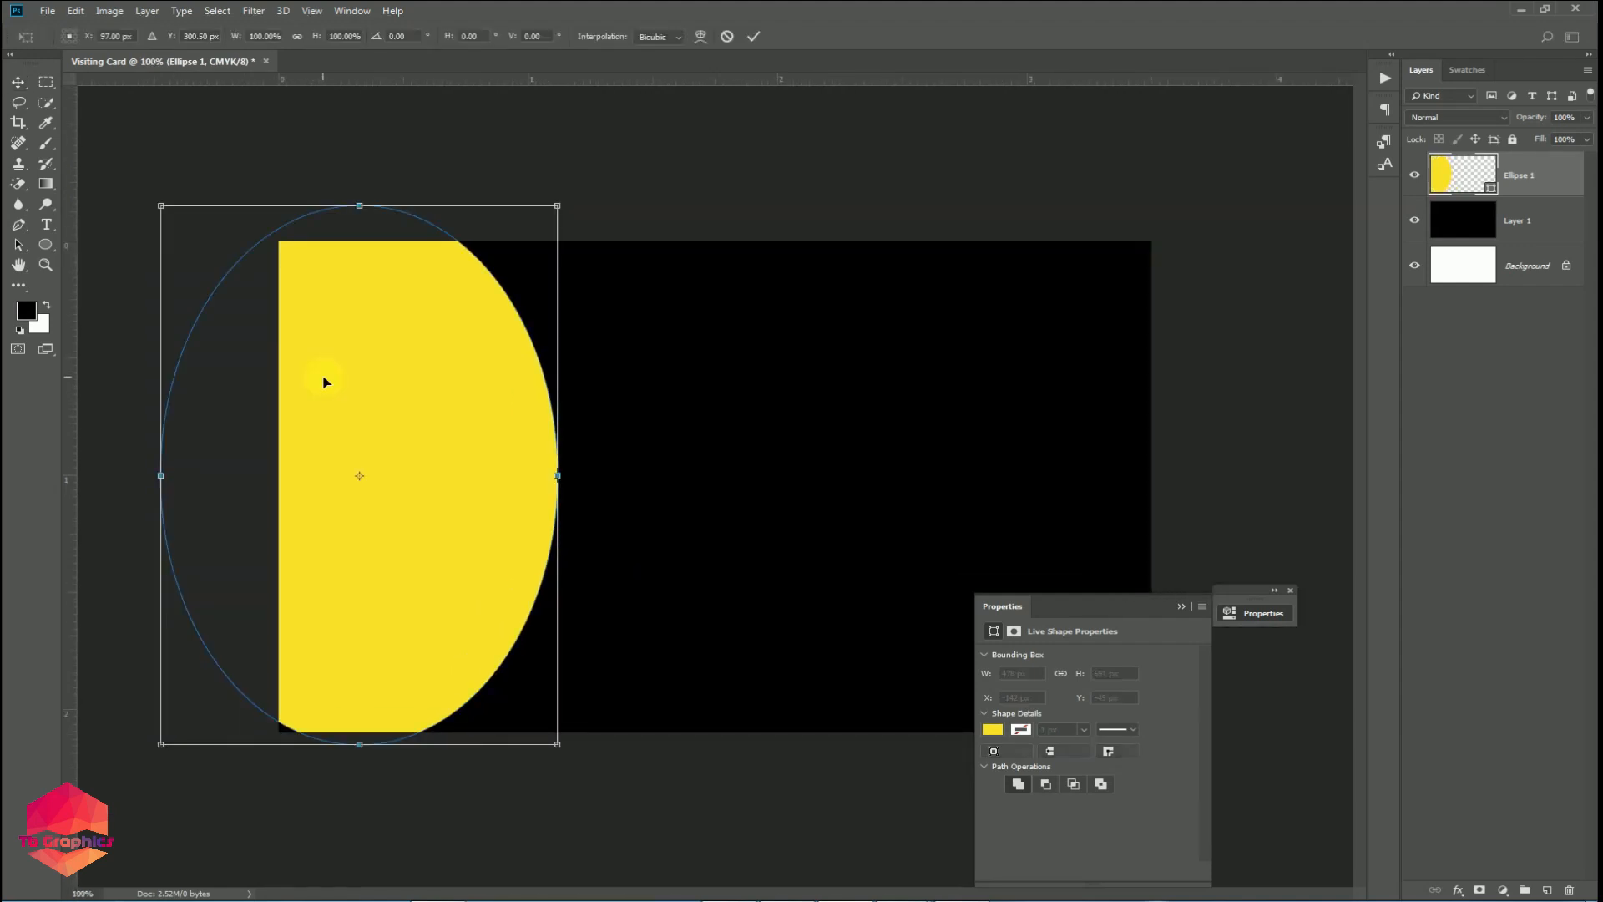
pyautogui.moveTo(565, 758); pyautogui.dragTo(645, 894)
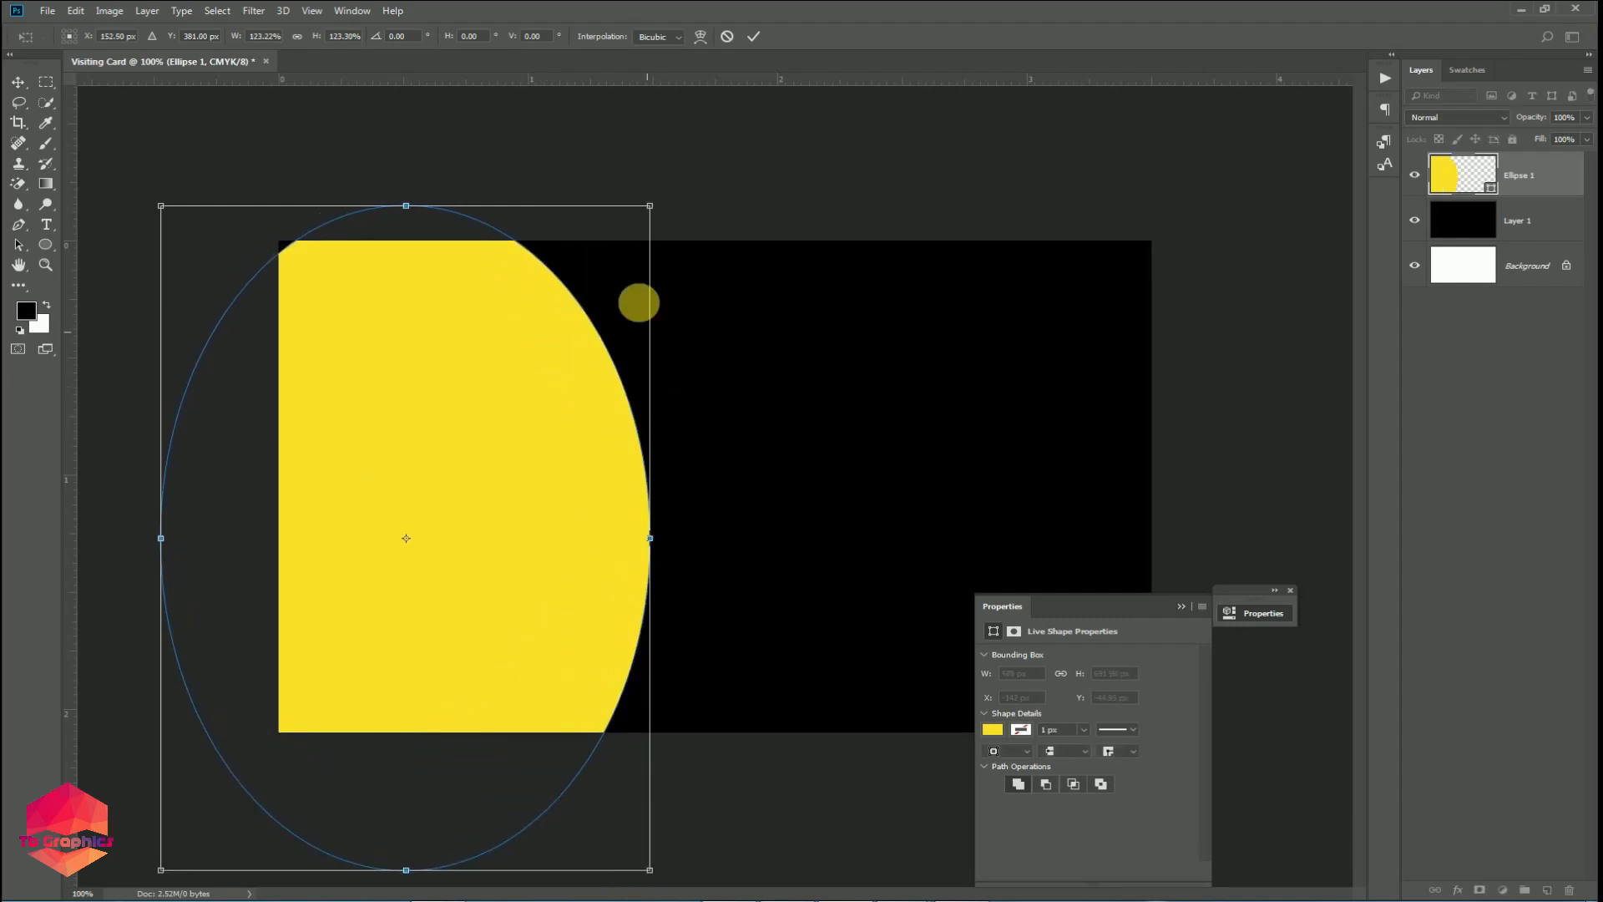
pyautogui.moveTo(649, 207); pyautogui.dragTo(702, 134)
pyautogui.press('Return')
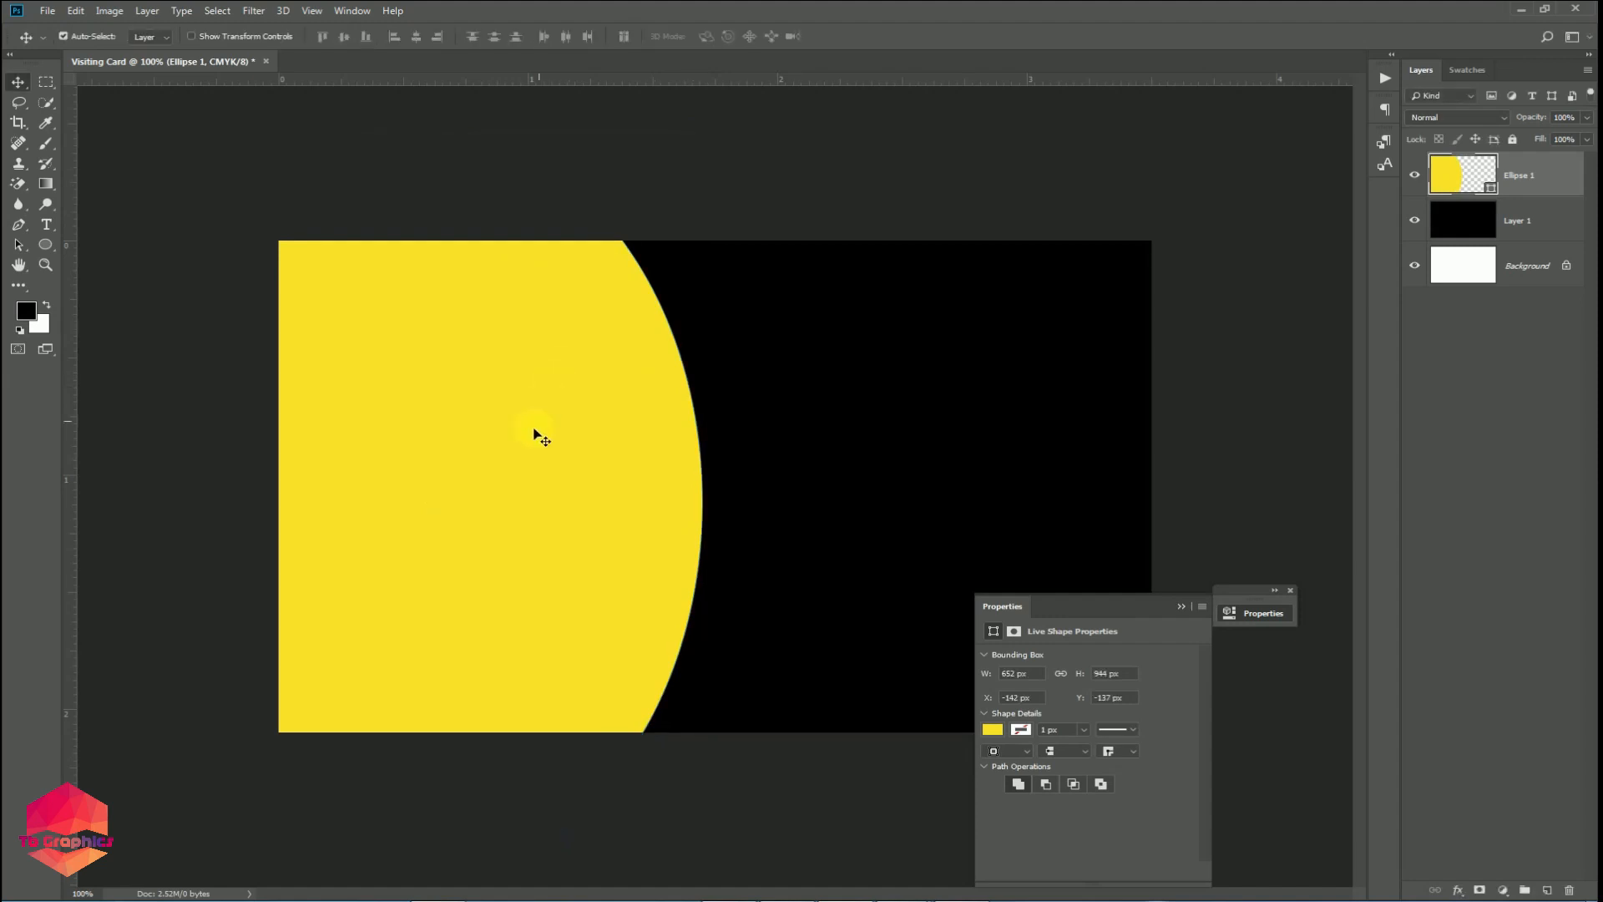
pyautogui.moveTo(504, 448)
pyautogui.mouseDown()
pyautogui.moveTo(453, 447)
pyautogui.moveTo(519, 458)
pyautogui.mouseUp()
pyautogui.click(1289, 590)
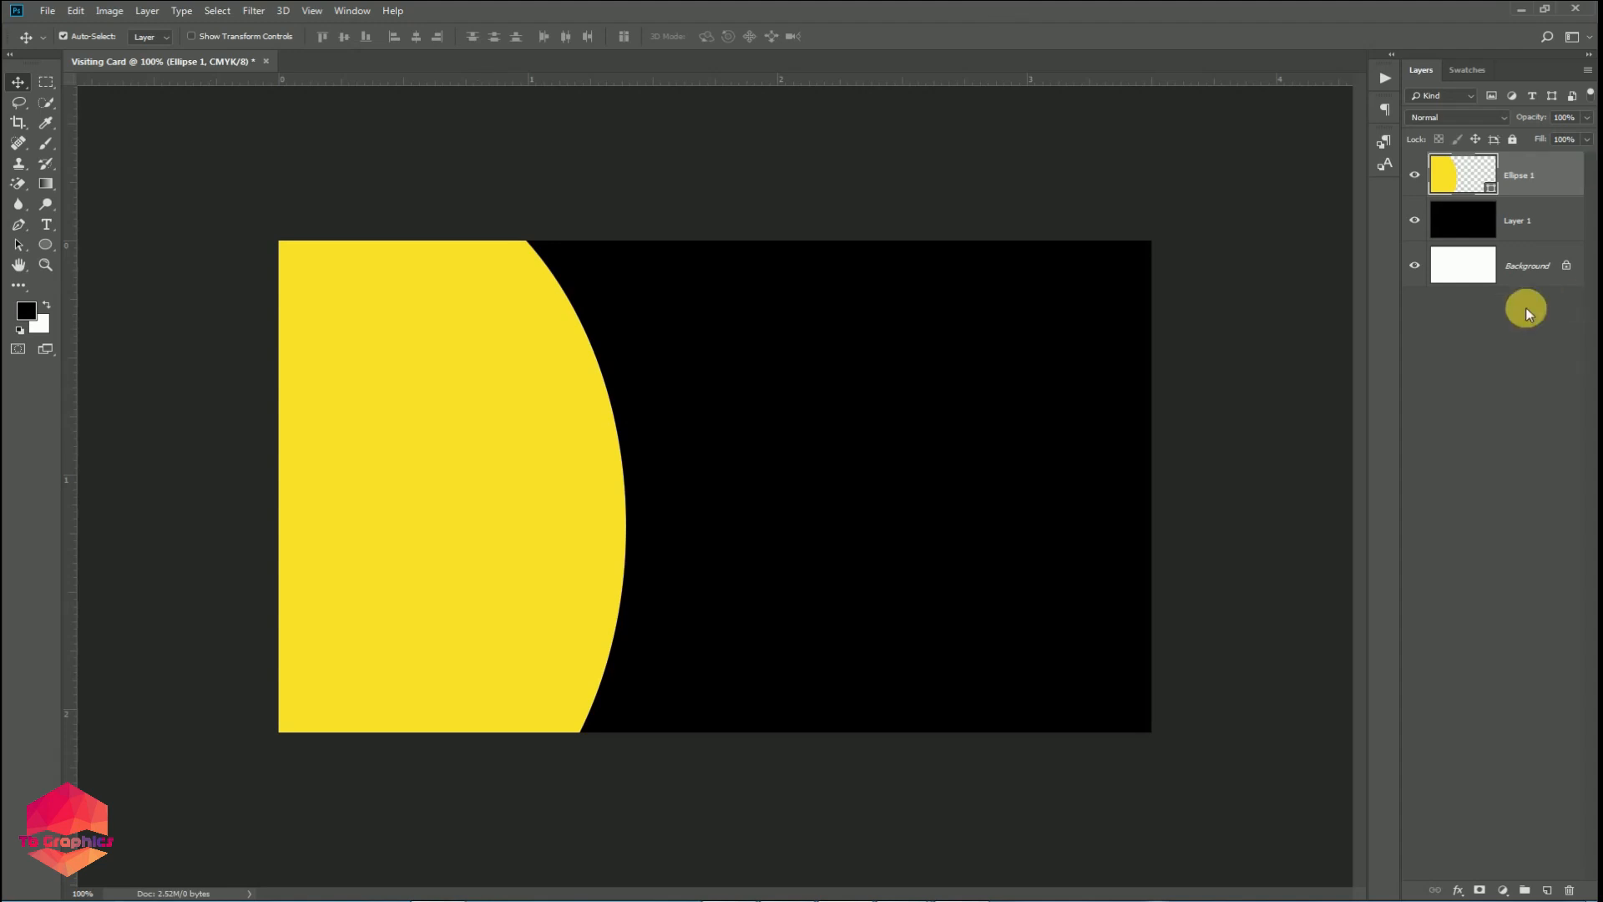
# Duplicate the Ellipse 1 layer as shape2.
pyautogui.rightClick(1535, 175)
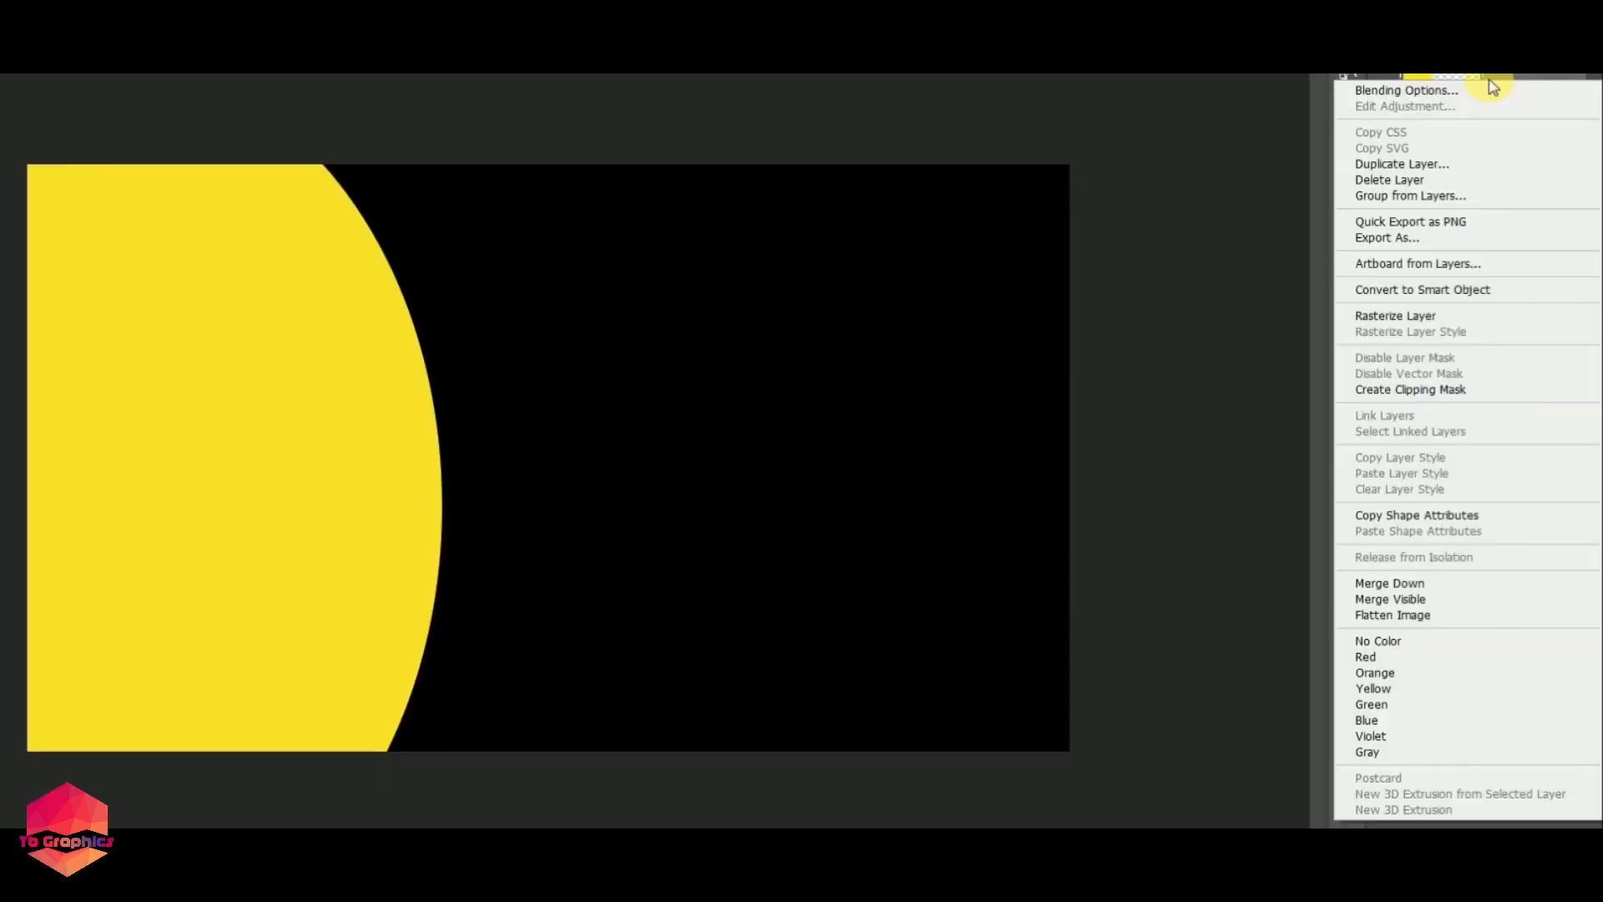
pyautogui.click(1443, 167)
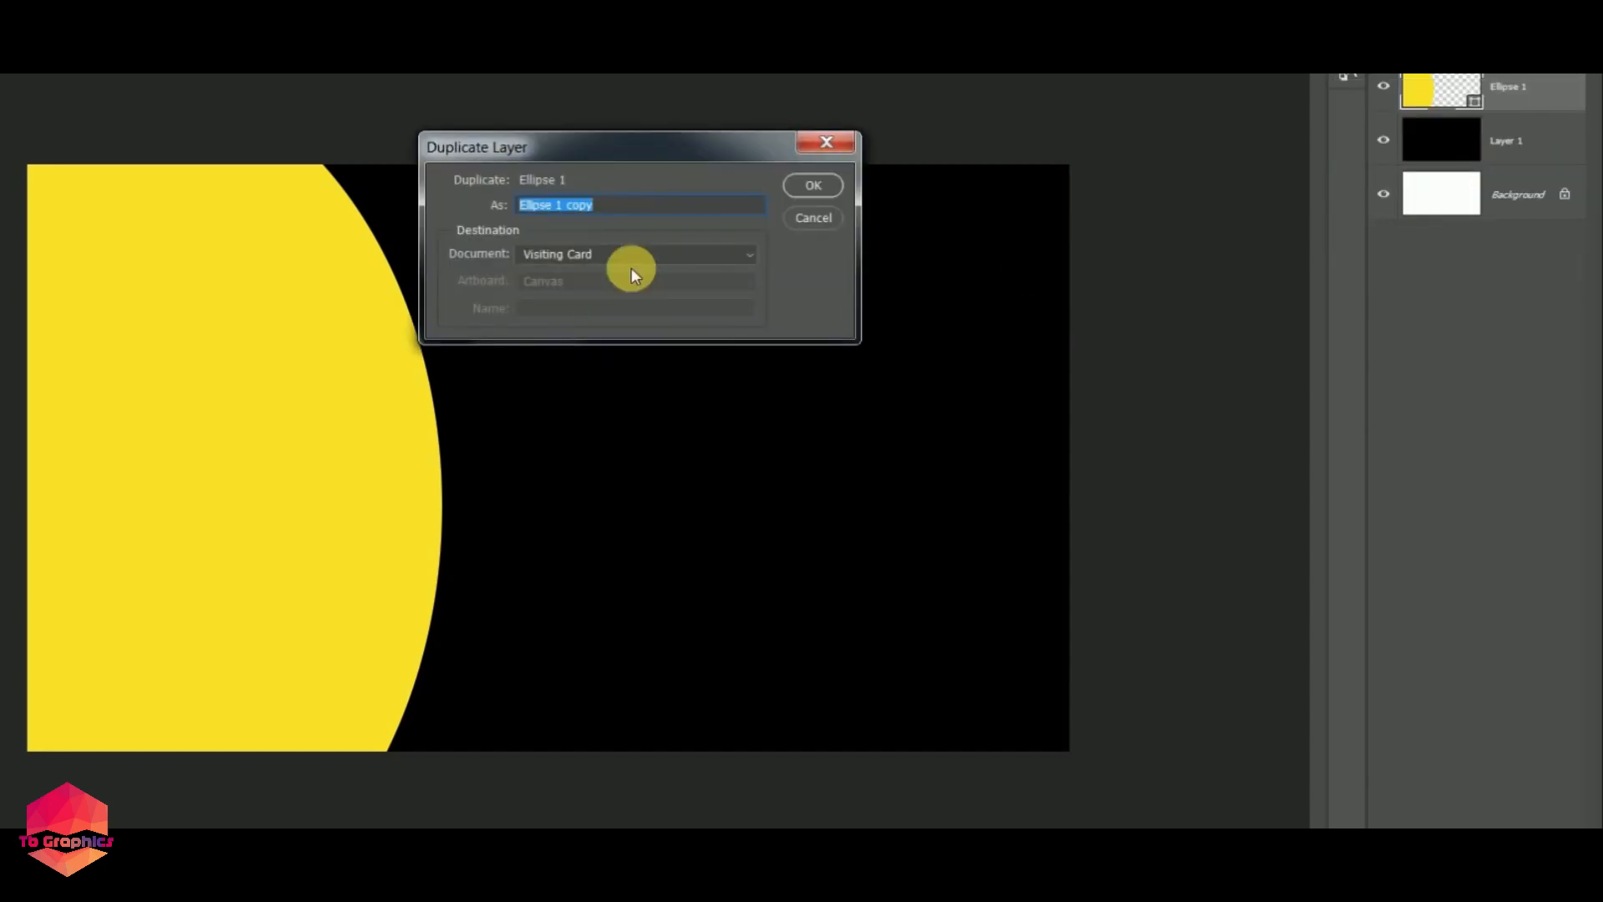
pyautogui.write('shape2')
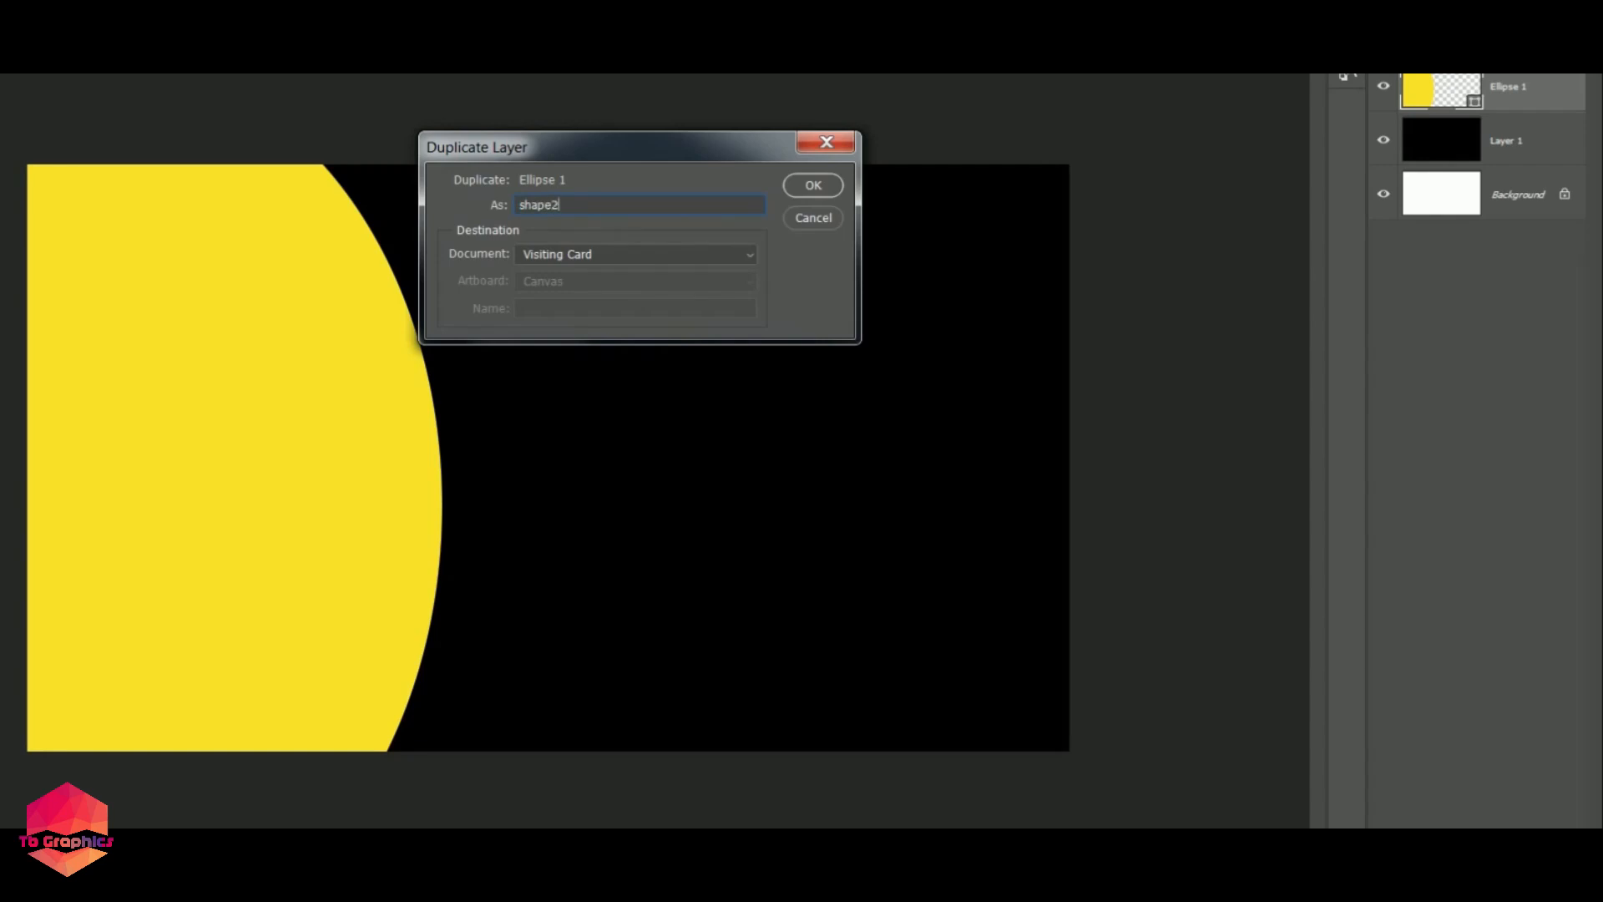
pyautogui.click(816, 185)
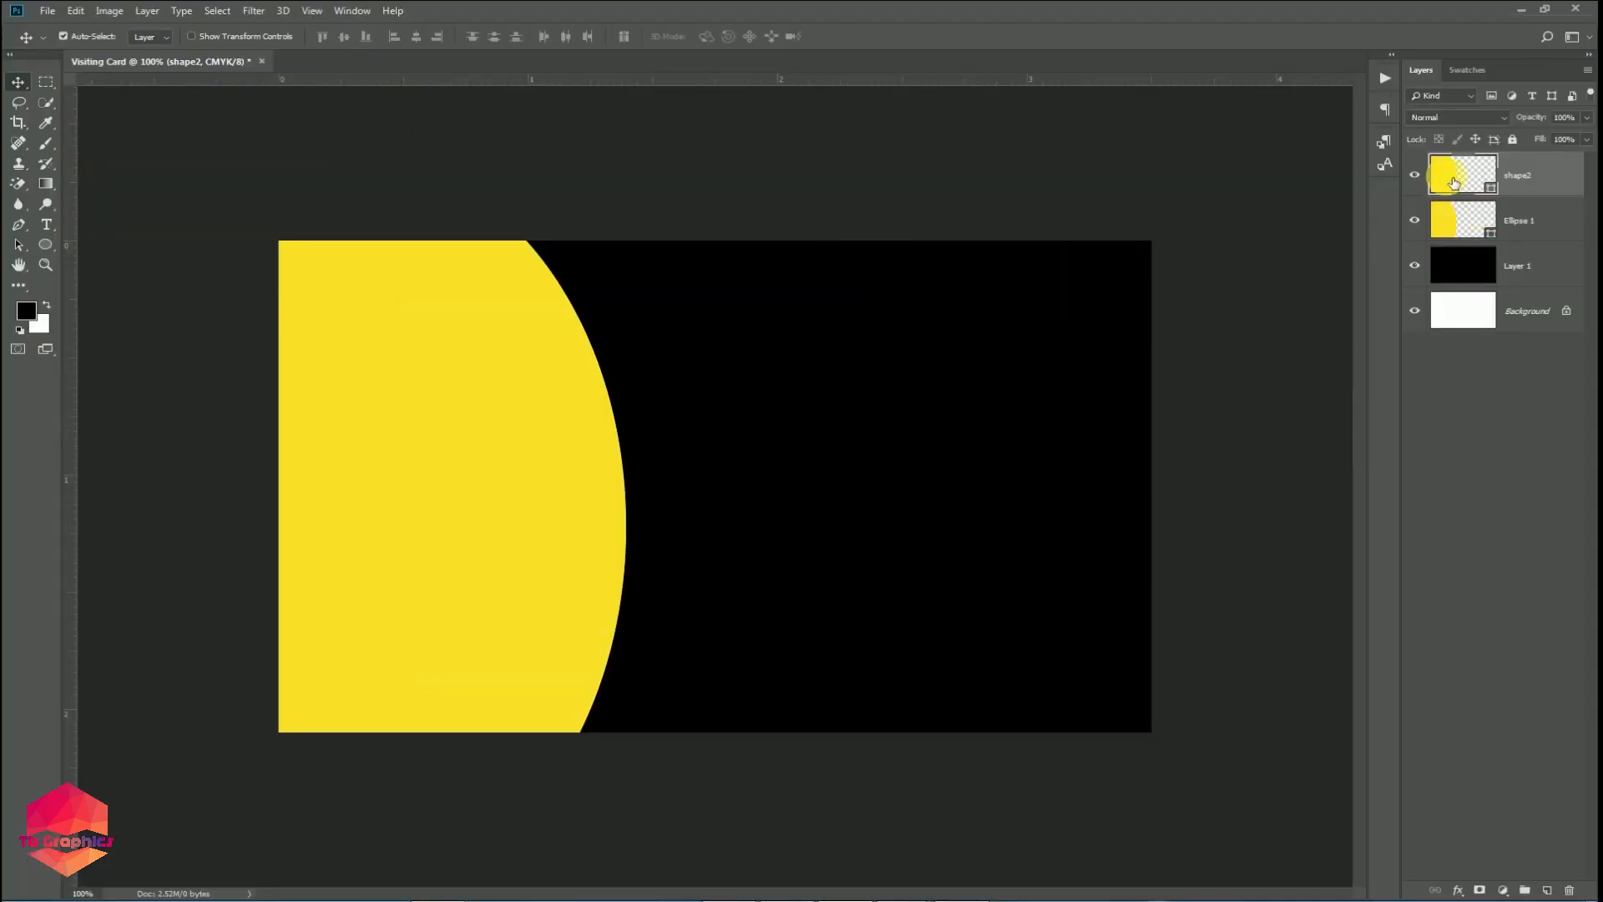
# Recolour shape2 a darker olive and move Ellipse 1 above it.
pyautogui.doubleClick(1453, 182)
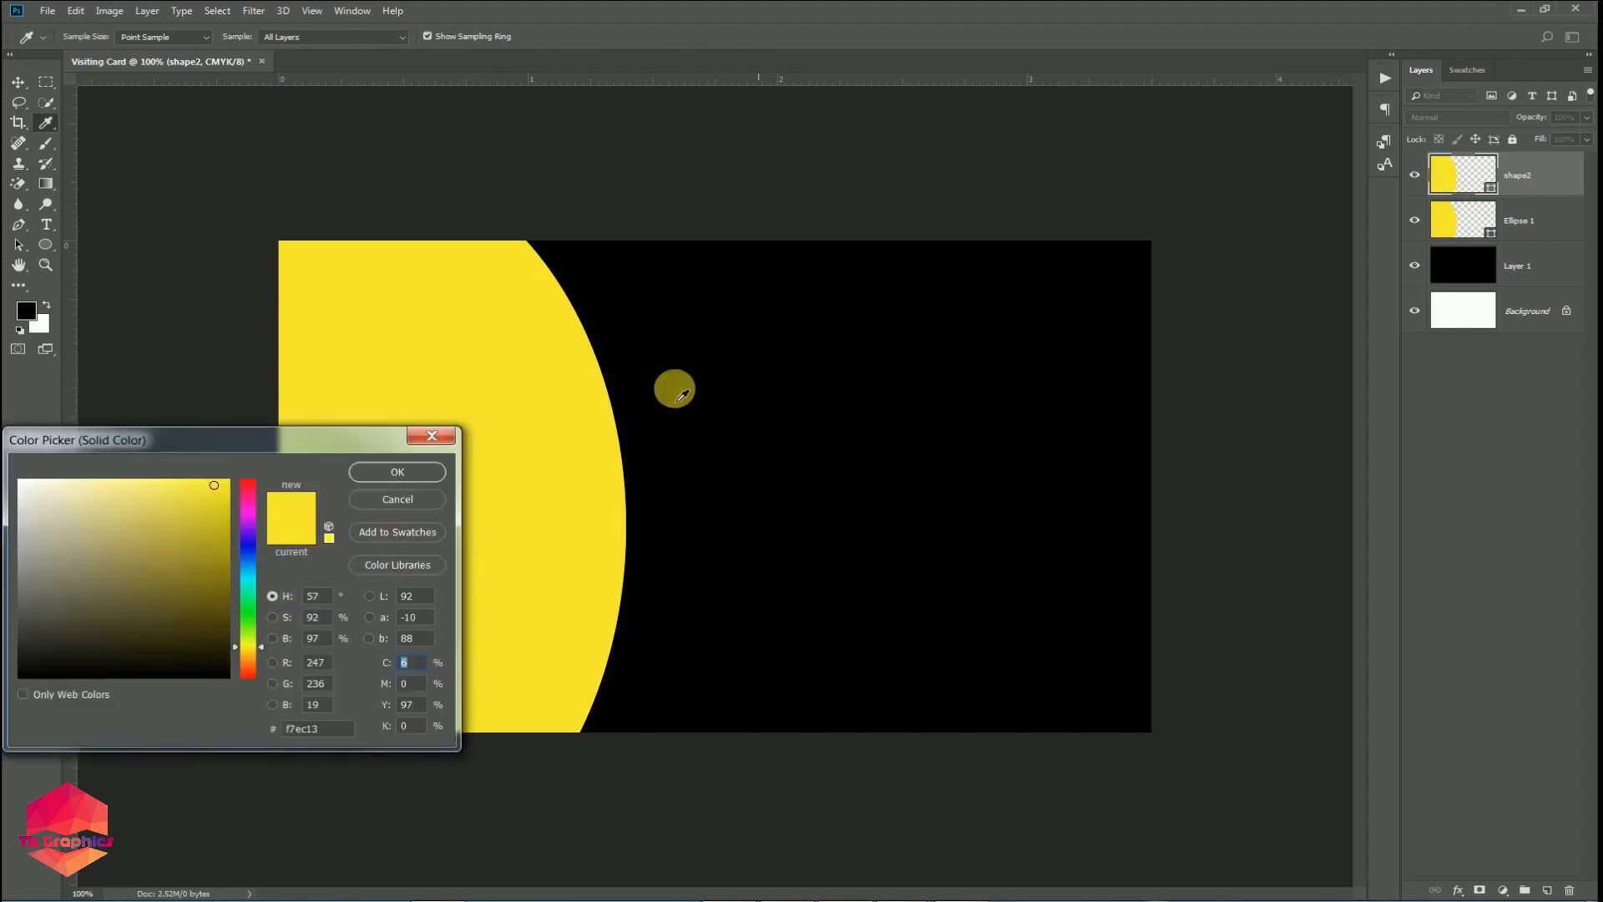
pyautogui.click(179, 503)
pyautogui.click(179, 535)
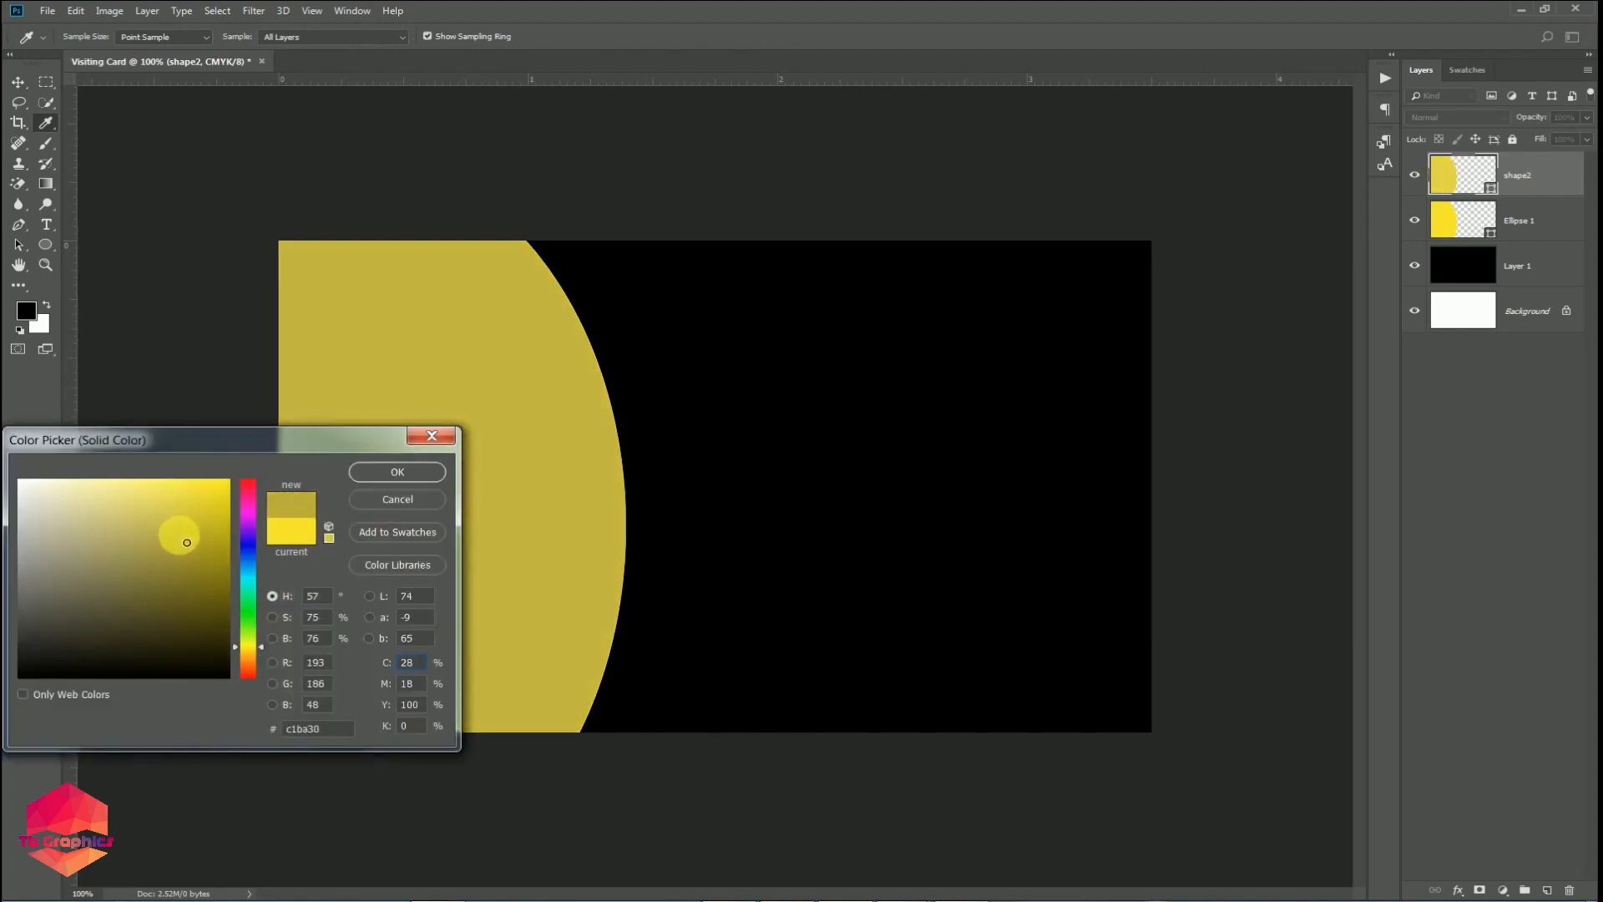
pyautogui.click(396, 473)
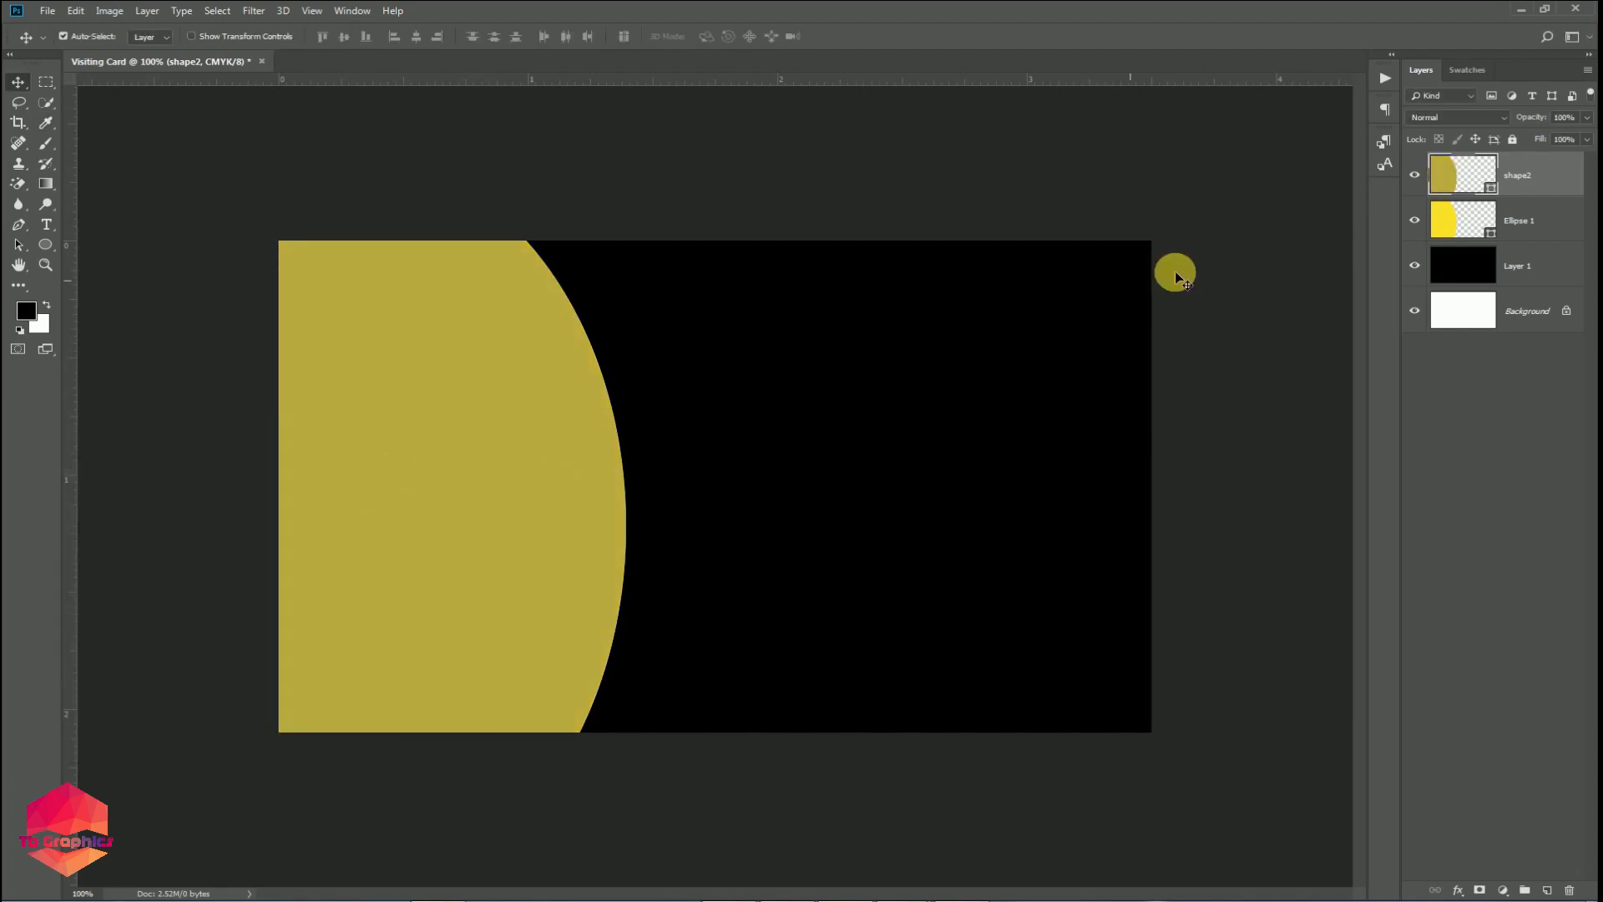
pyautogui.moveTo(1550, 182); pyautogui.dragTo(1548, 171)
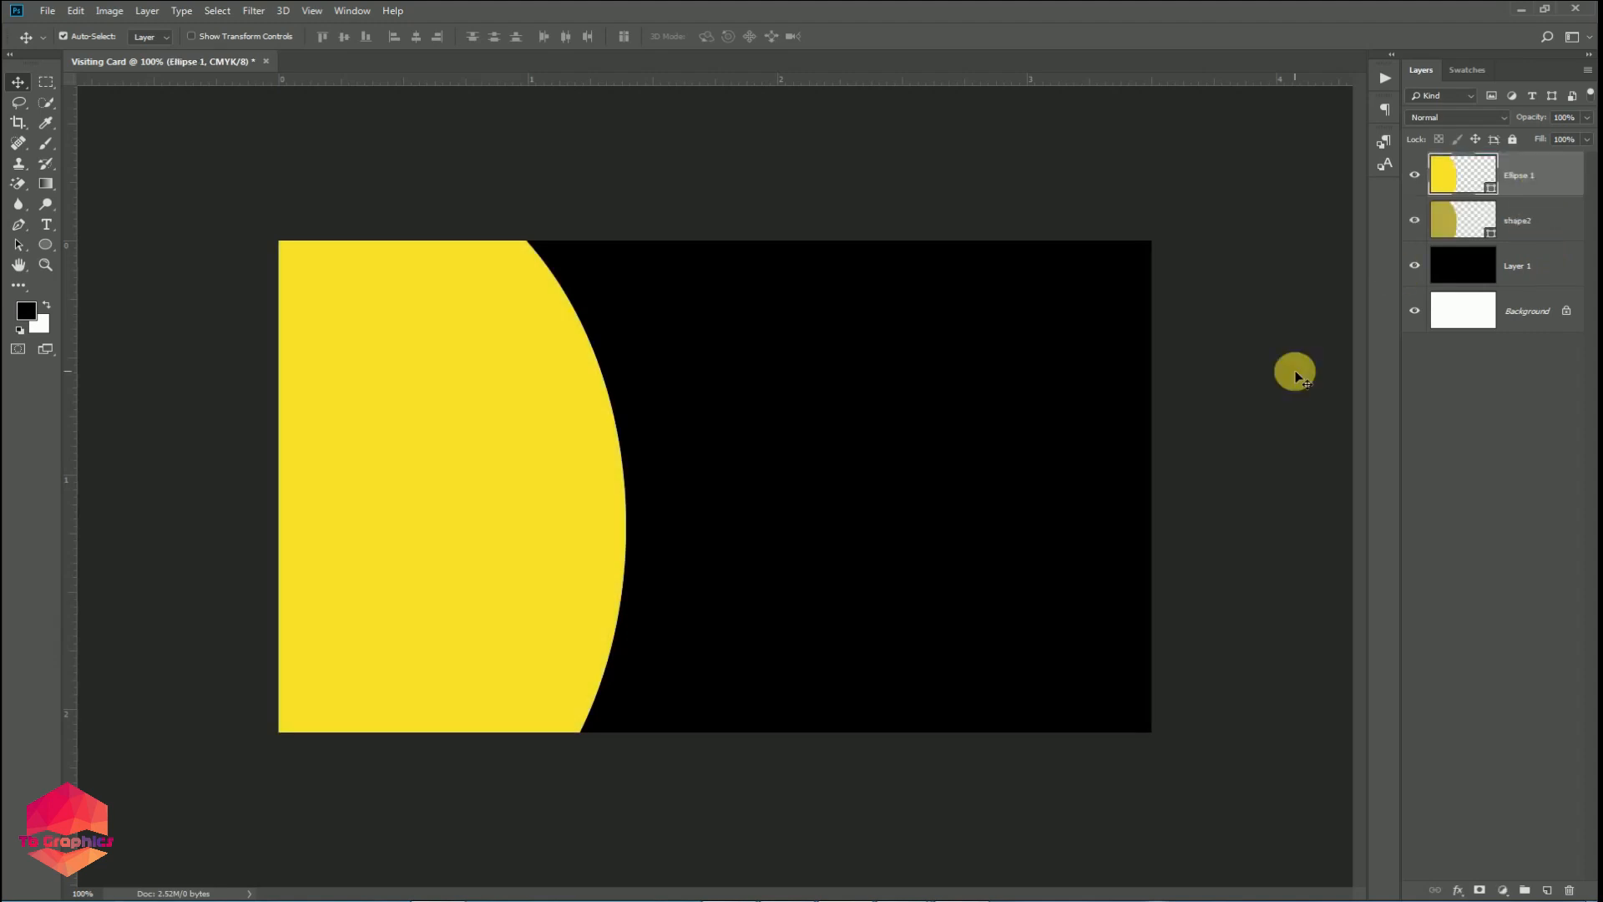
# Nudge the yellow ellipse a few pixels right and move shape2 above Ellipse 1.
pyautogui.hotkey('ctrl', 't')
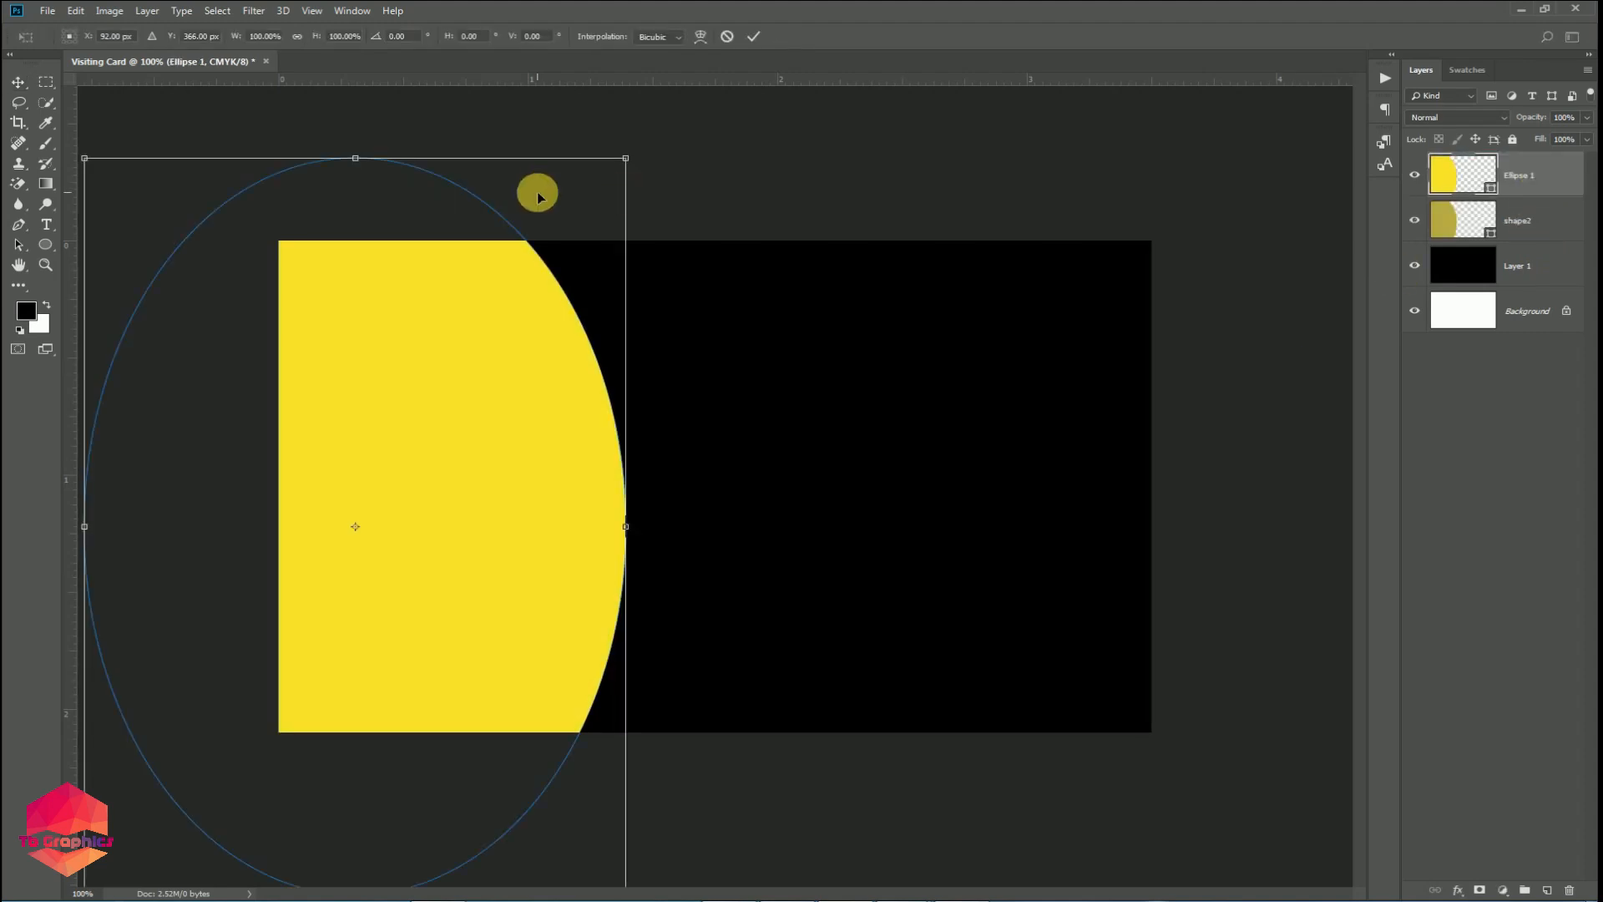
pyautogui.press('Right')
pyautogui.press('Right')
pyautogui.press('Right')
pyautogui.press('Right')
pyautogui.press('Right')
pyautogui.press('Right')
pyautogui.press('Right')
pyautogui.press('Right')
pyautogui.press('Right')
pyautogui.press('Right')
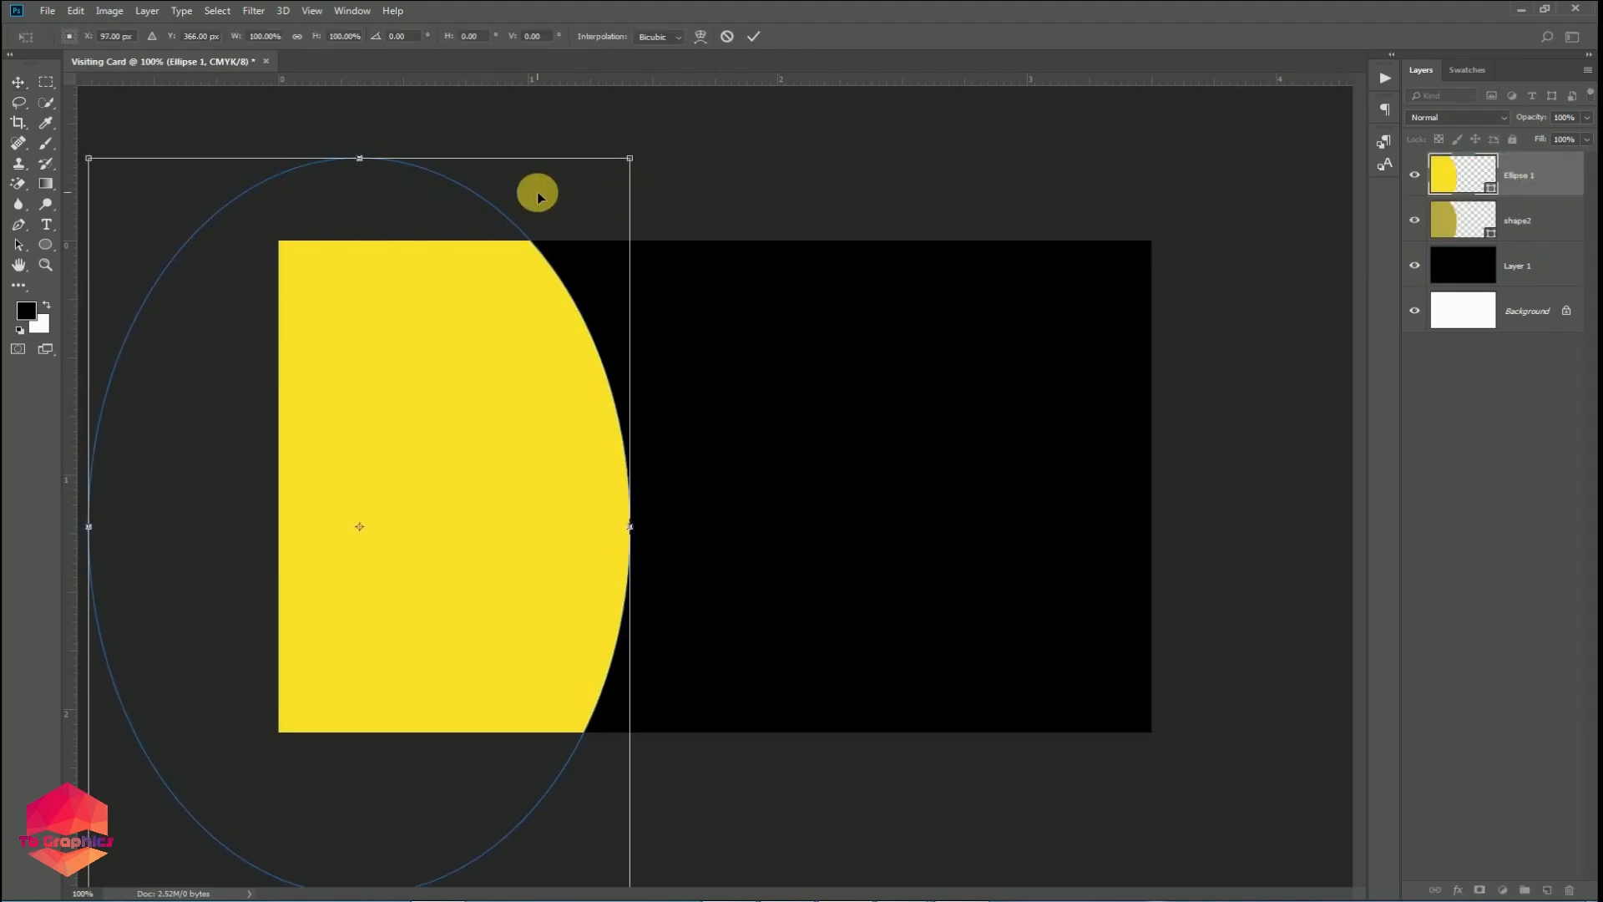
pyautogui.press('Right')
pyautogui.press('Right')
pyautogui.press('Right')
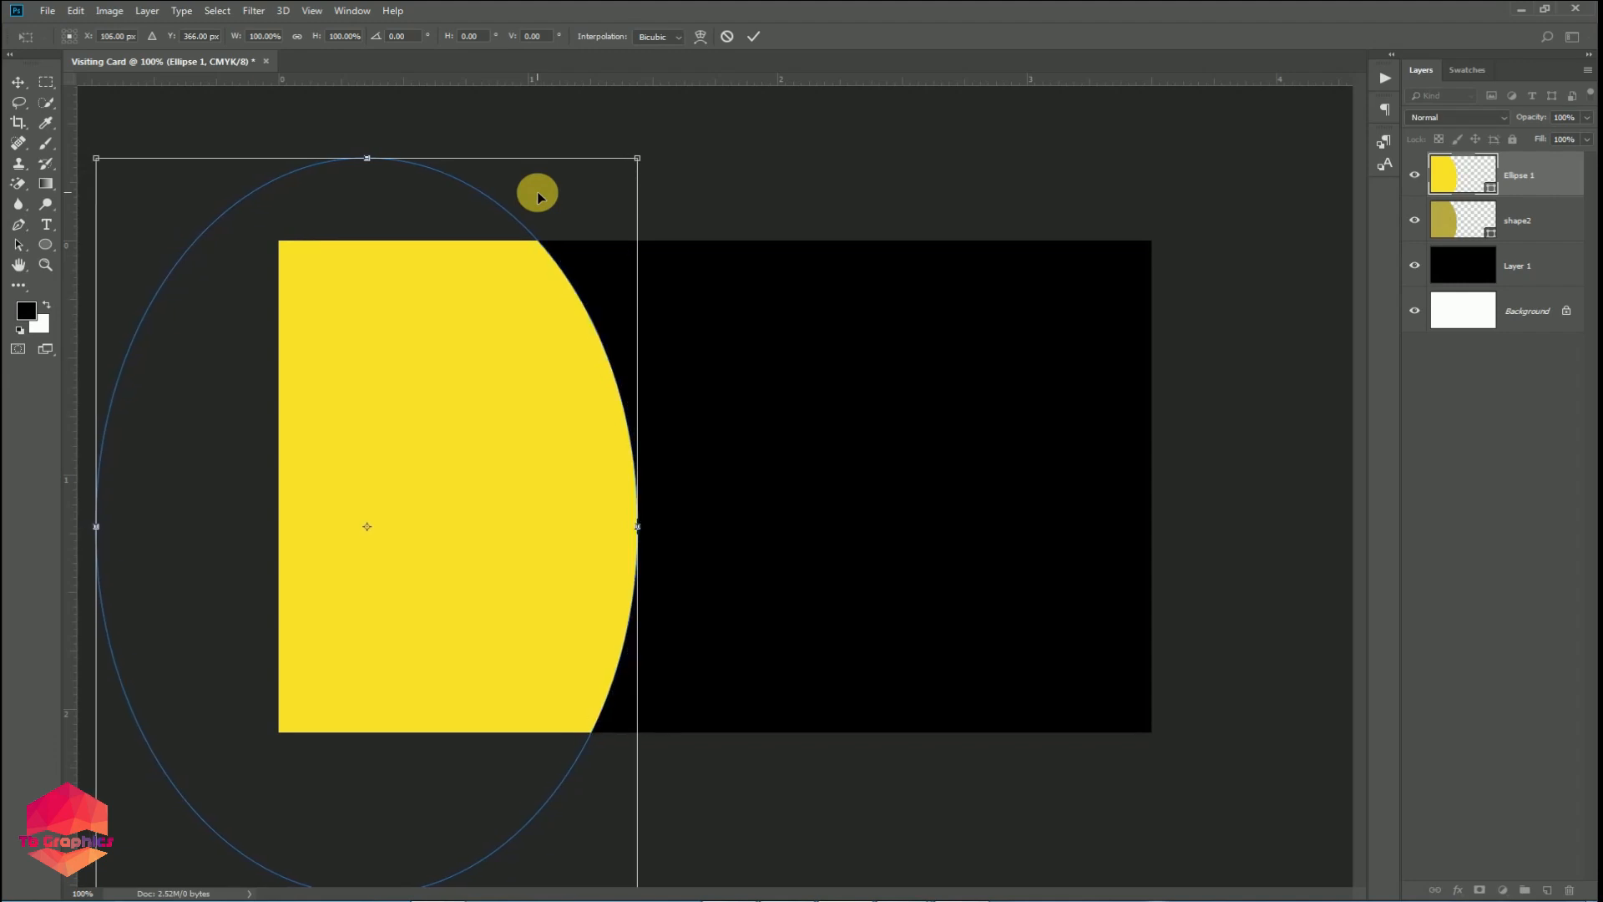
pyautogui.press('Return')
pyautogui.moveTo(1521, 204); pyautogui.dragTo(1539, 172)
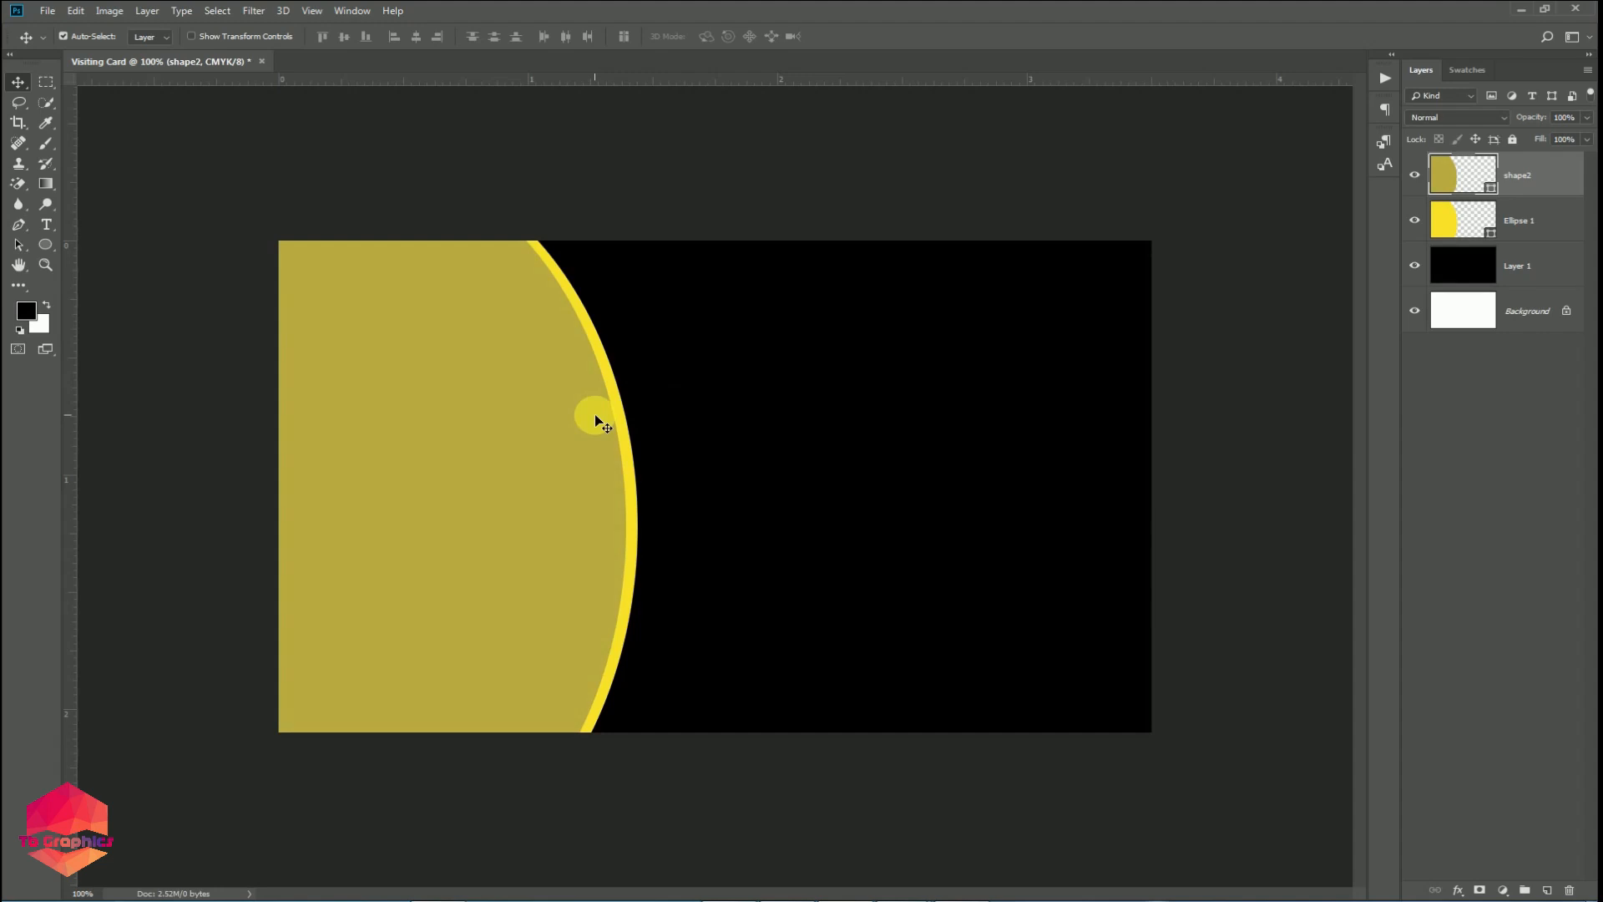
# Rotate Ellipse 1 about 6° and nudge it left, leaving a thin yellow crescent.
pyautogui.hotkey('ctrl', 't')
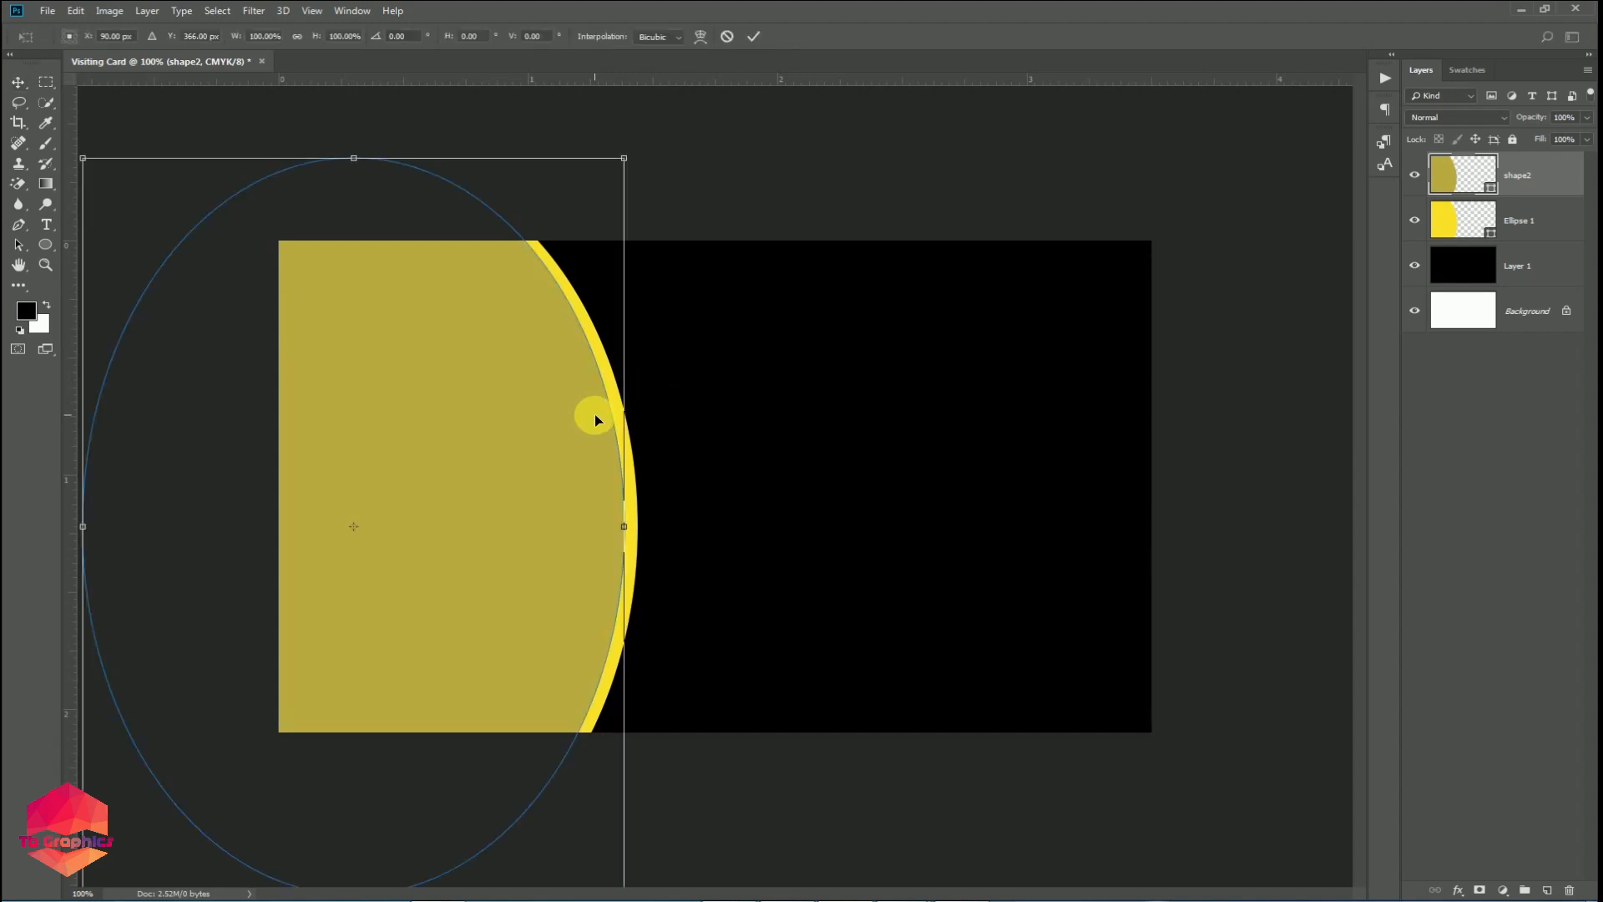
pyautogui.press('Escape')
pyautogui.click(1535, 216)
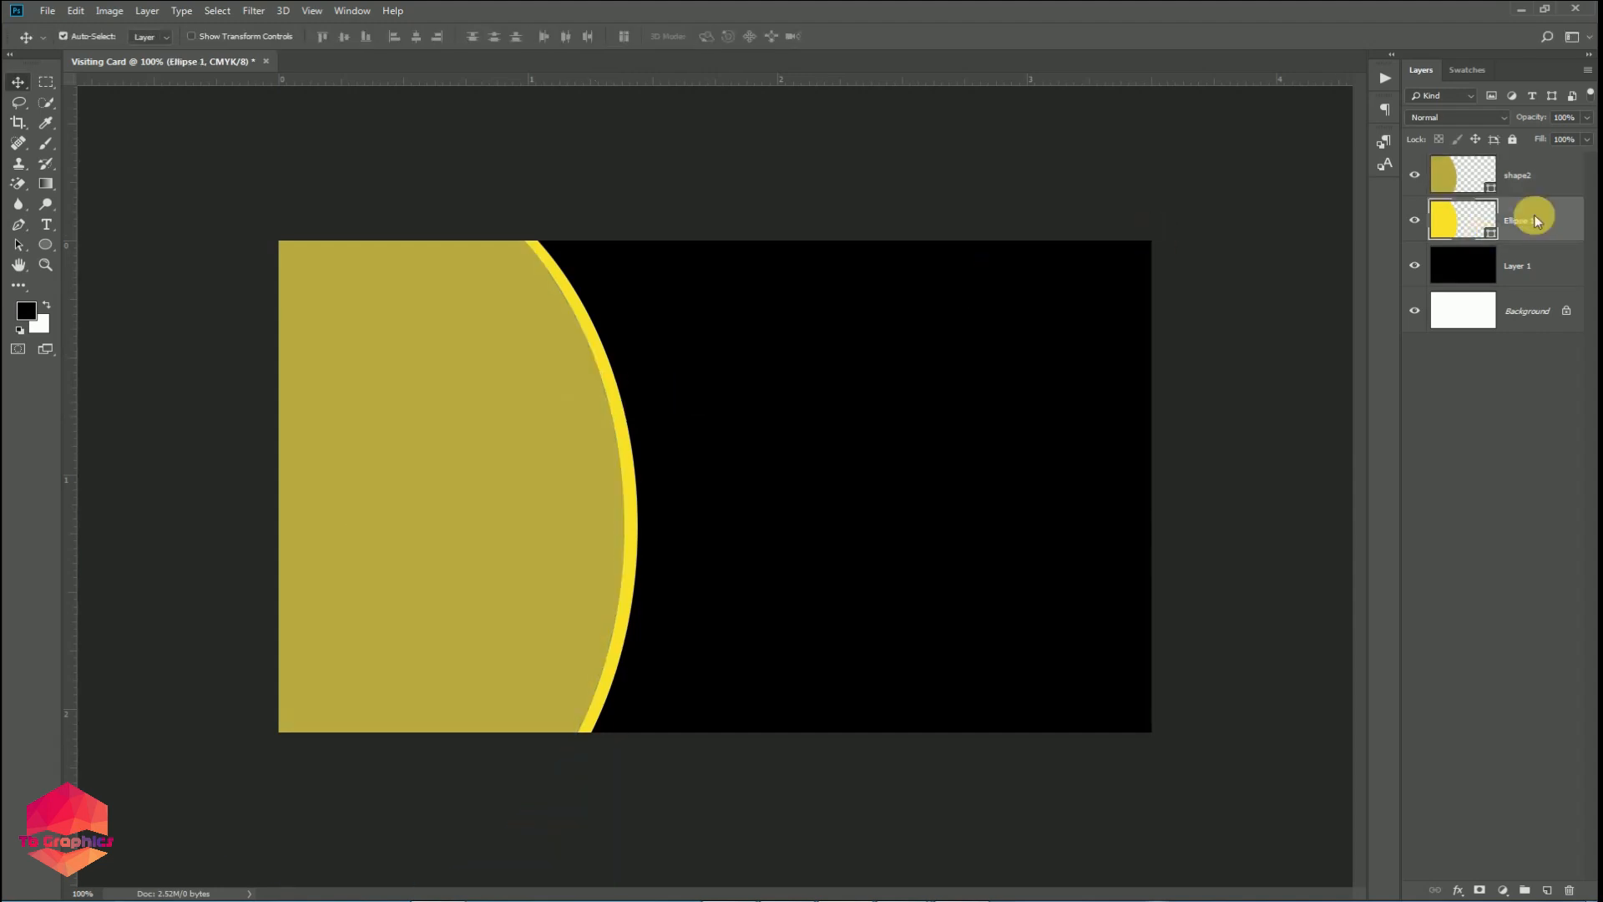
pyautogui.hotkey('ctrl', 't')
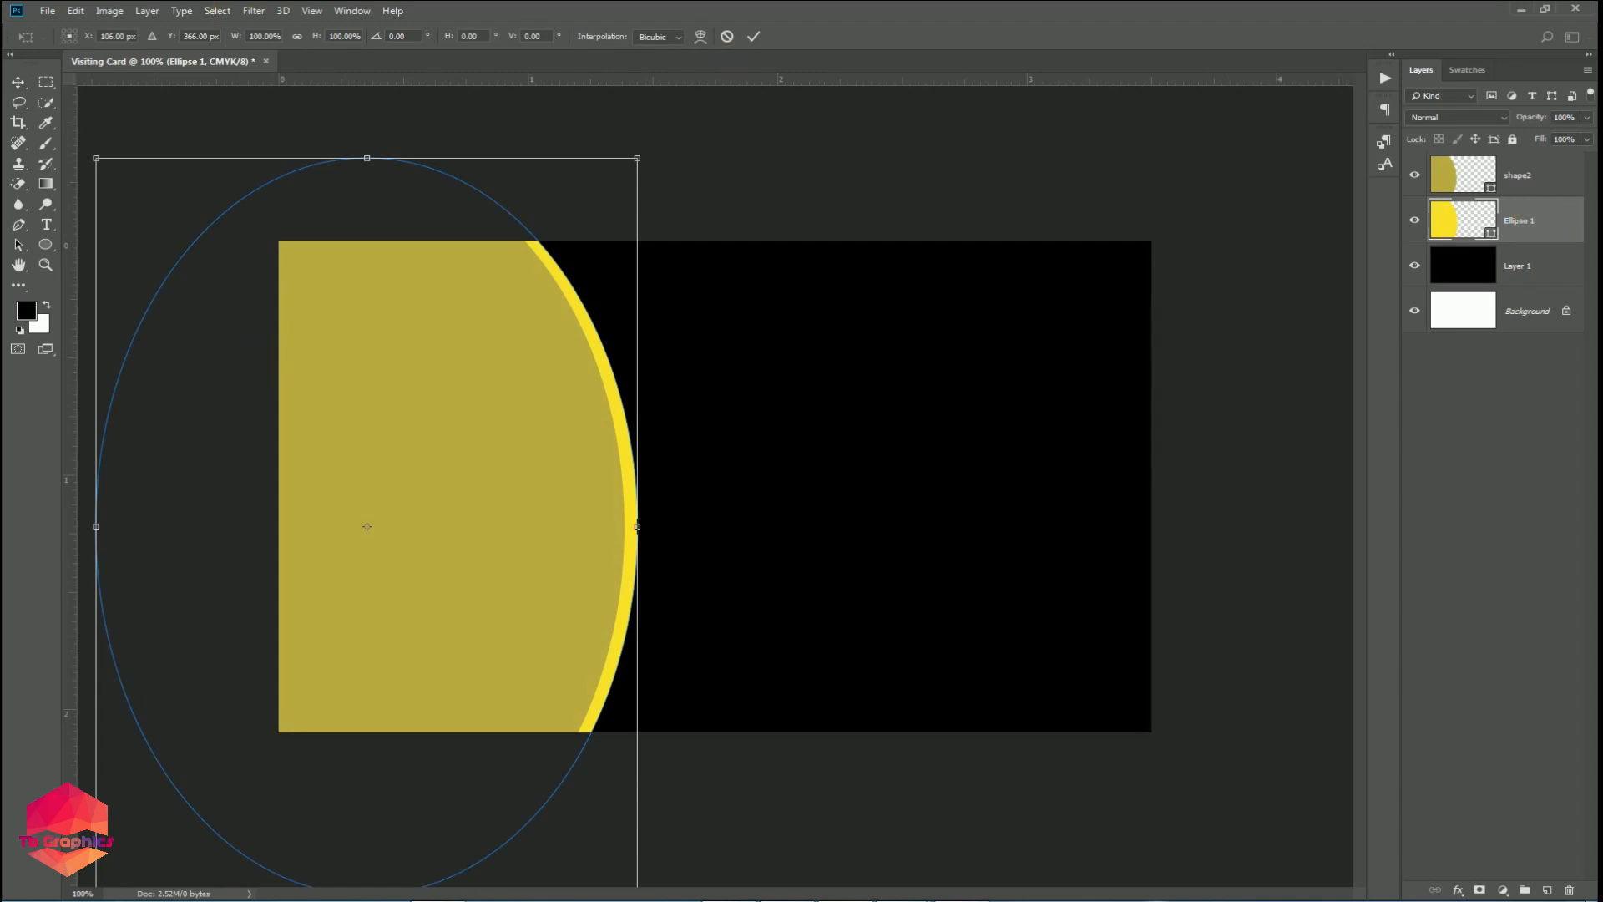
pyautogui.moveTo(657, 144); pyautogui.dragTo(701, 192)
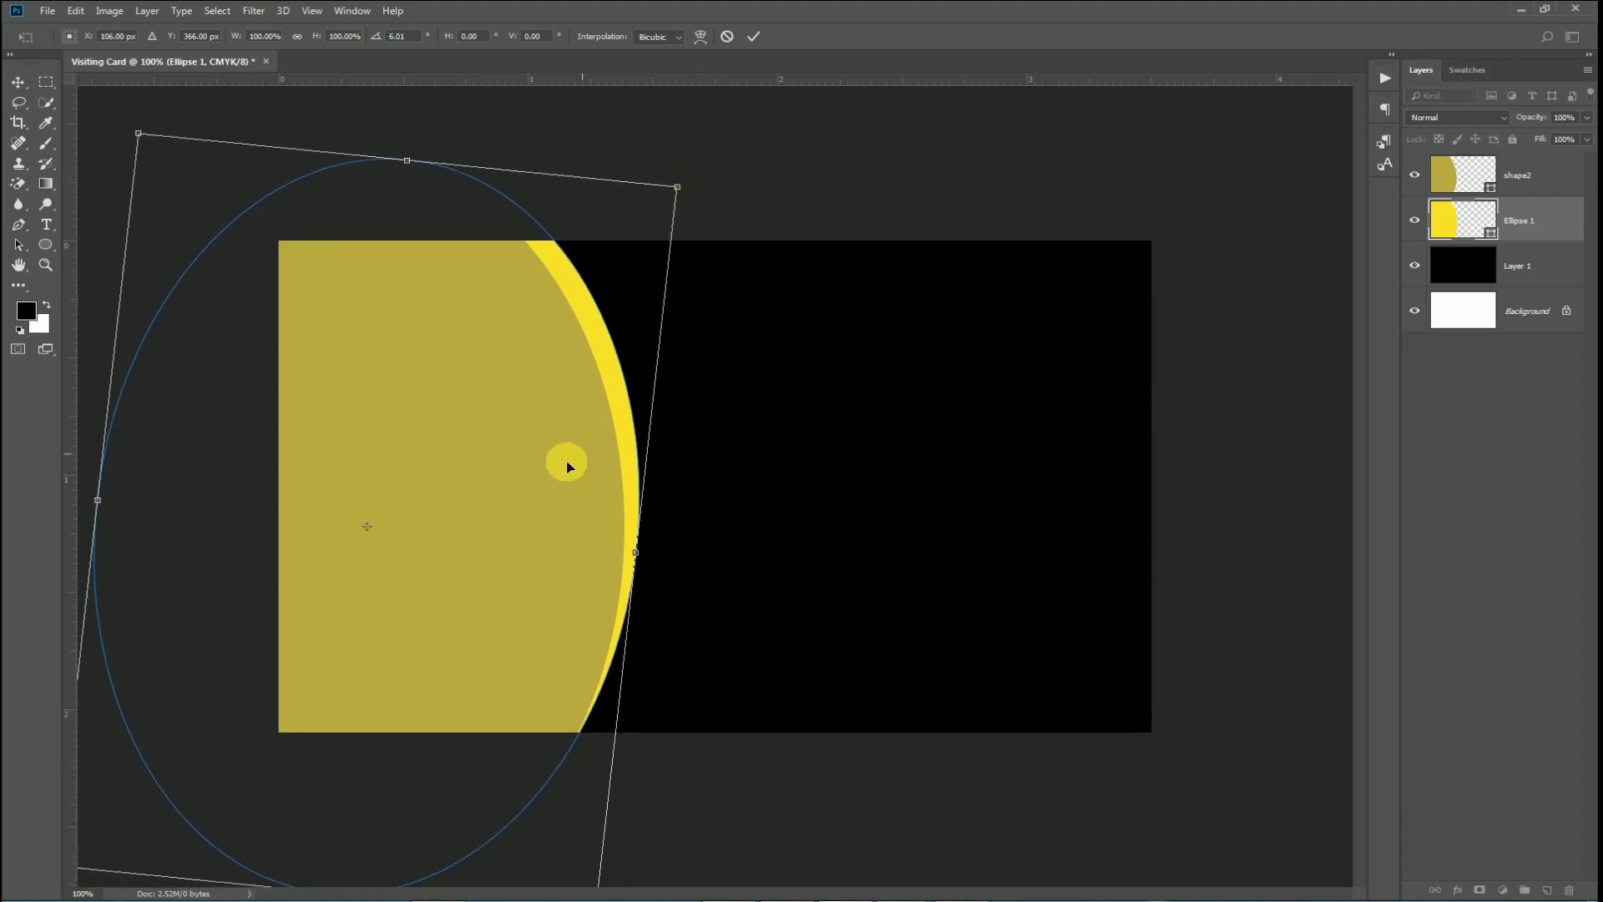
pyautogui.scroll(-1, 518, 507)
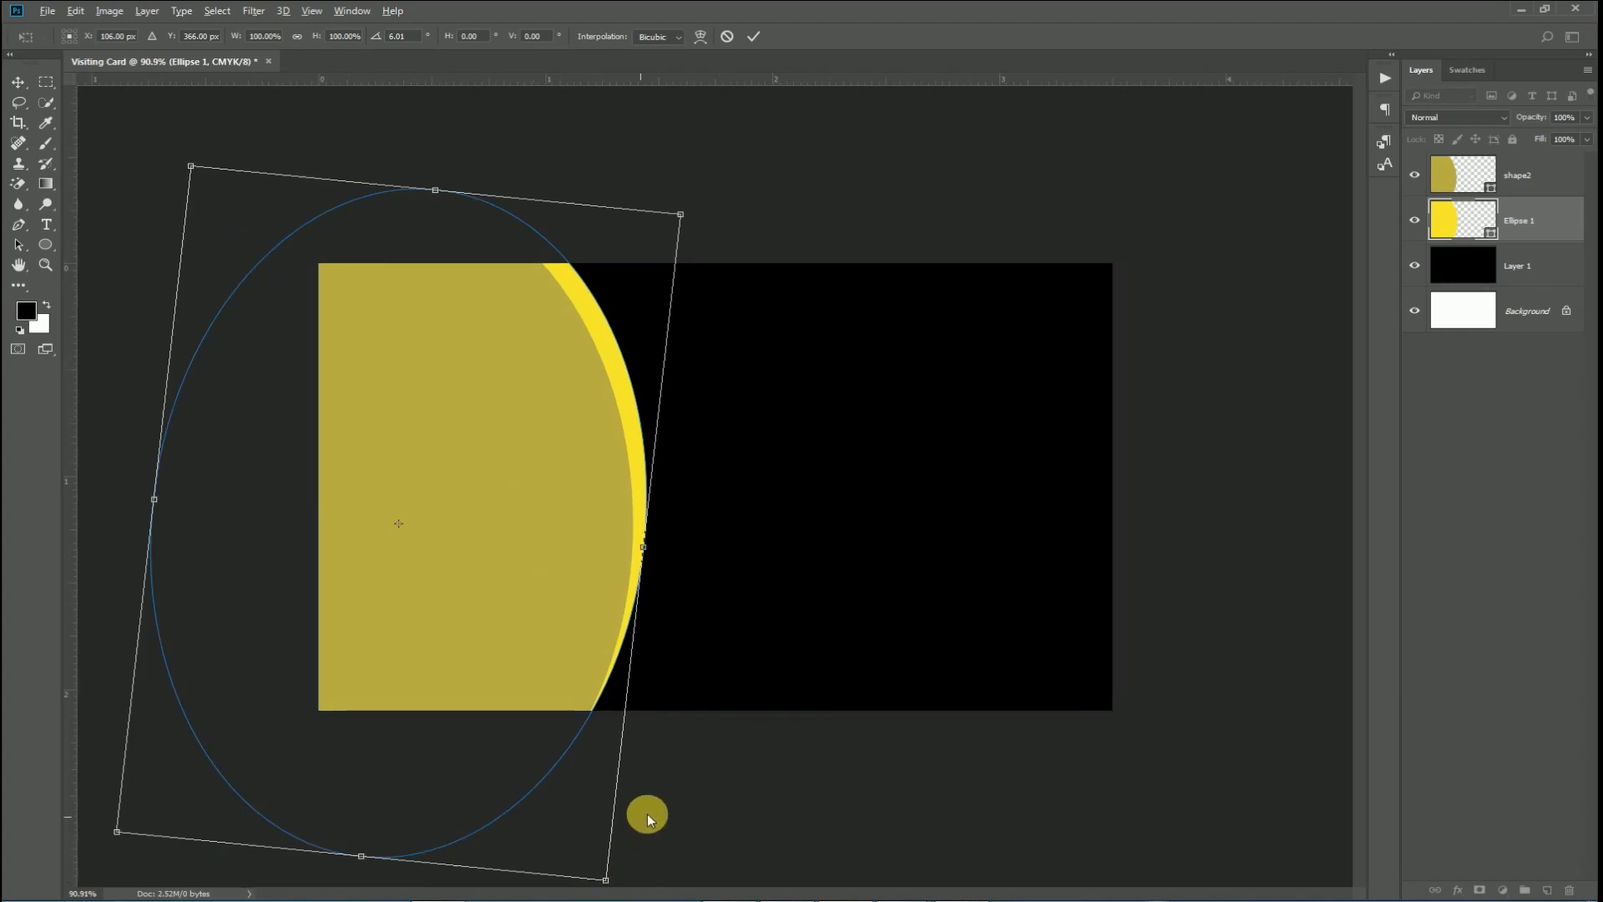
pyautogui.scroll(2, 658, 642)
pyautogui.press('Return')
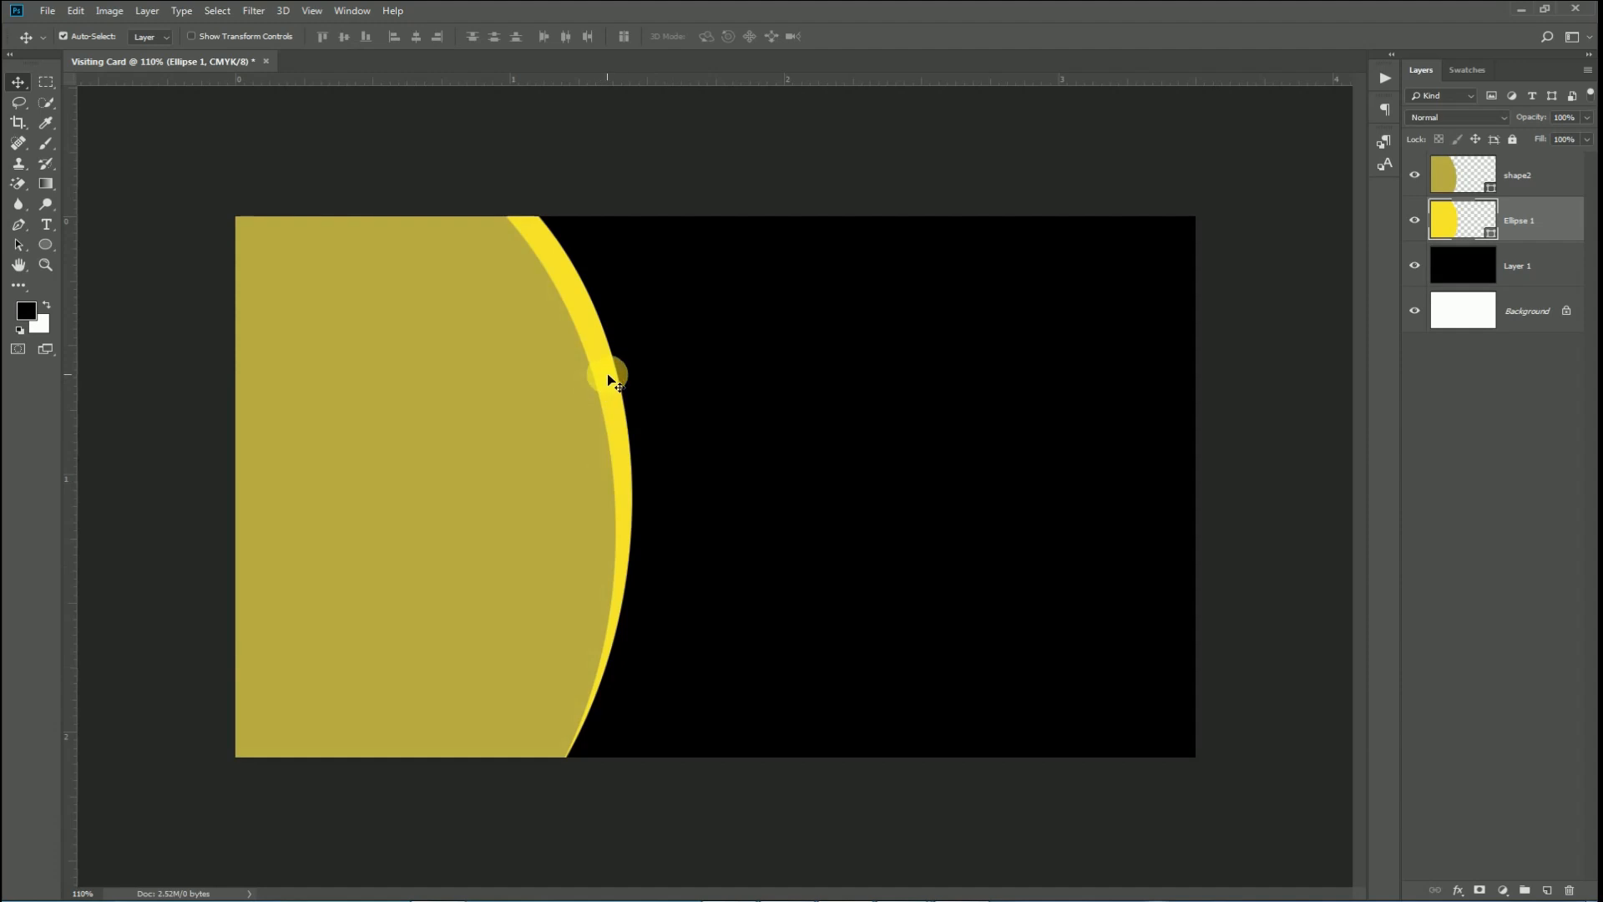
pyautogui.press('Left')
pyautogui.press('Left')
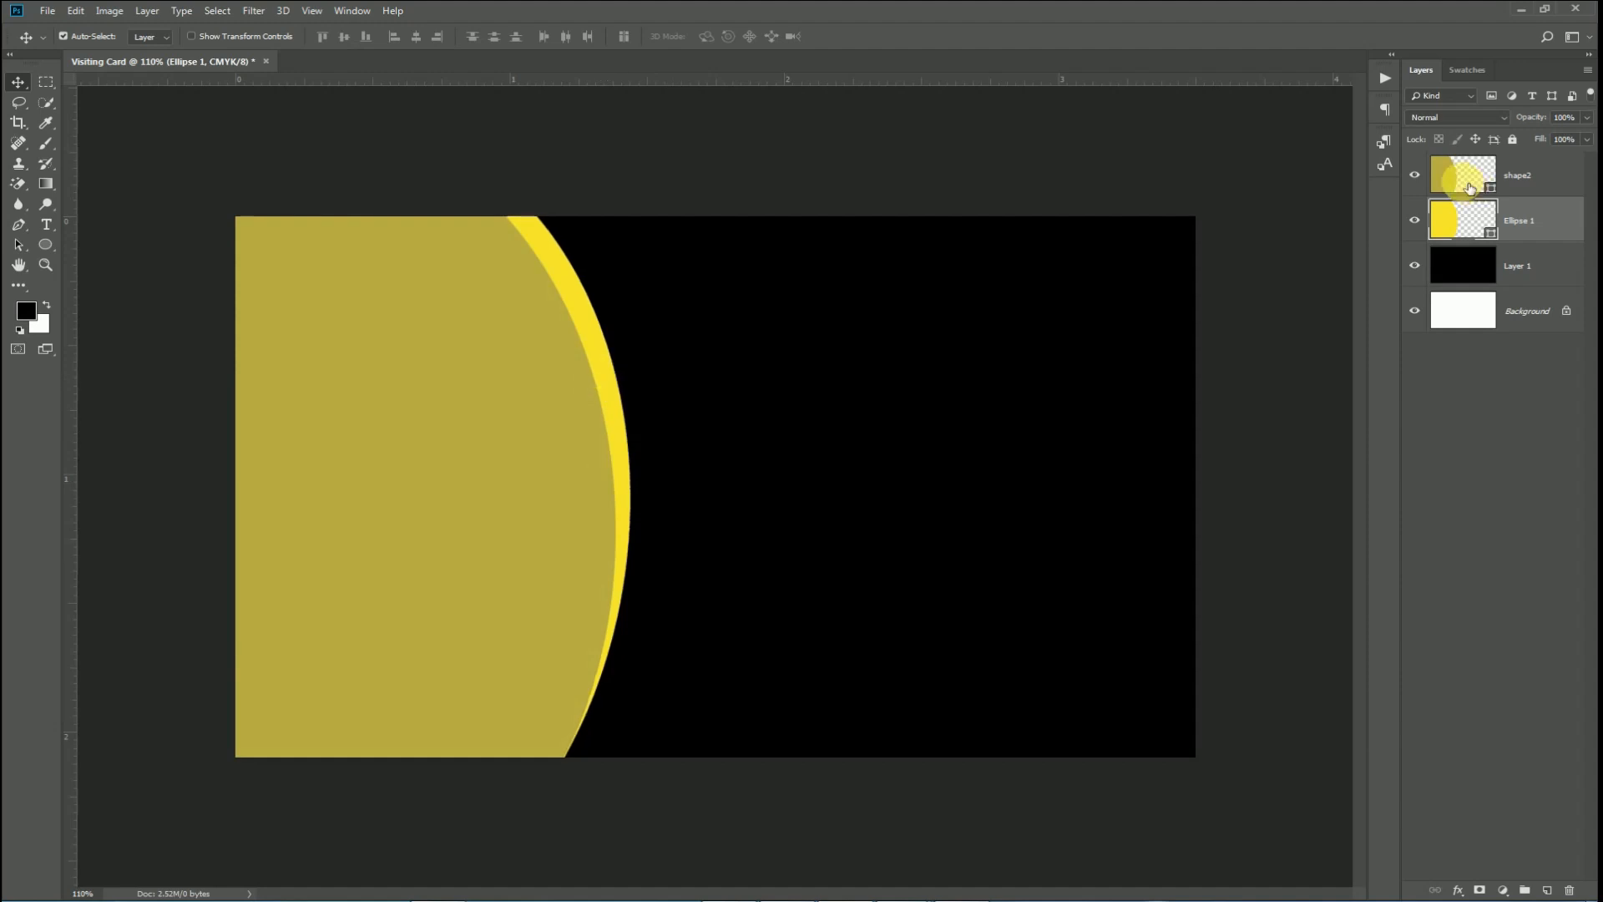
# Give shape2 a 1 px Stroke in the gold sampled from the olive shape.
pyautogui.click(1465, 186)
pyautogui.click(1537, 222)
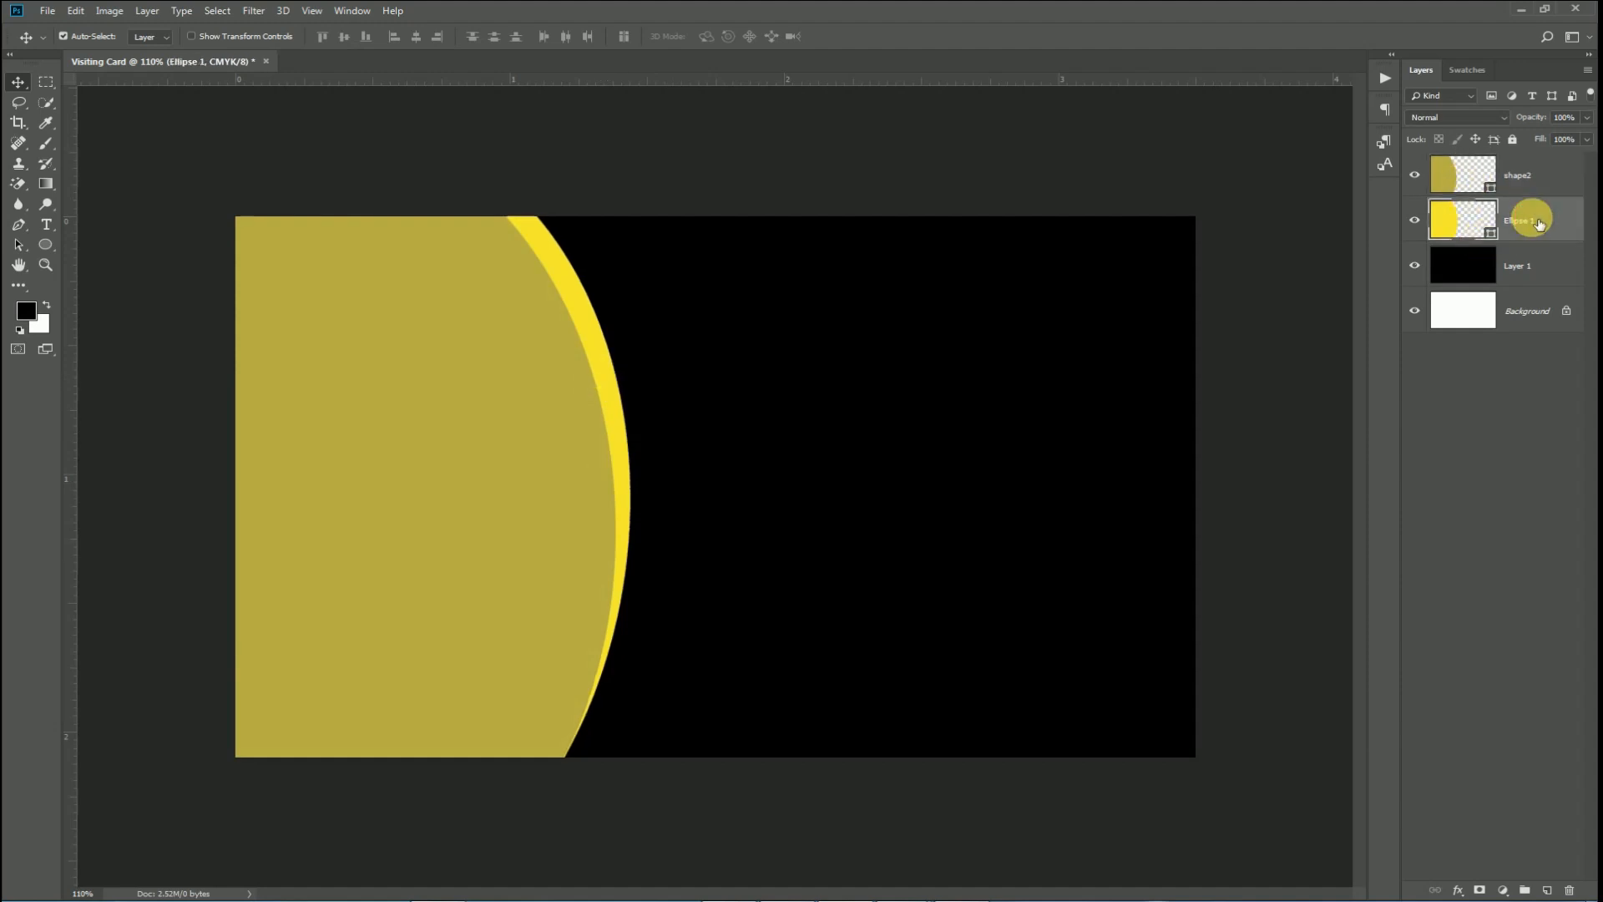
pyautogui.click(519, 454)
pyautogui.rightClick(1443, 158)
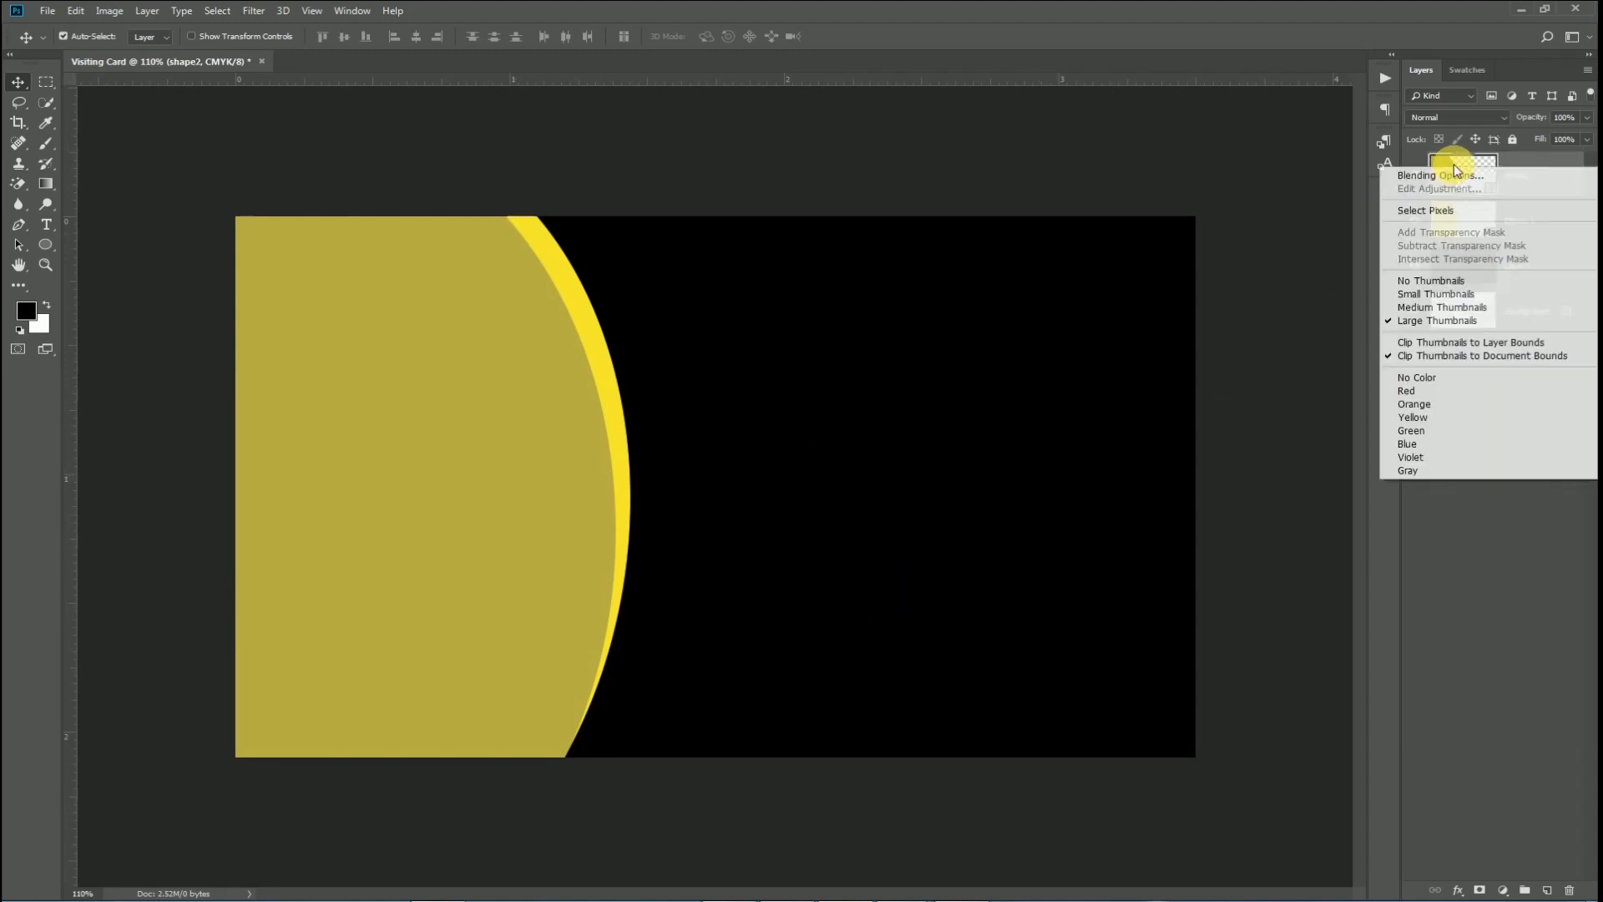
pyautogui.click(1441, 174)
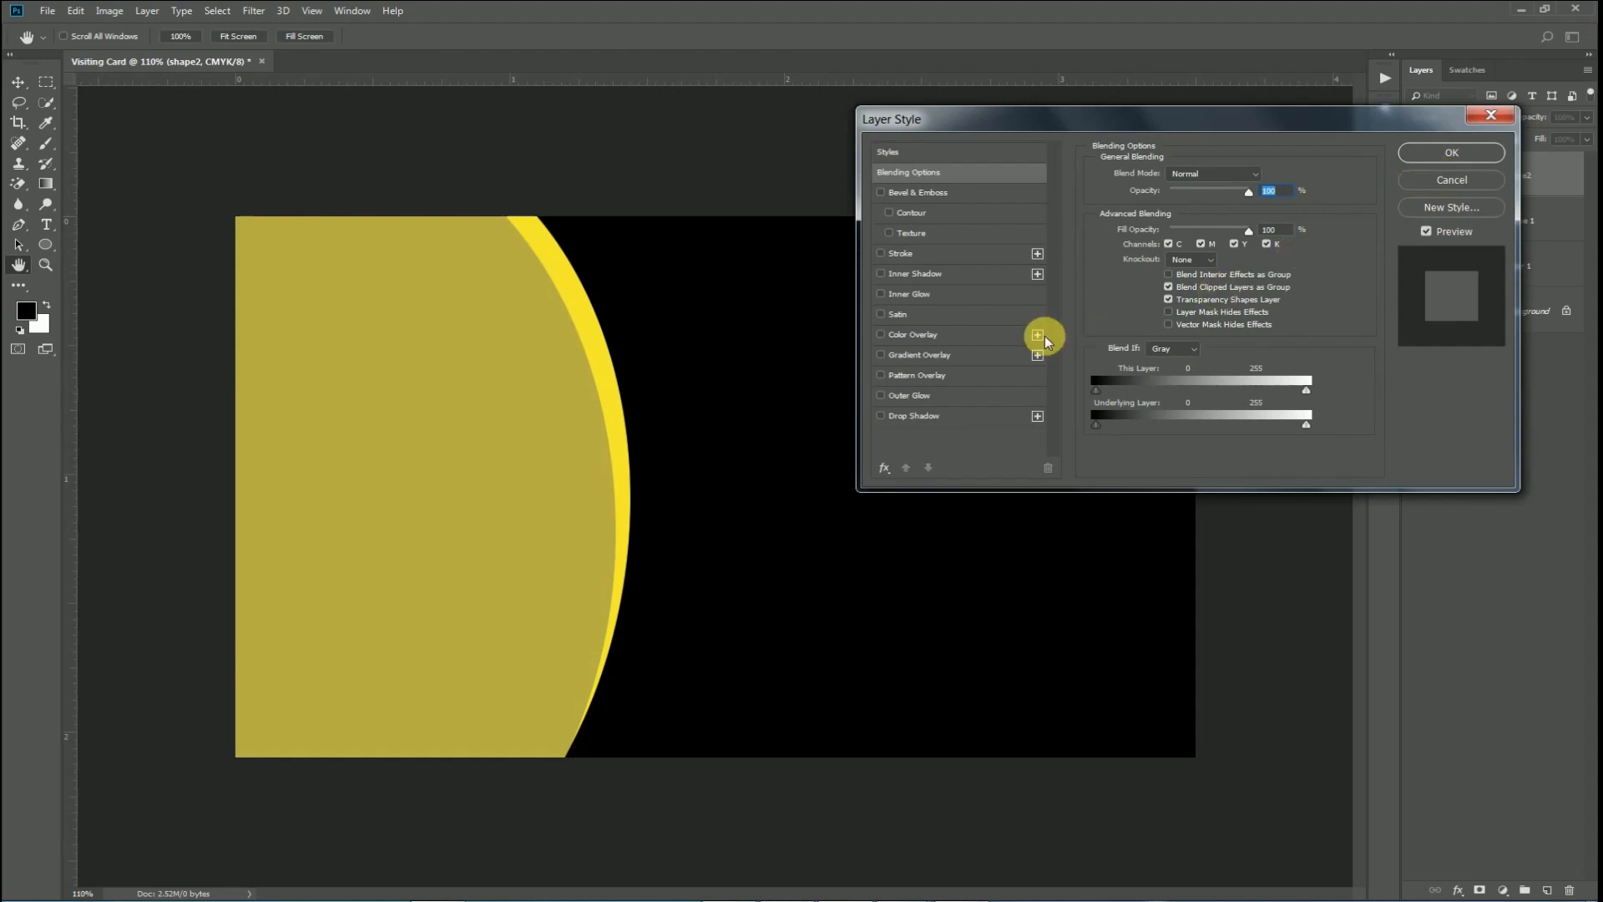
pyautogui.click(913, 252)
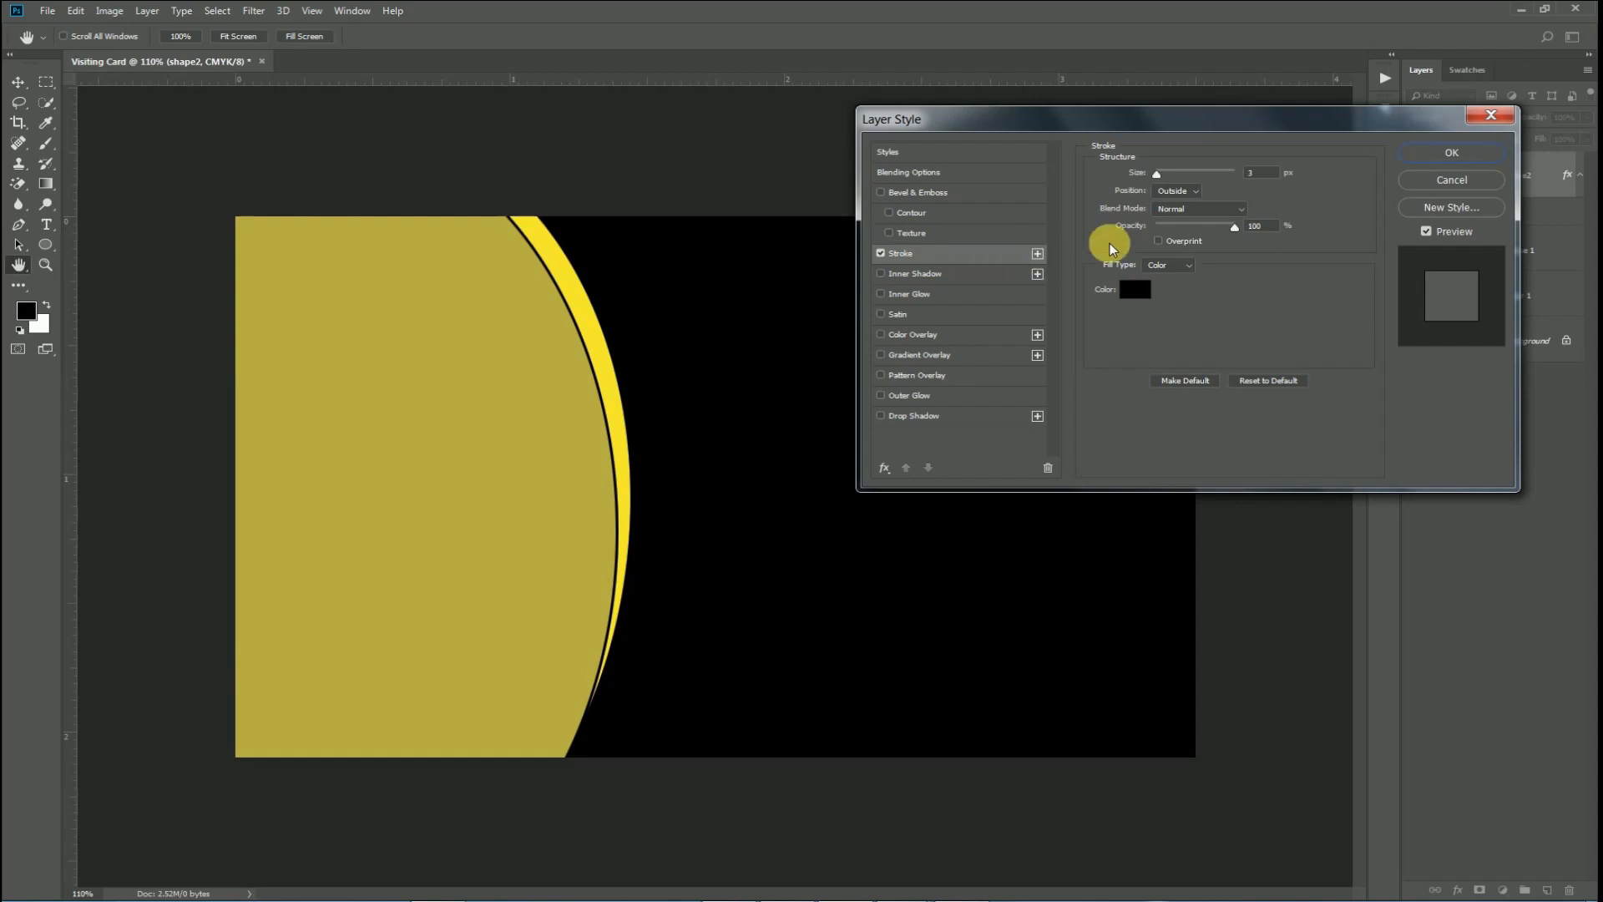
pyautogui.click(1133, 288)
pyautogui.click(537, 358)
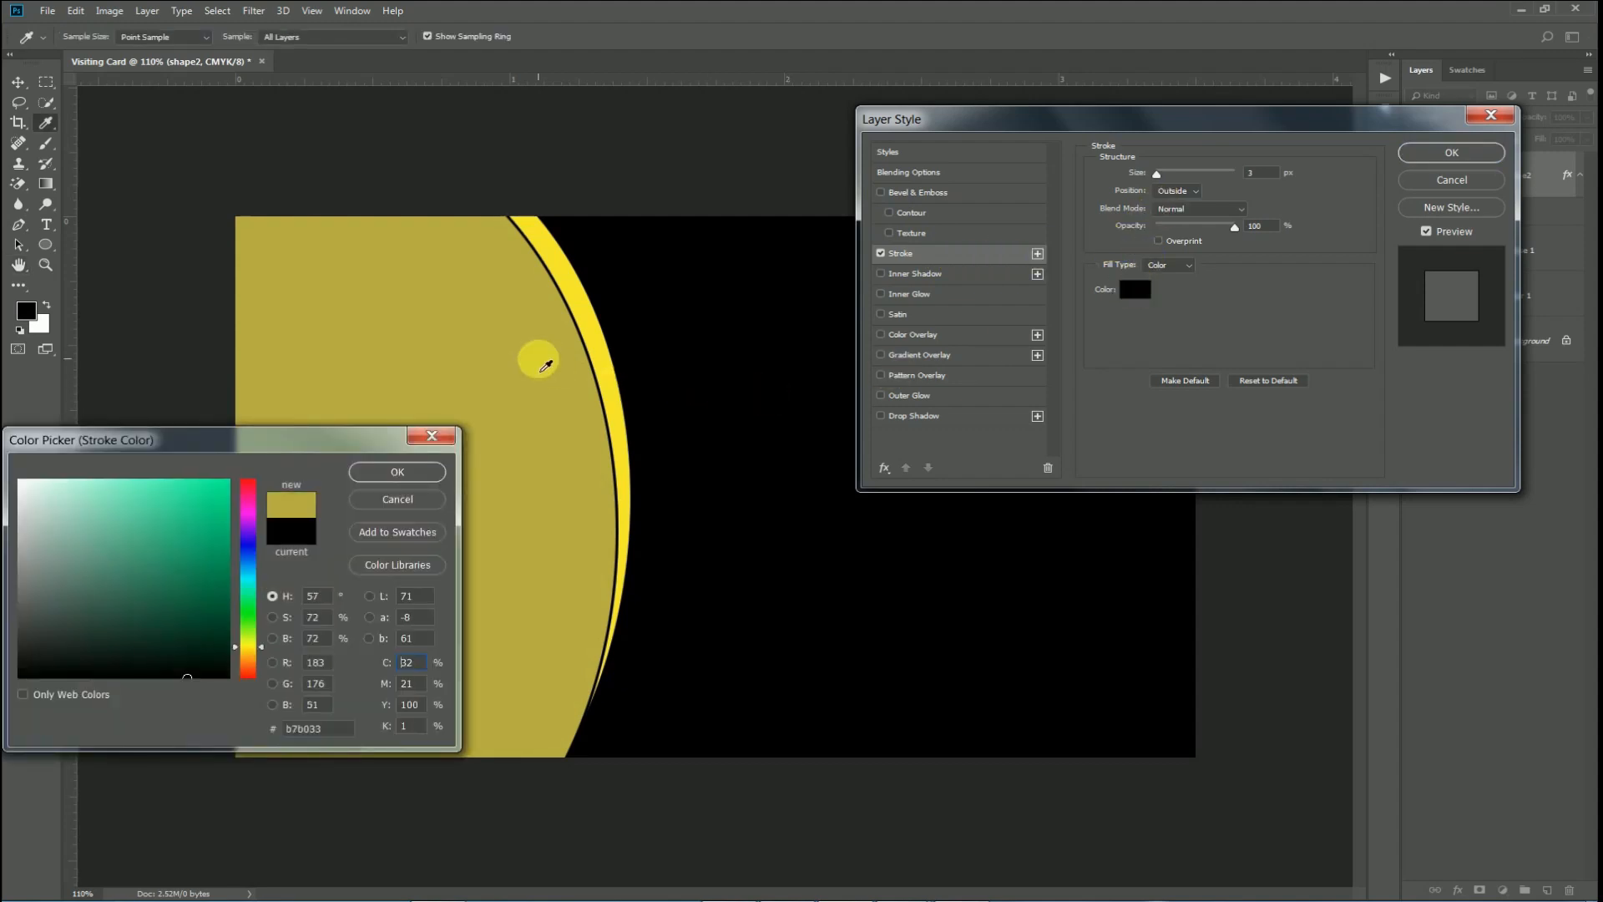
pyautogui.click(388, 469)
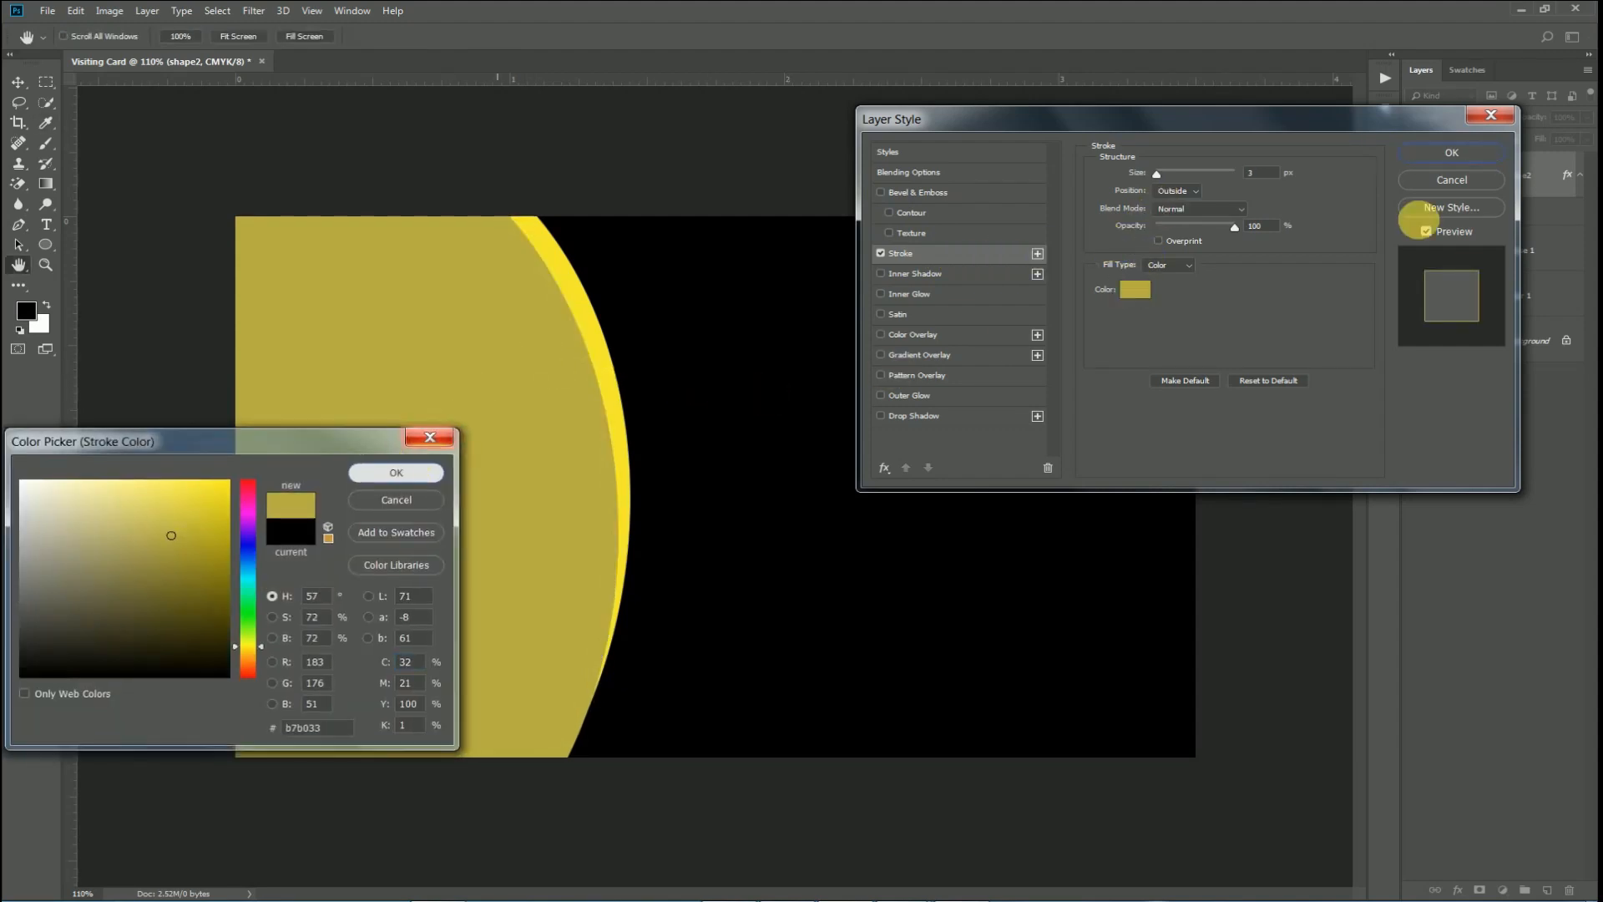
pyautogui.moveTo(1161, 171); pyautogui.dragTo(1159, 187)
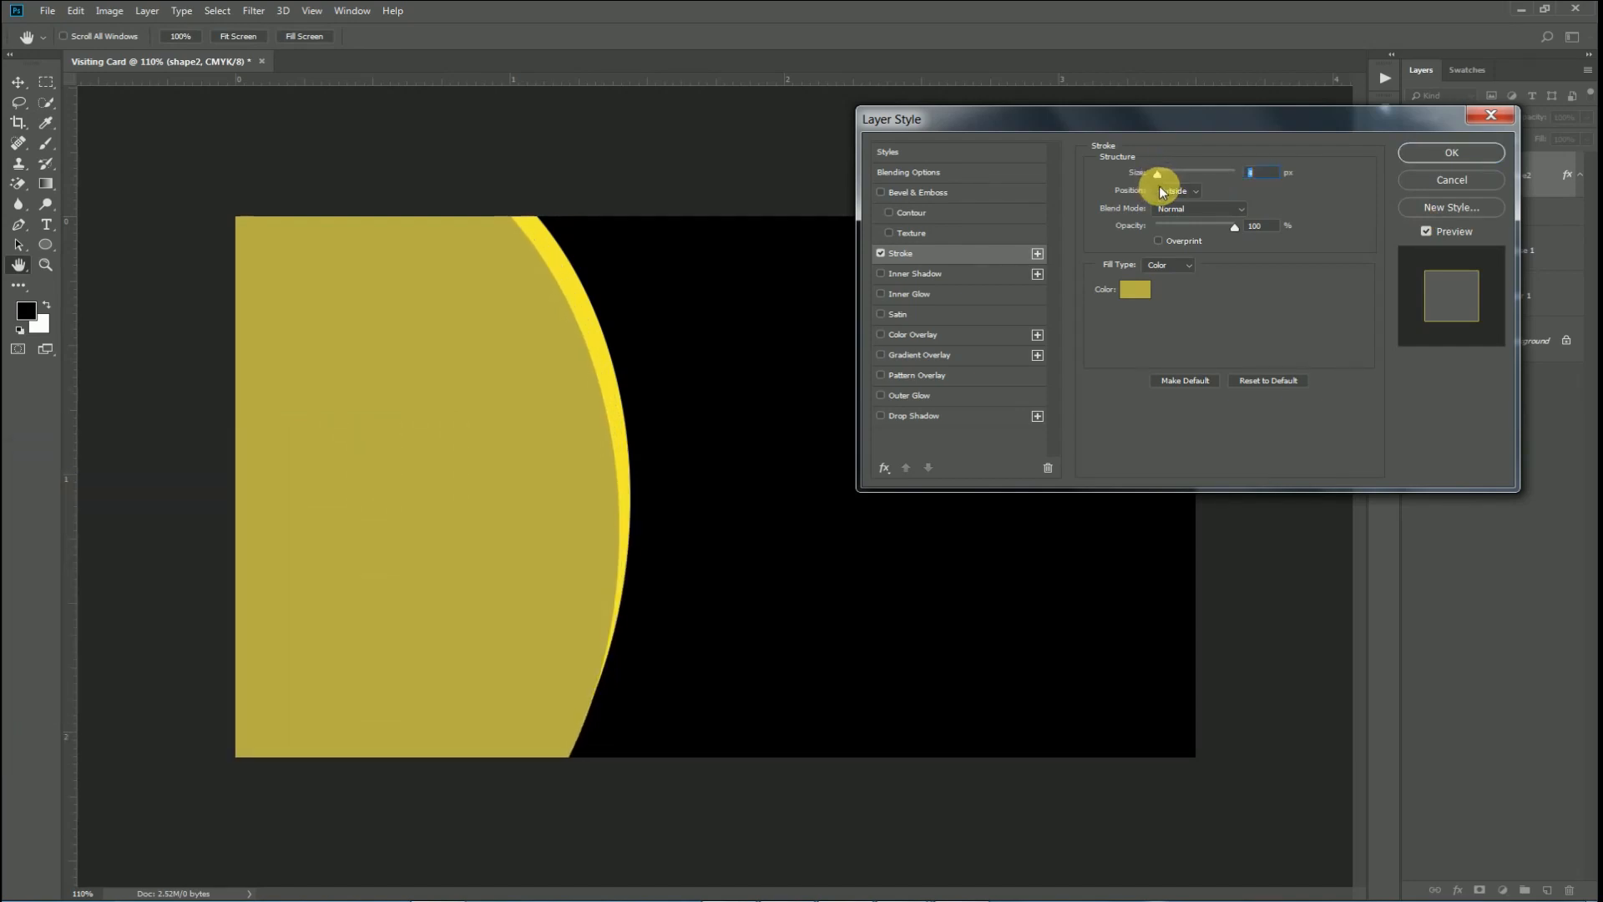
pyautogui.click(1452, 153)
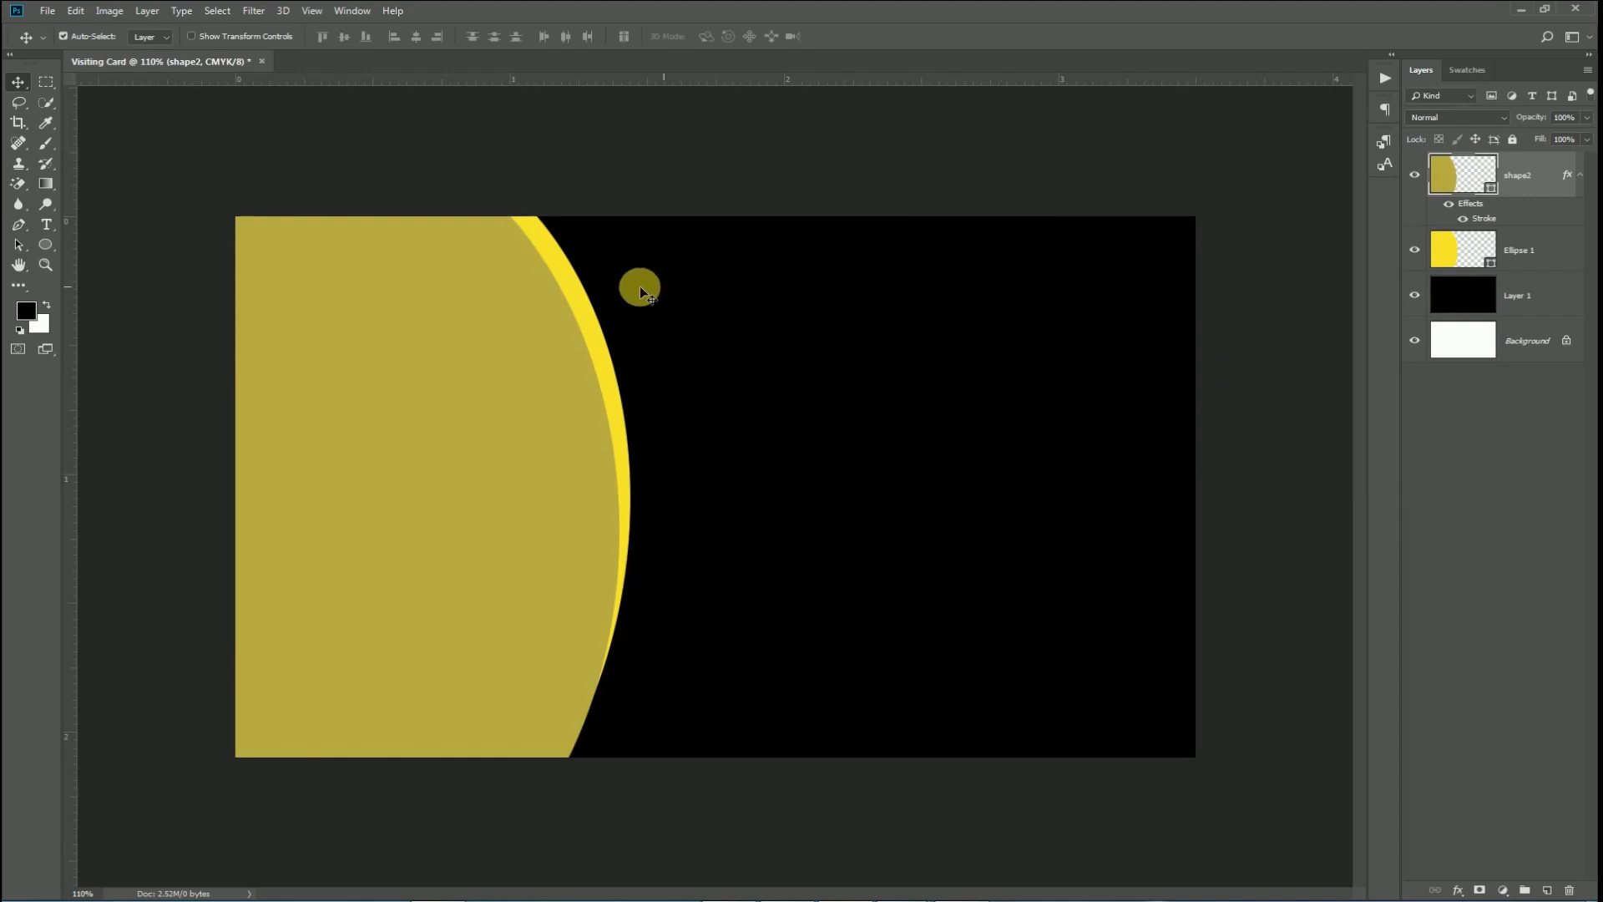
pyautogui.click(567, 278)
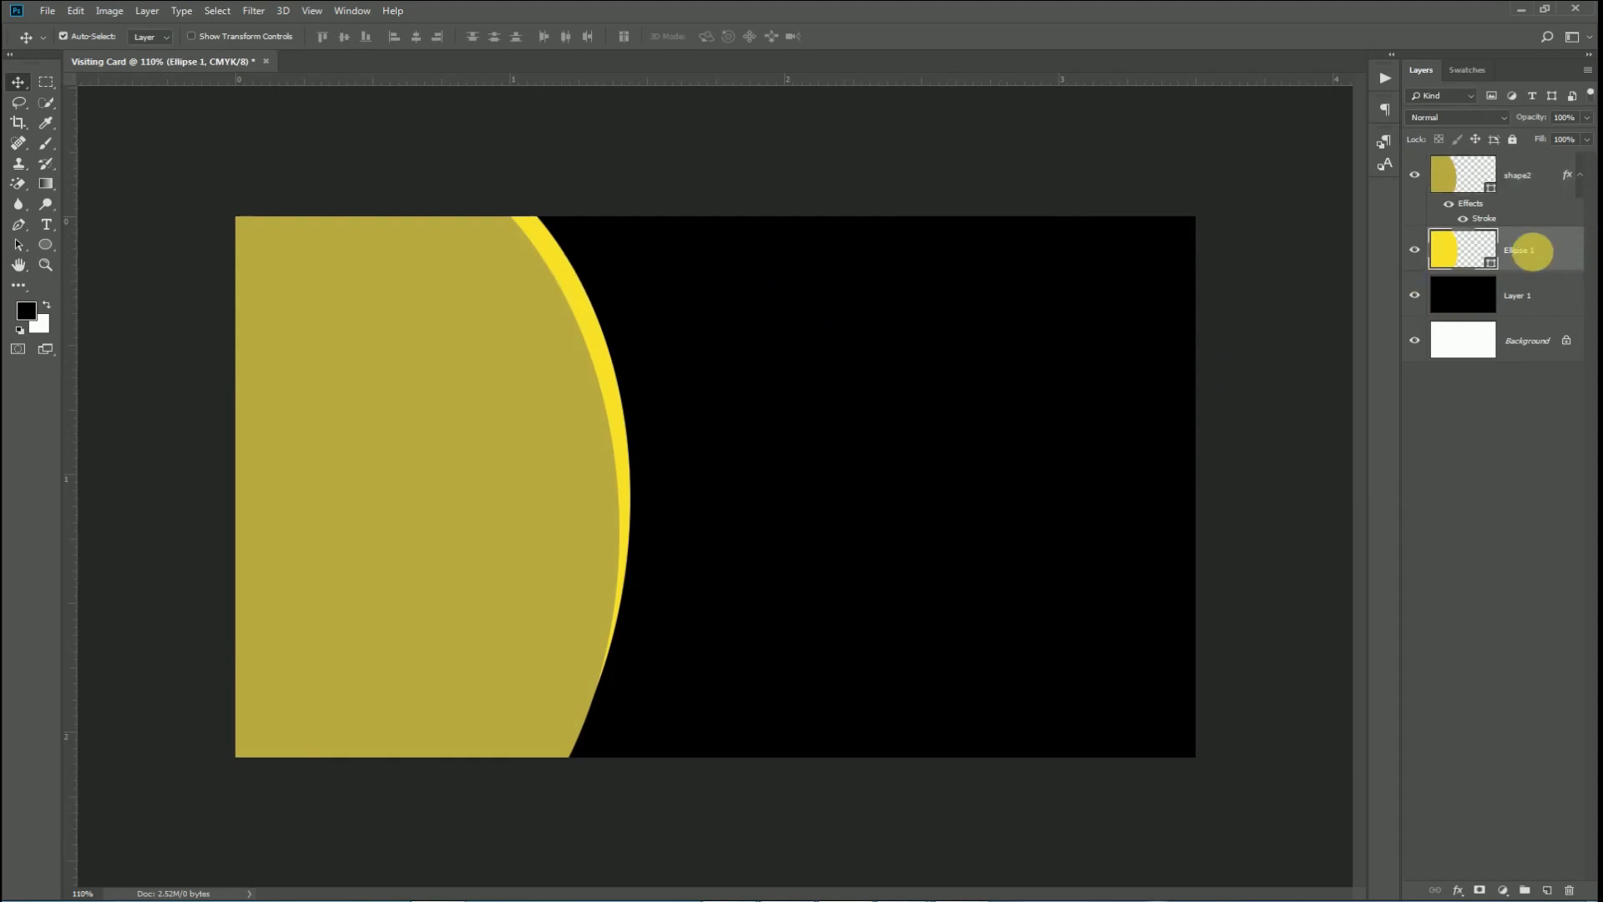
# Add a roughly 27 px gold Stroke to Ellipse 1, forming an outer olive band.
pyautogui.rightClick(1531, 250)
pyautogui.click(1441, 264)
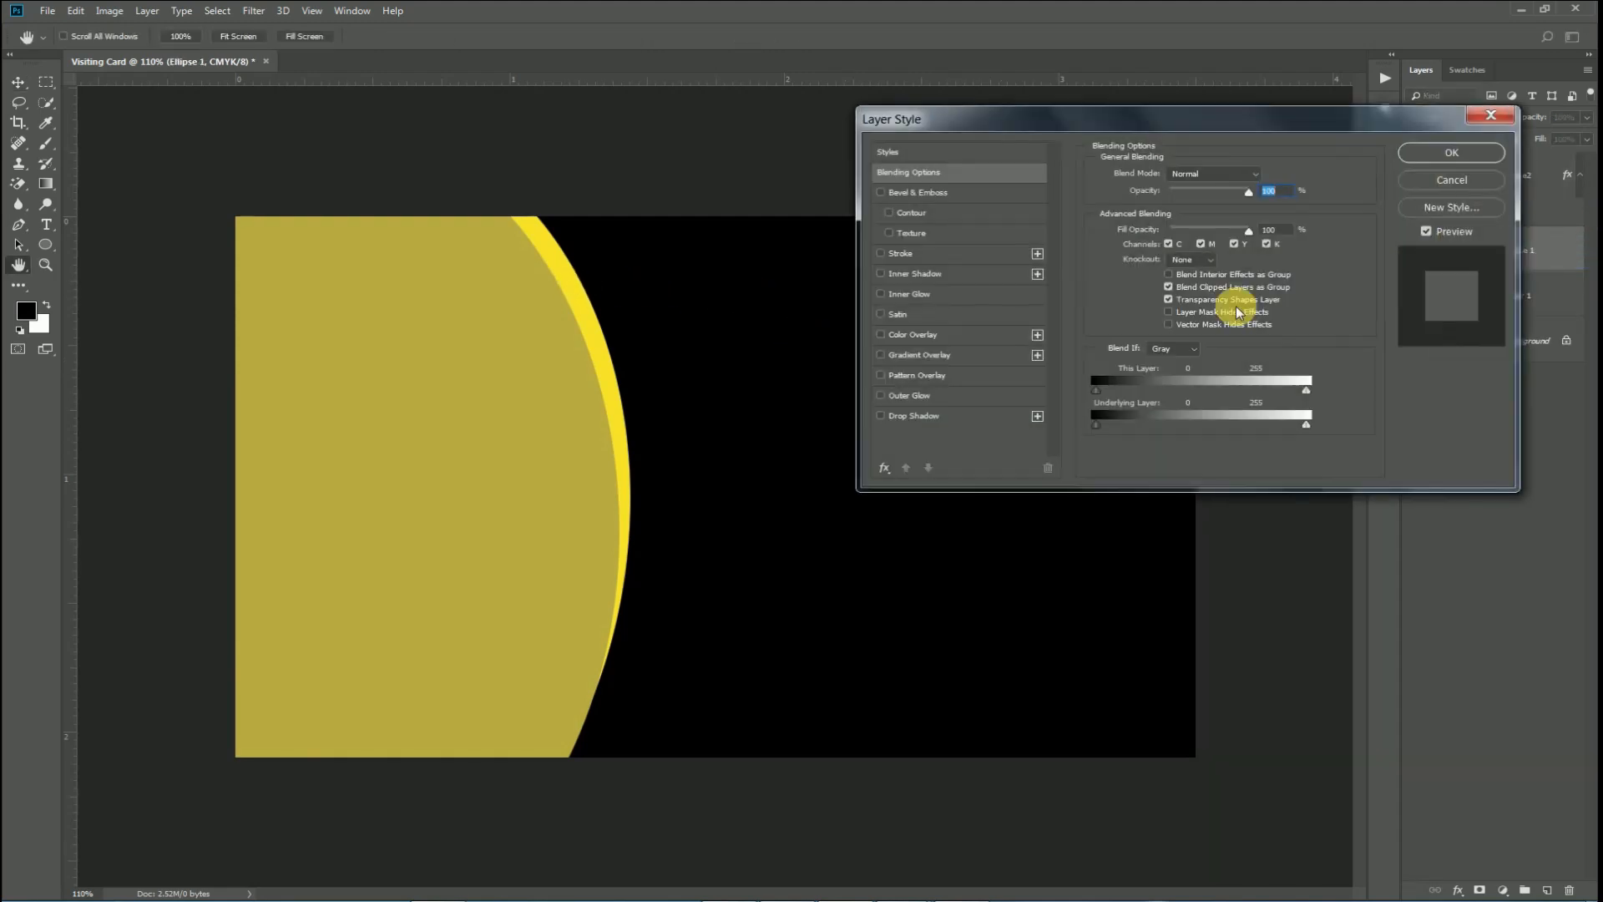
pyautogui.click(904, 255)
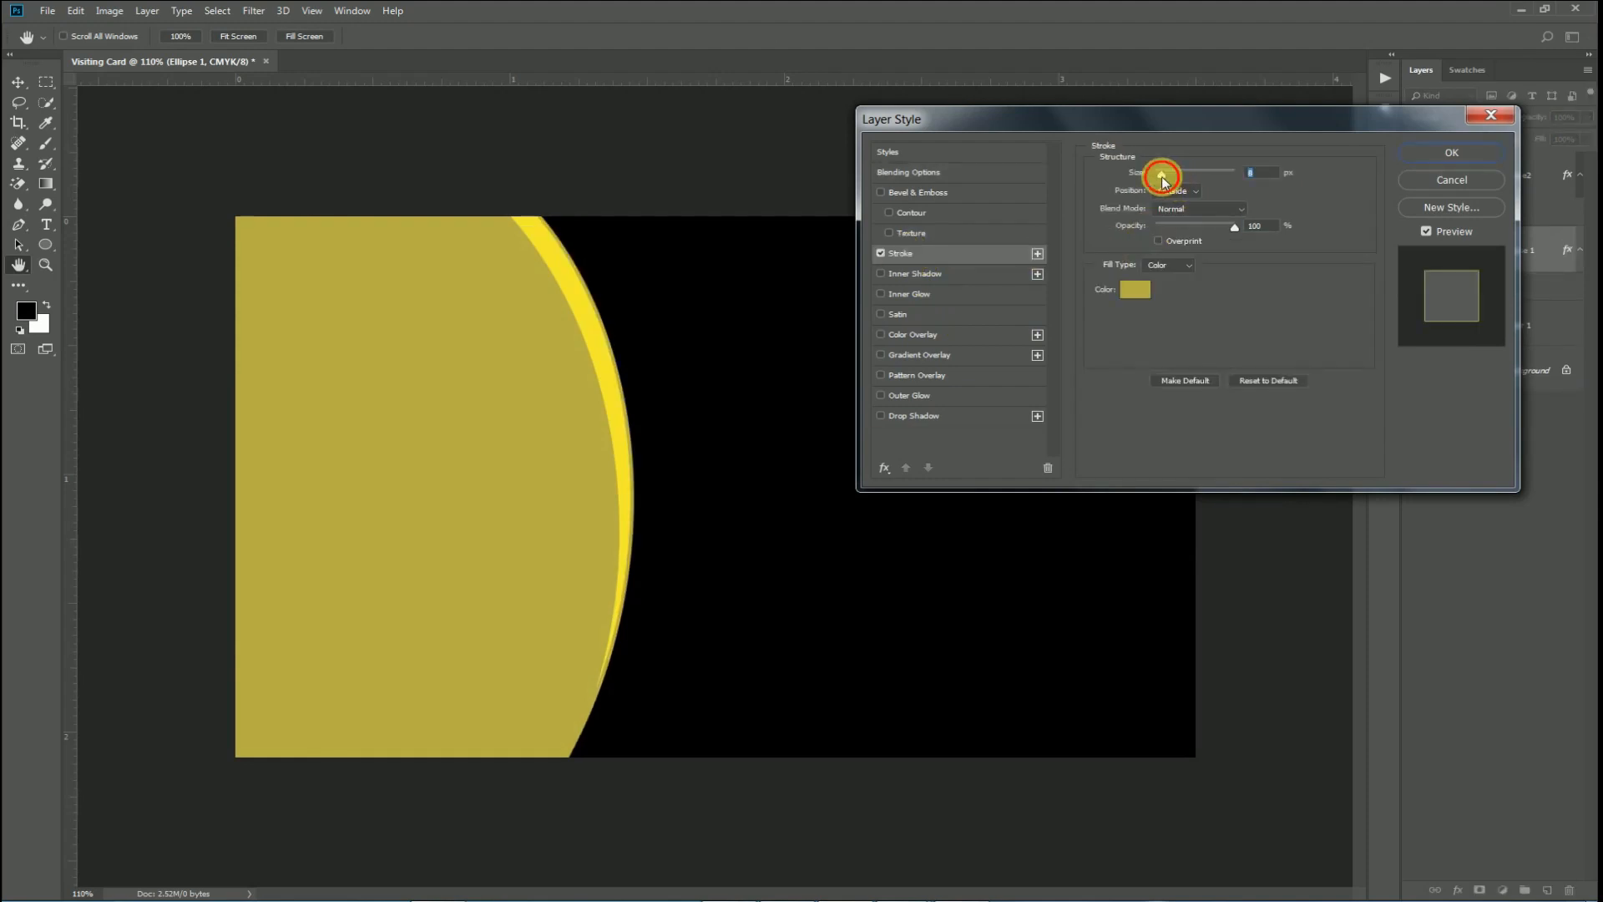
pyautogui.moveTo(1163, 179); pyautogui.dragTo(1166, 177)
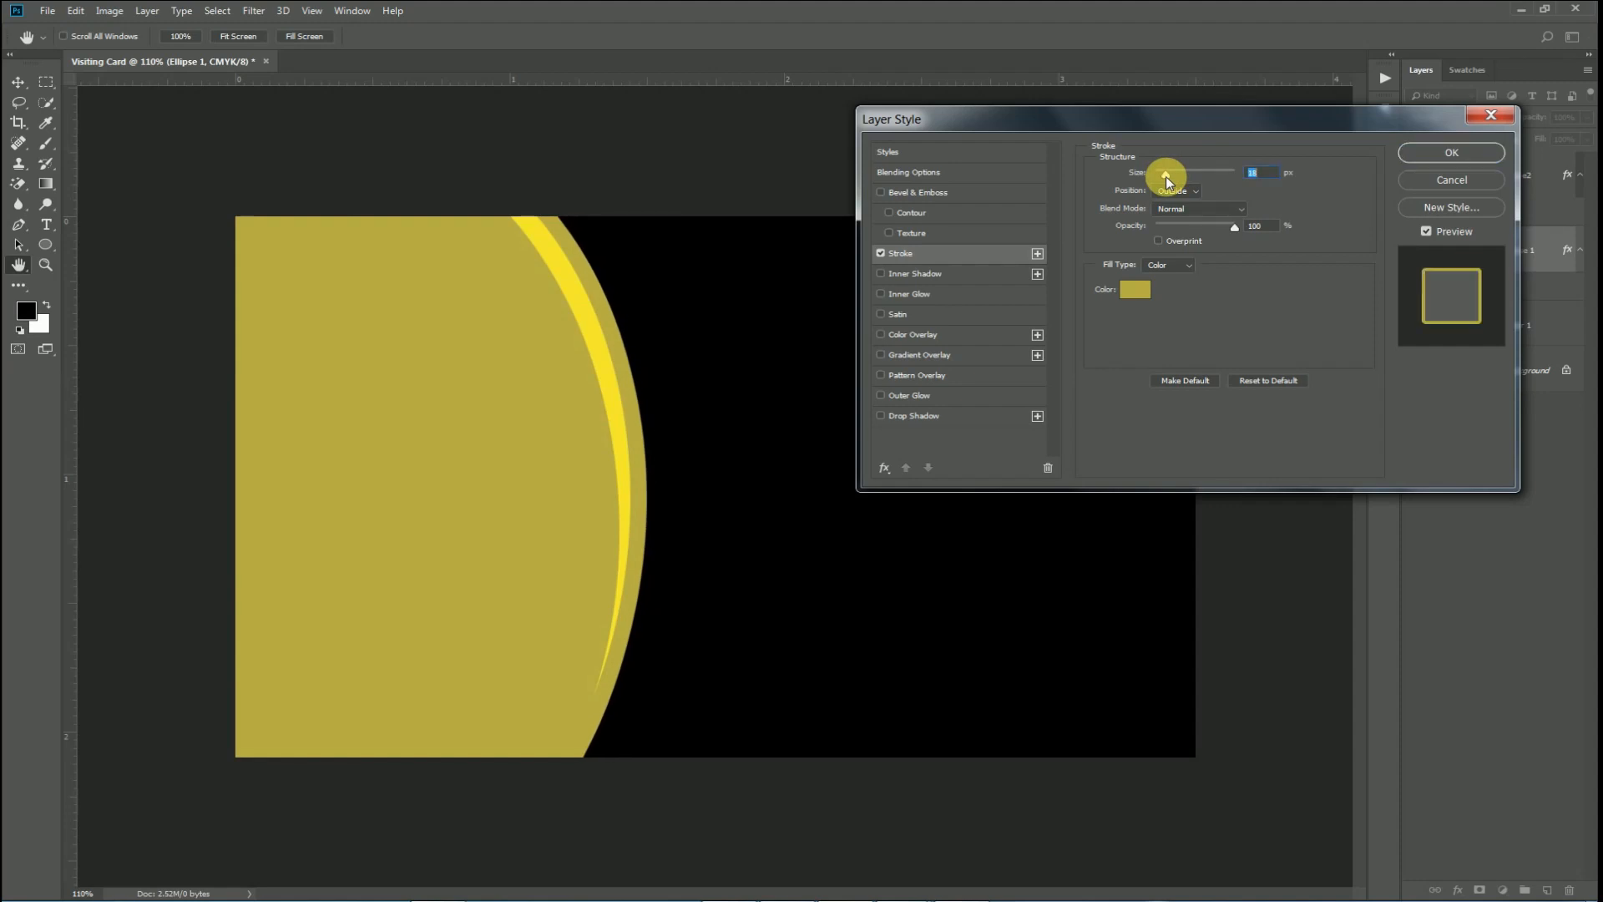
pyautogui.click(1459, 140)
pyautogui.scroll(-2, 869, 598)
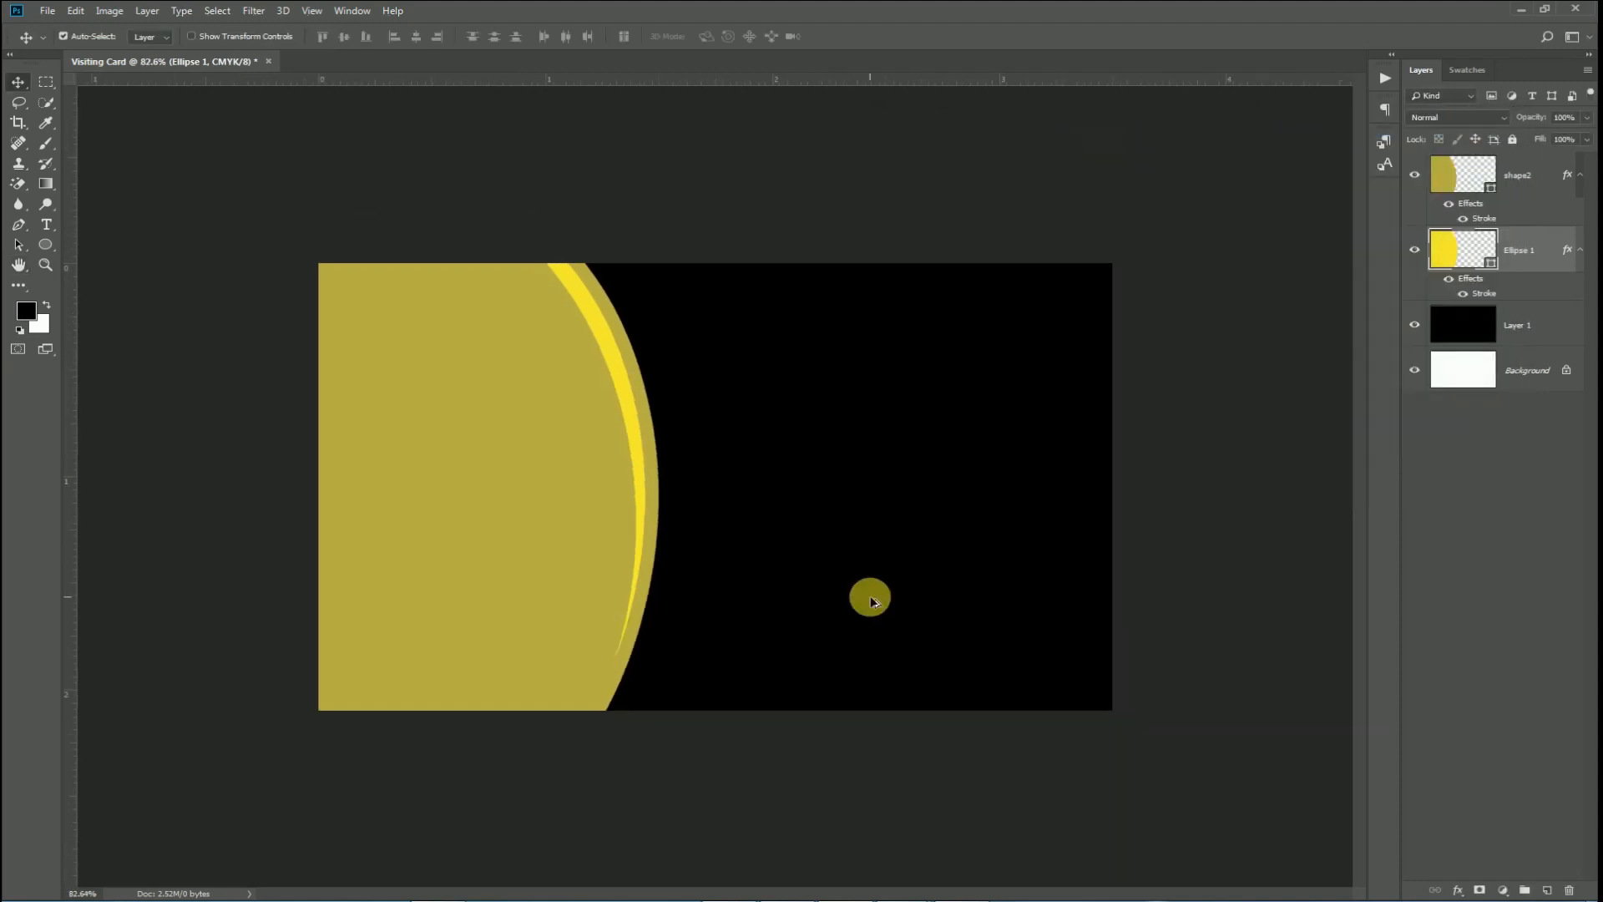
pyautogui.scroll(2, 869, 598)
pyautogui.scroll(-1, 875, 587)
pyautogui.click(499, 444)
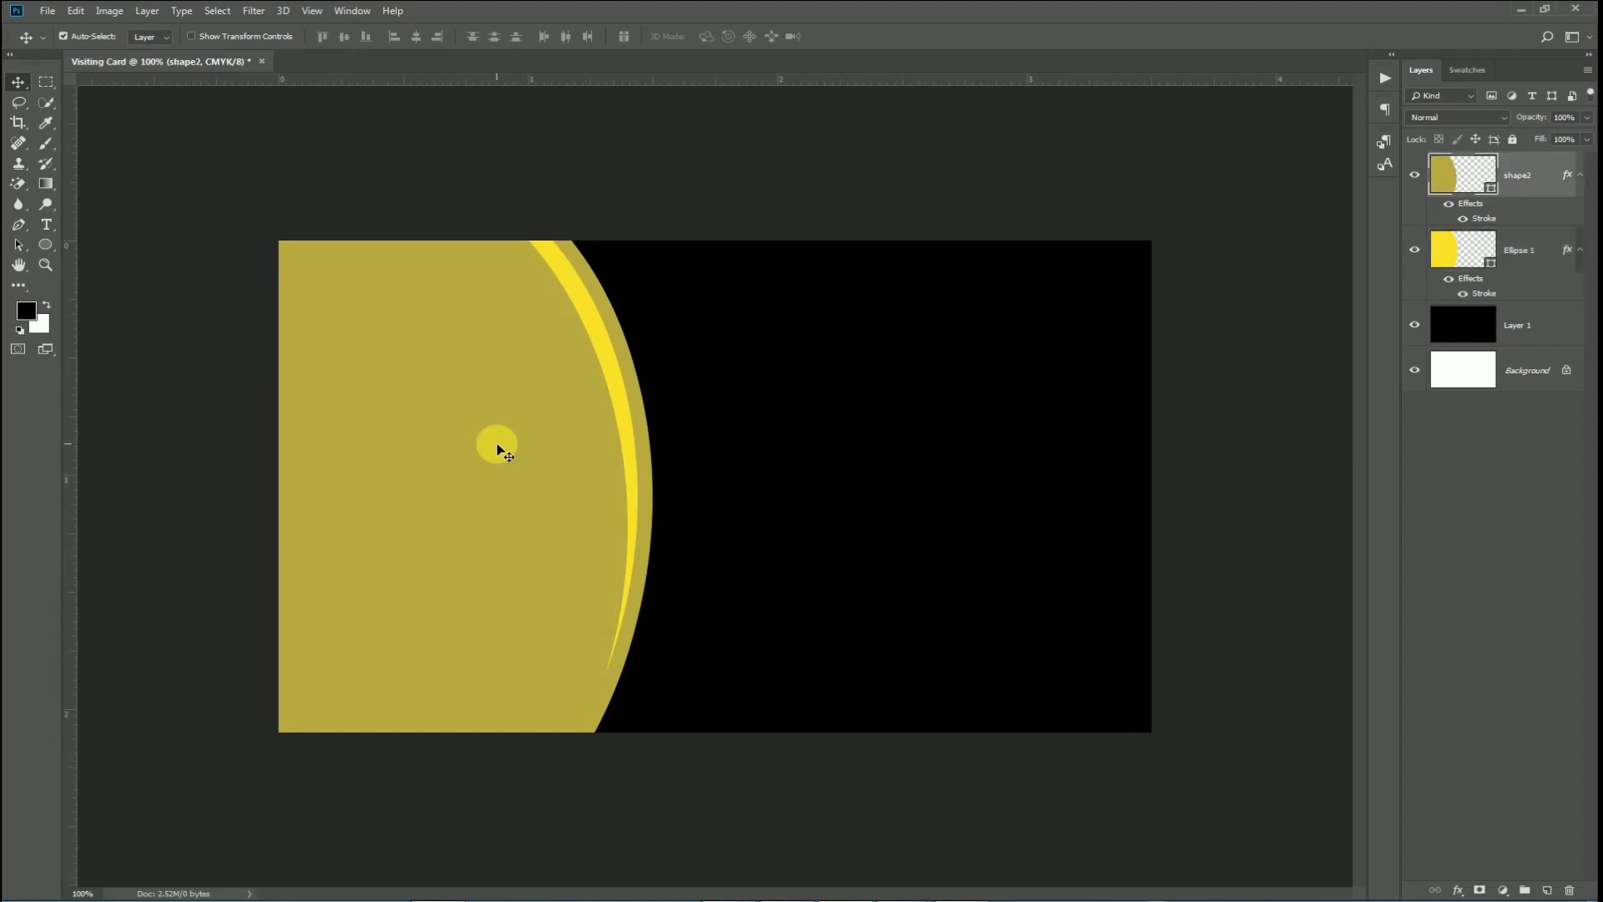
# Place the linked 'pic' buffet photo from the Visiting Card folder and move it right about 0.8 in.
pyautogui.click(51, 12)
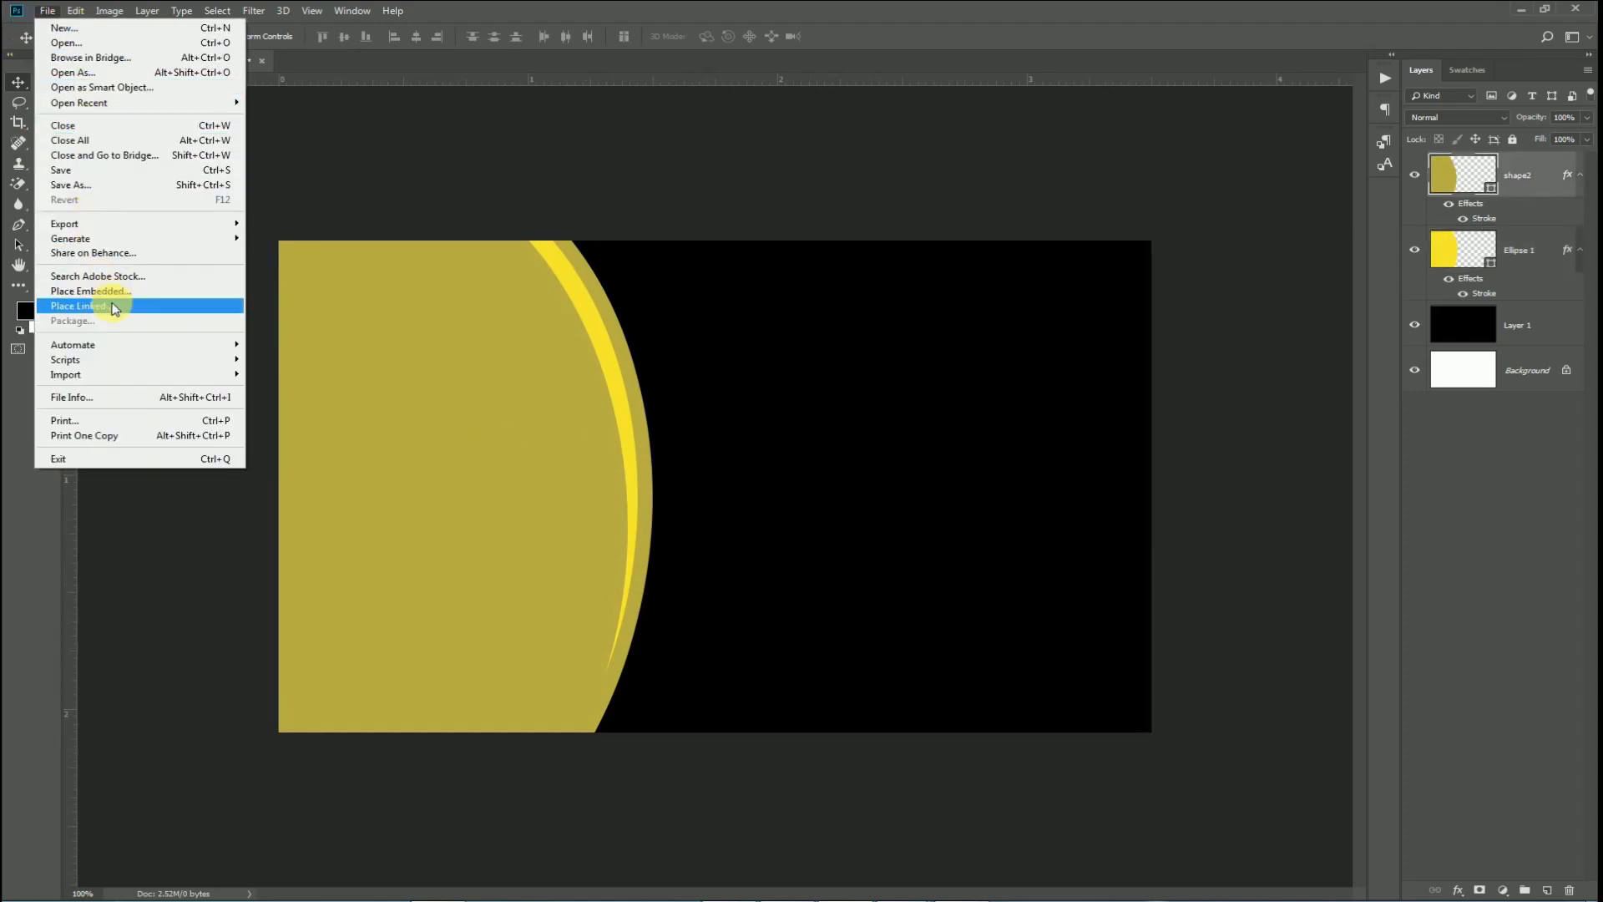
pyautogui.click(81, 309)
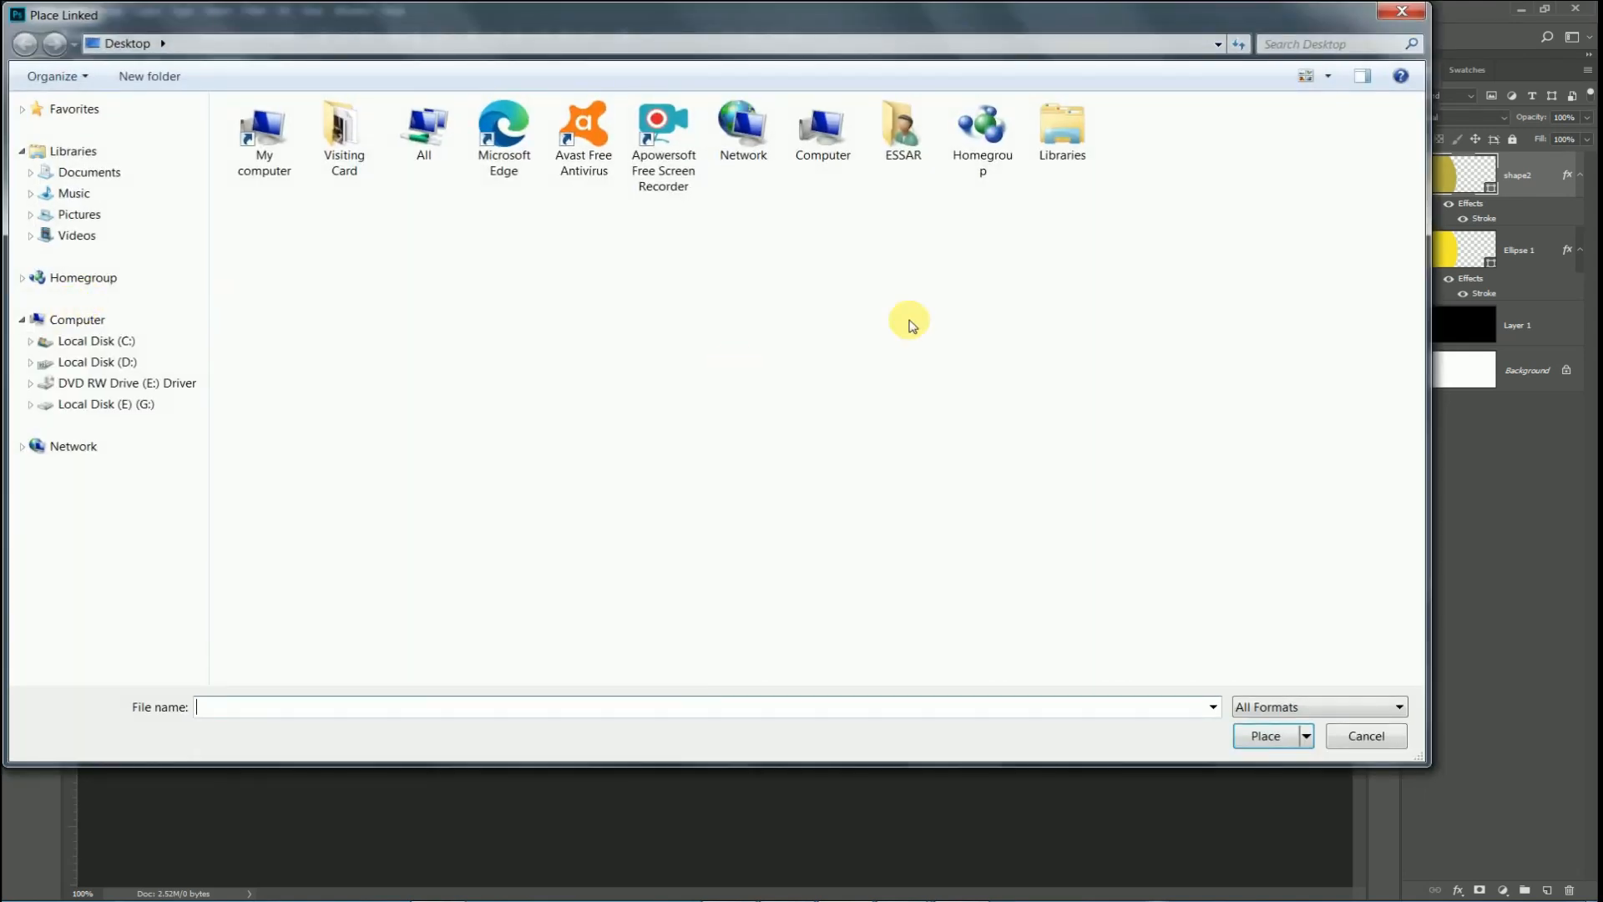
pyautogui.click(350, 140)
pyautogui.doubleClick(350, 140)
pyautogui.click(1109, 167)
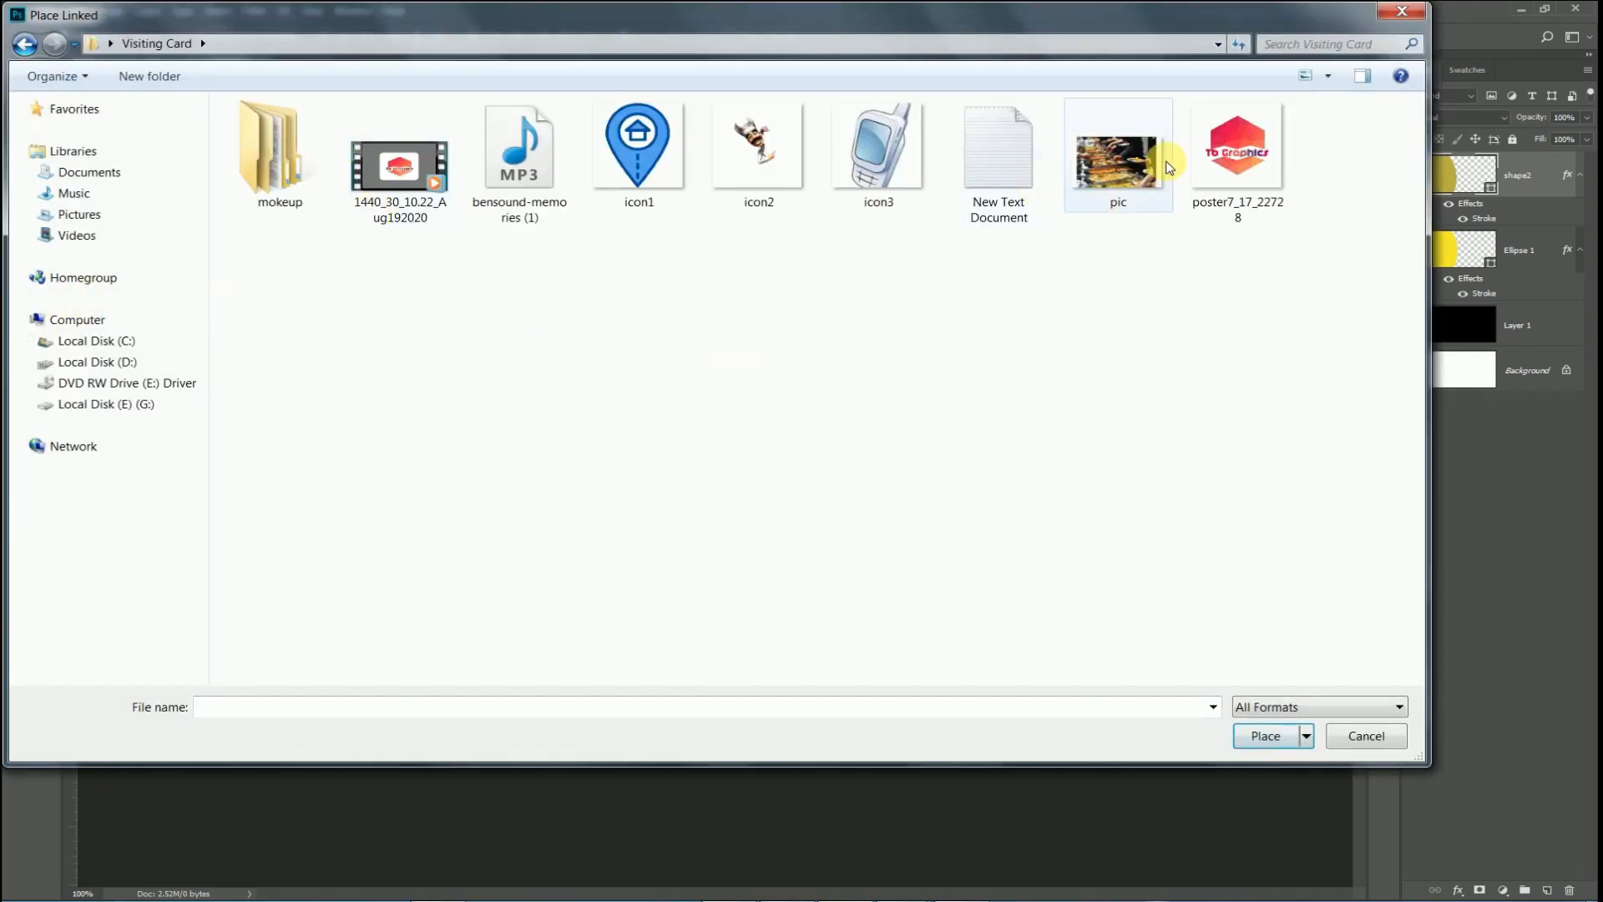
pyautogui.click(1266, 738)
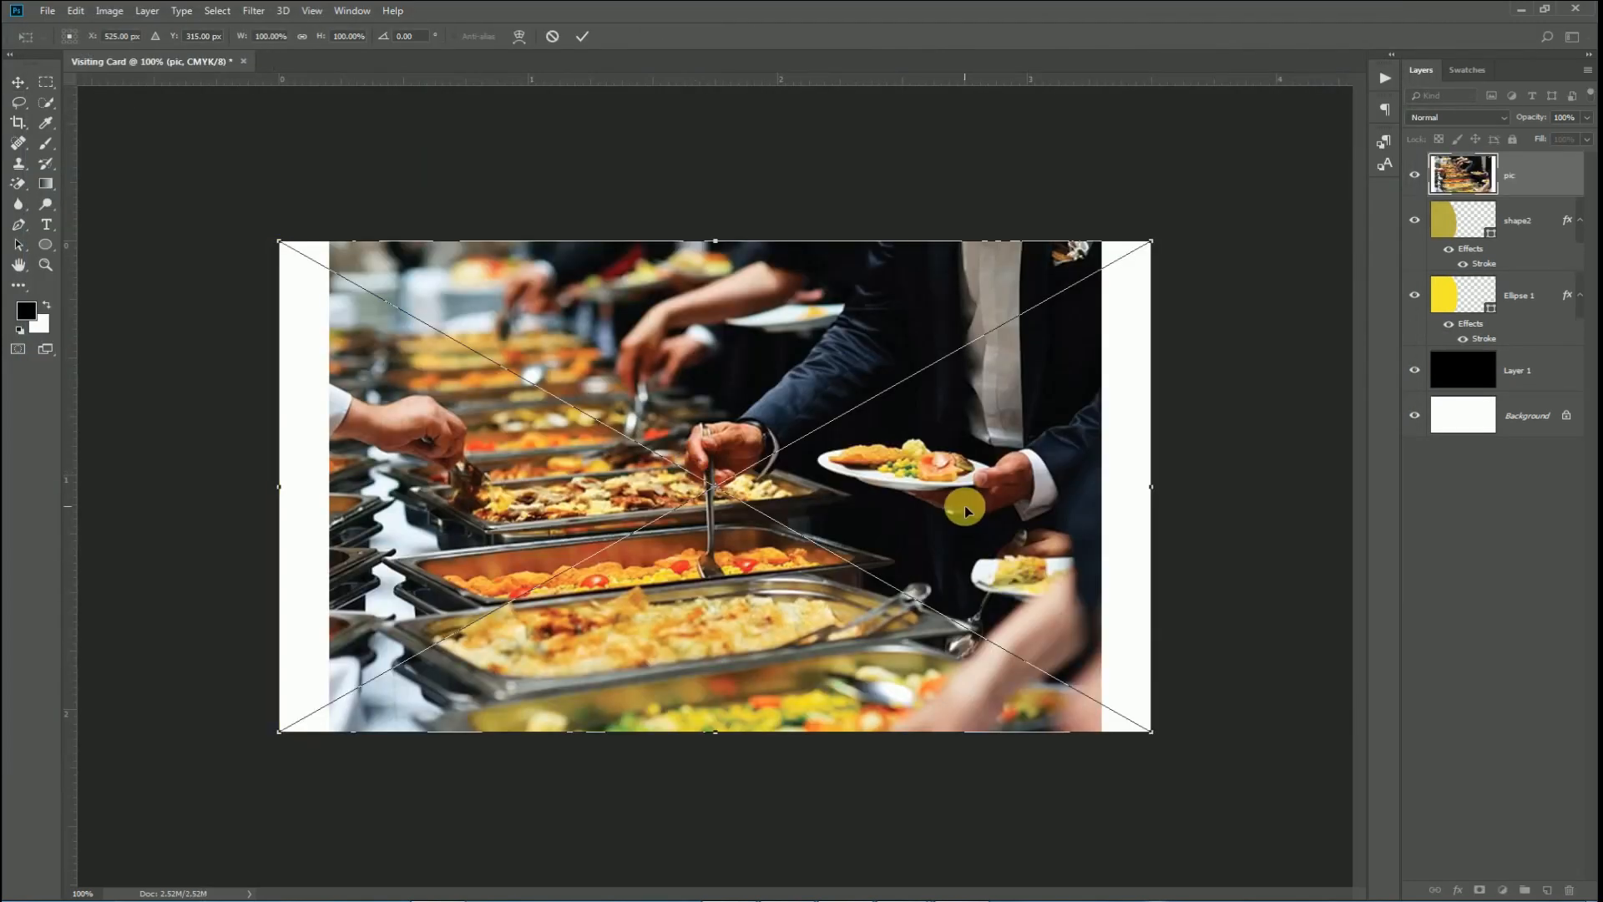
pyautogui.press('Return')
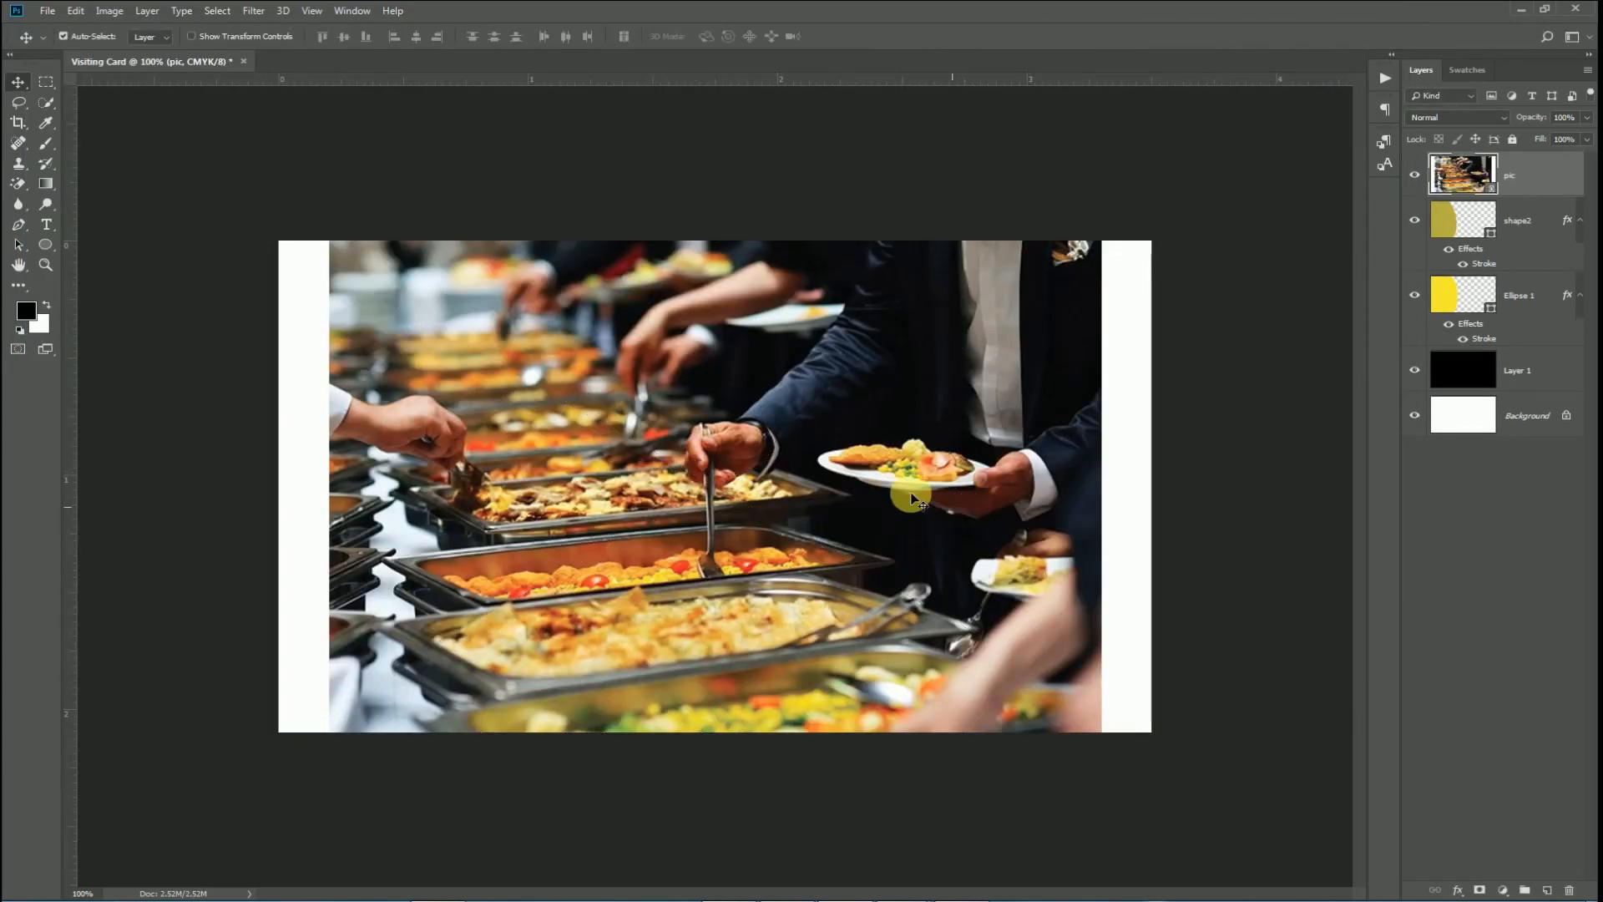
pyautogui.moveTo(731, 455); pyautogui.dragTo(469, 448)
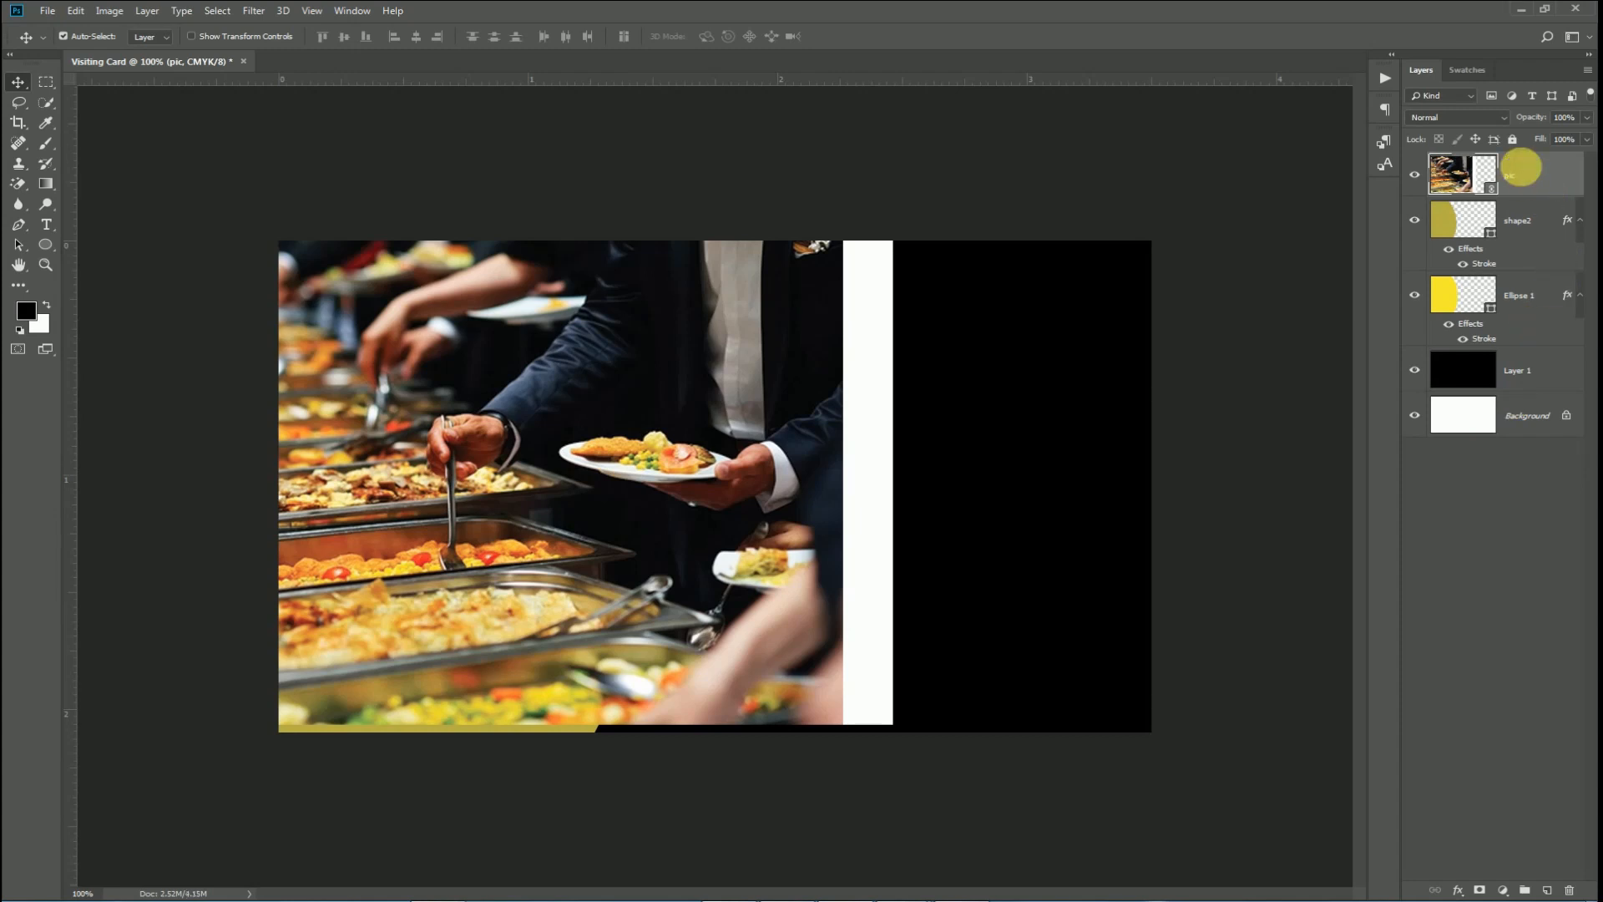
# Clip the pic photo inside the olive shape2 ellipse with a clipping mask.
pyautogui.rightClick(1521, 168)
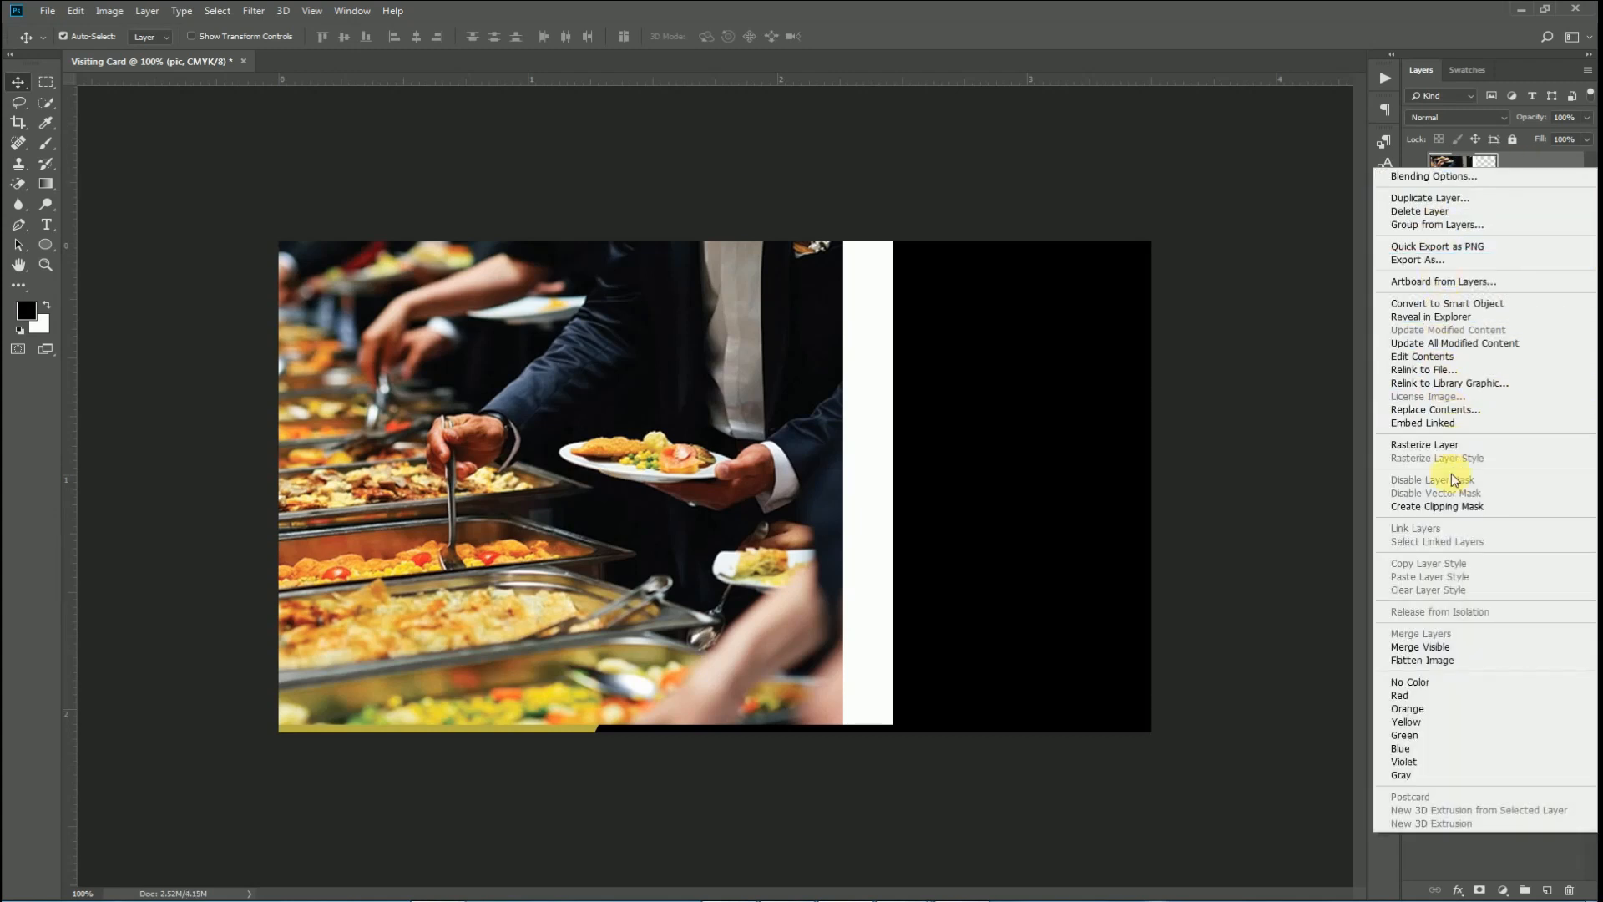
pyautogui.click(1438, 506)
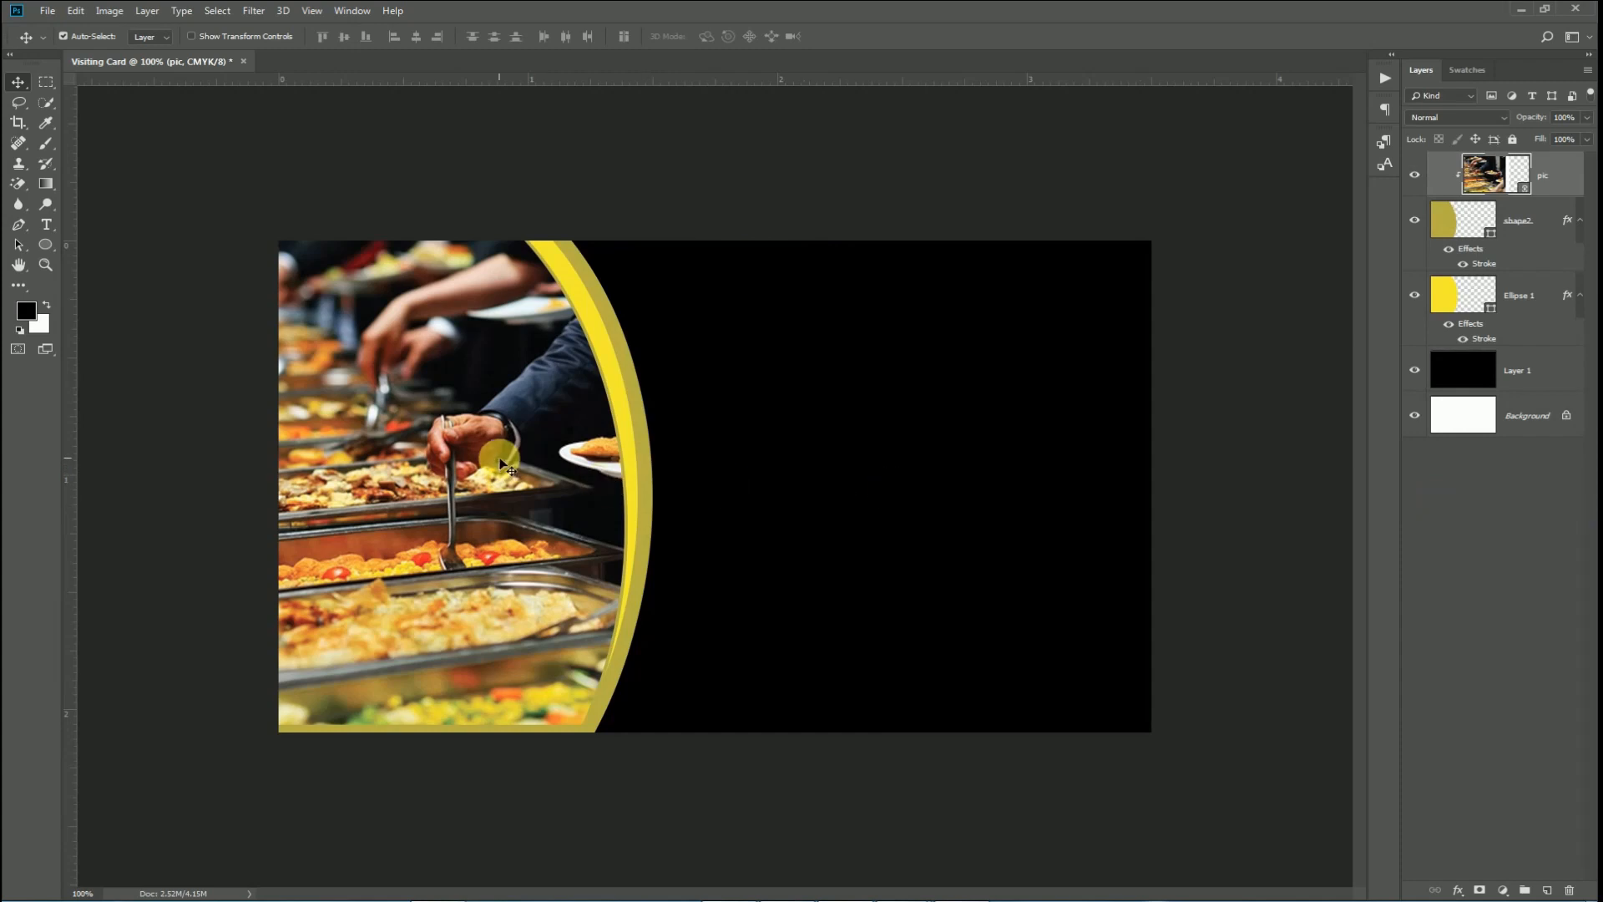
pyautogui.rightClick(1494, 178)
pyautogui.click(904, 349)
# Scale the clipped photo to about 111% and shift it slightly right and down.
pyautogui.hotkey('ctrl', 't')
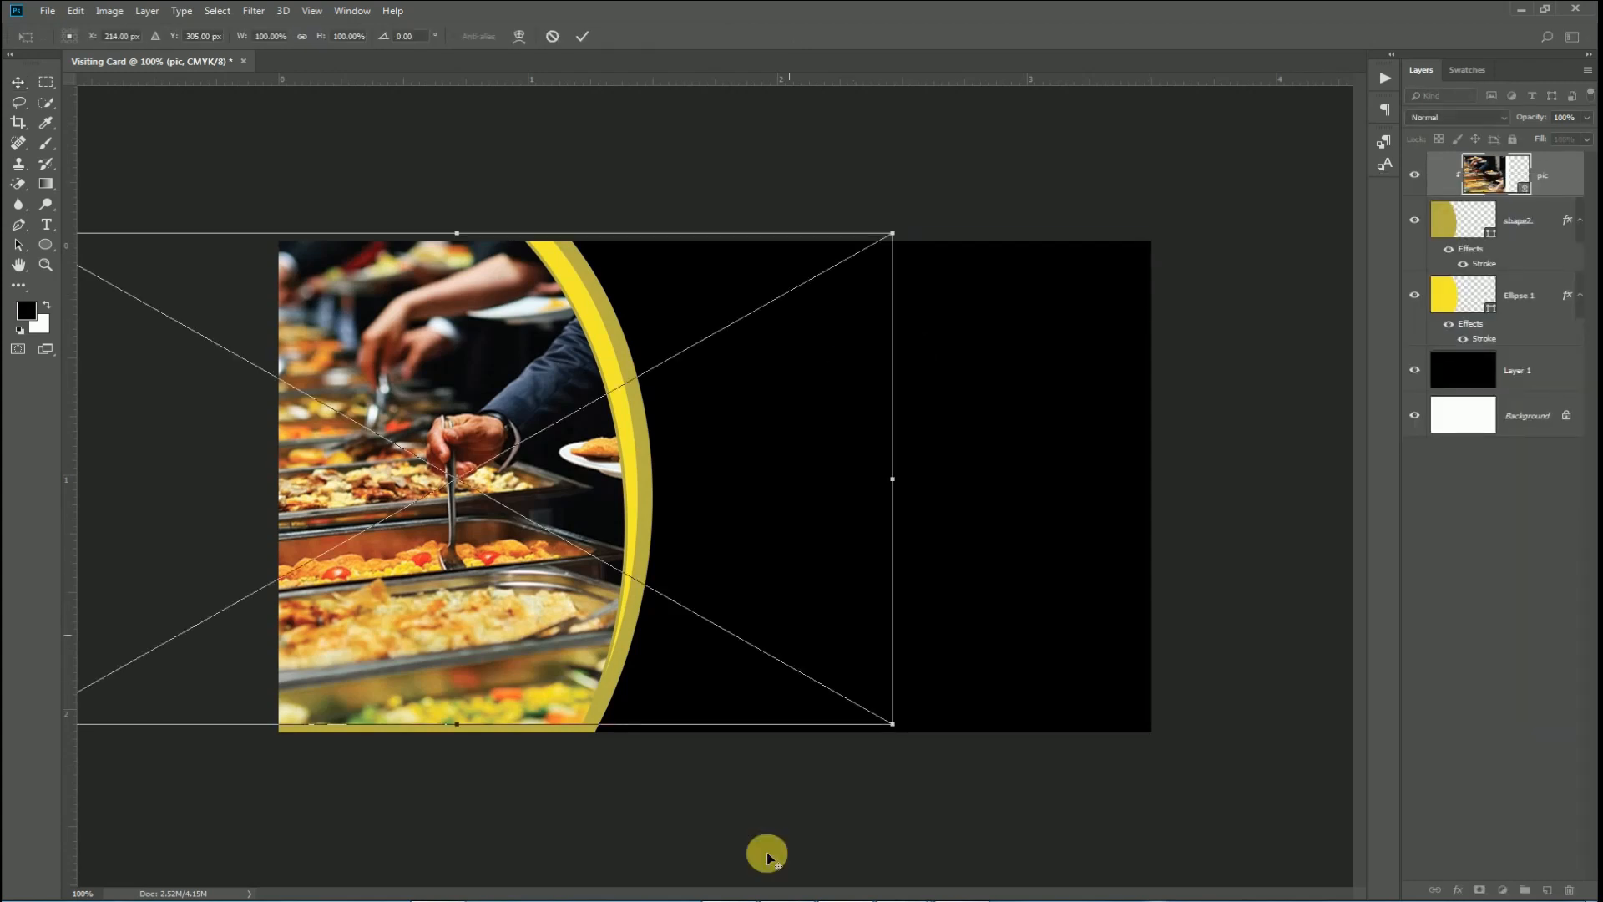
pyautogui.moveTo(891, 726); pyautogui.dragTo(898, 836)
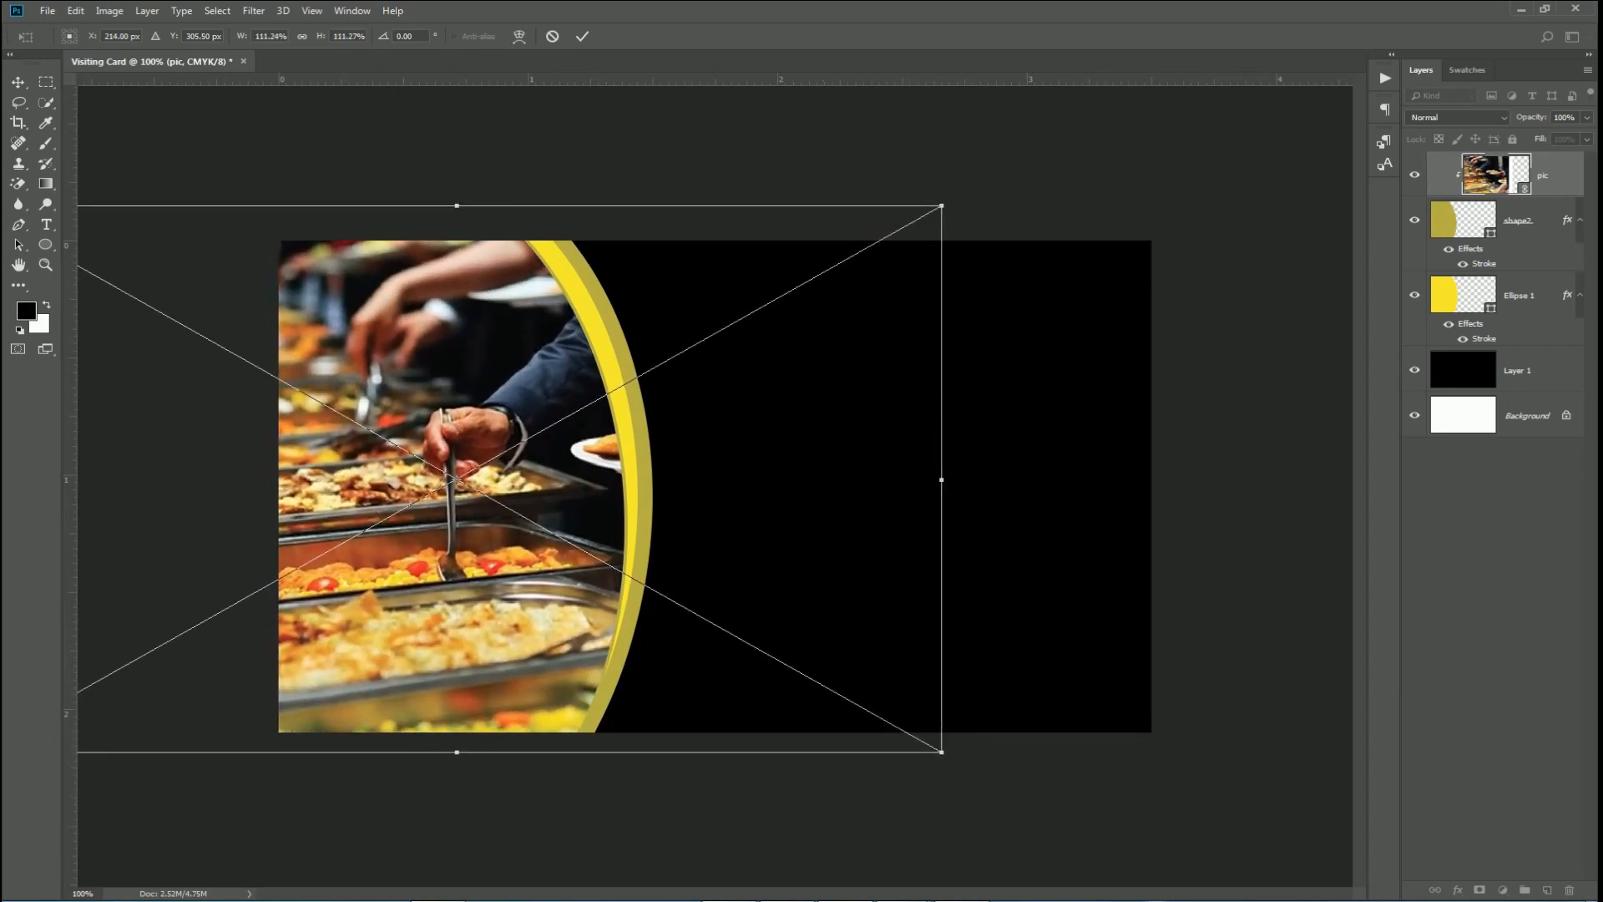
pyautogui.press('Return')
pyautogui.moveTo(422, 539); pyautogui.dragTo(479, 554)
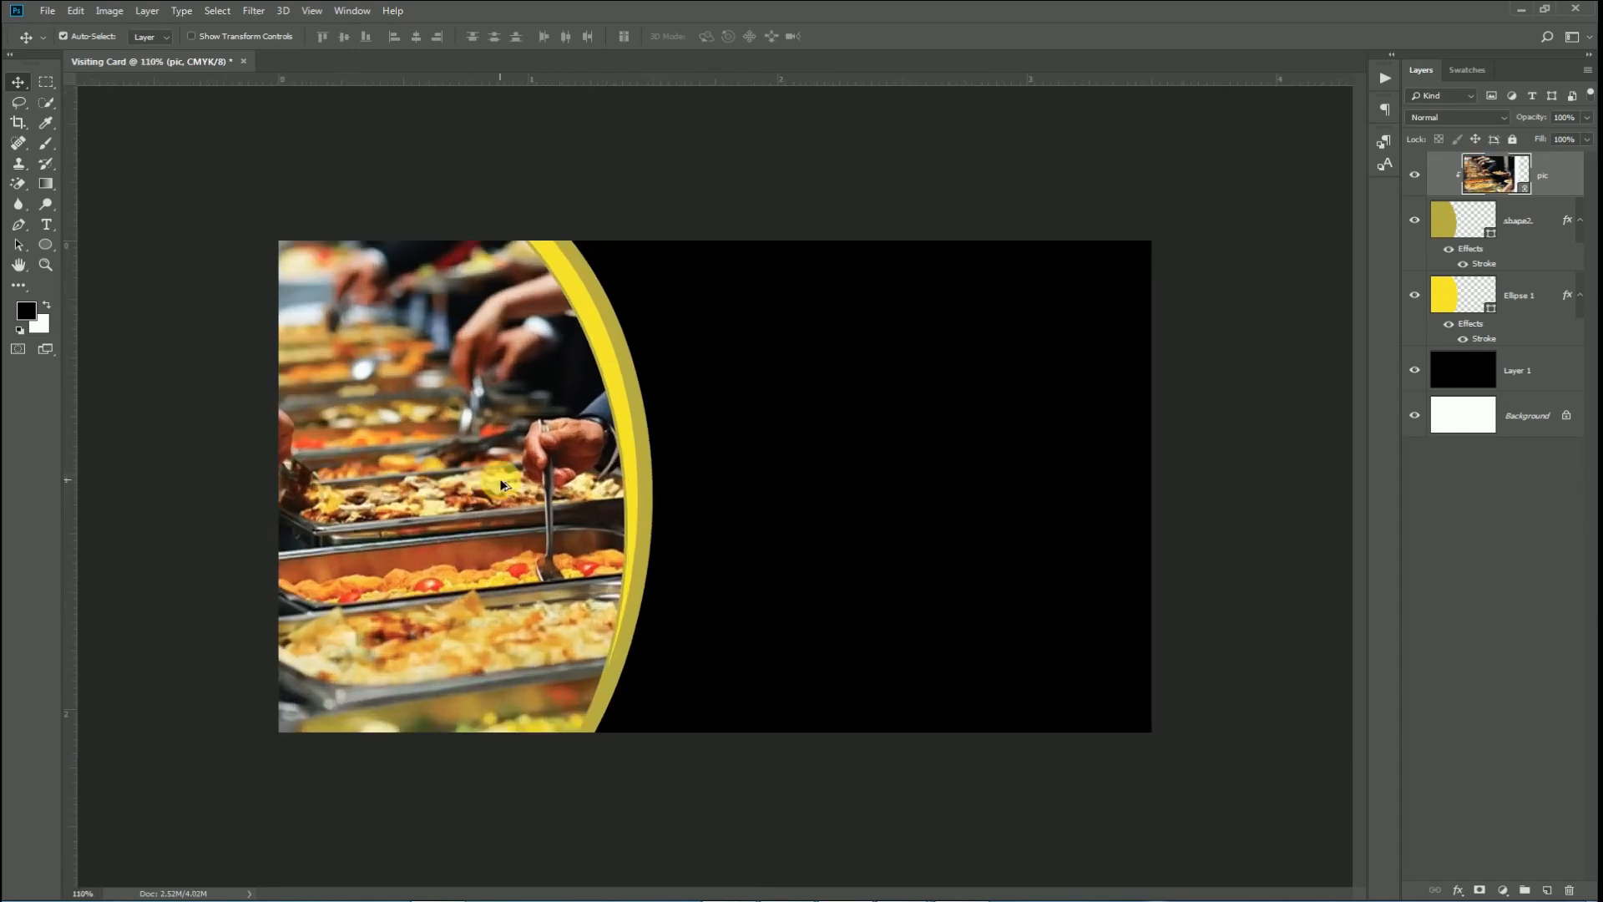
# Apply Levels to the pic photo with highlight input 245 and midtones 0.69.
pyautogui.scroll(2, 501, 481)
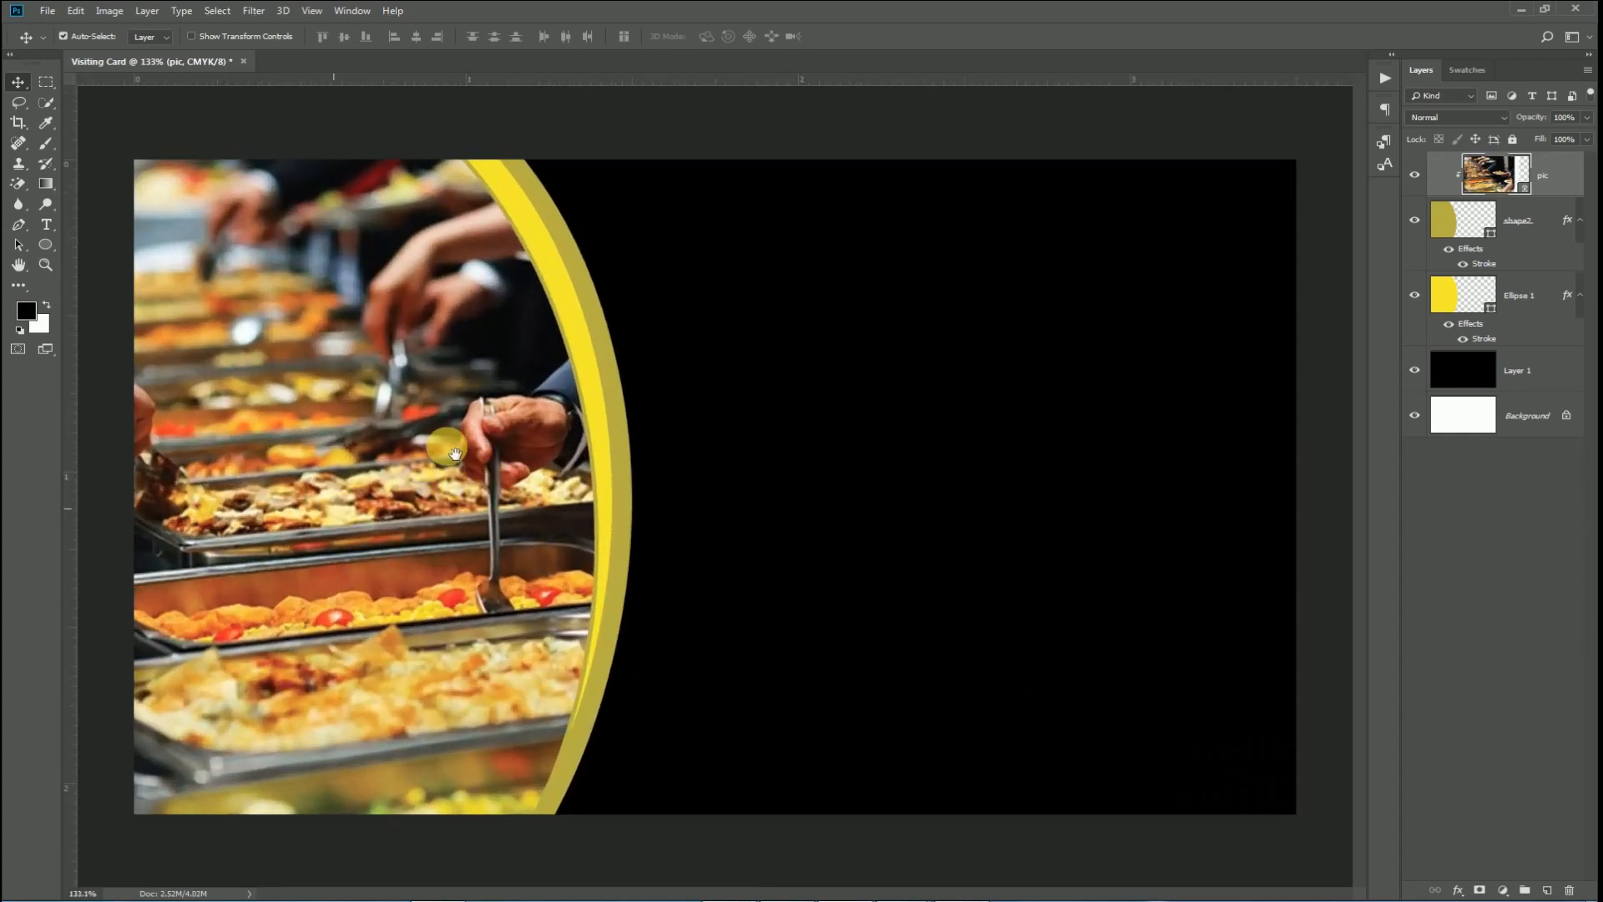
pyautogui.scroll(-1, 499, 510)
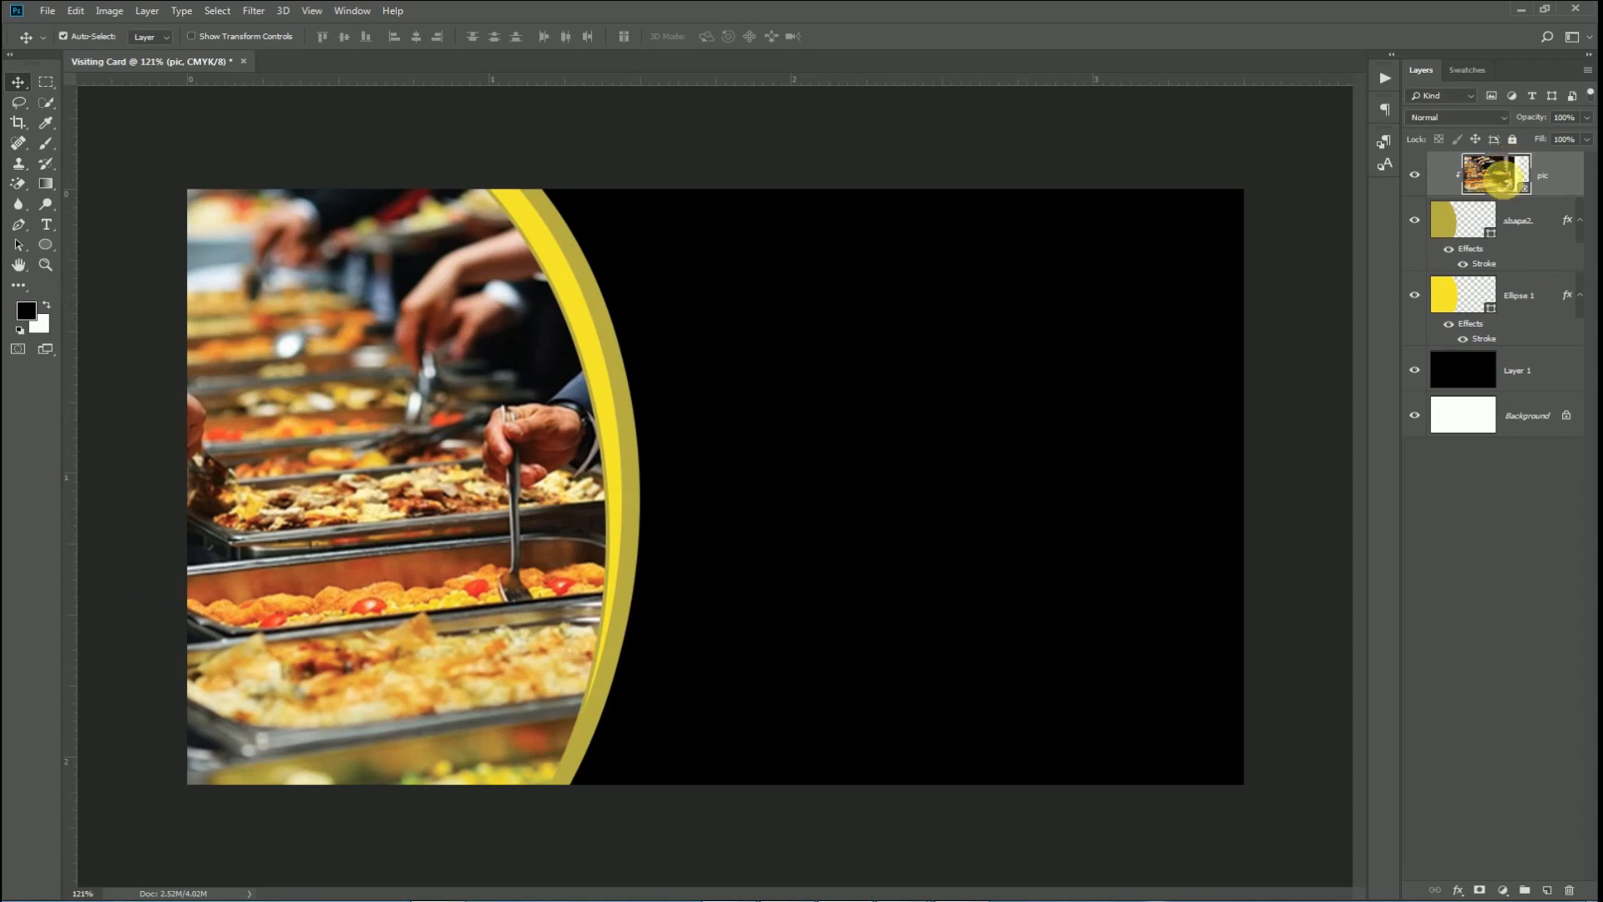
pyautogui.rightClick(1500, 176)
pyautogui.click(1319, 474)
pyautogui.press('i')
pyautogui.hotkey('ctrl', 'l')
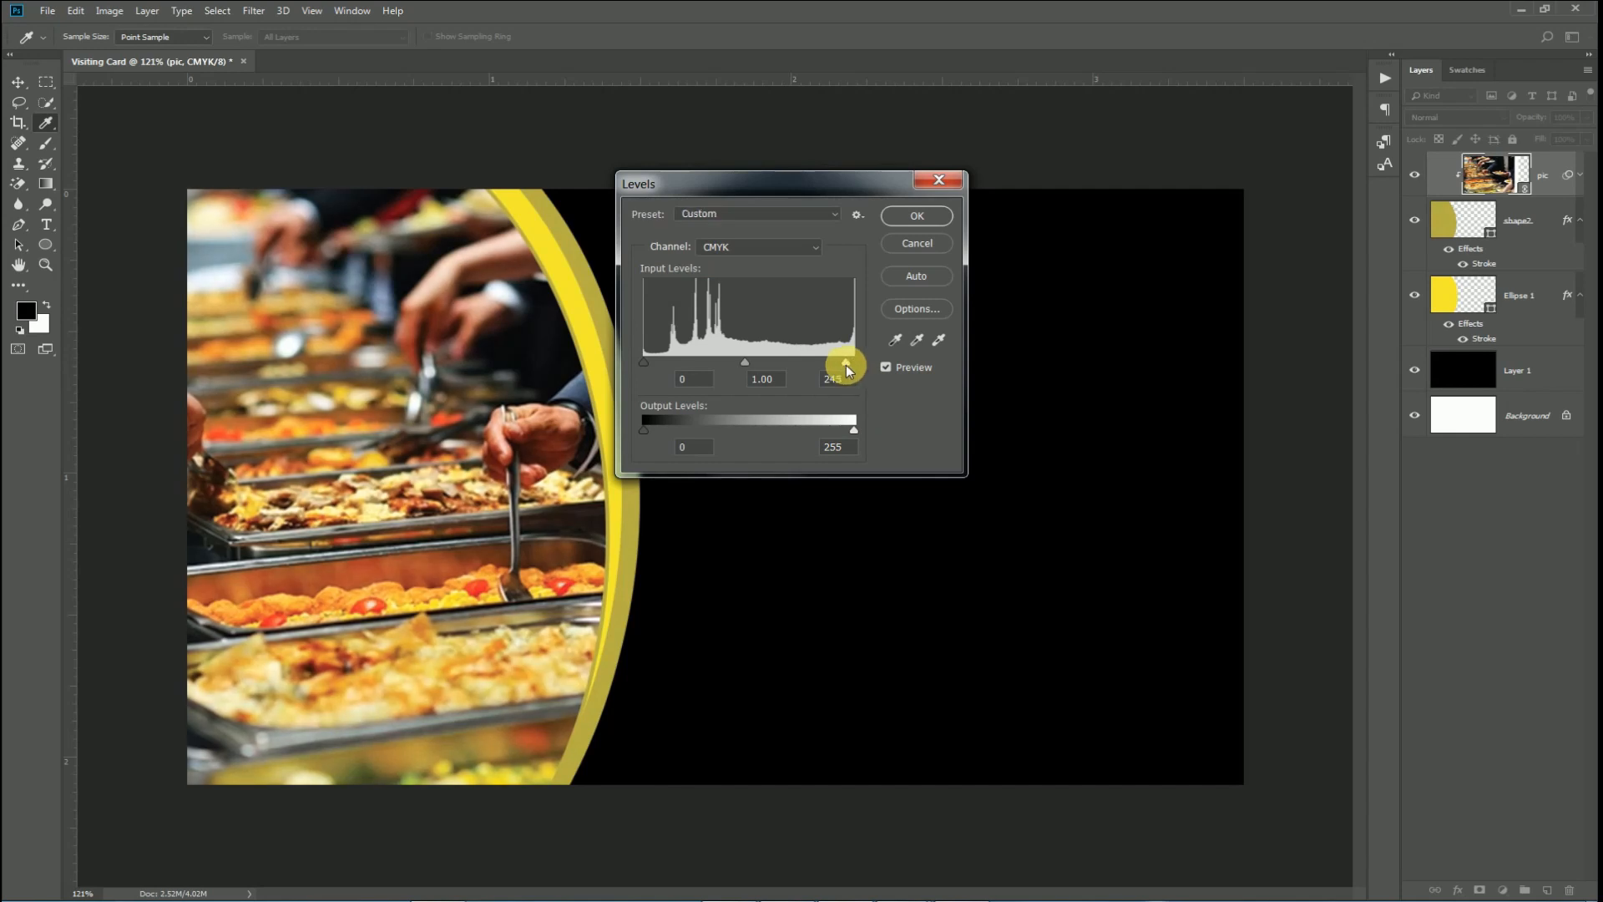
pyautogui.moveTo(846, 365); pyautogui.dragTo(845, 364)
pyautogui.moveTo(759, 366); pyautogui.dragTo(765, 367)
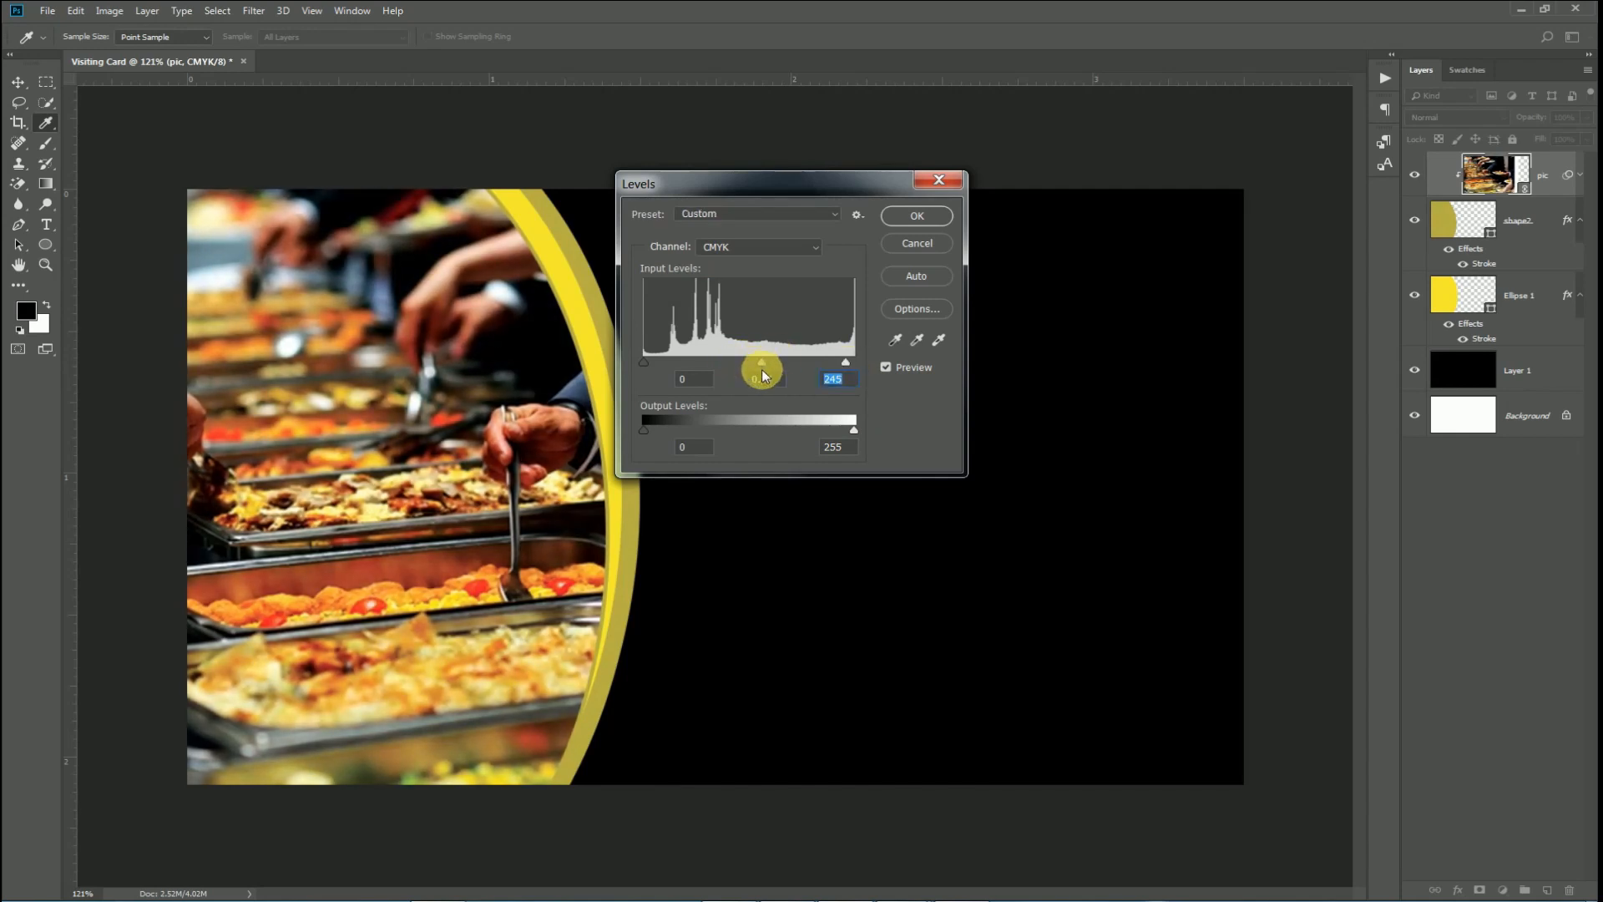
pyautogui.moveTo(764, 369); pyautogui.dragTo(768, 368)
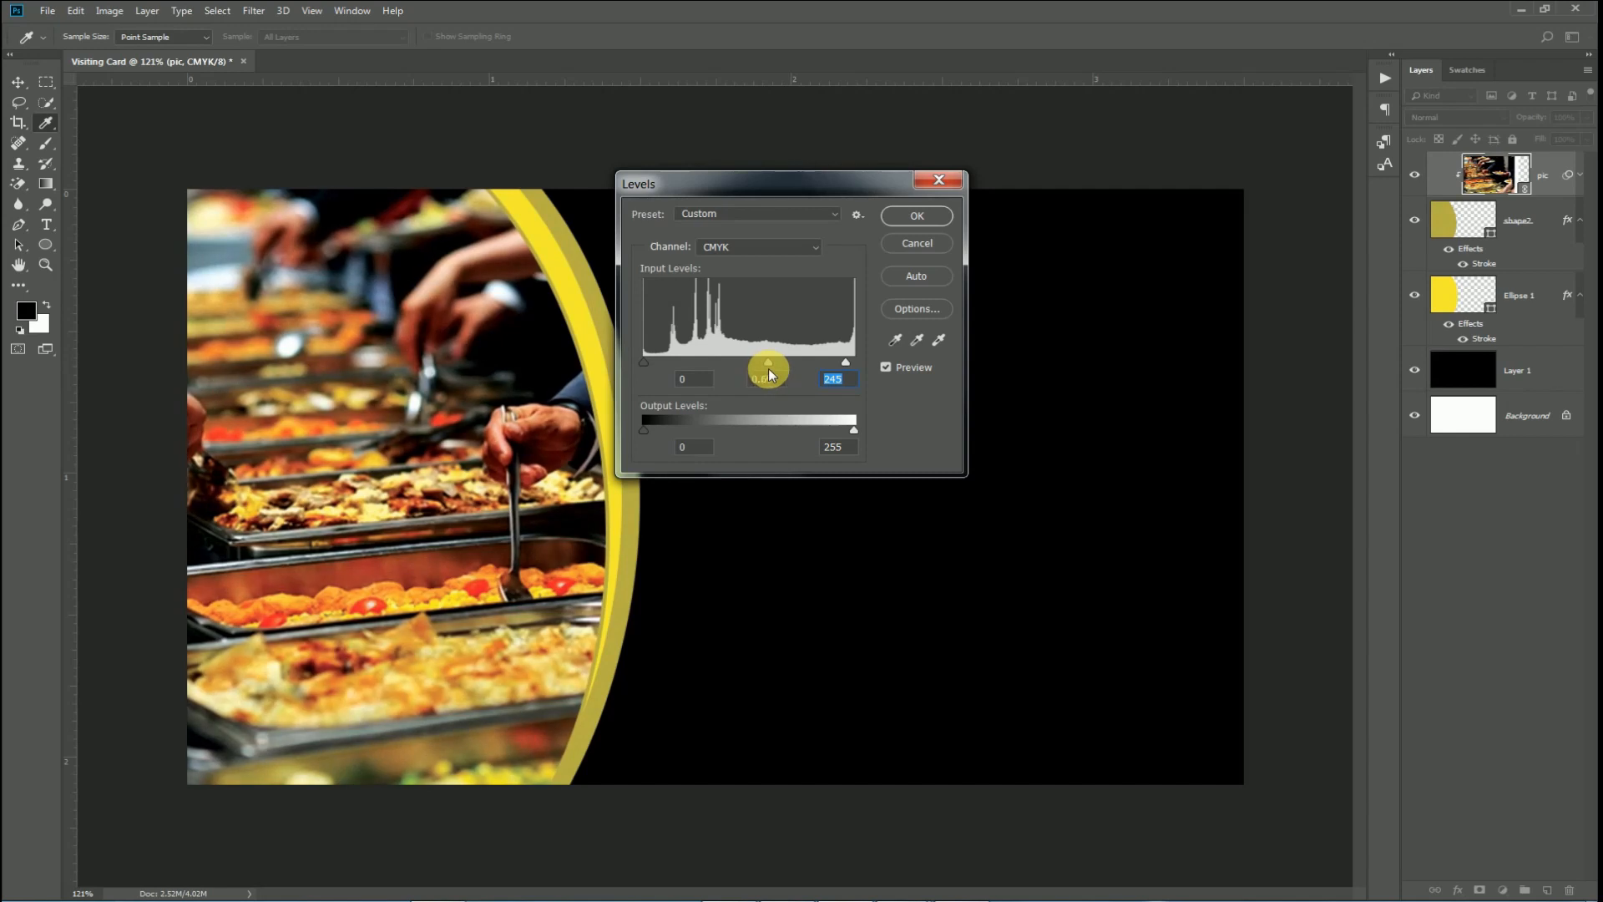
pyautogui.click(918, 217)
pyautogui.scroll(-4, 908, 474)
pyautogui.scroll(3, 907, 474)
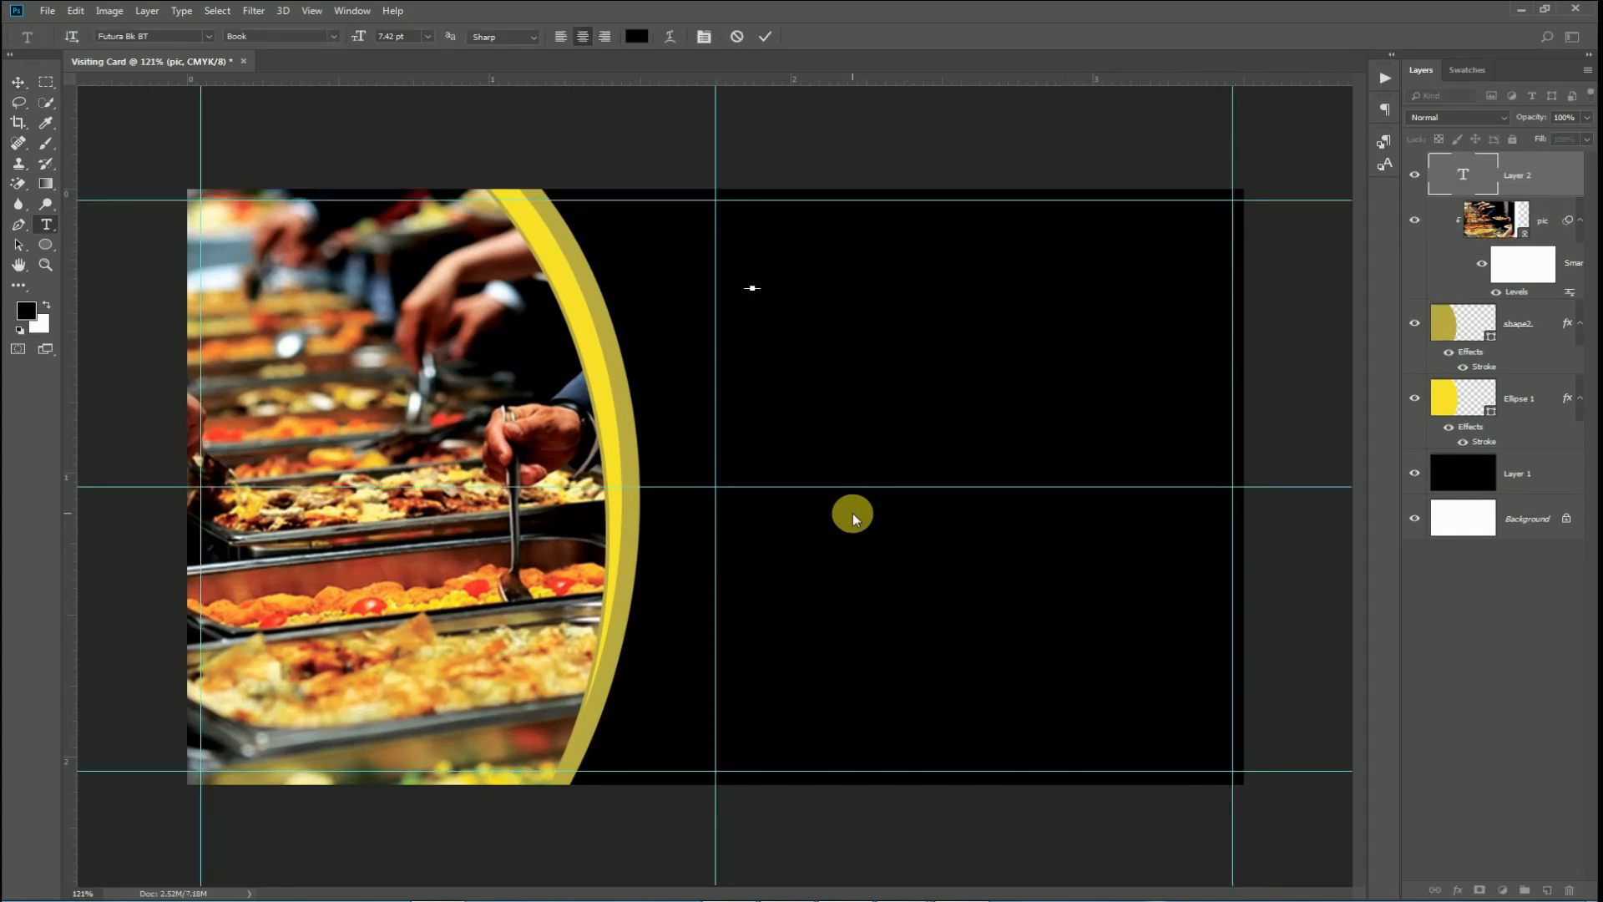
# Type the white title 'The Catering Master' near the card's top.
pyautogui.hotkey('ctrl', 'a')
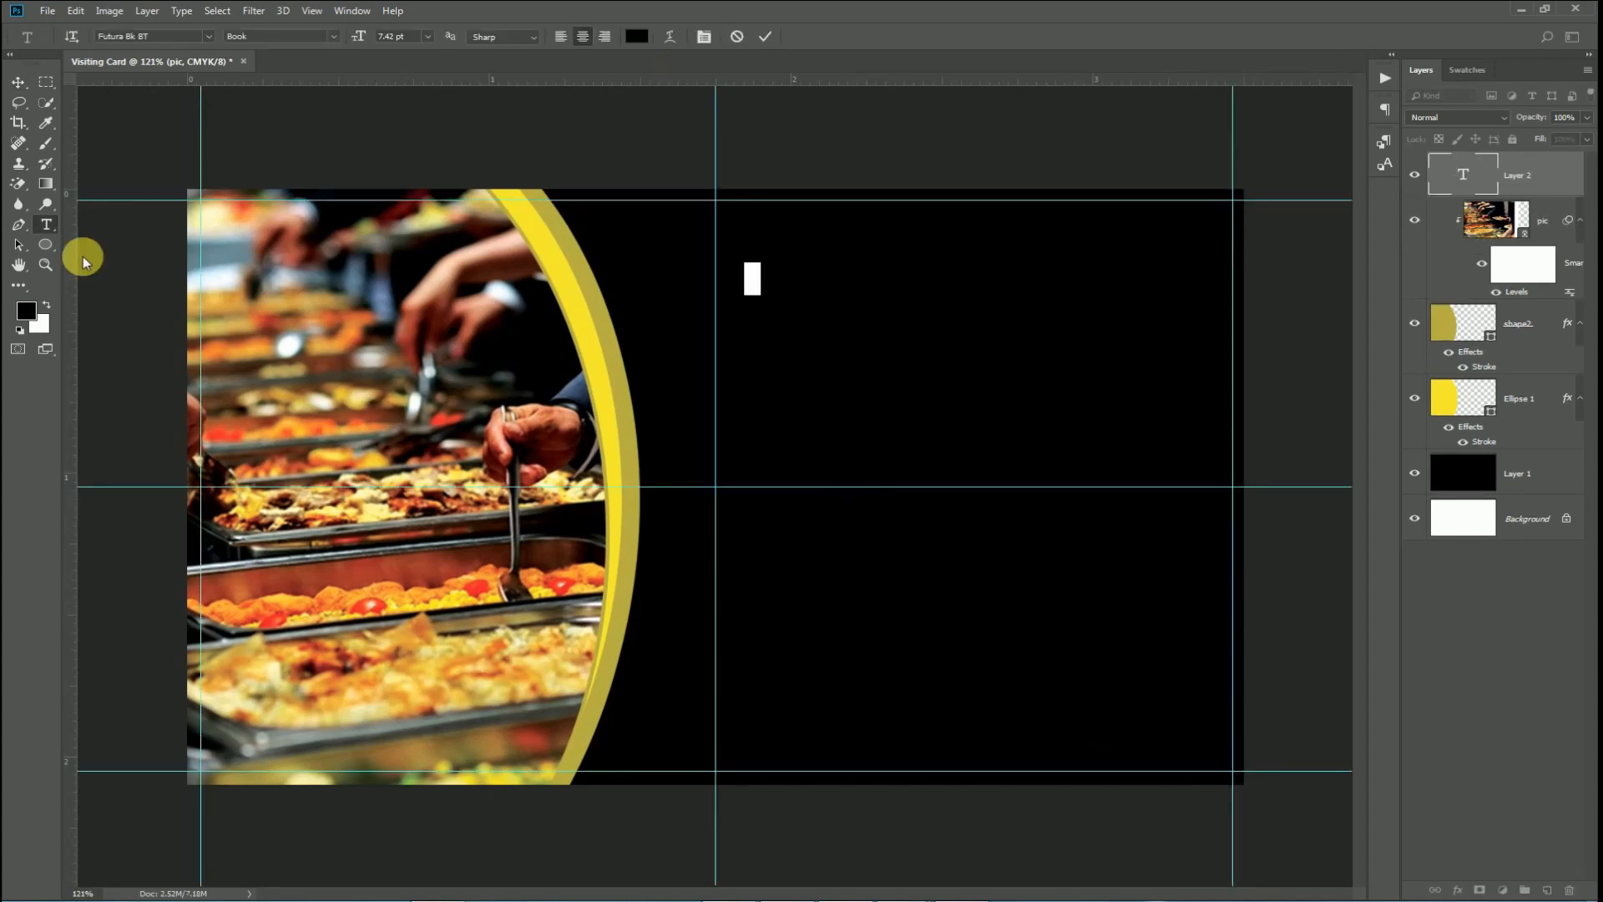
pyautogui.click(48, 310)
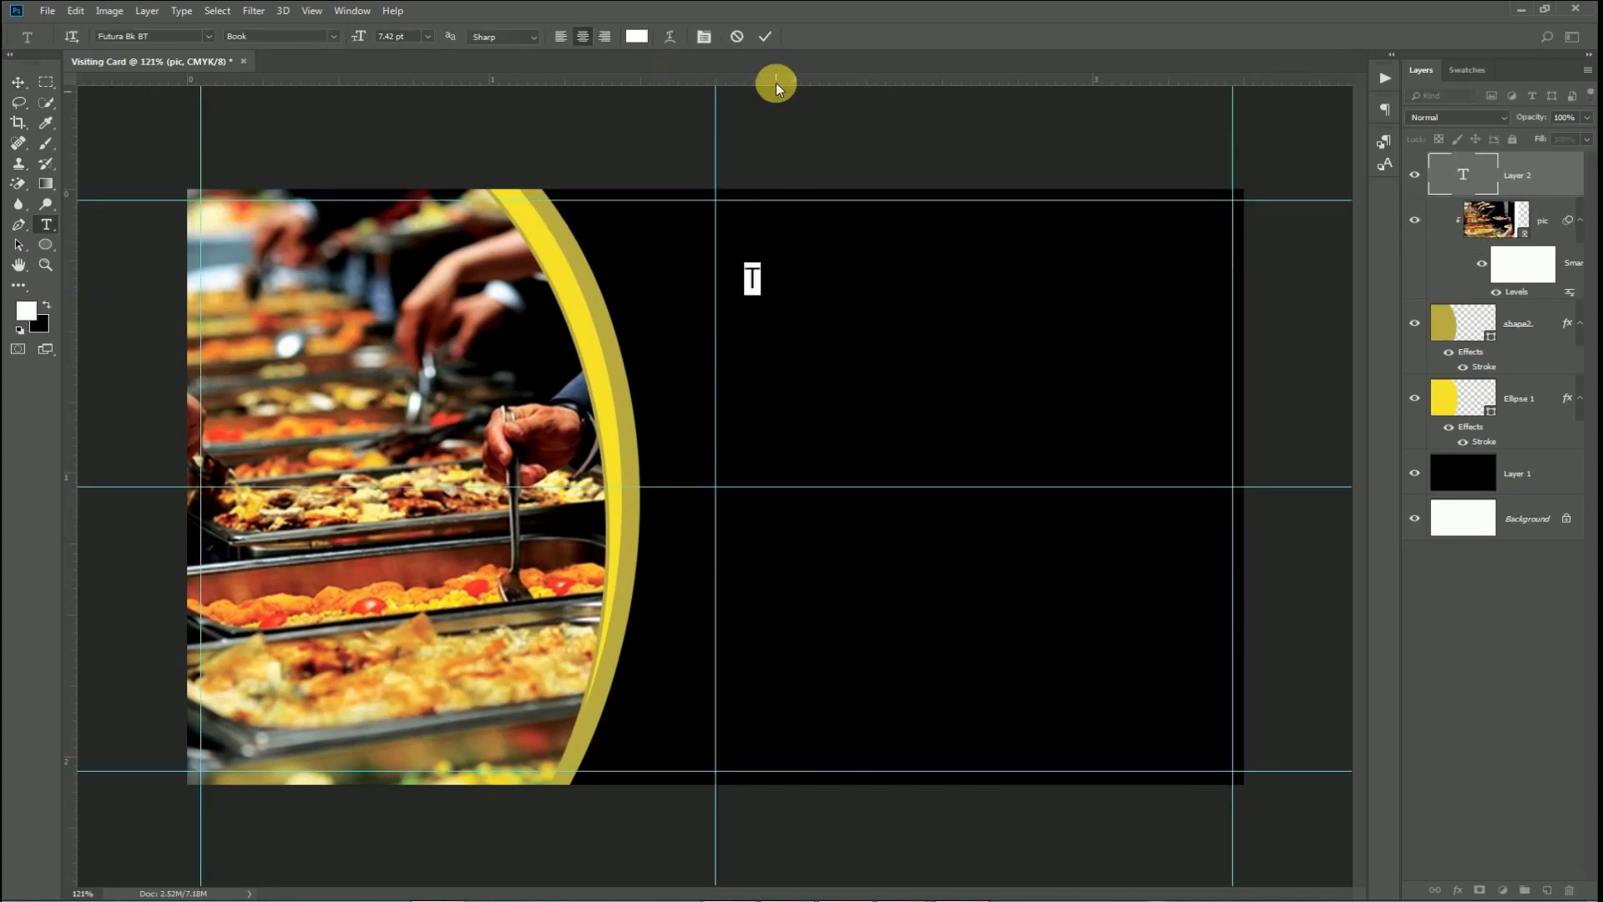
pyautogui.click(766, 42)
pyautogui.click(756, 279)
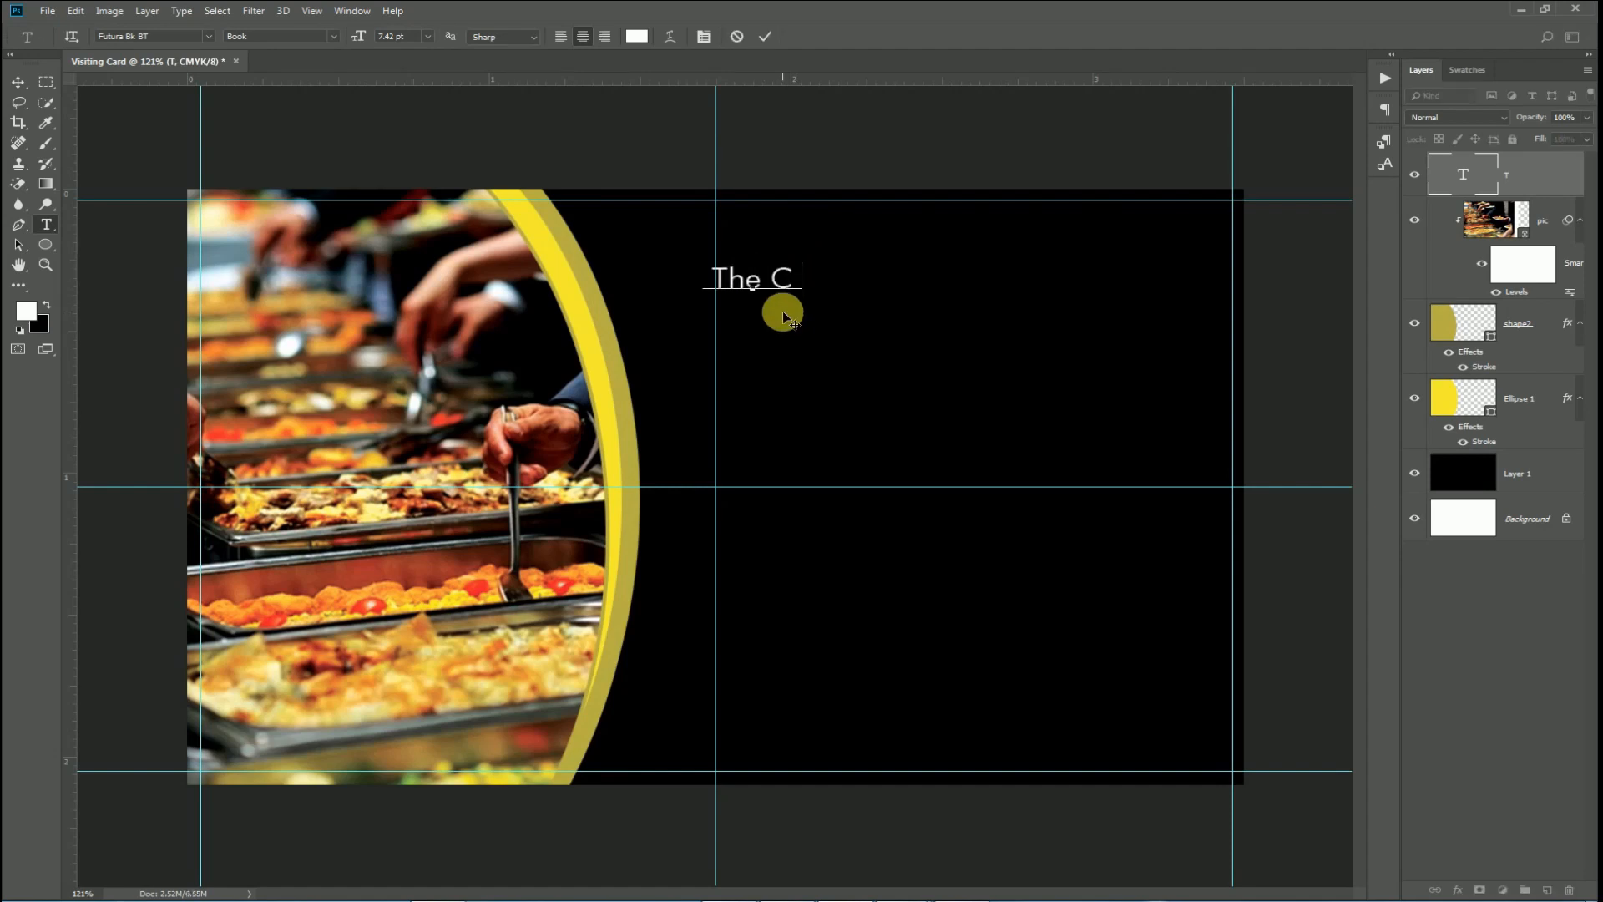
pyautogui.write('The Catering master')
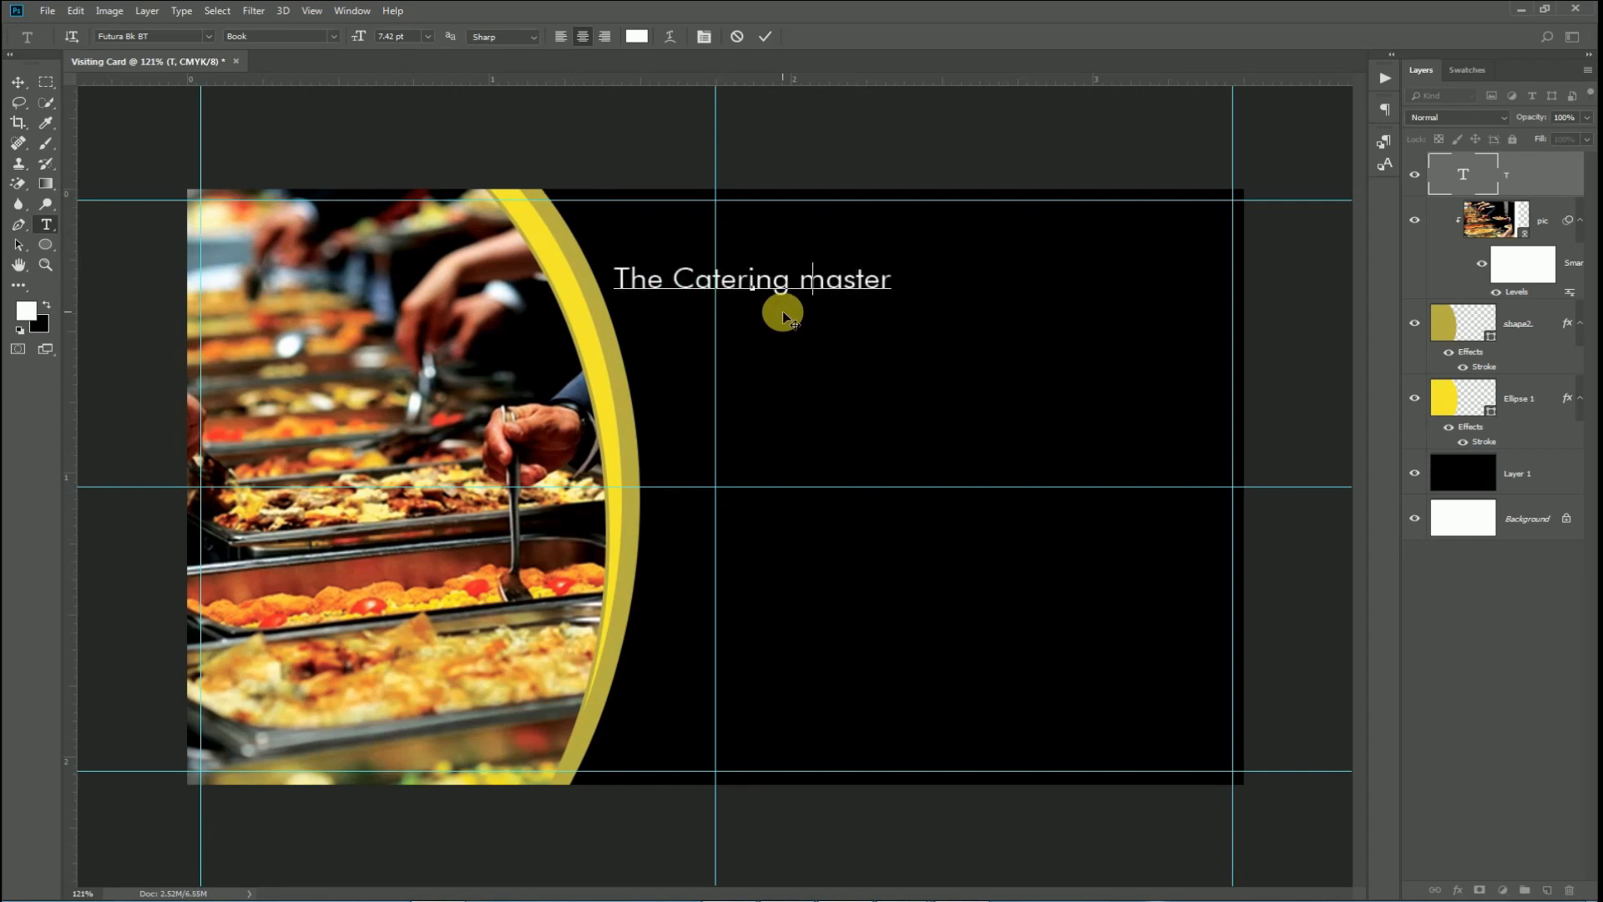
pyautogui.press('BackSpace')
pyautogui.write('Master')
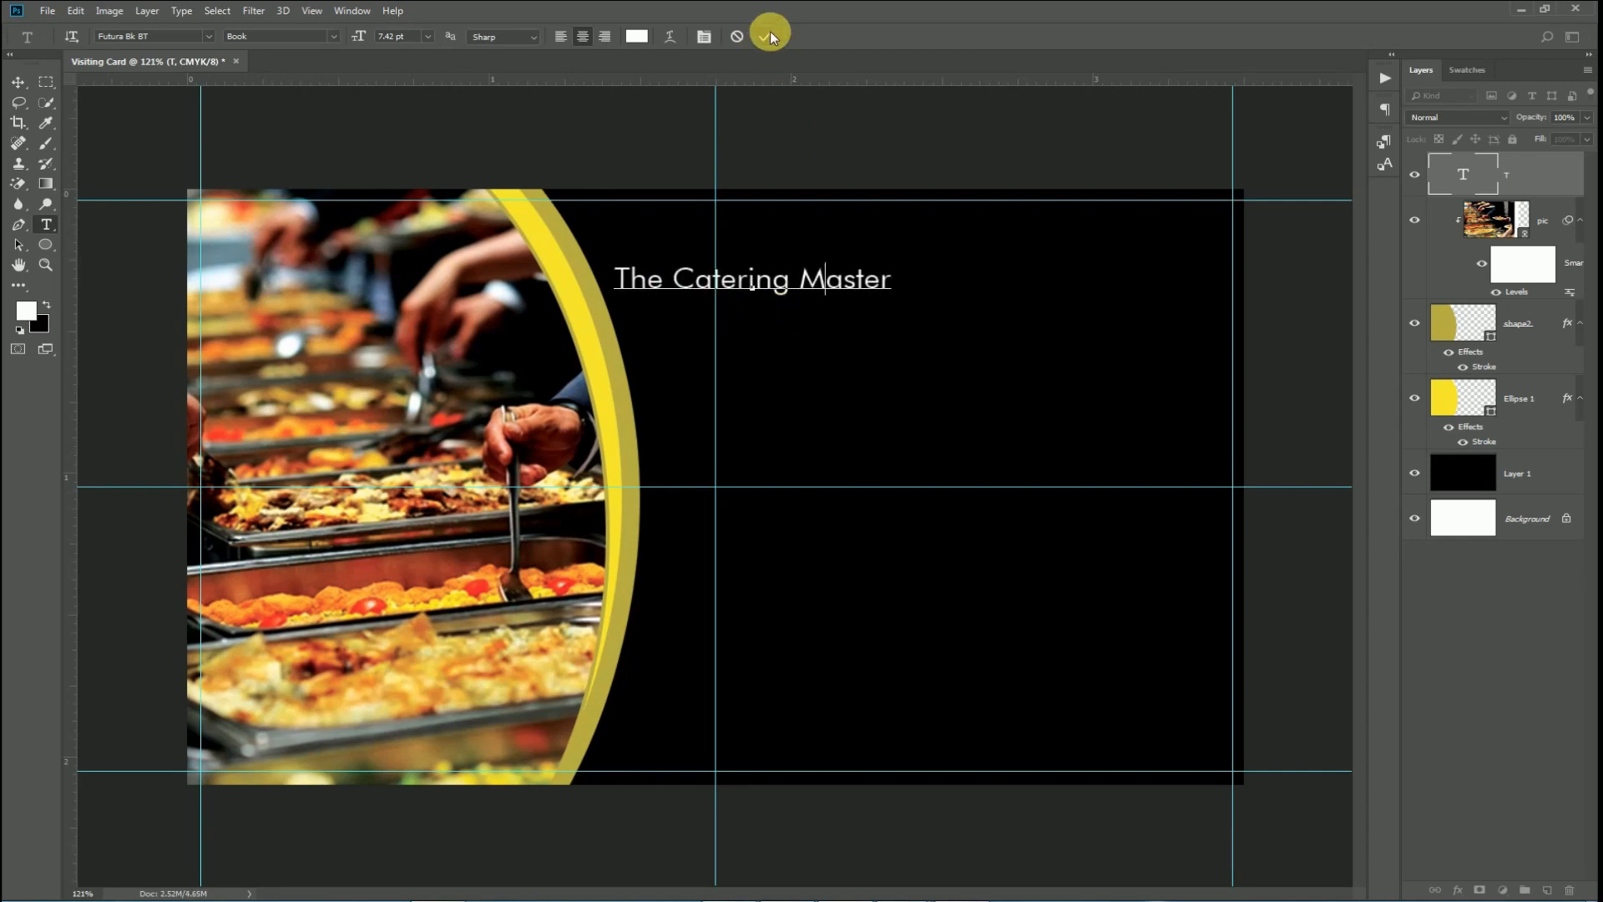
pyautogui.click(764, 36)
# Move the title up and right, enlarge it to 13.02 pt, and select its text.
pyautogui.press('v')
pyautogui.moveTo(854, 265); pyautogui.dragTo(1212, 392)
pyautogui.hotkey('ctrl', 't')
pyautogui.press('Return')
pyautogui.press('t')
pyautogui.click(854, 248)
pyautogui.hotkey('ctrl', 'a')
pyautogui.click(26, 311)
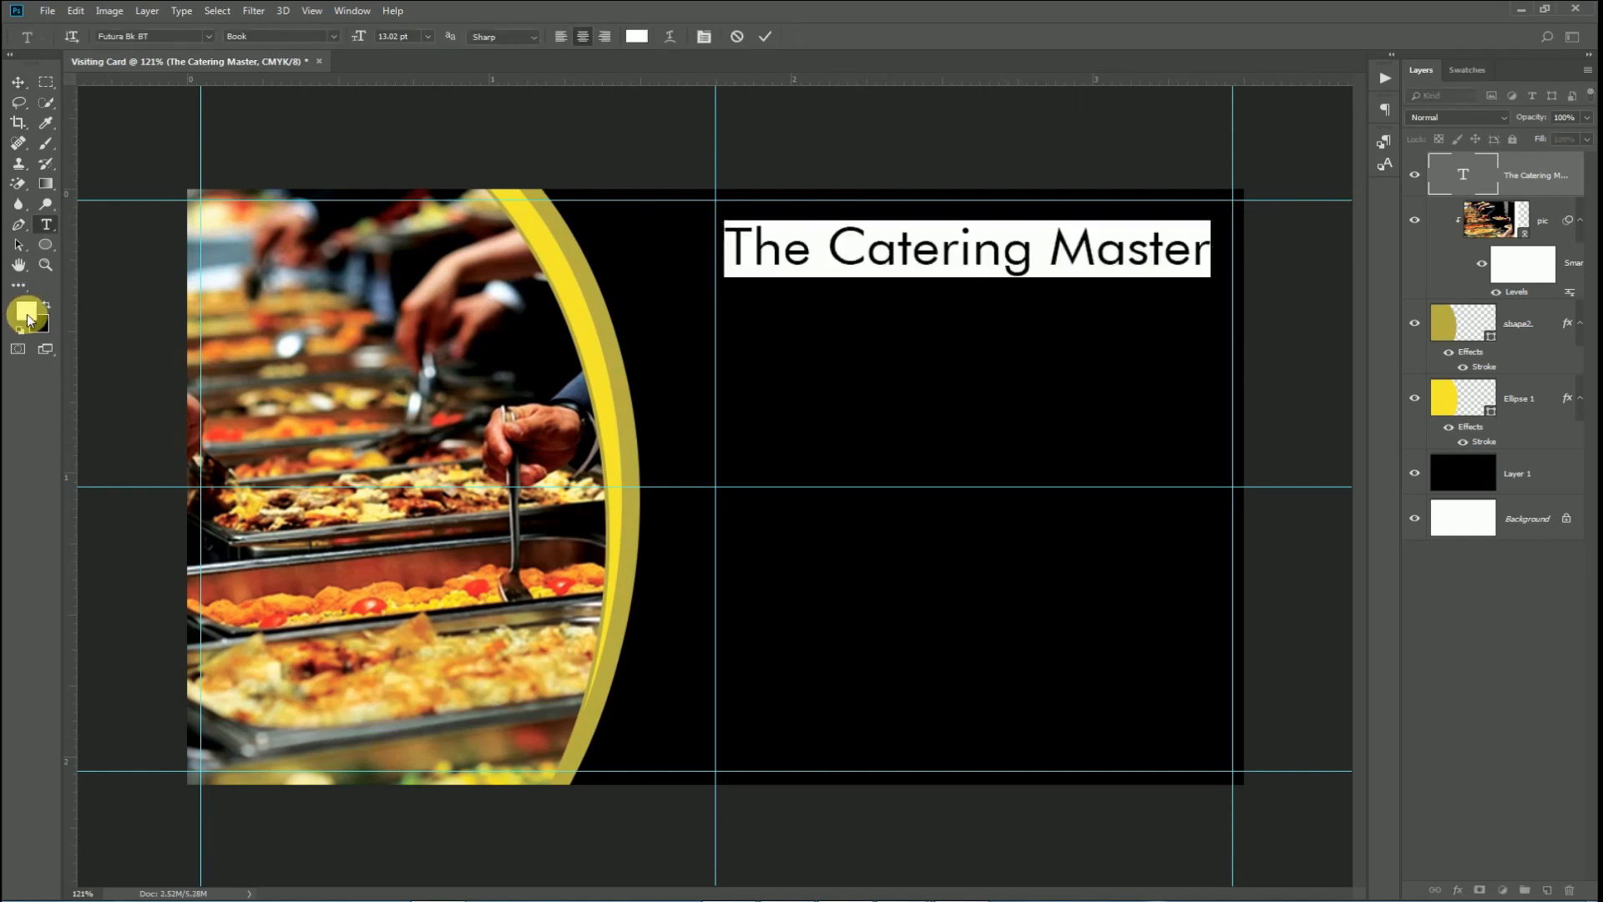
# Make the title gold #b9912f and set it in the Carrington Regular font.
pyautogui.click(317, 728)
pyautogui.write('b9912f')
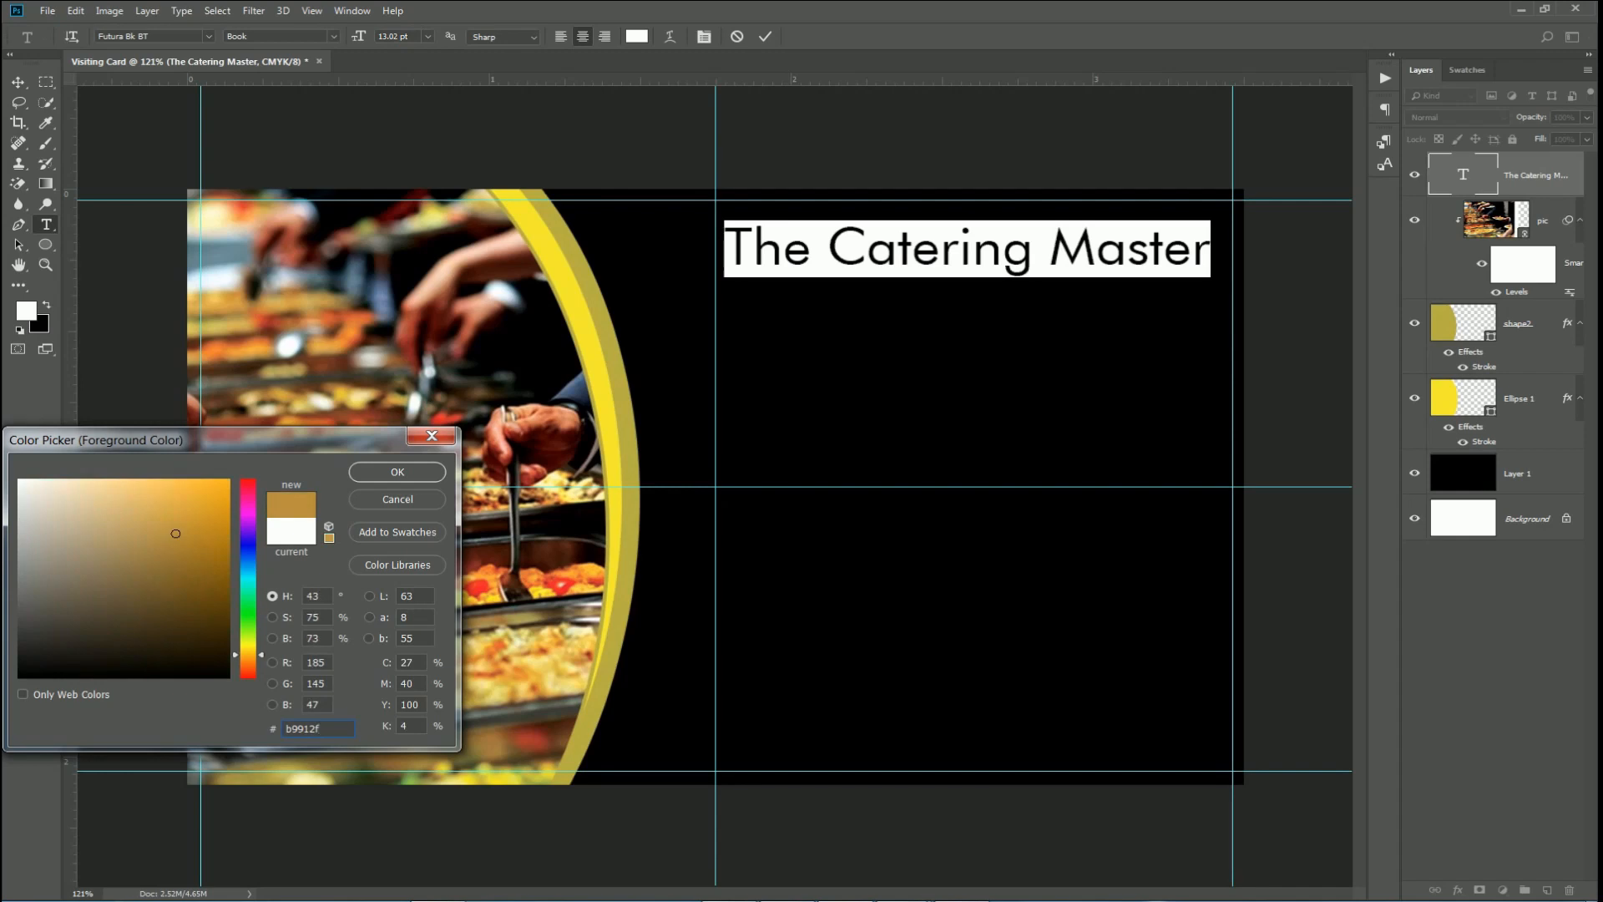
pyautogui.click(408, 470)
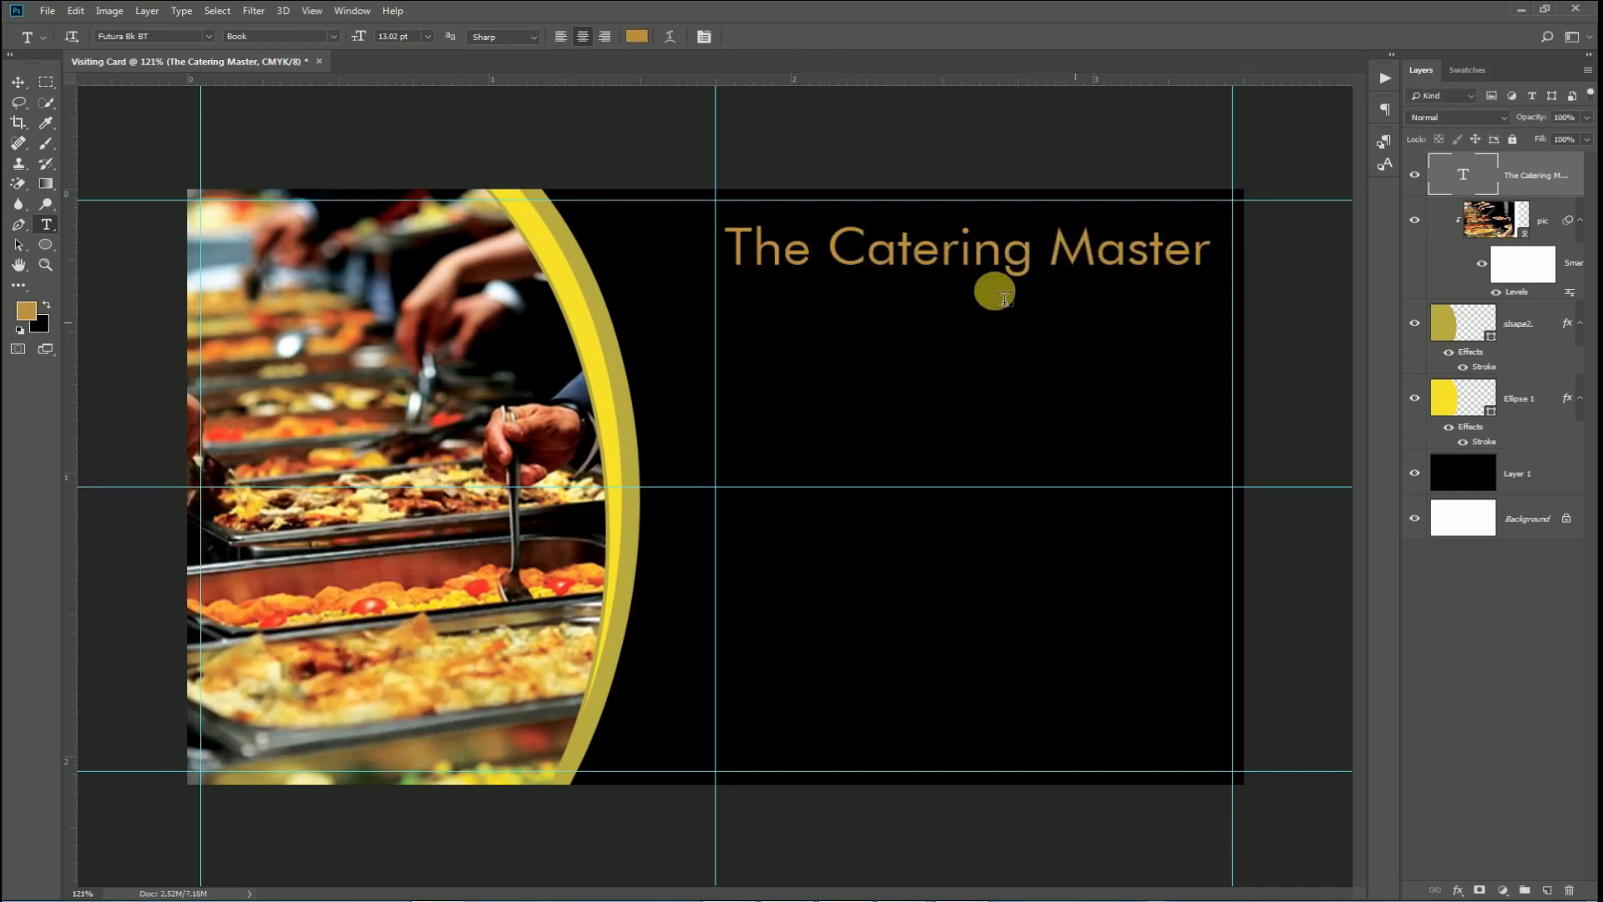
pyautogui.click(129, 37)
pyautogui.write('d')
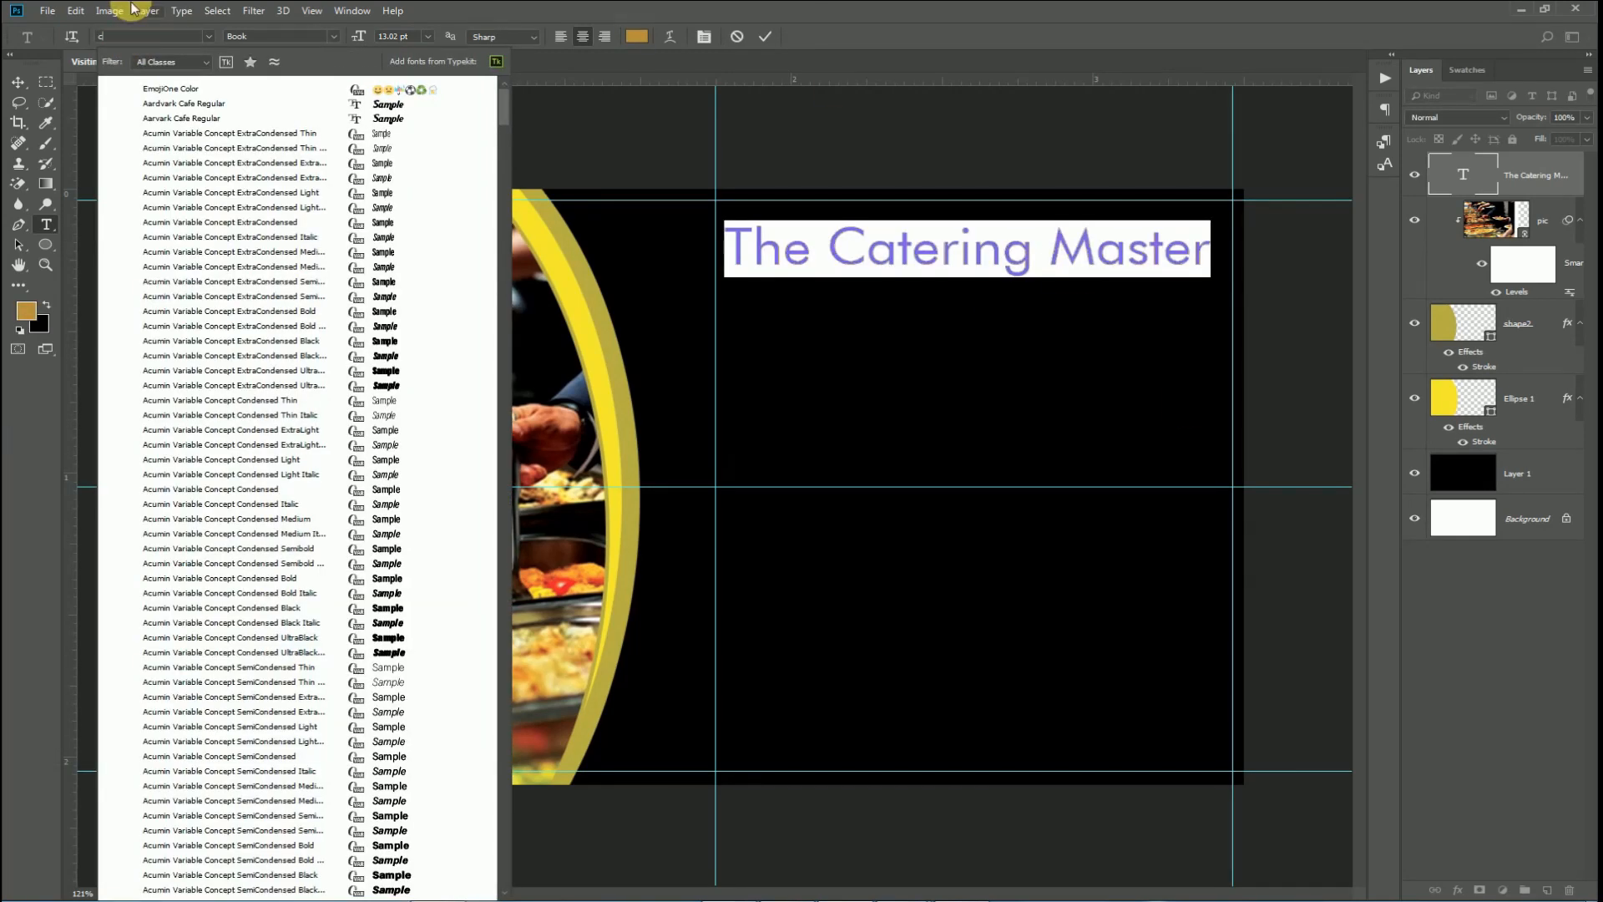
pyautogui.write('arr')
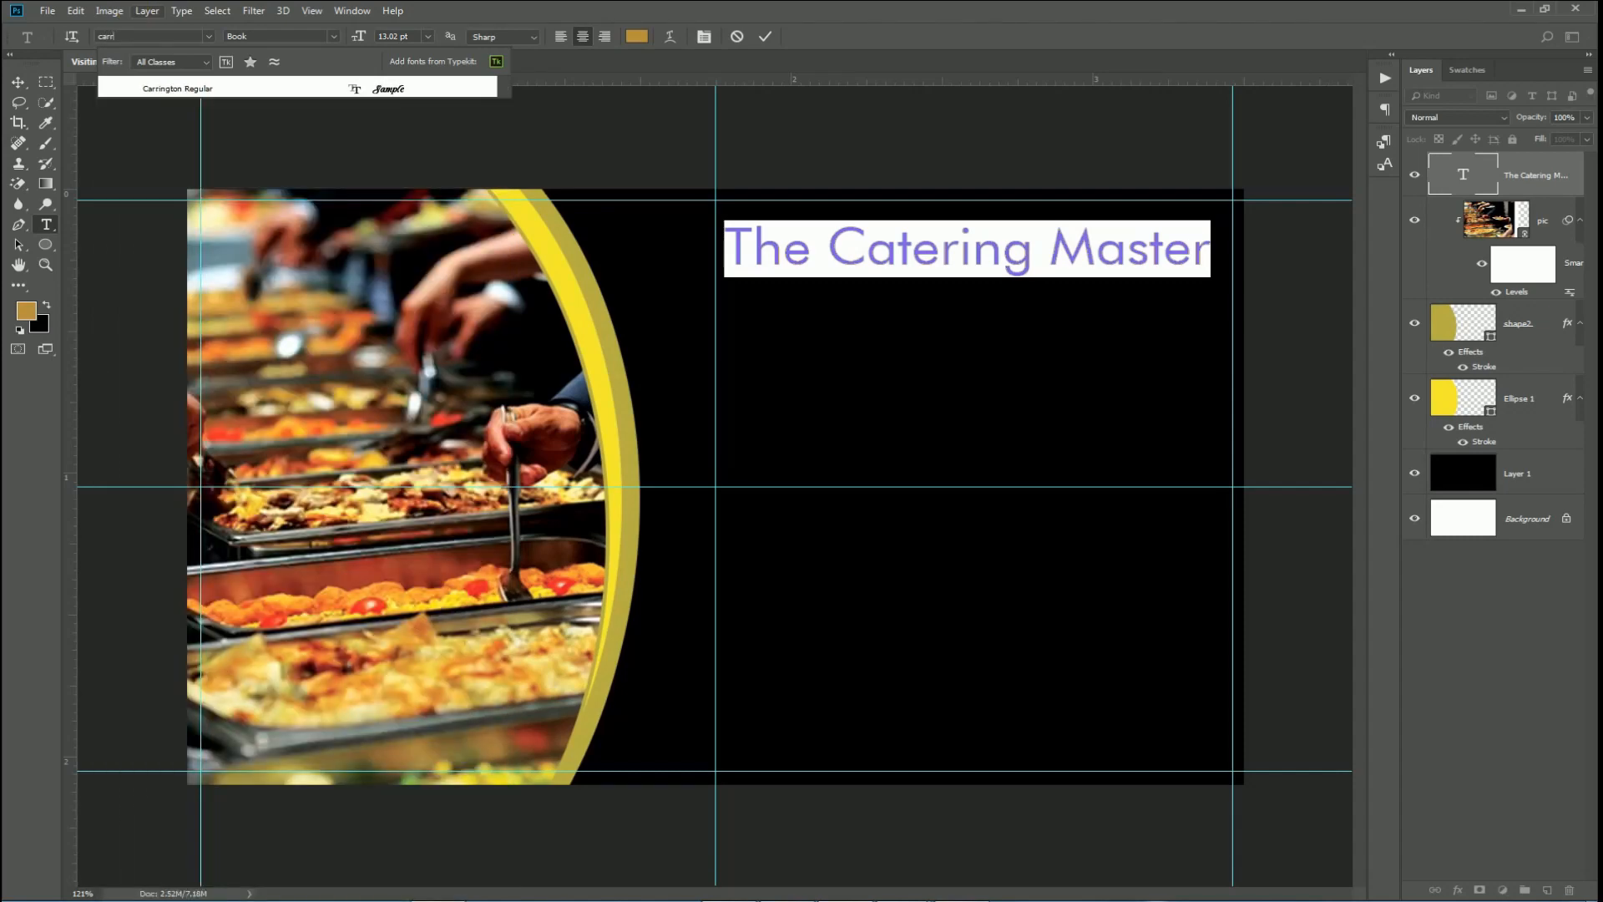
pyautogui.click(165, 85)
pyautogui.click(767, 37)
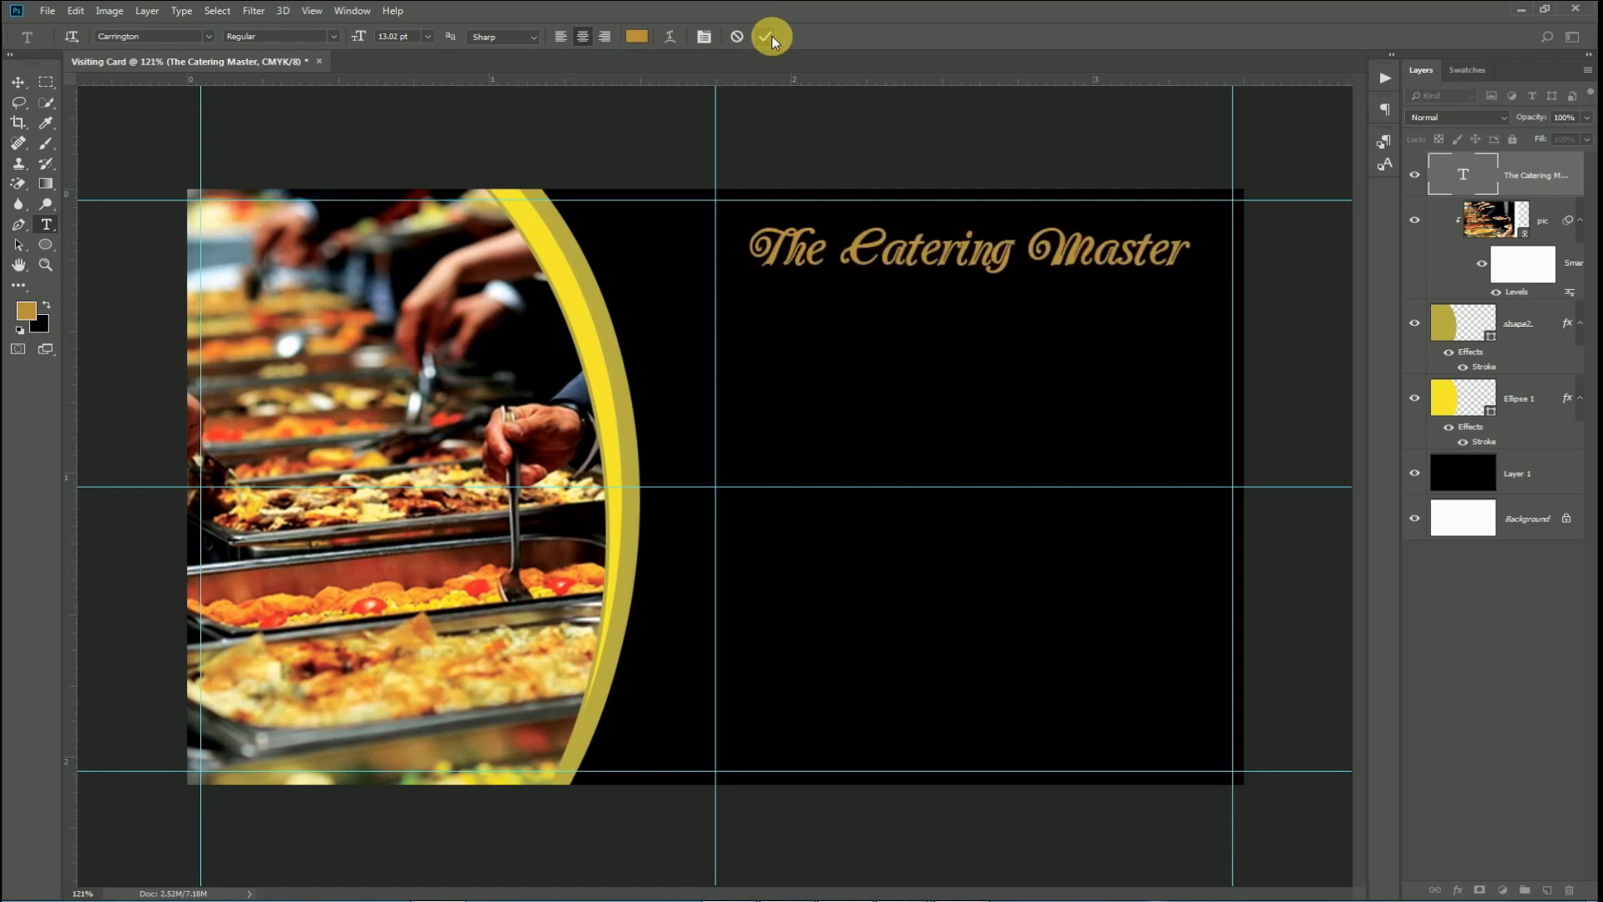
pyautogui.press('ctrl')
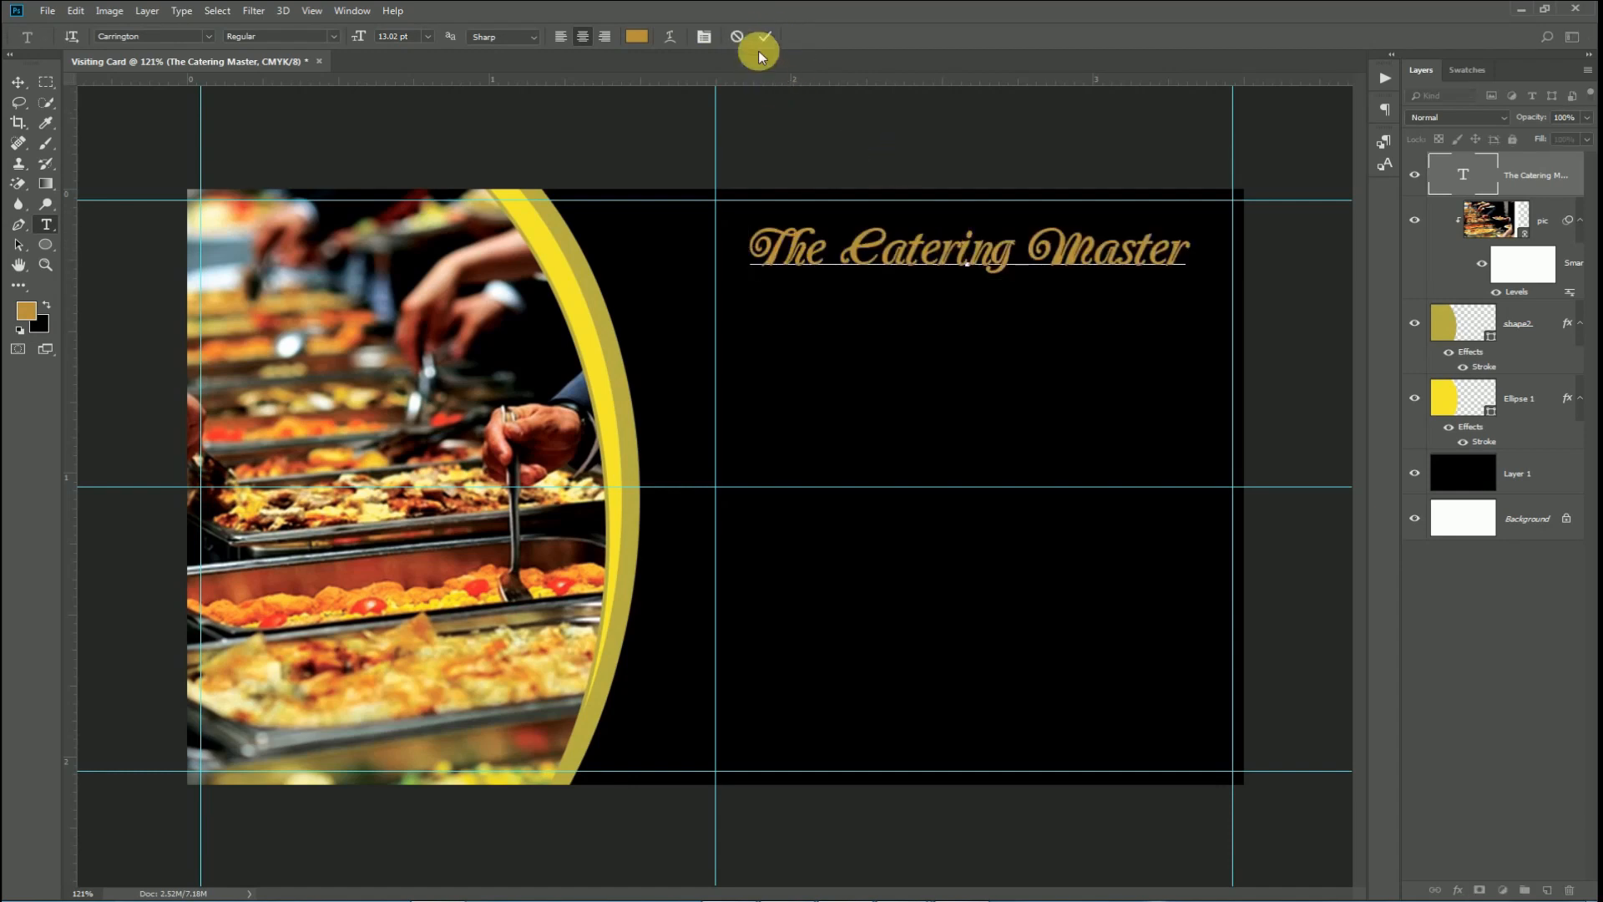
pyautogui.click(766, 36)
# Stretch the title taller to about 136% and hide the guides.
pyautogui.hotkey('ctrl', 't')
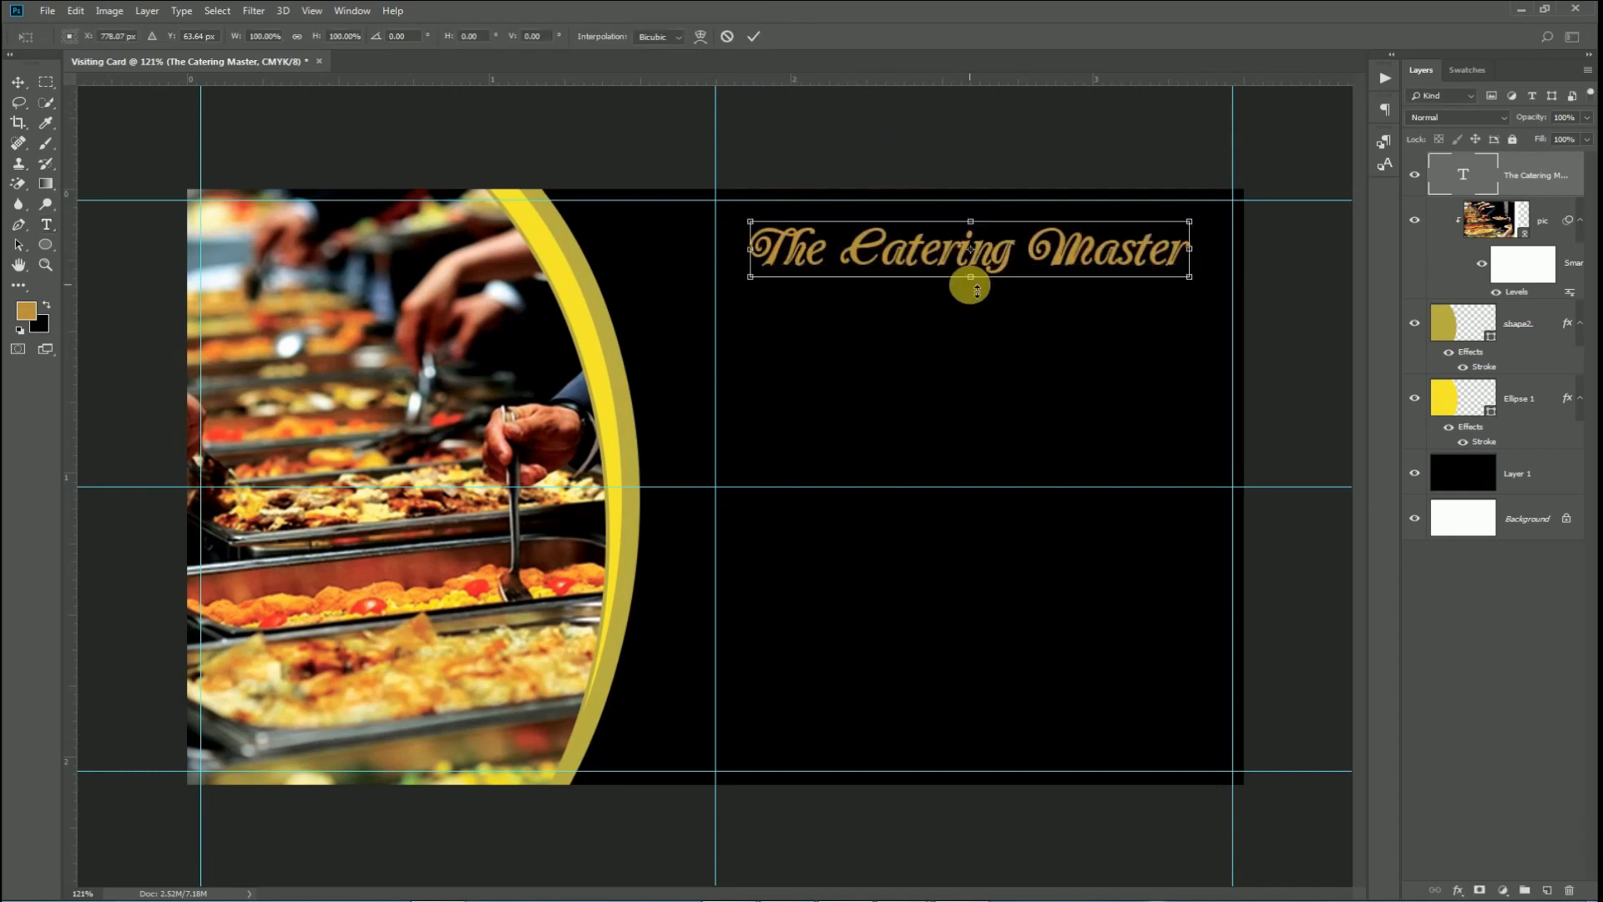
pyautogui.moveTo(1199, 224); pyautogui.dragTo(1232, 186)
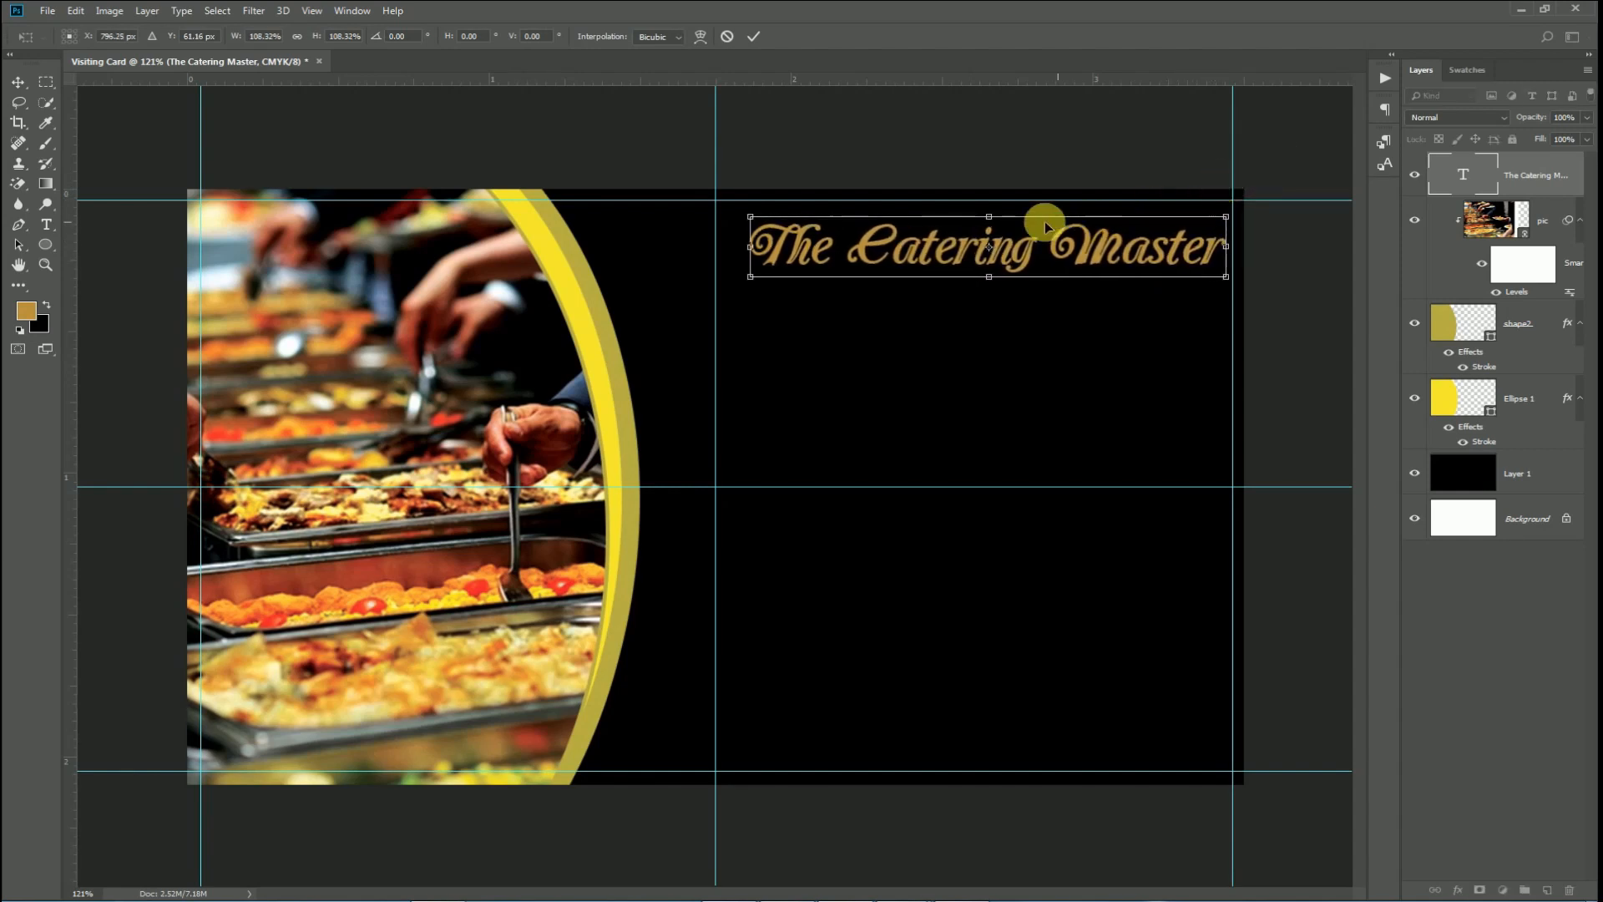
pyautogui.moveTo(988, 217); pyautogui.dragTo(998, 217)
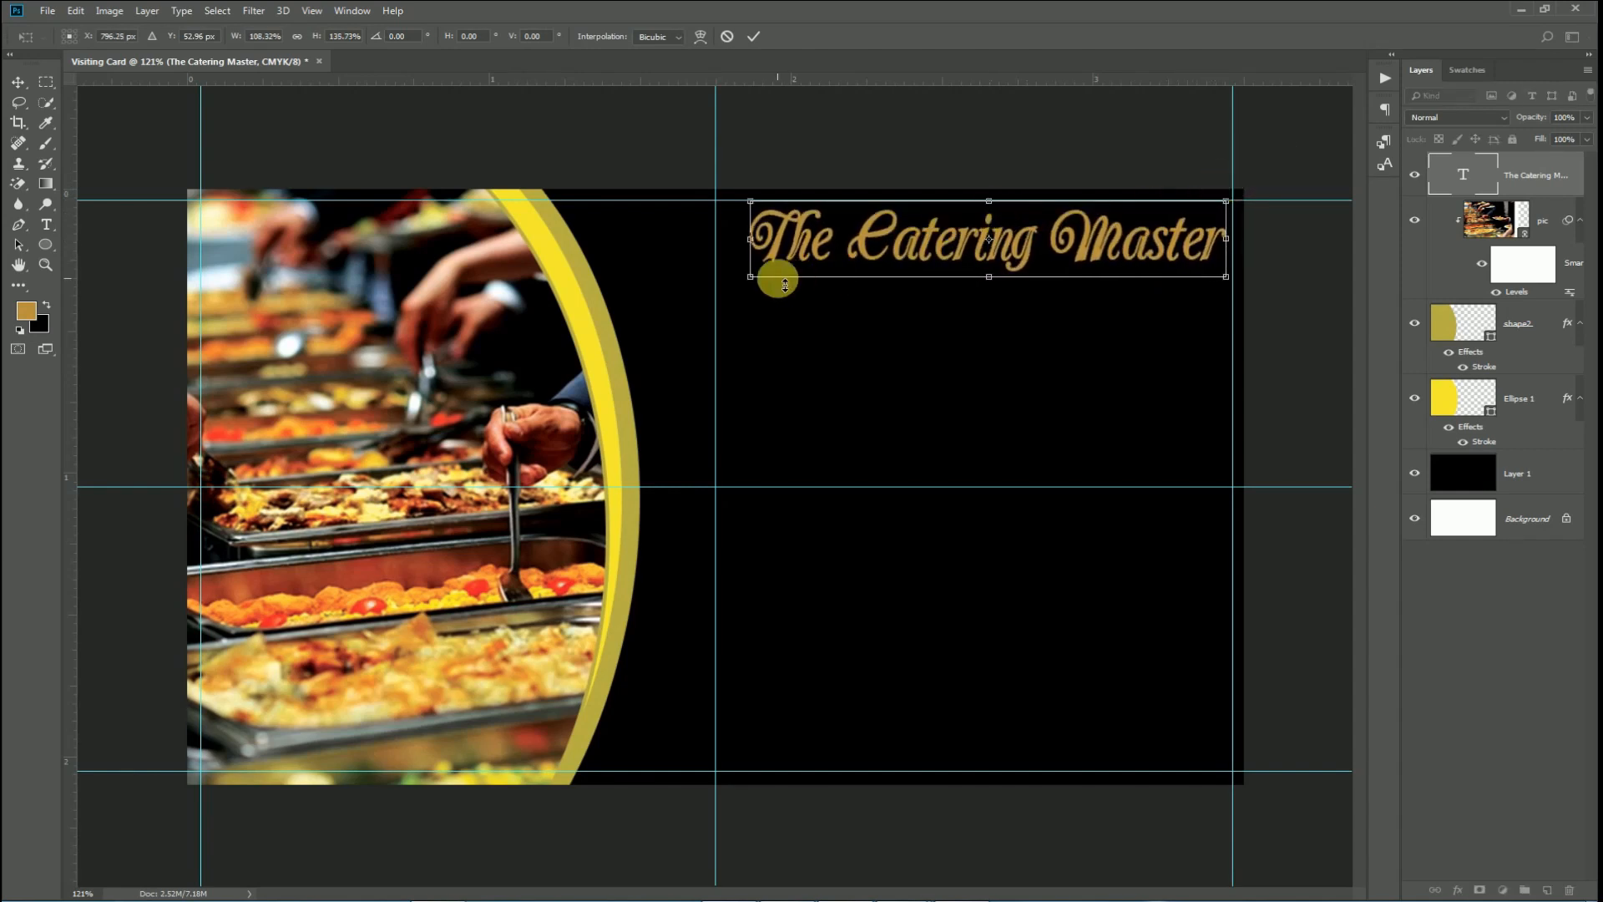
pyautogui.moveTo(761, 287); pyautogui.dragTo(753, 289)
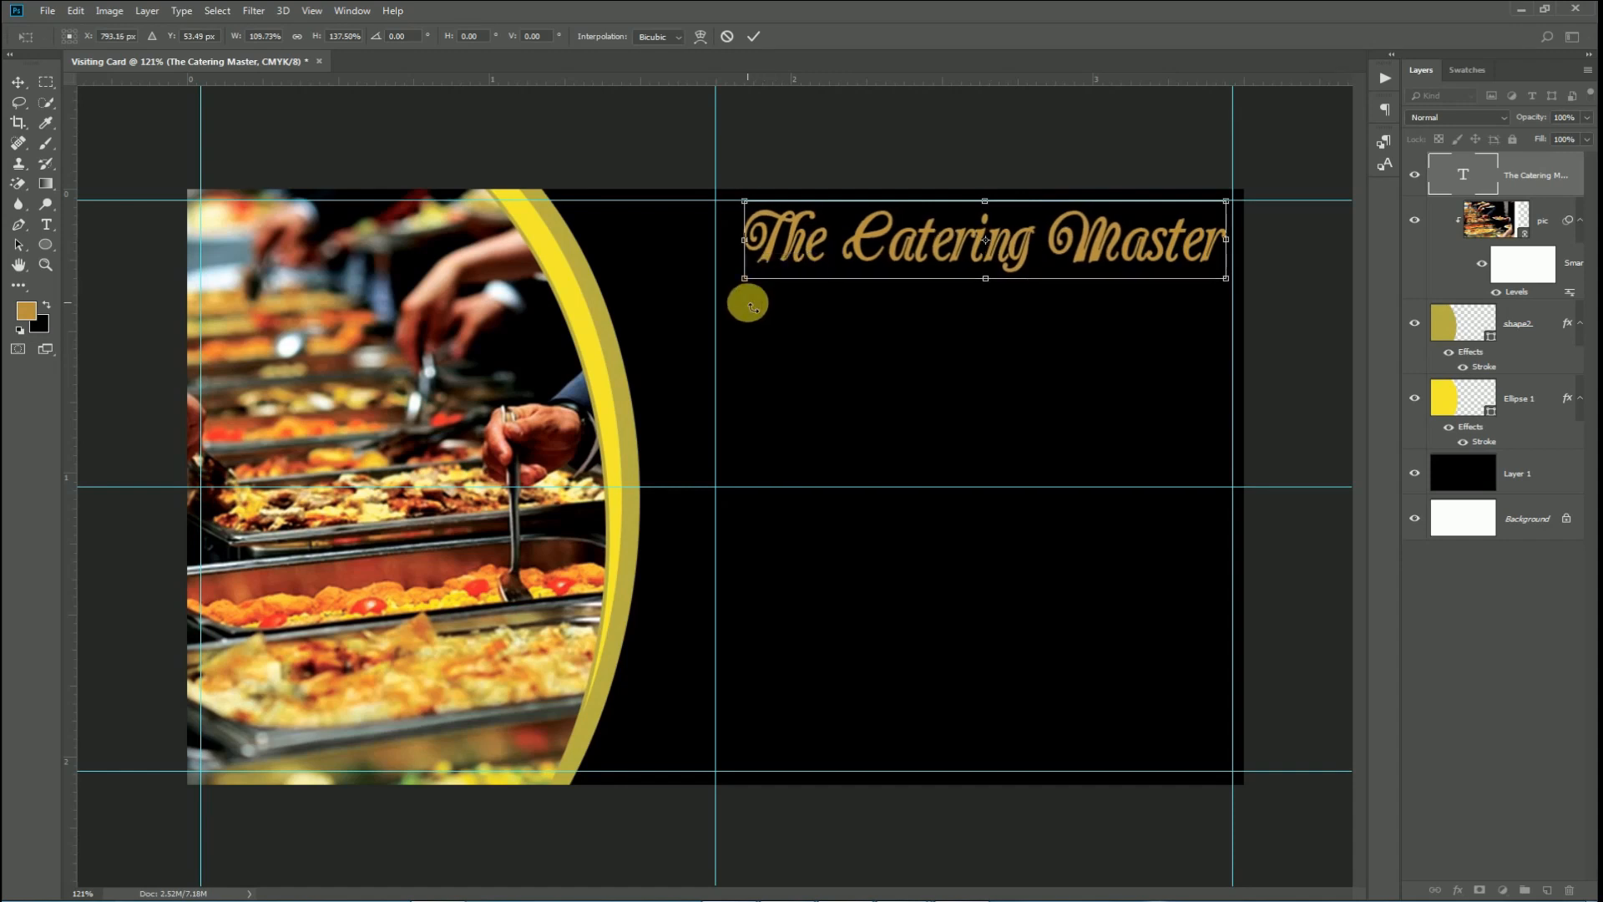
pyautogui.press('Return')
pyautogui.hotkey('ctrl', ';')
# Open icon2, the chef image, from the Visiting Card folder.
pyautogui.click(46, 10)
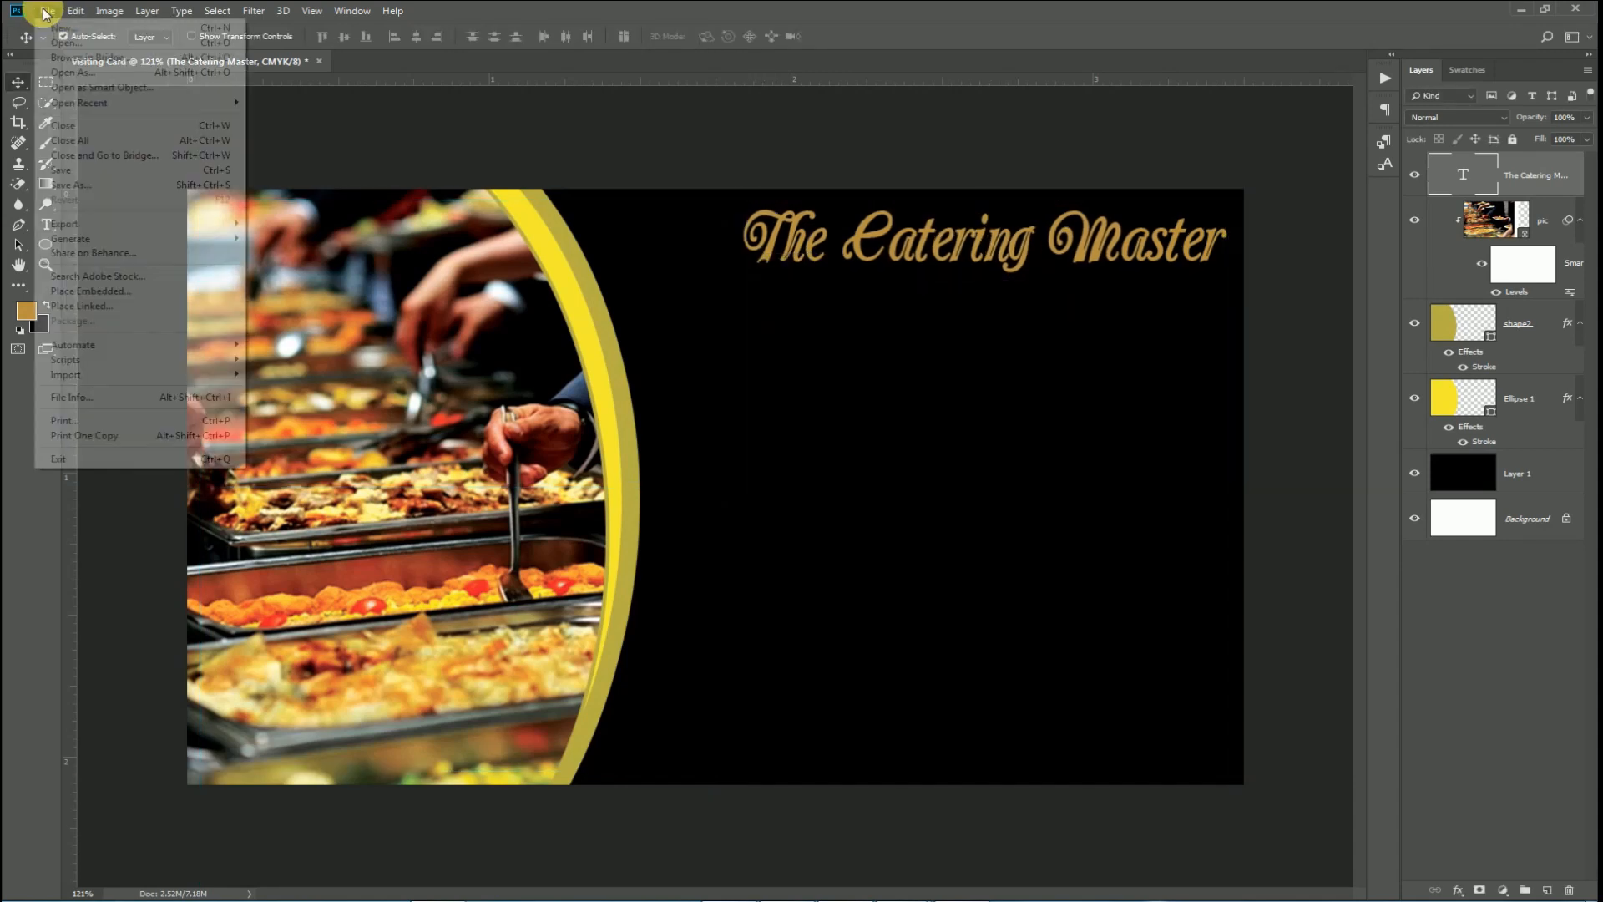
pyautogui.click(46, 10)
pyautogui.click(46, 11)
pyautogui.click(63, 44)
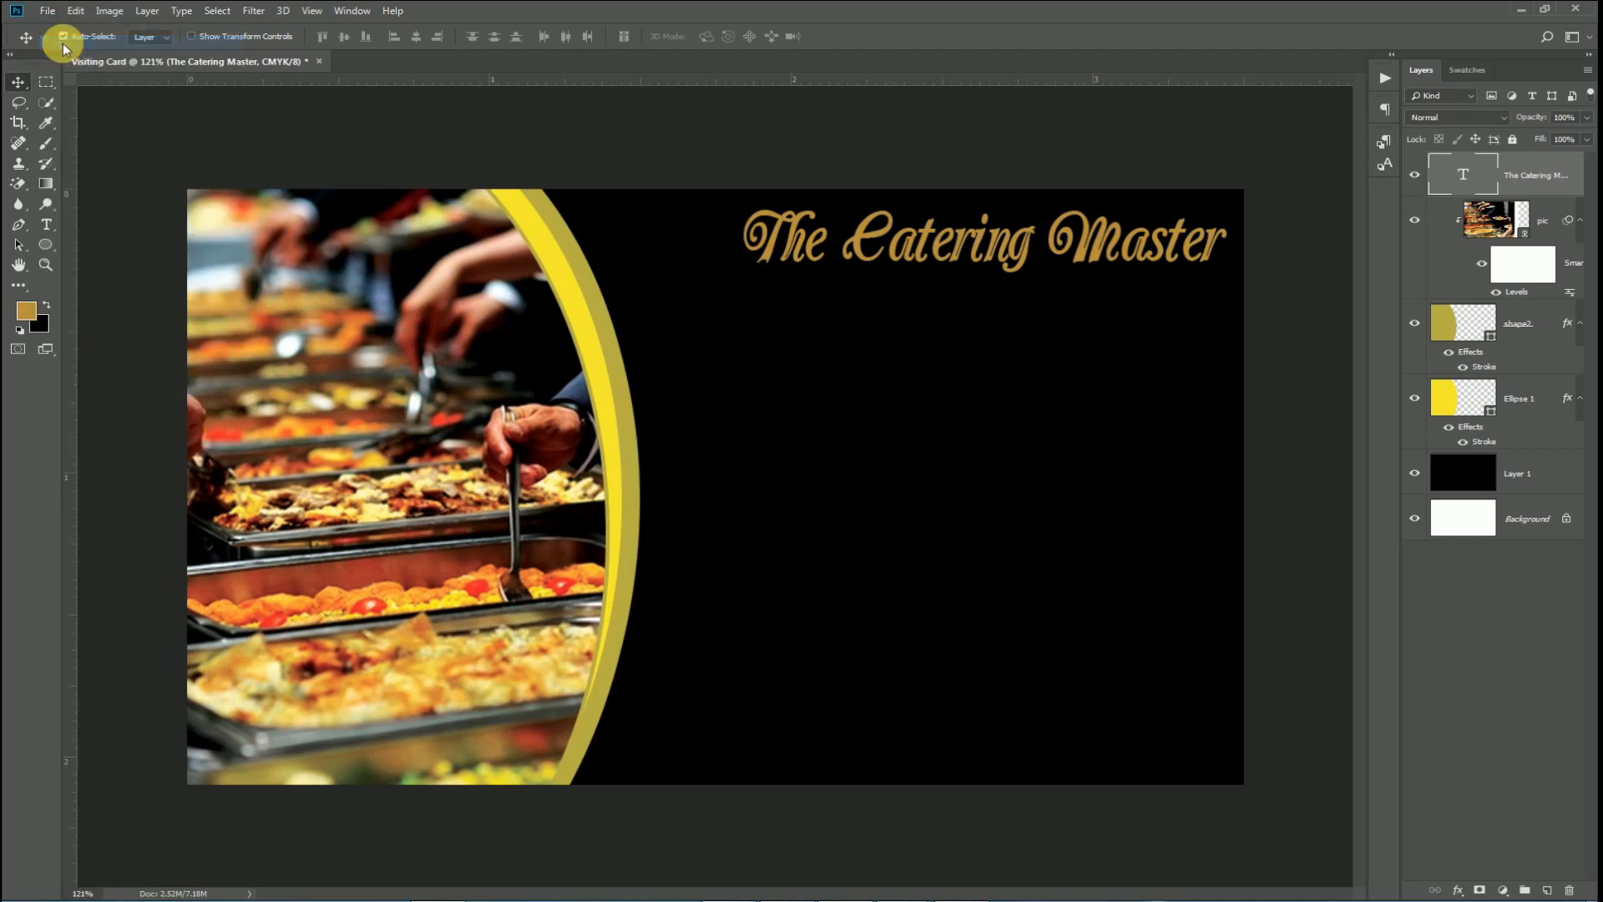
pyautogui.click(755, 148)
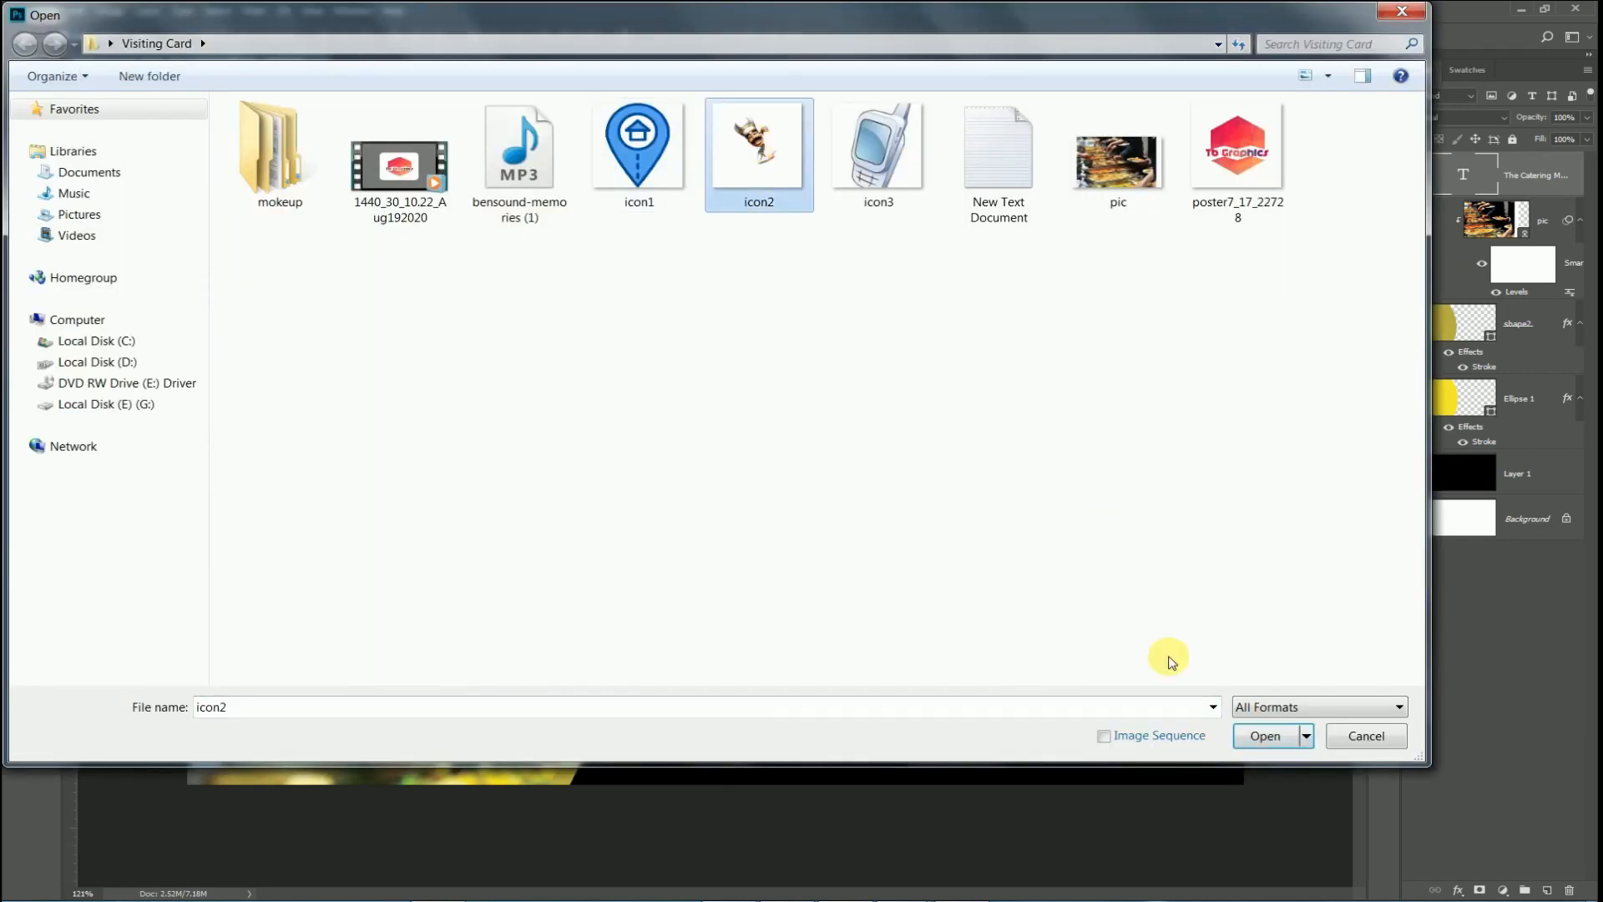
pyautogui.click(1244, 737)
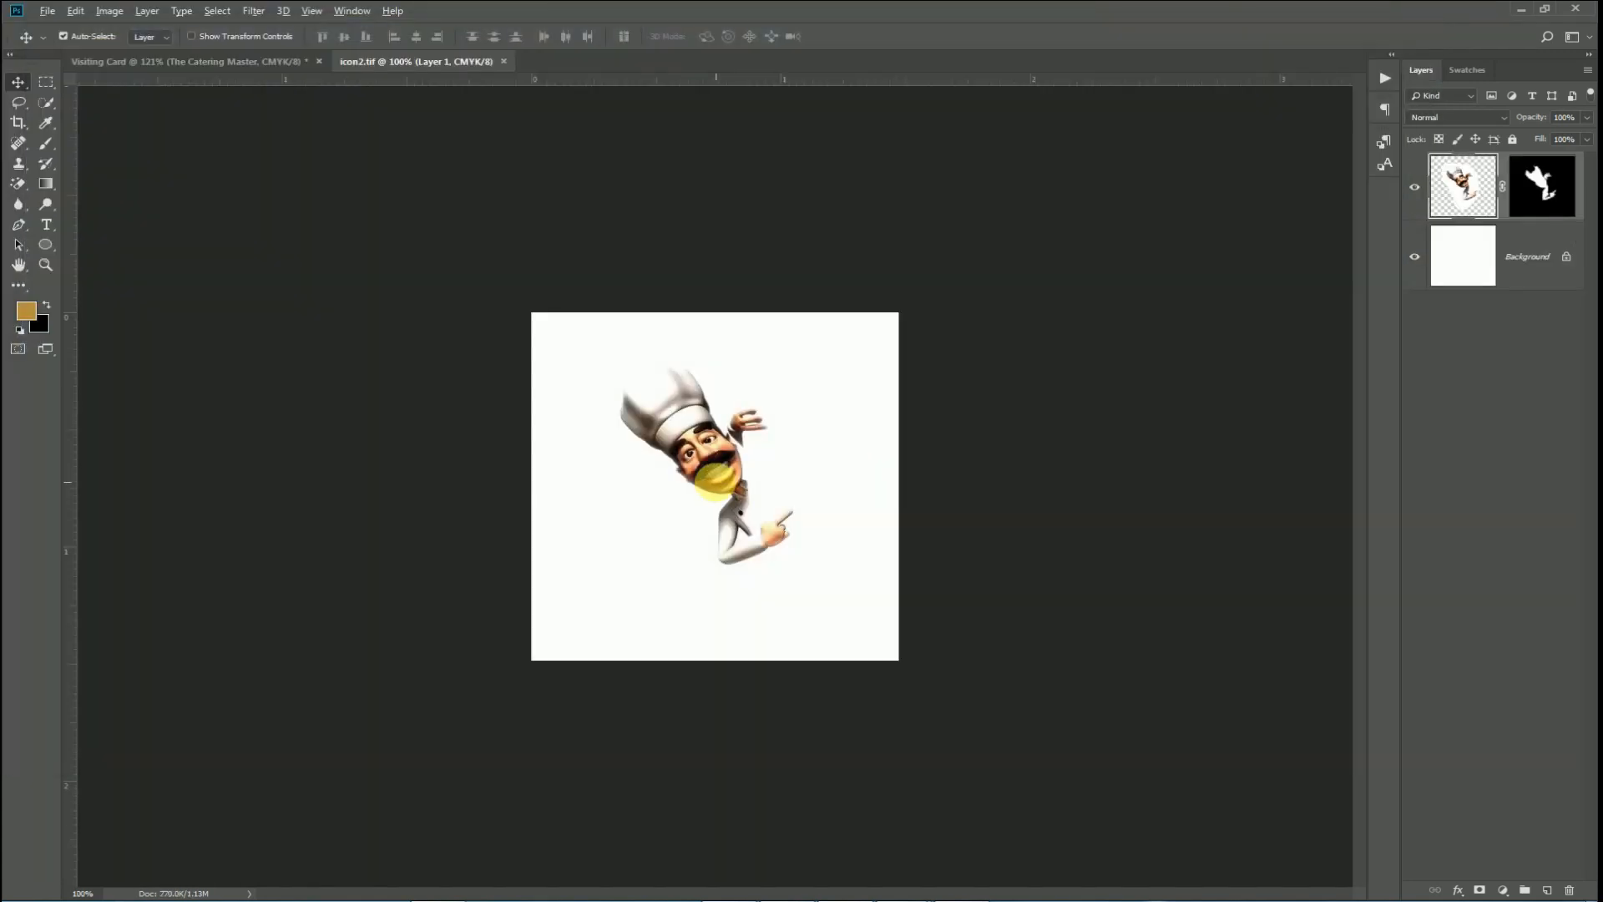
# Bring the chef image into the card, scale it to about 66% and place it at the top.
pyautogui.scroll(5, 714, 479)
pyautogui.scroll(-1, 715, 479)
pyautogui.moveTo(702, 442); pyautogui.dragTo(714, 293)
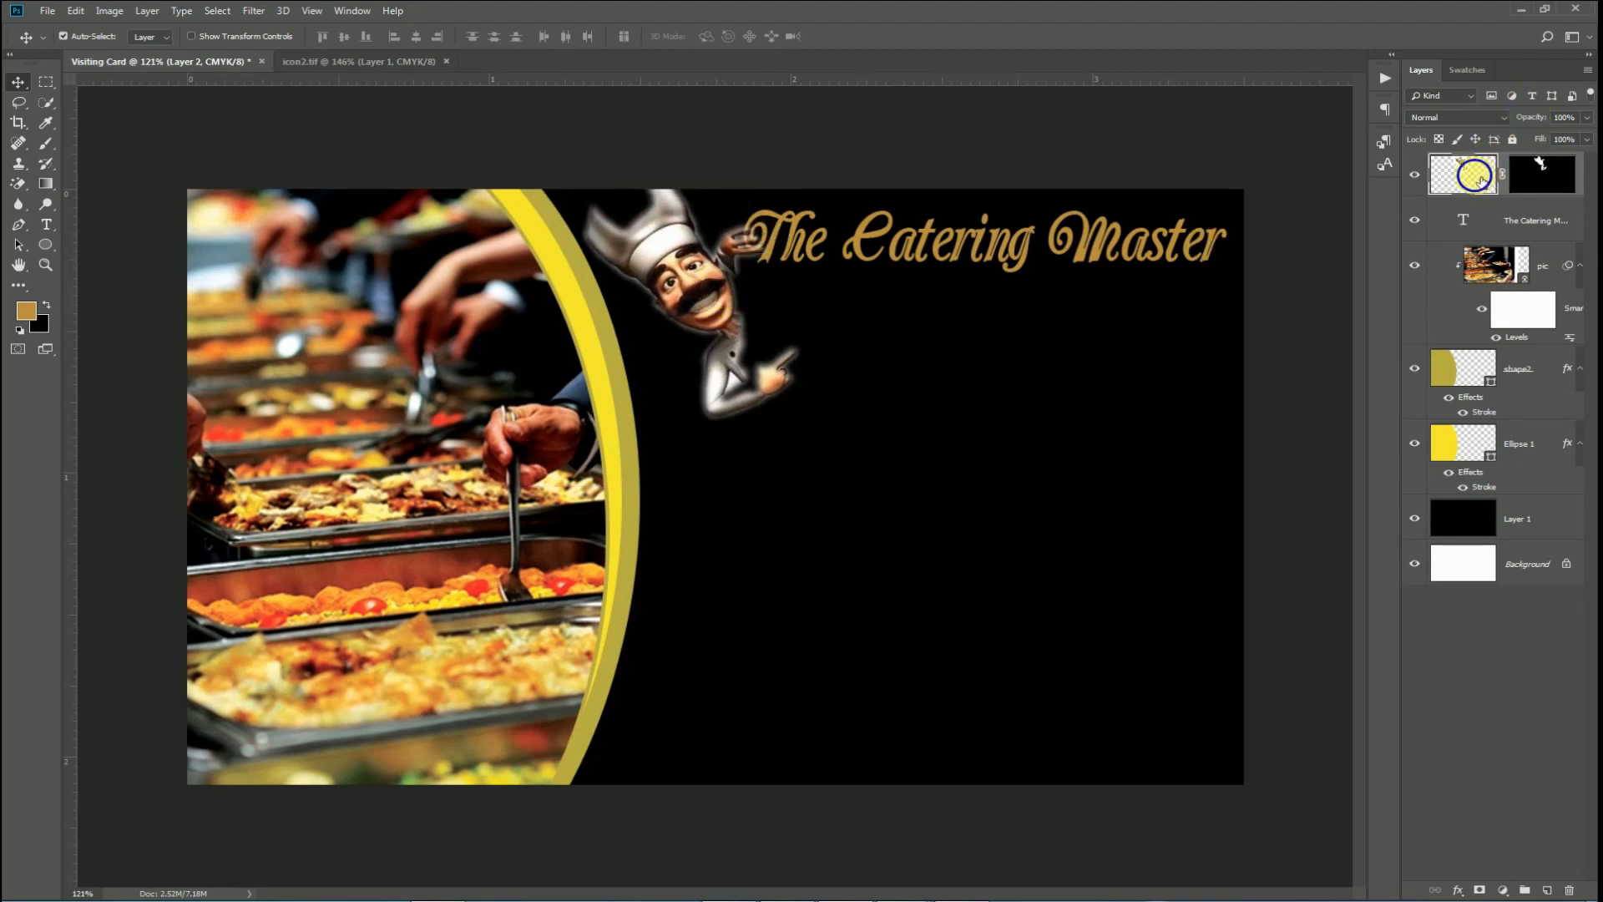
pyautogui.hotkey('ctrl', 't')
pyautogui.moveTo(805, 482); pyautogui.dragTo(714, 364)
pyautogui.moveTo(676, 253); pyautogui.dragTo(742, 343)
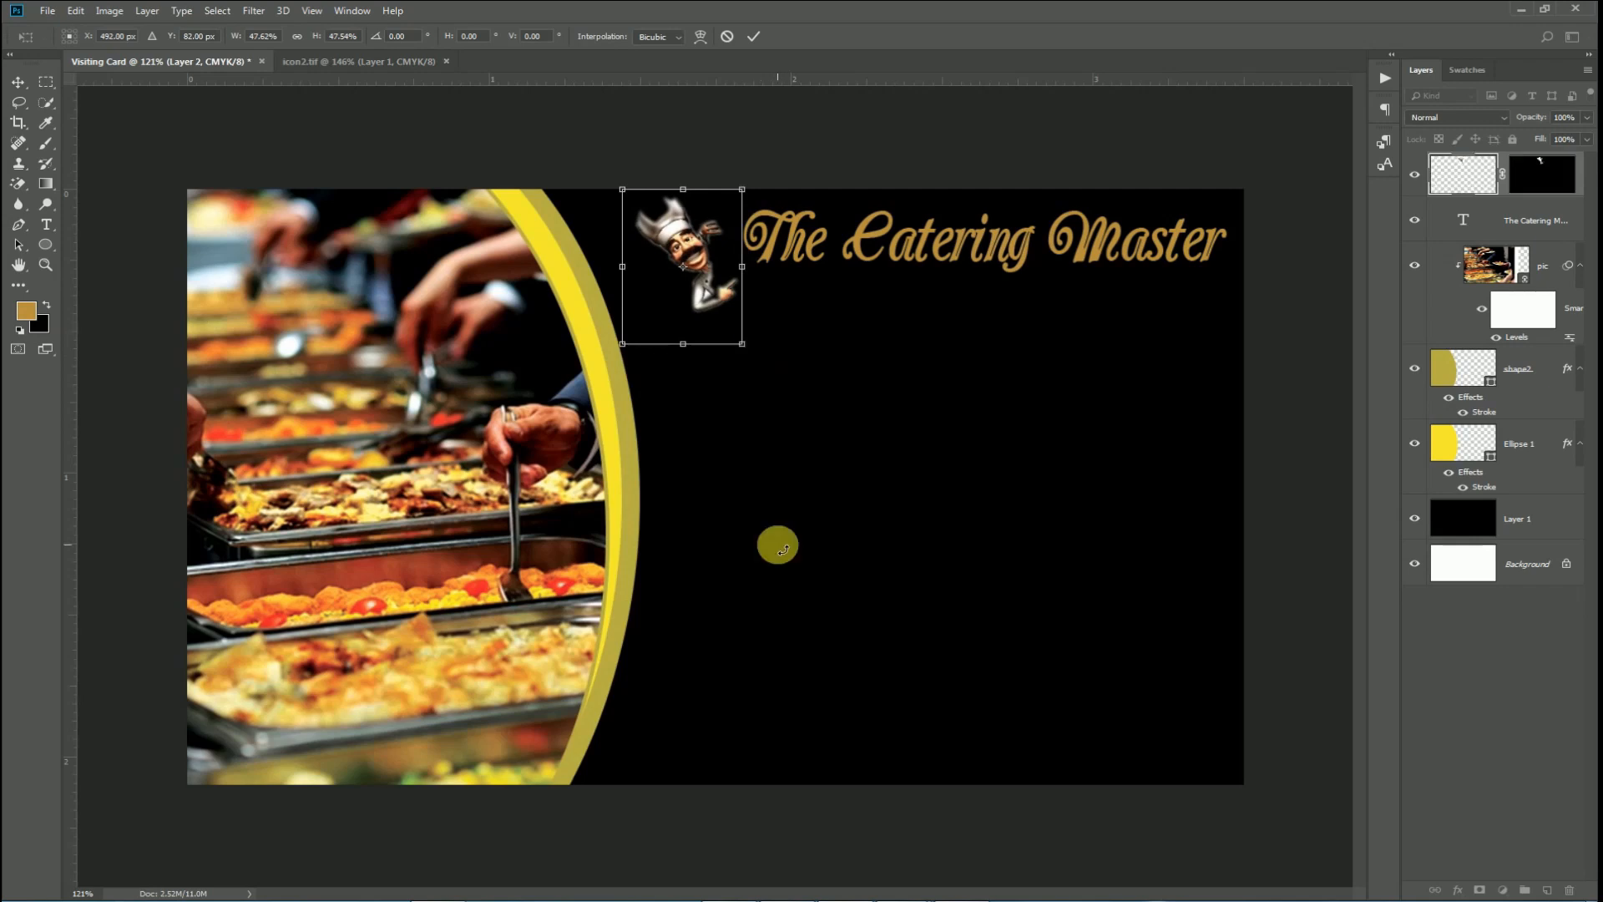
pyautogui.press('Return')
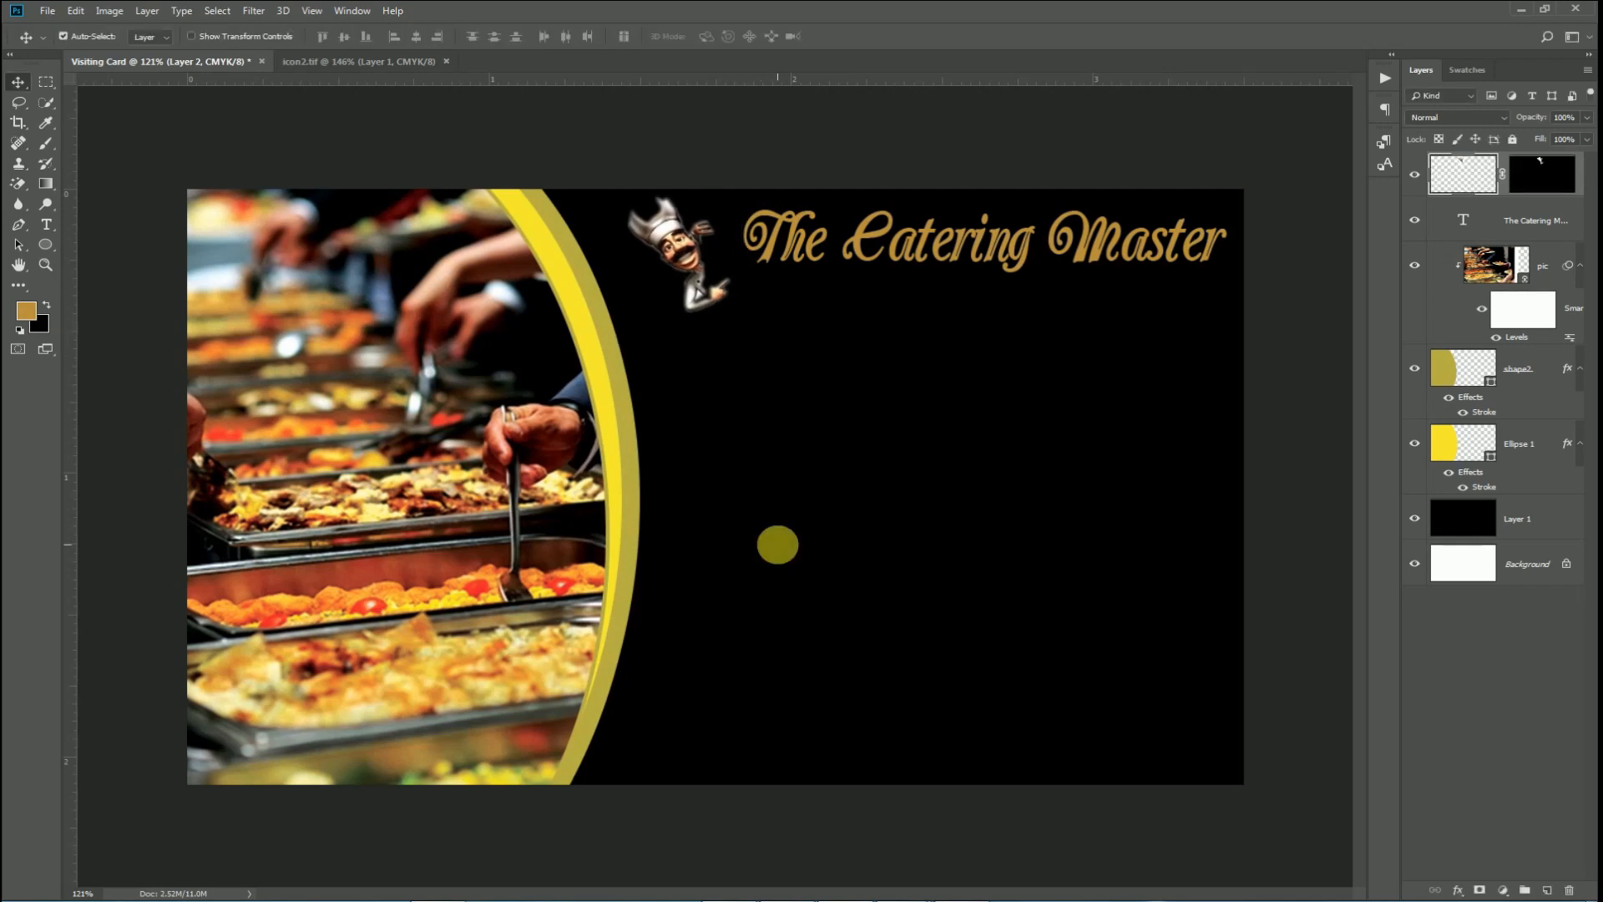
pyautogui.press('Left')
pyautogui.press('Left')
pyautogui.press('Left')
pyautogui.press('Left')
pyautogui.press('Left')
pyautogui.press('Left')
pyautogui.press('Left')
pyautogui.press('Left')
pyautogui.press('Left')
pyautogui.press('Left')
pyautogui.press('Left')
pyautogui.press('Left')
pyautogui.press('Left')
pyautogui.press('Left')
pyautogui.press('Left')
pyautogui.press('Left')
pyautogui.press('Left')
pyautogui.press('Left')
pyautogui.press('Left')
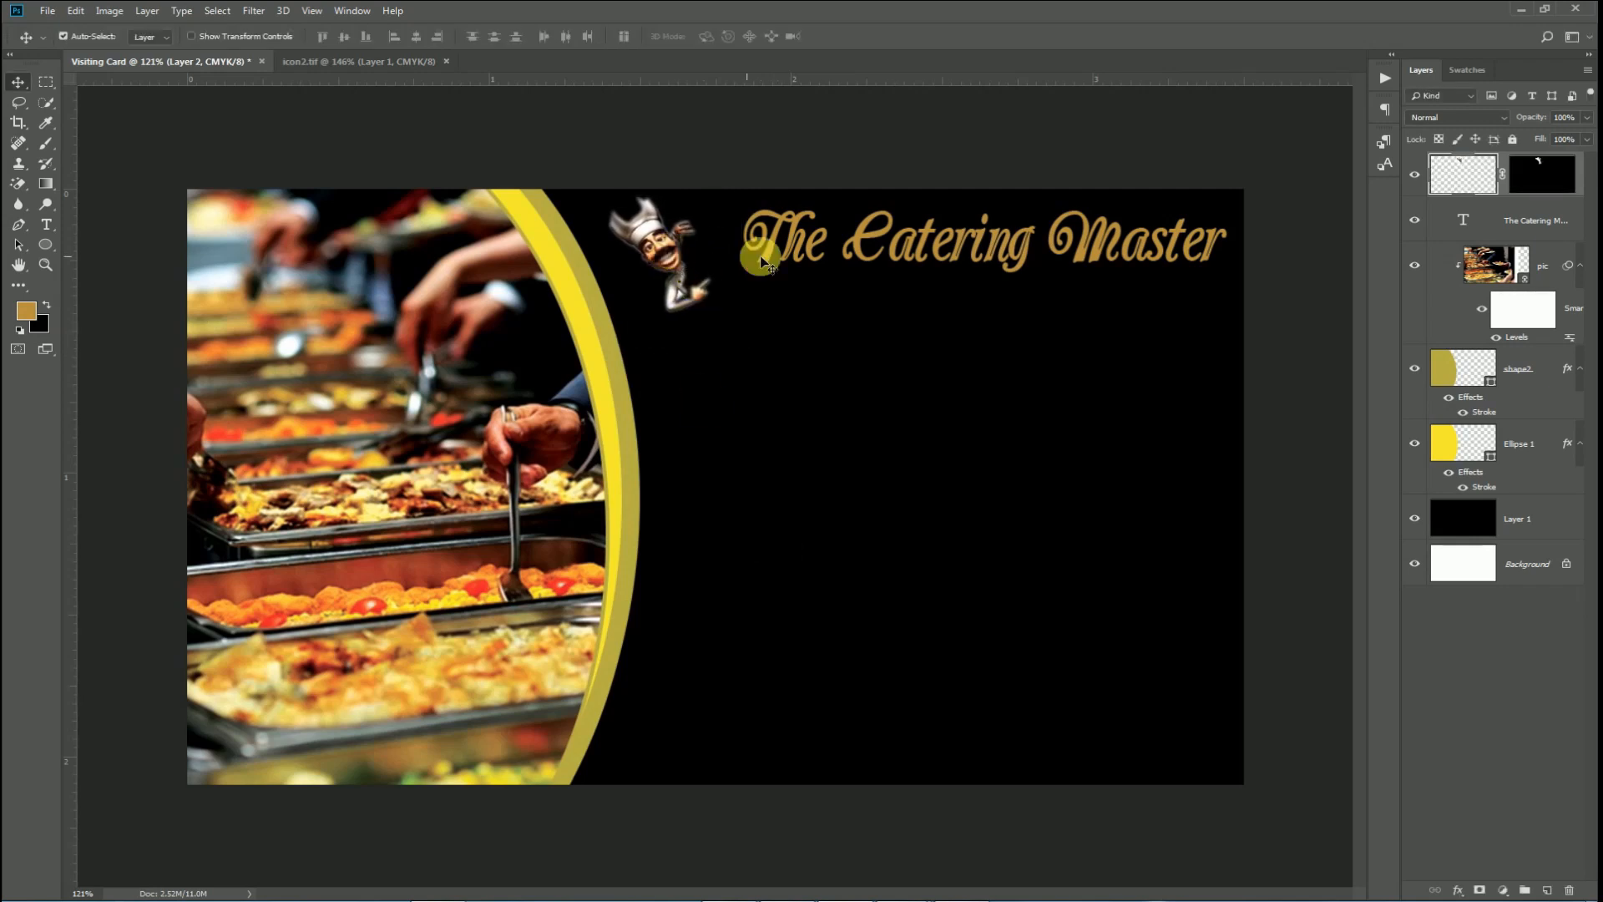
# Move the gold title left and down so it sits beside the chef.
pyautogui.hotkey('ctrl', ';')
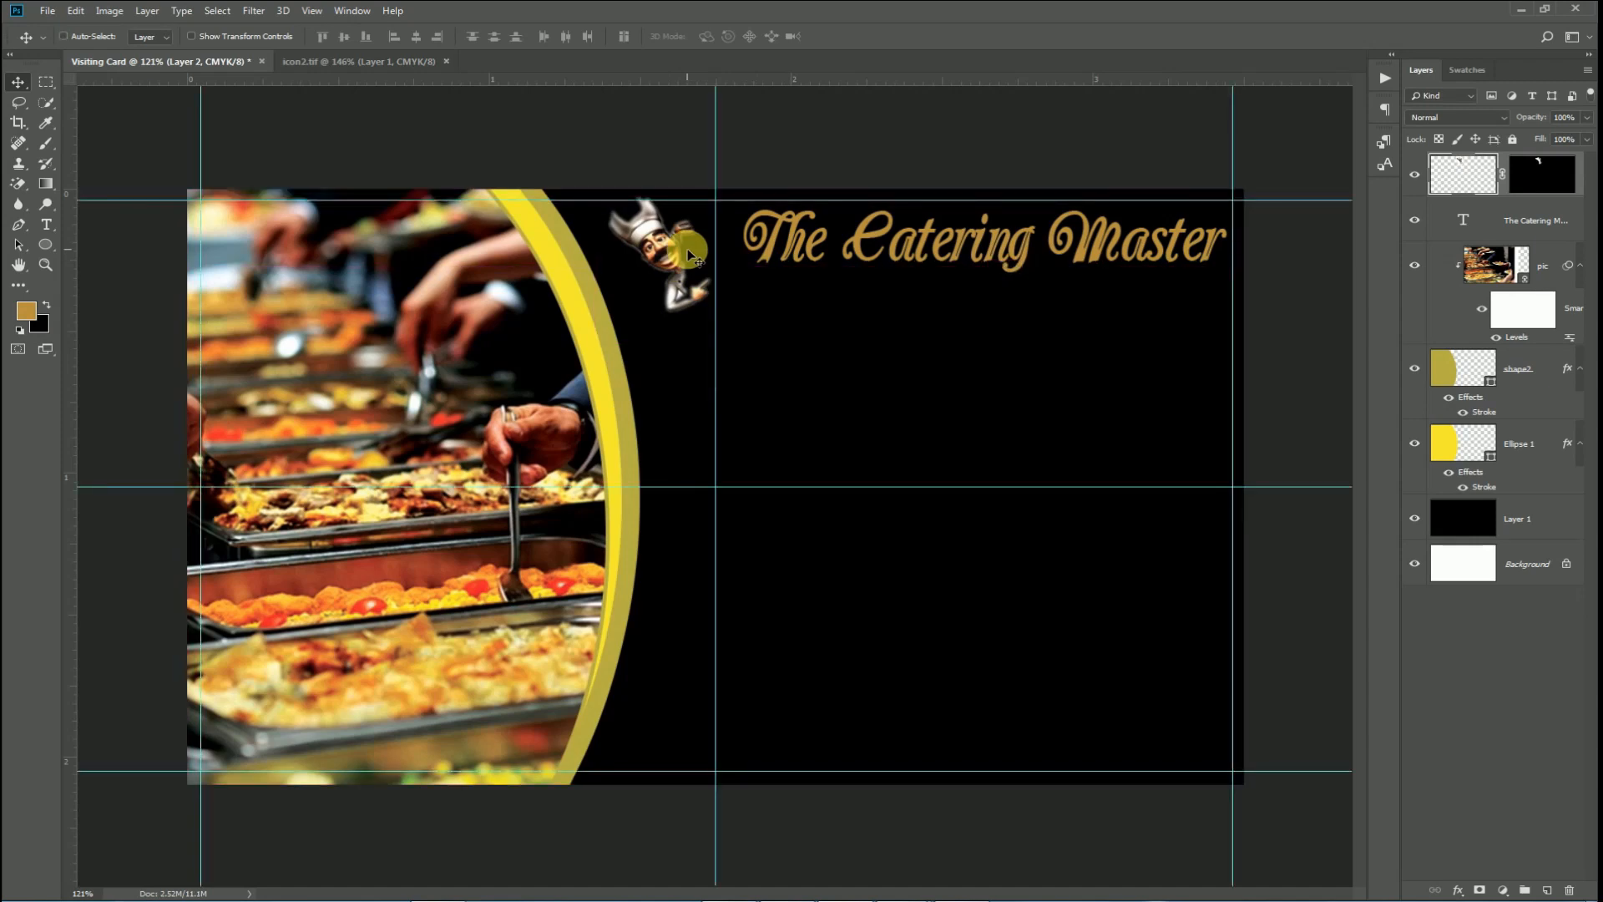
pyautogui.hotkey('ctrl', ';')
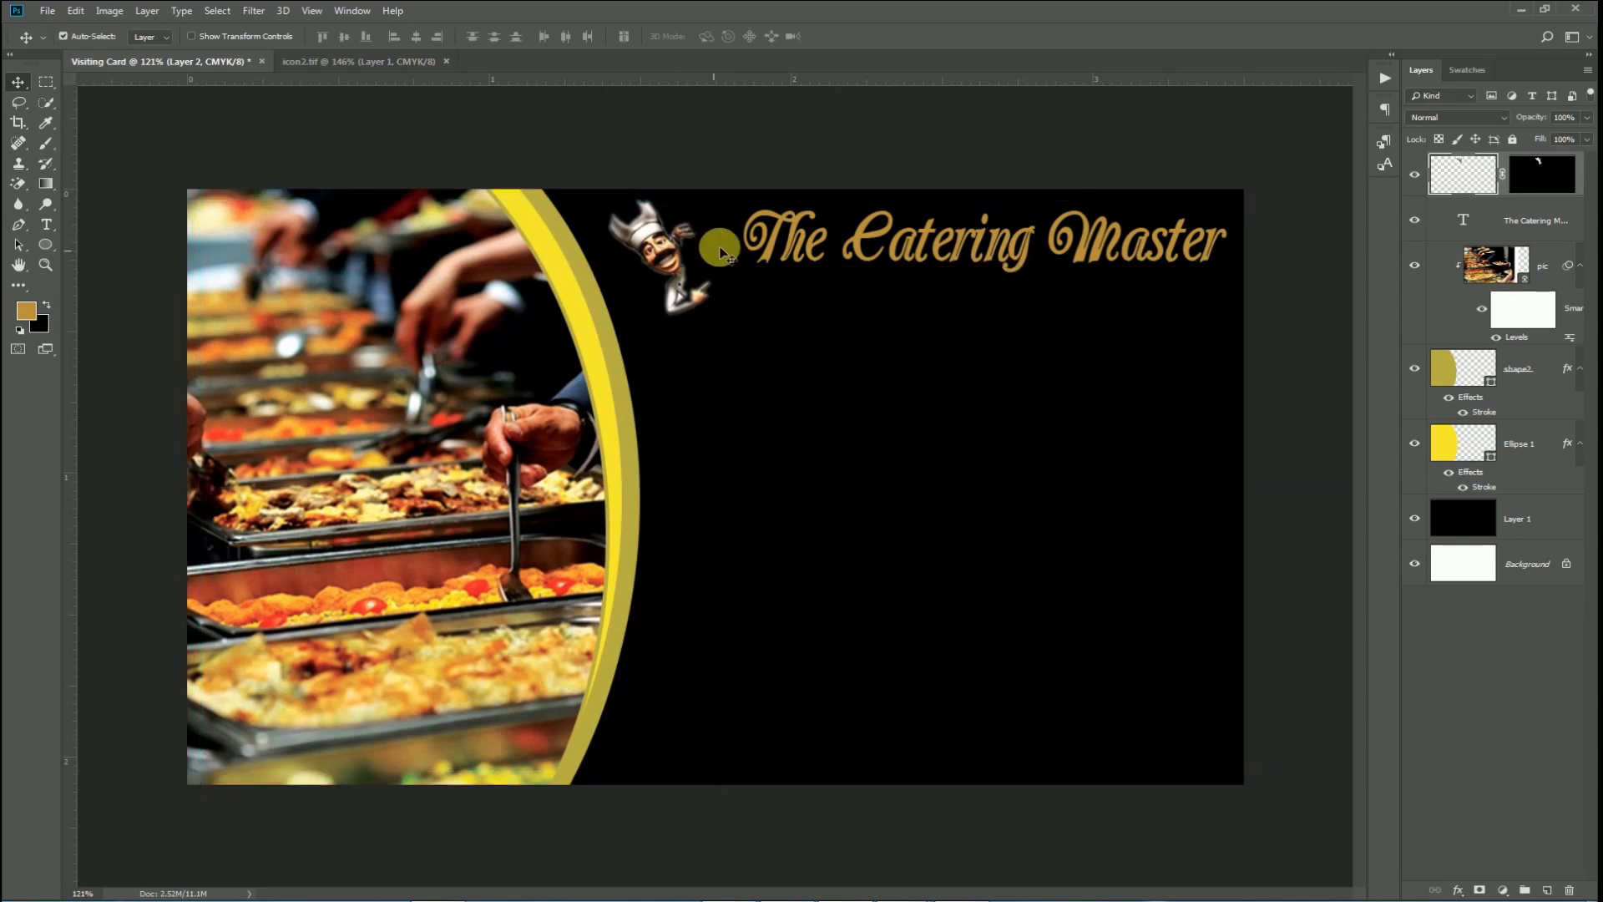
pyautogui.moveTo(795, 224); pyautogui.dragTo(747, 238)
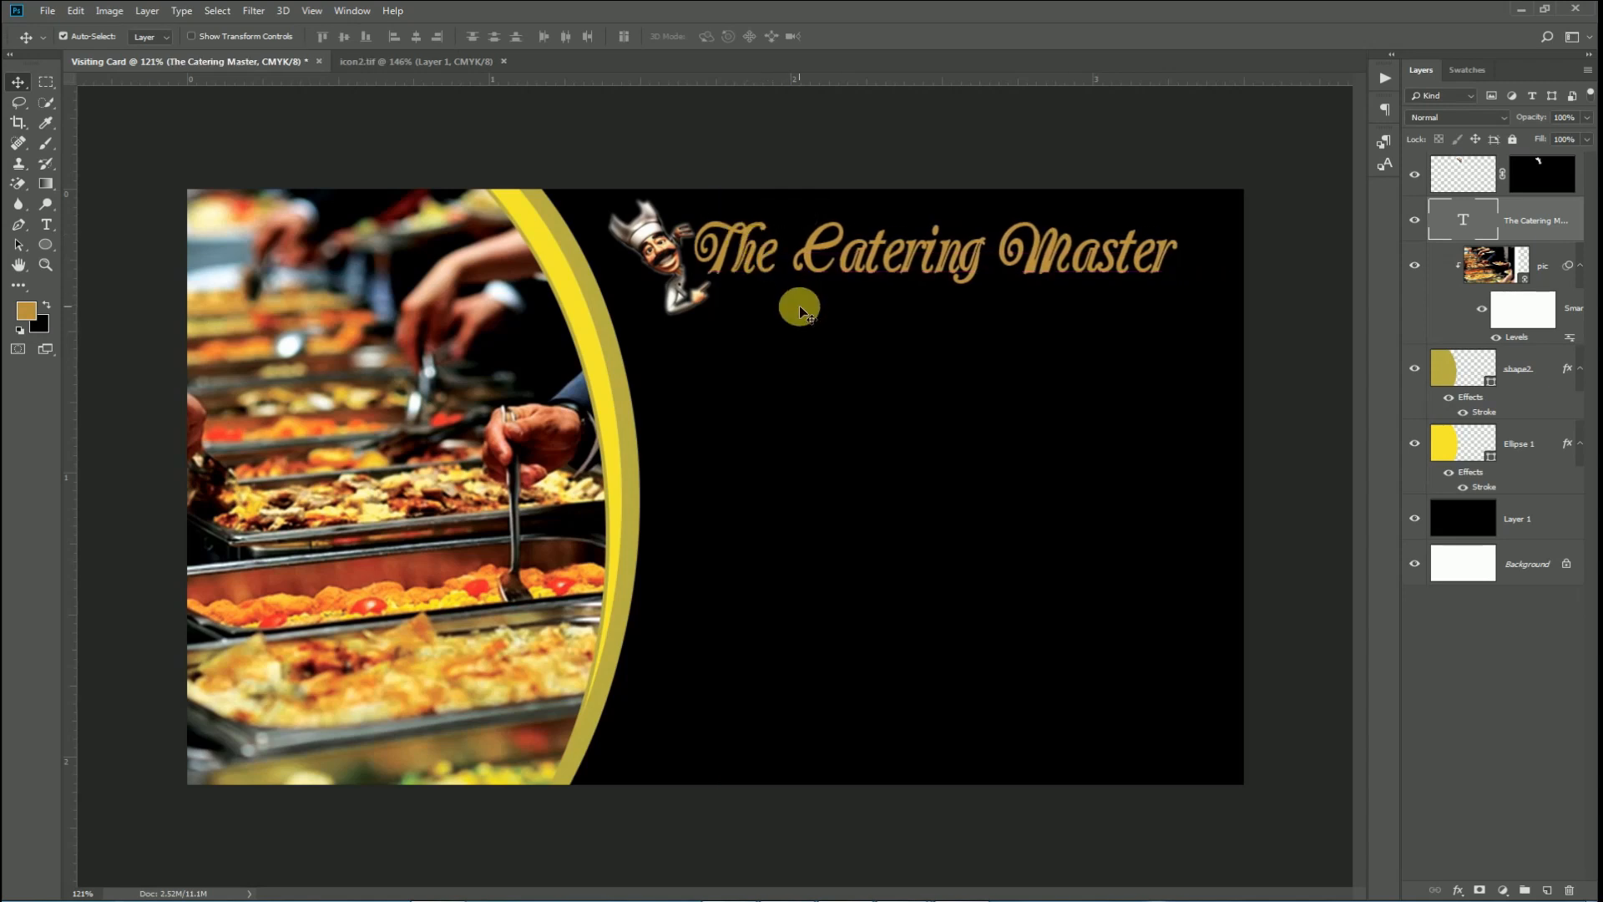
pyautogui.press('ctrl')
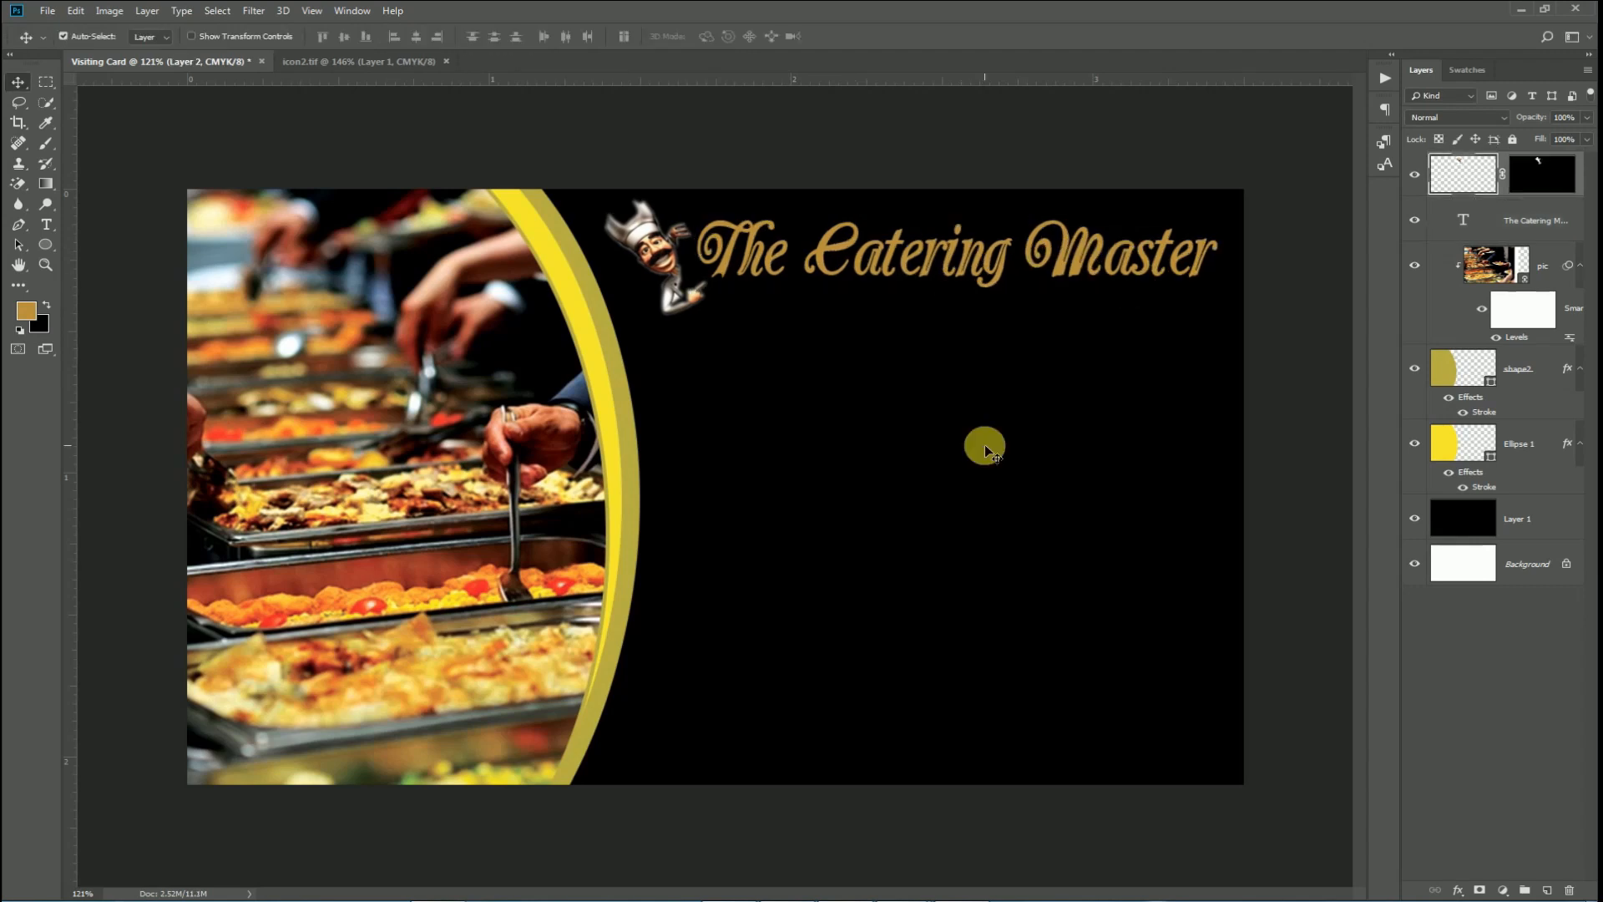
# Type the tagline 'Redifining Catering' and set it in Albertus Medium.
pyautogui.press('t')
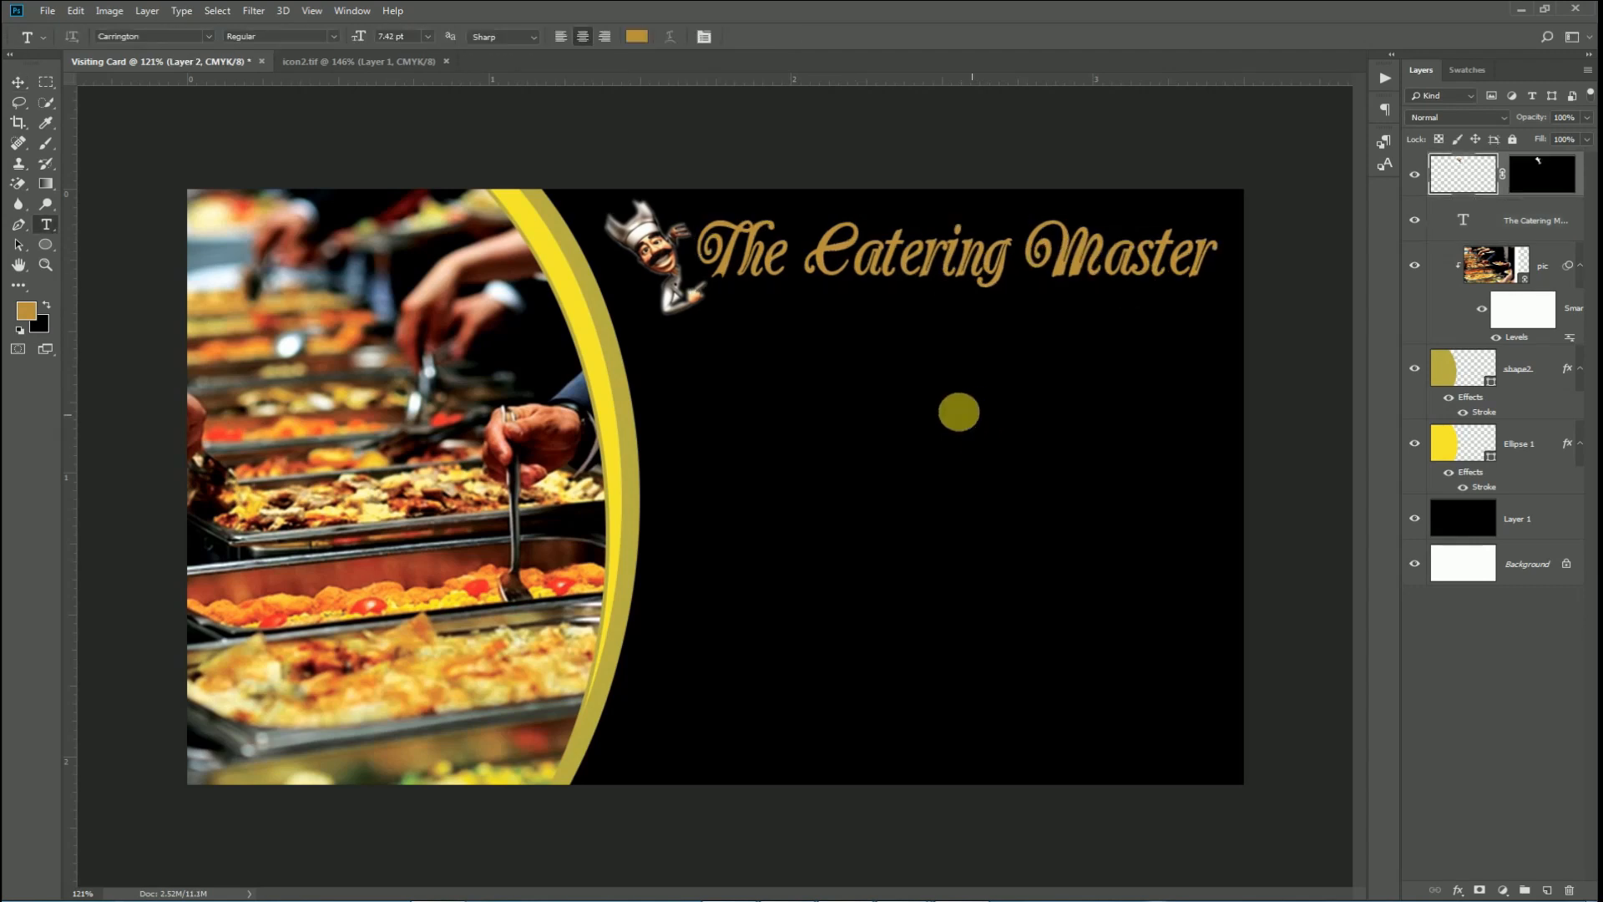
pyautogui.click(941, 397)
pyautogui.write('R')
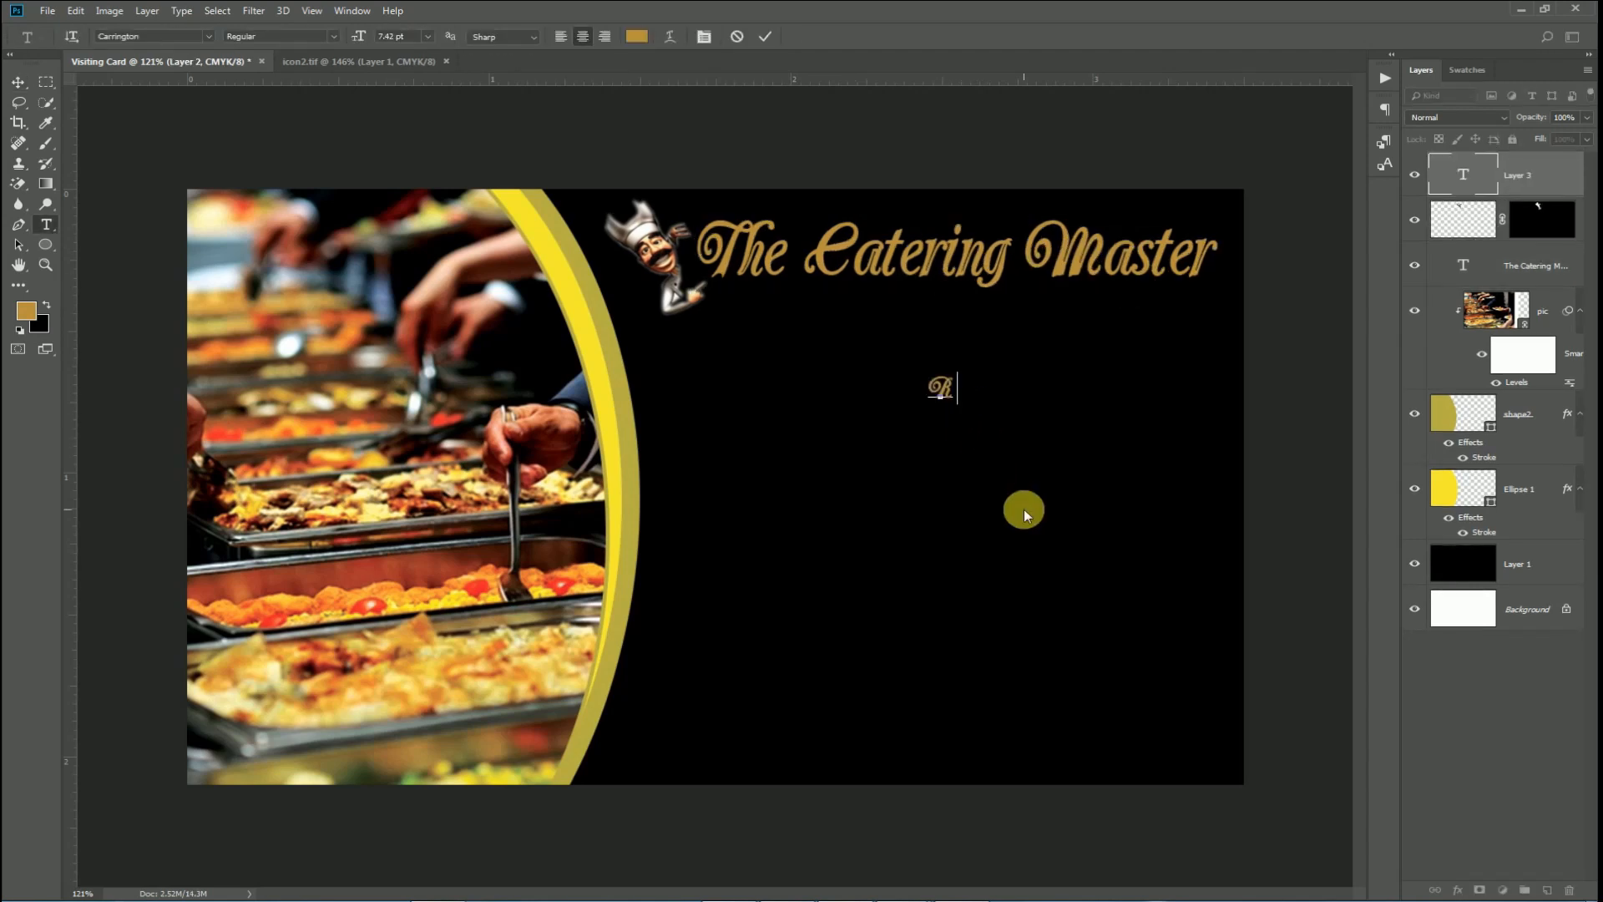
pyautogui.write('edifining Catering')
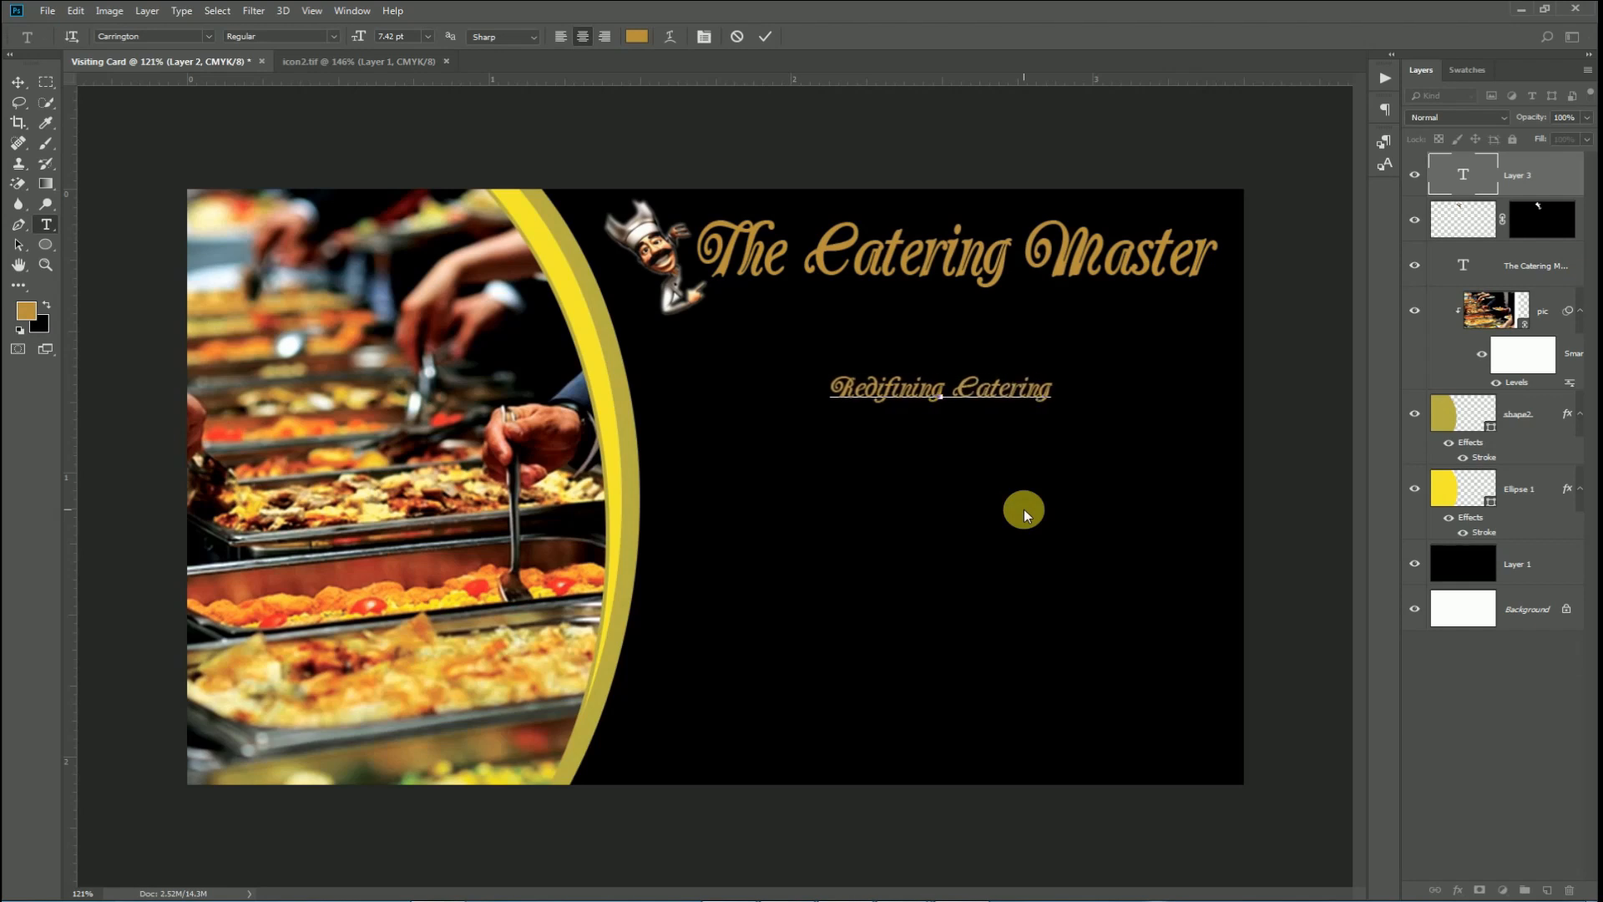
pyautogui.hotkey('ctrl', 'a')
pyautogui.click(136, 42)
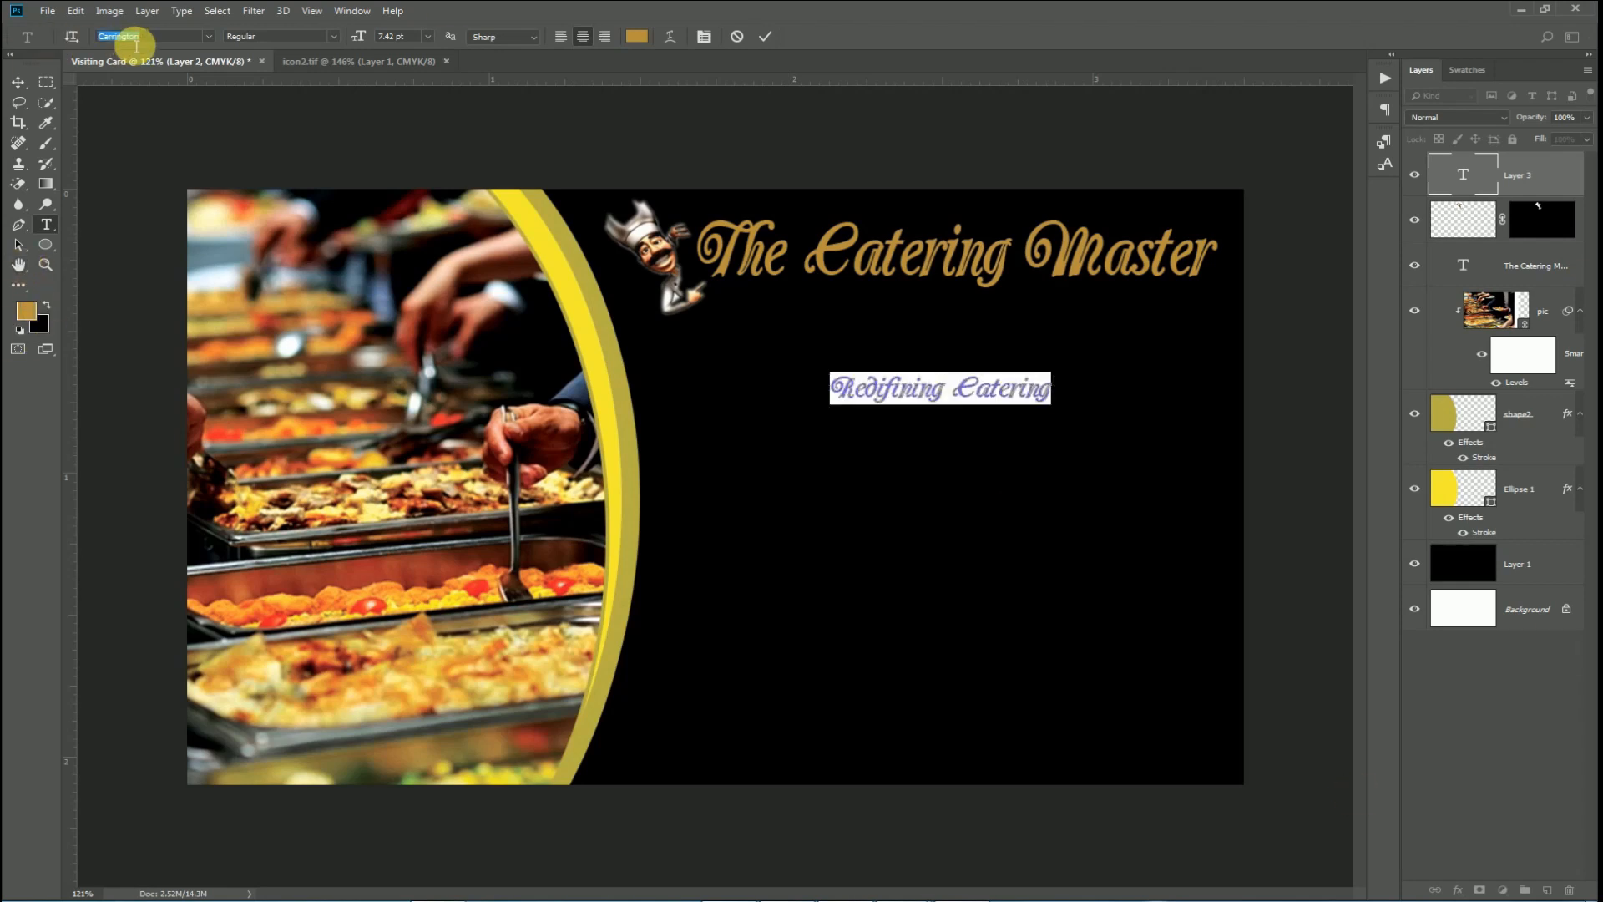
pyautogui.click(204, 35)
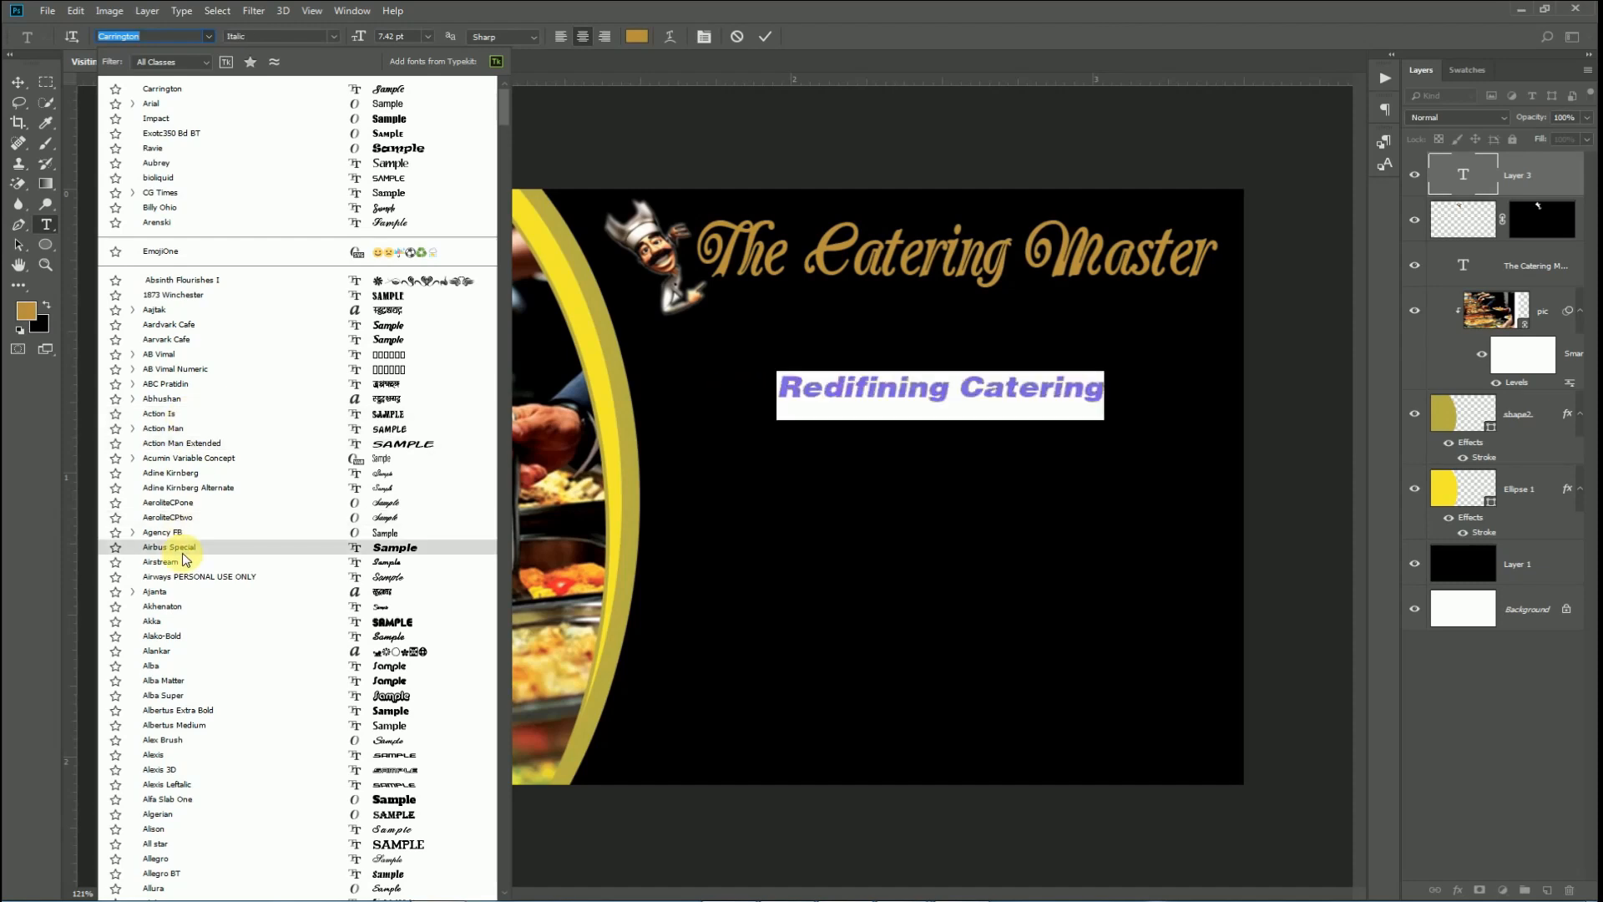
pyautogui.scroll(-1, 181, 635)
pyautogui.scroll(-1, 180, 628)
pyautogui.click(347, 665)
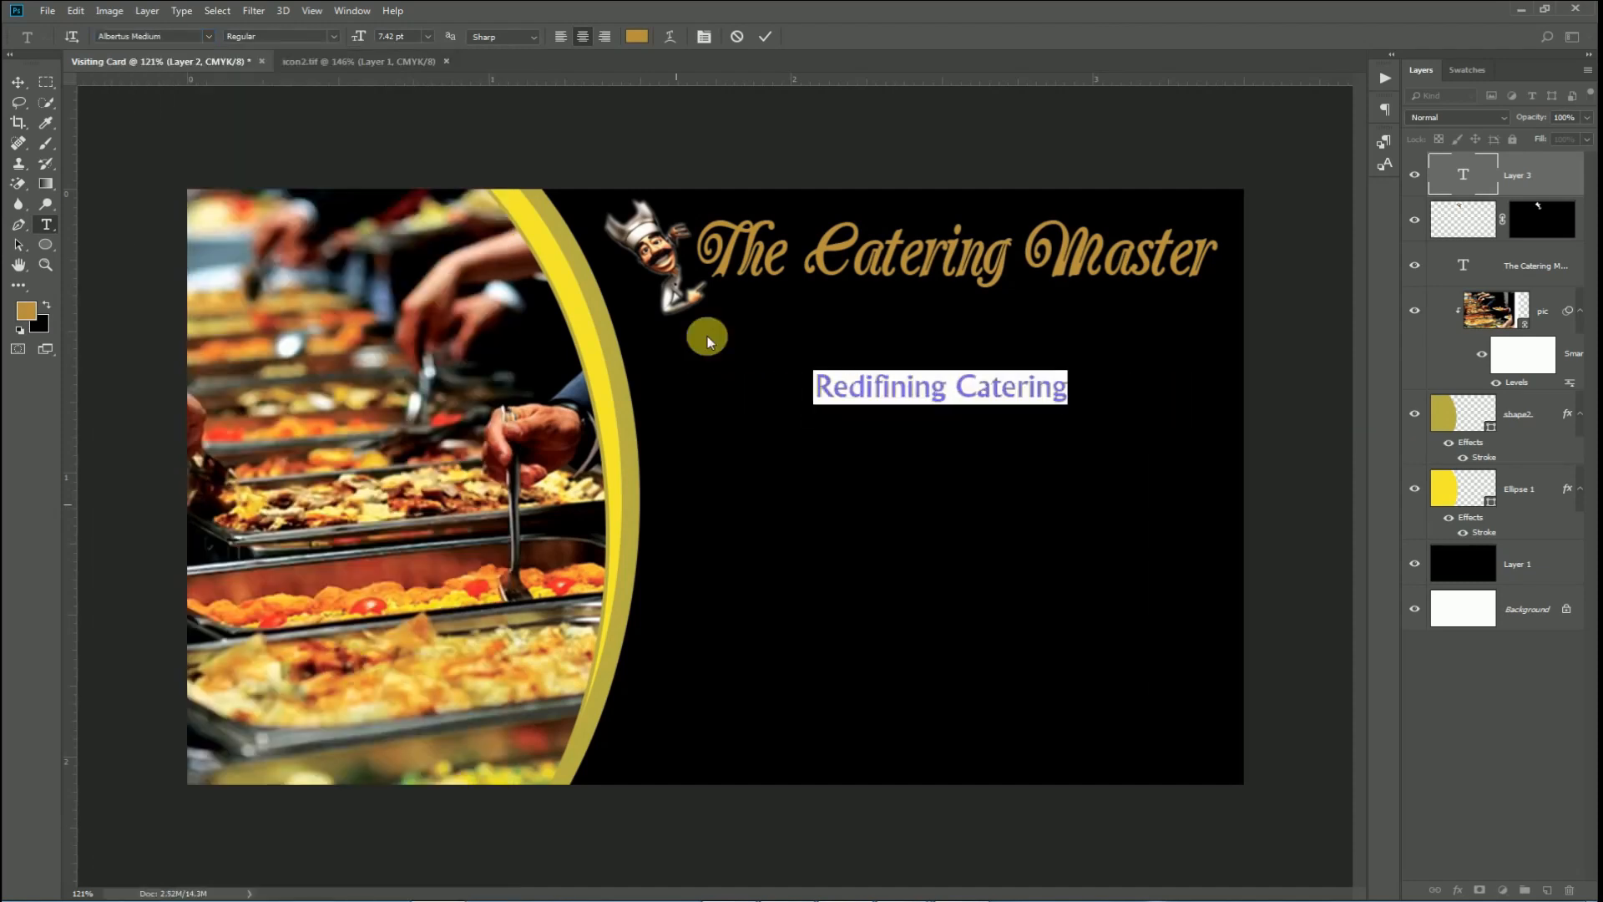
# Make the tagline white and position it just under the title.
pyautogui.click(20, 330)
pyautogui.click(46, 309)
pyautogui.click(765, 35)
pyautogui.press('v')
pyautogui.moveTo(1001, 387); pyautogui.dragTo(1178, 311)
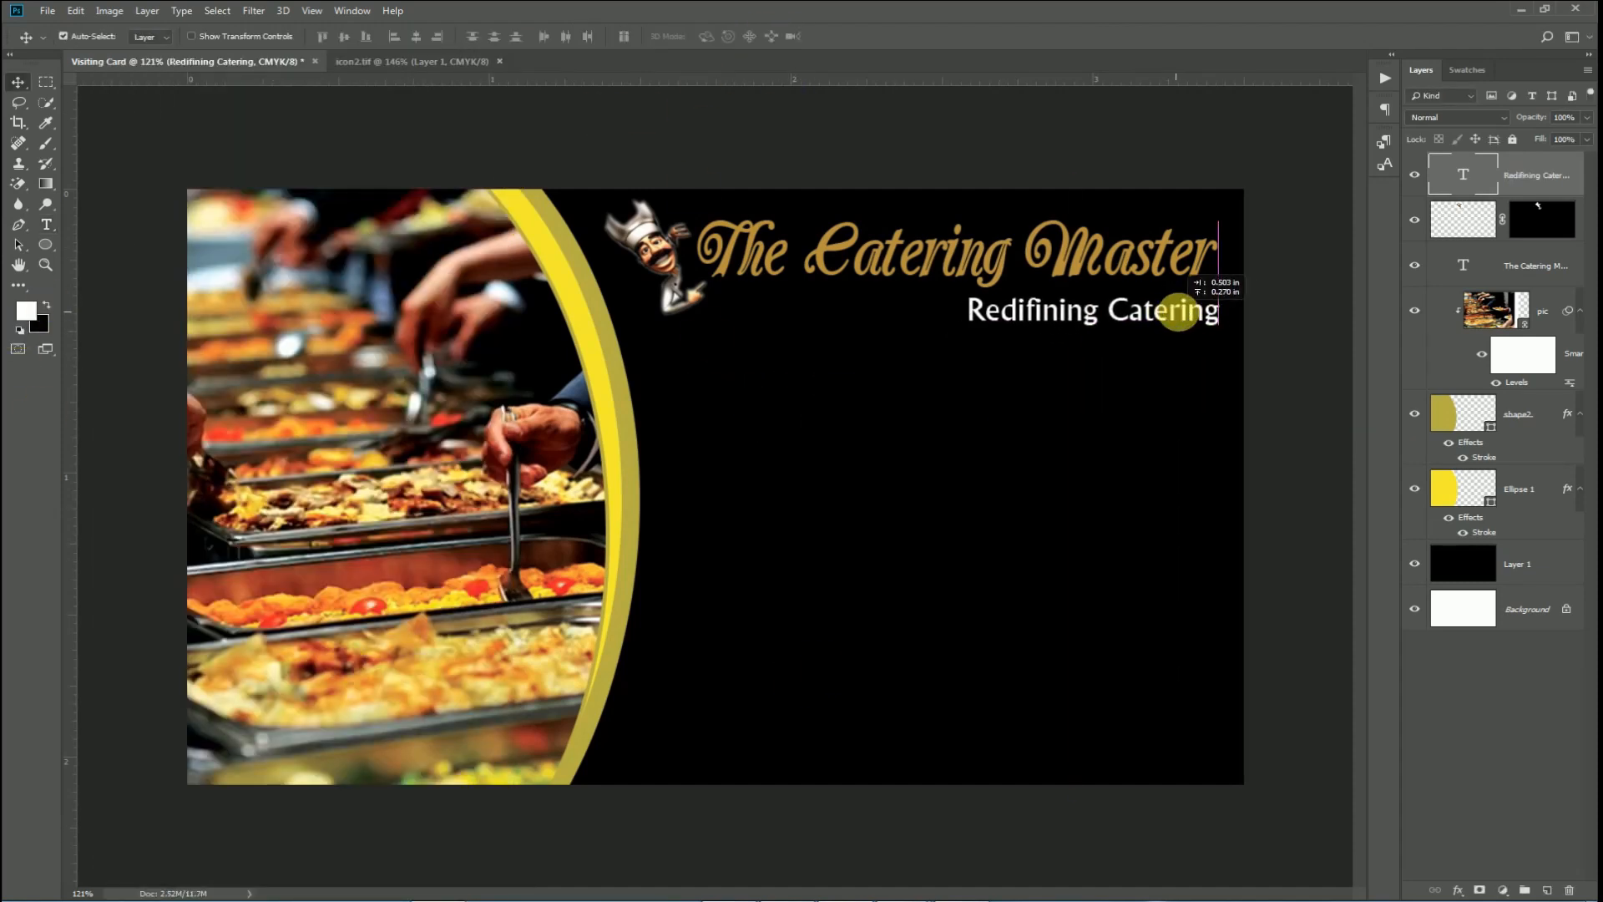
pyautogui.press('Left')
pyautogui.press('Left')
pyautogui.press('Left')
pyautogui.press('Left')
pyautogui.press('Left')
pyautogui.press('Left')
pyautogui.press('Left')
pyautogui.press('Left')
pyautogui.press('Left')
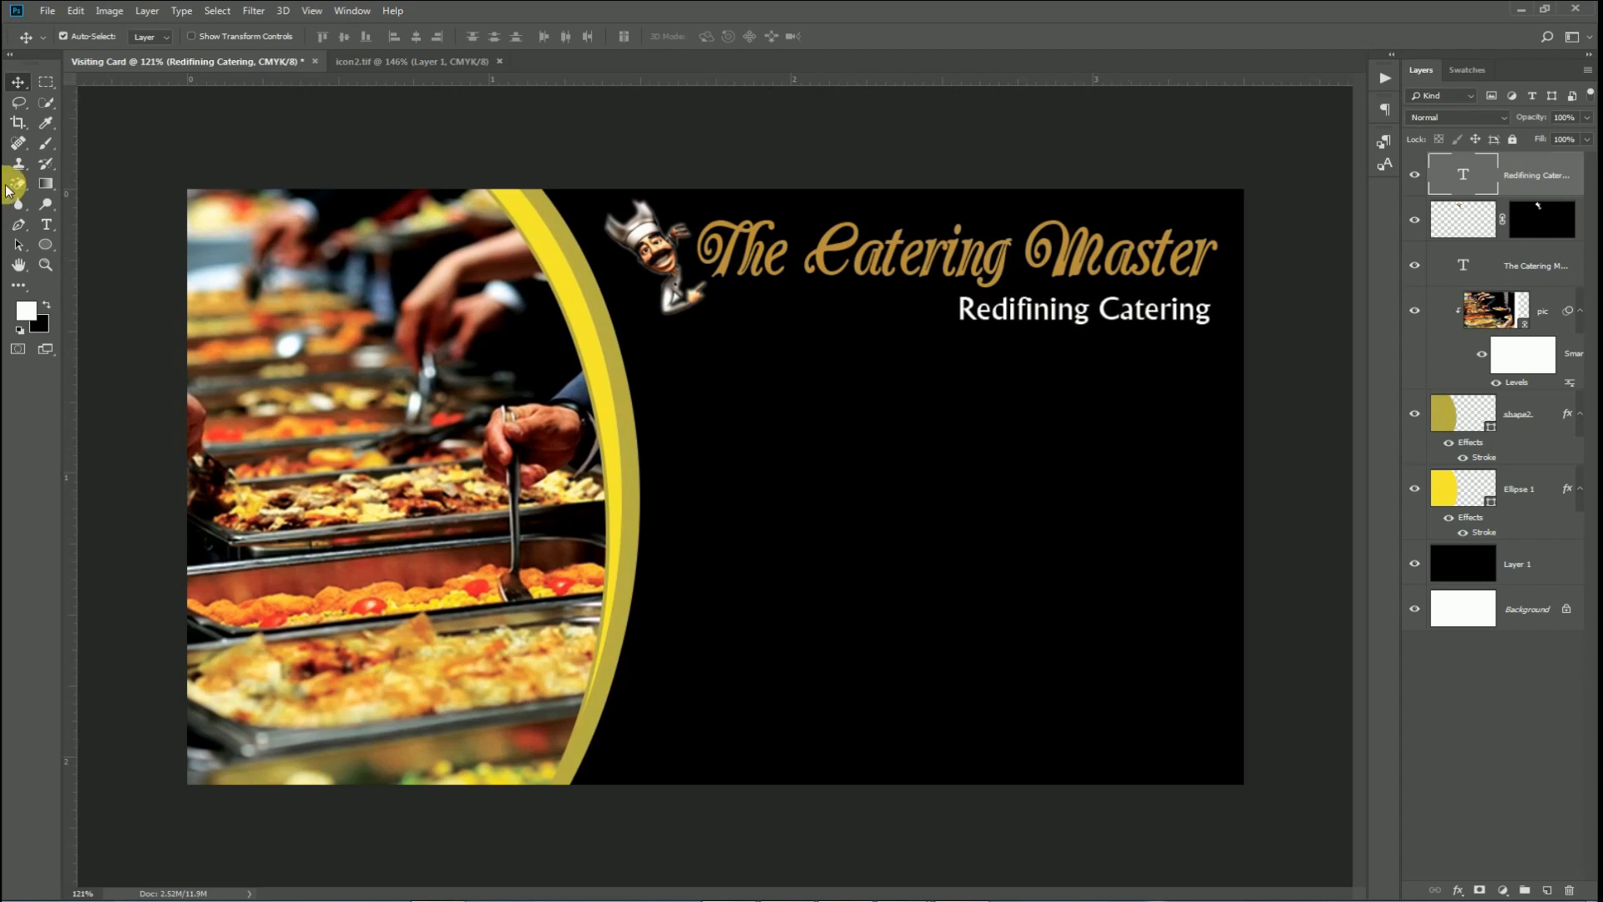
# Select a thin strip under the tagline on a new layer and sample the title's gold.
pyautogui.rightClick(46, 81)
pyautogui.click(100, 69)
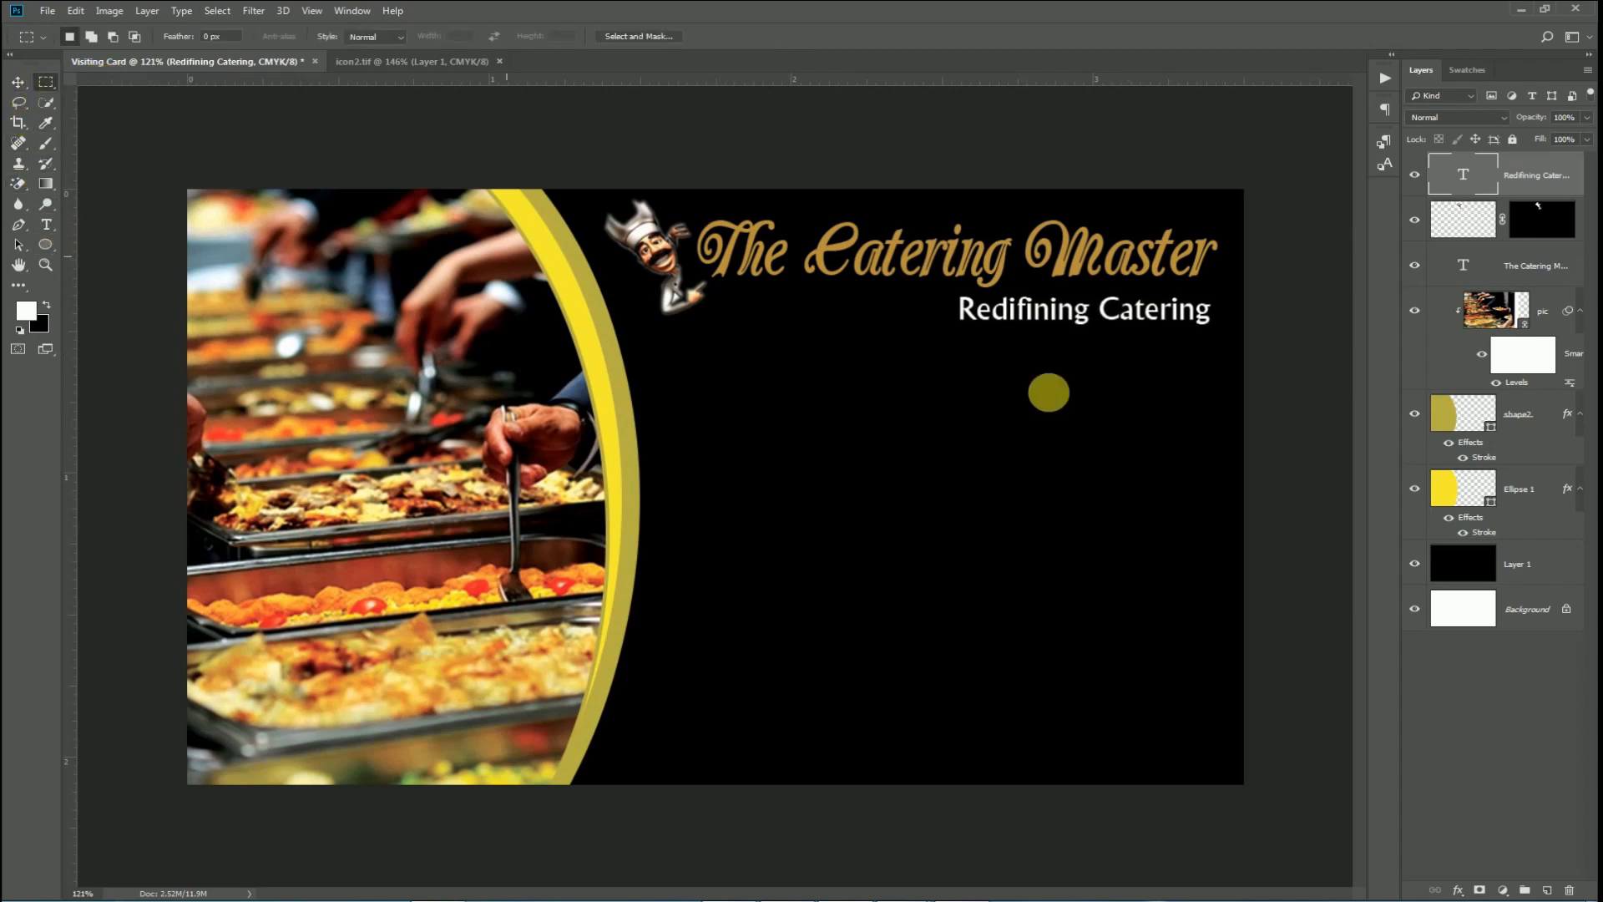
pyautogui.moveTo(959, 332); pyautogui.dragTo(1219, 336)
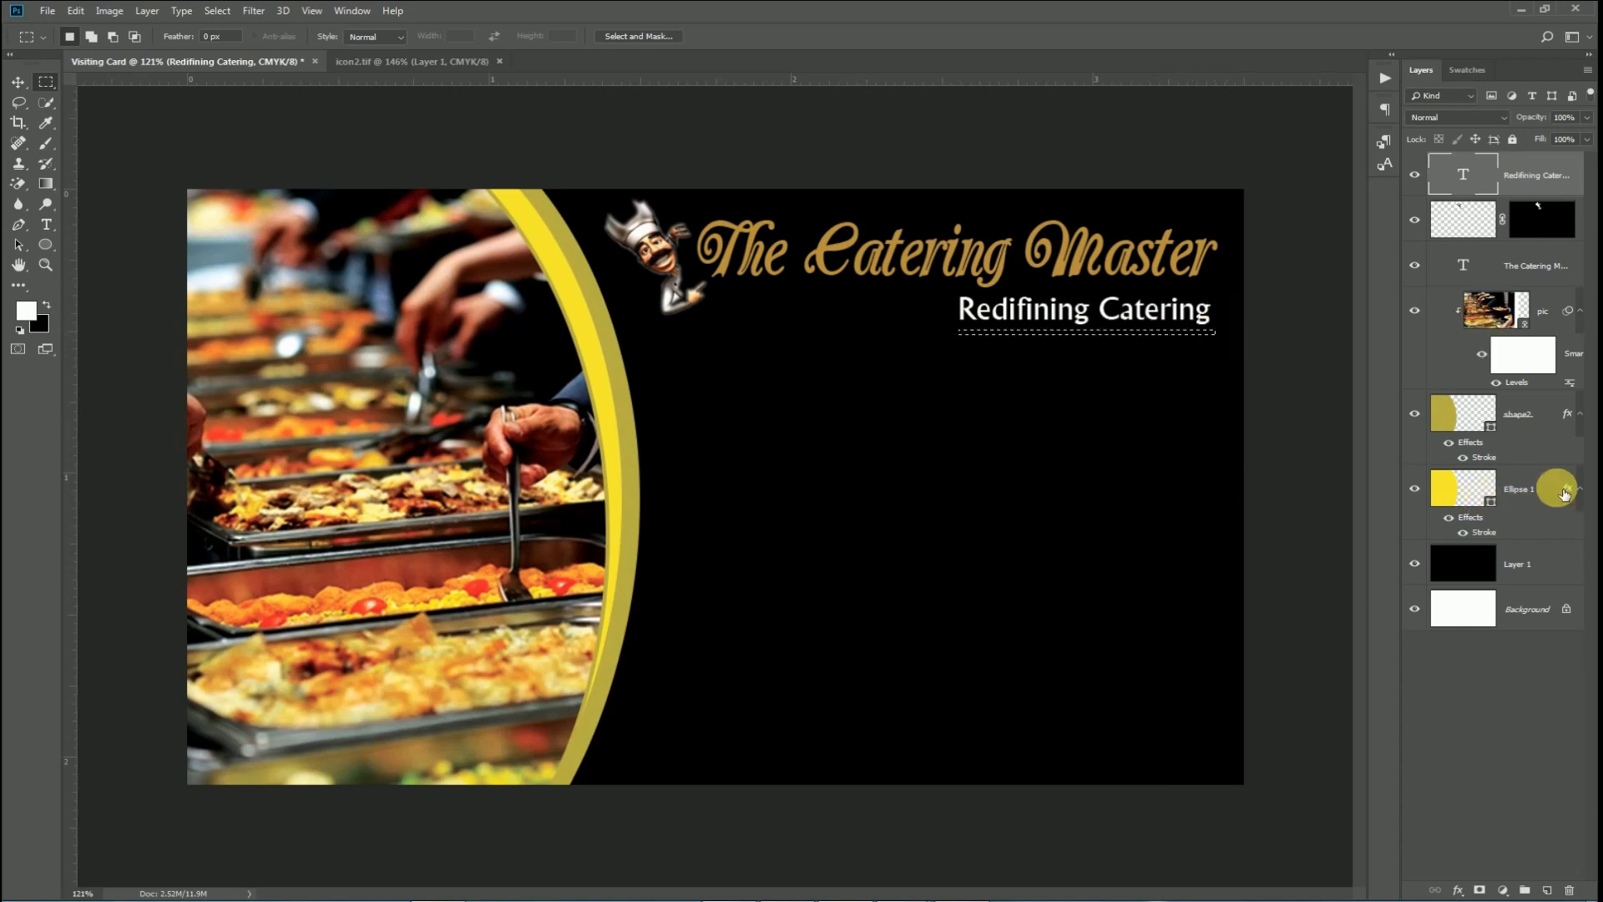
pyautogui.click(1536, 565)
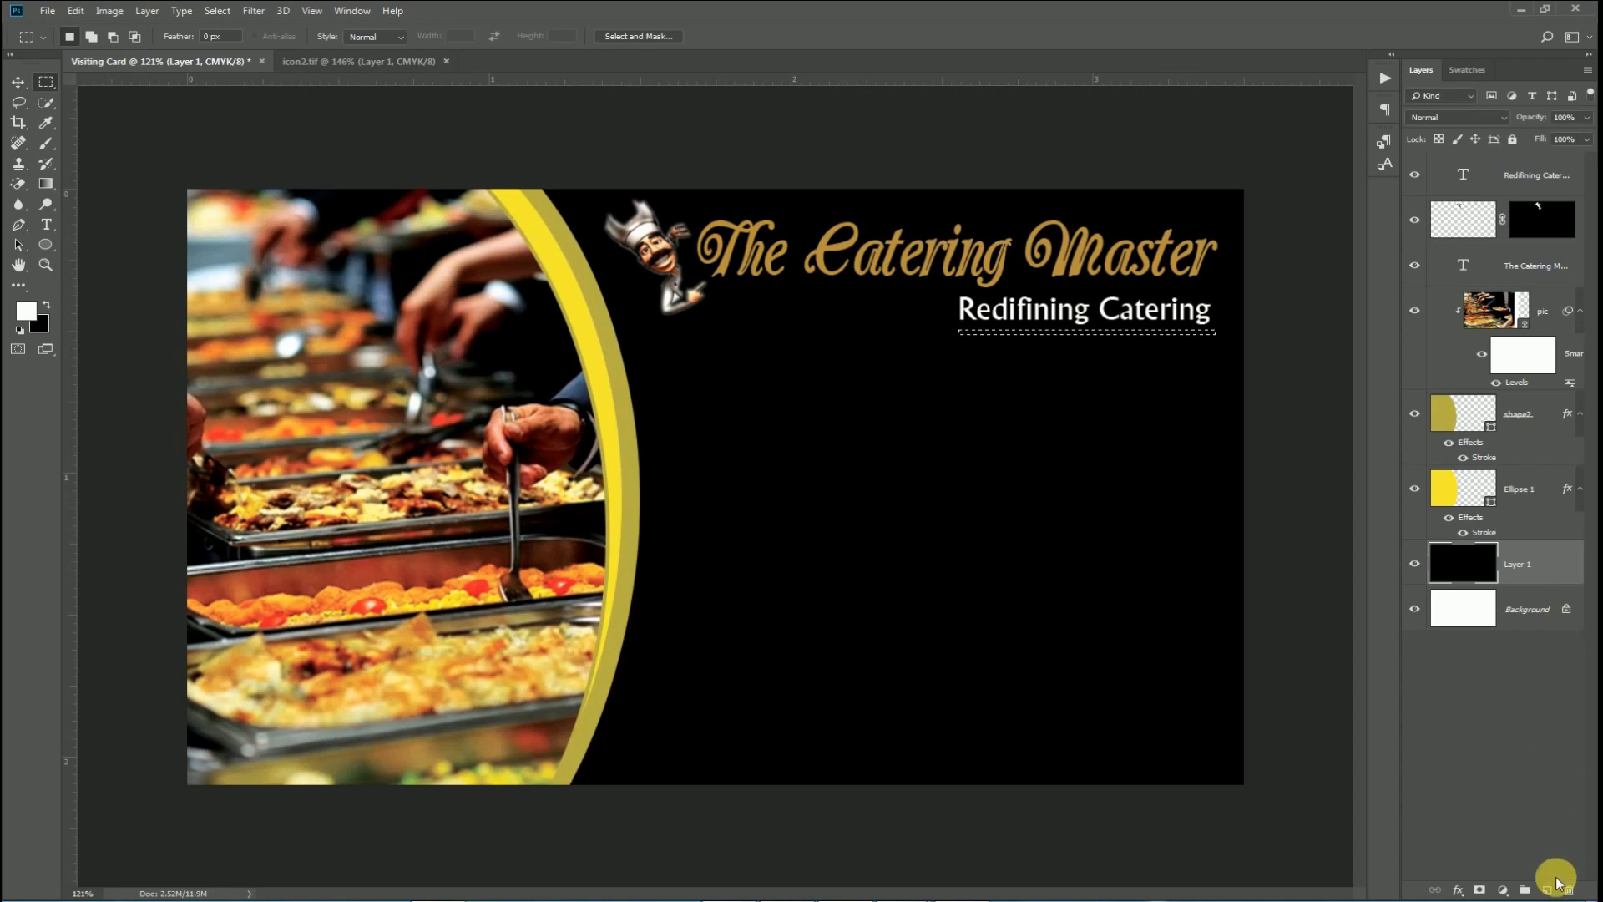
pyautogui.click(1547, 890)
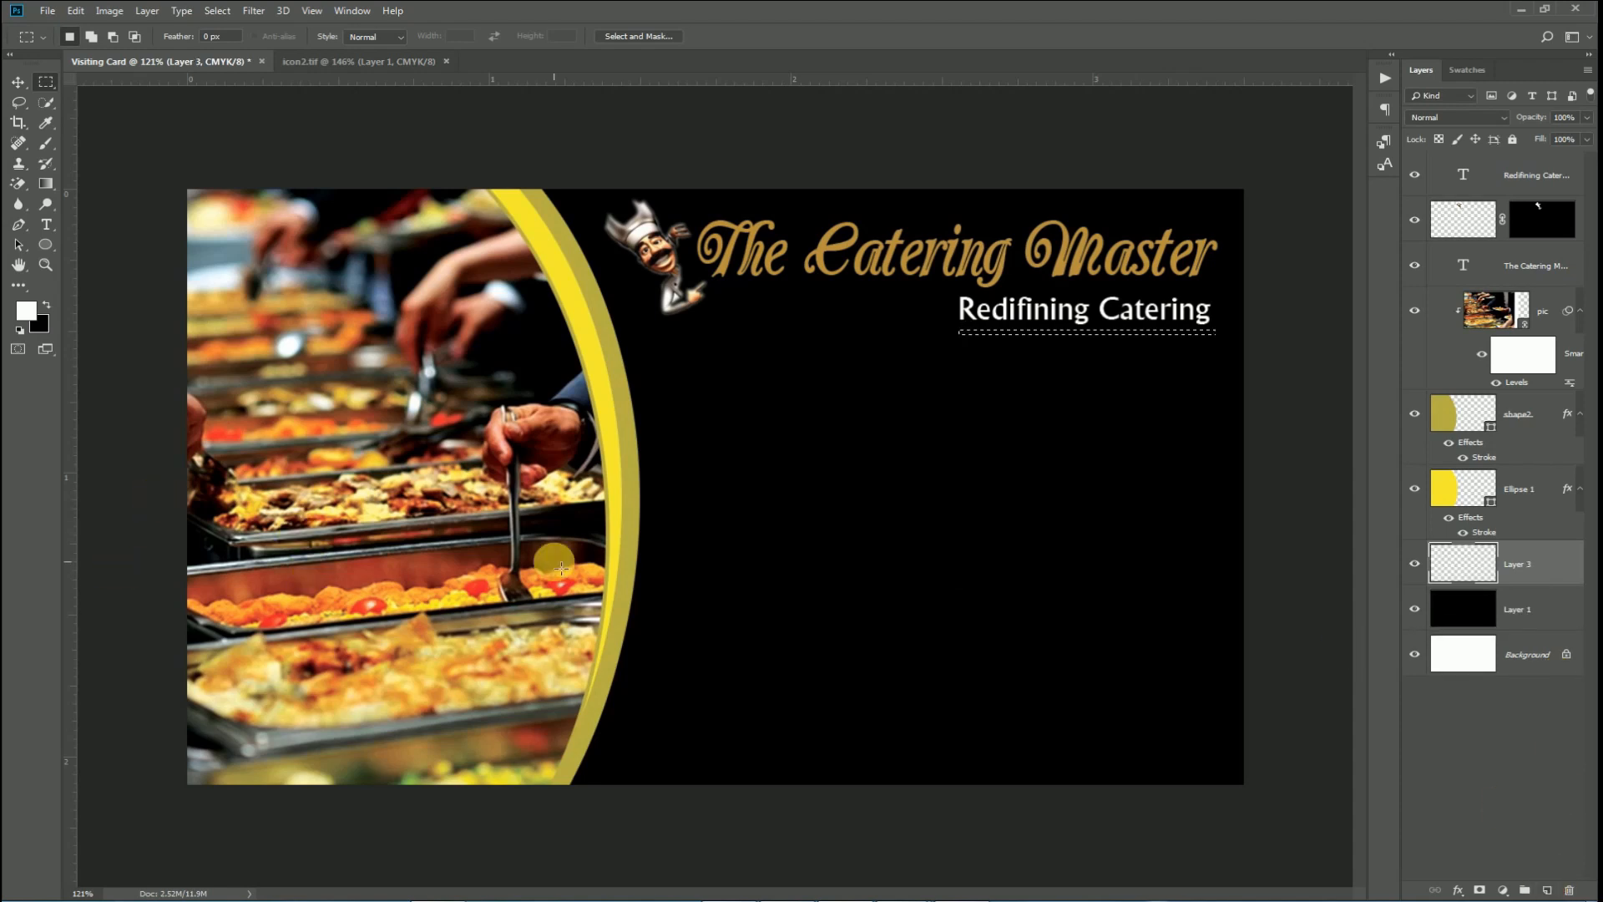
pyautogui.press('i')
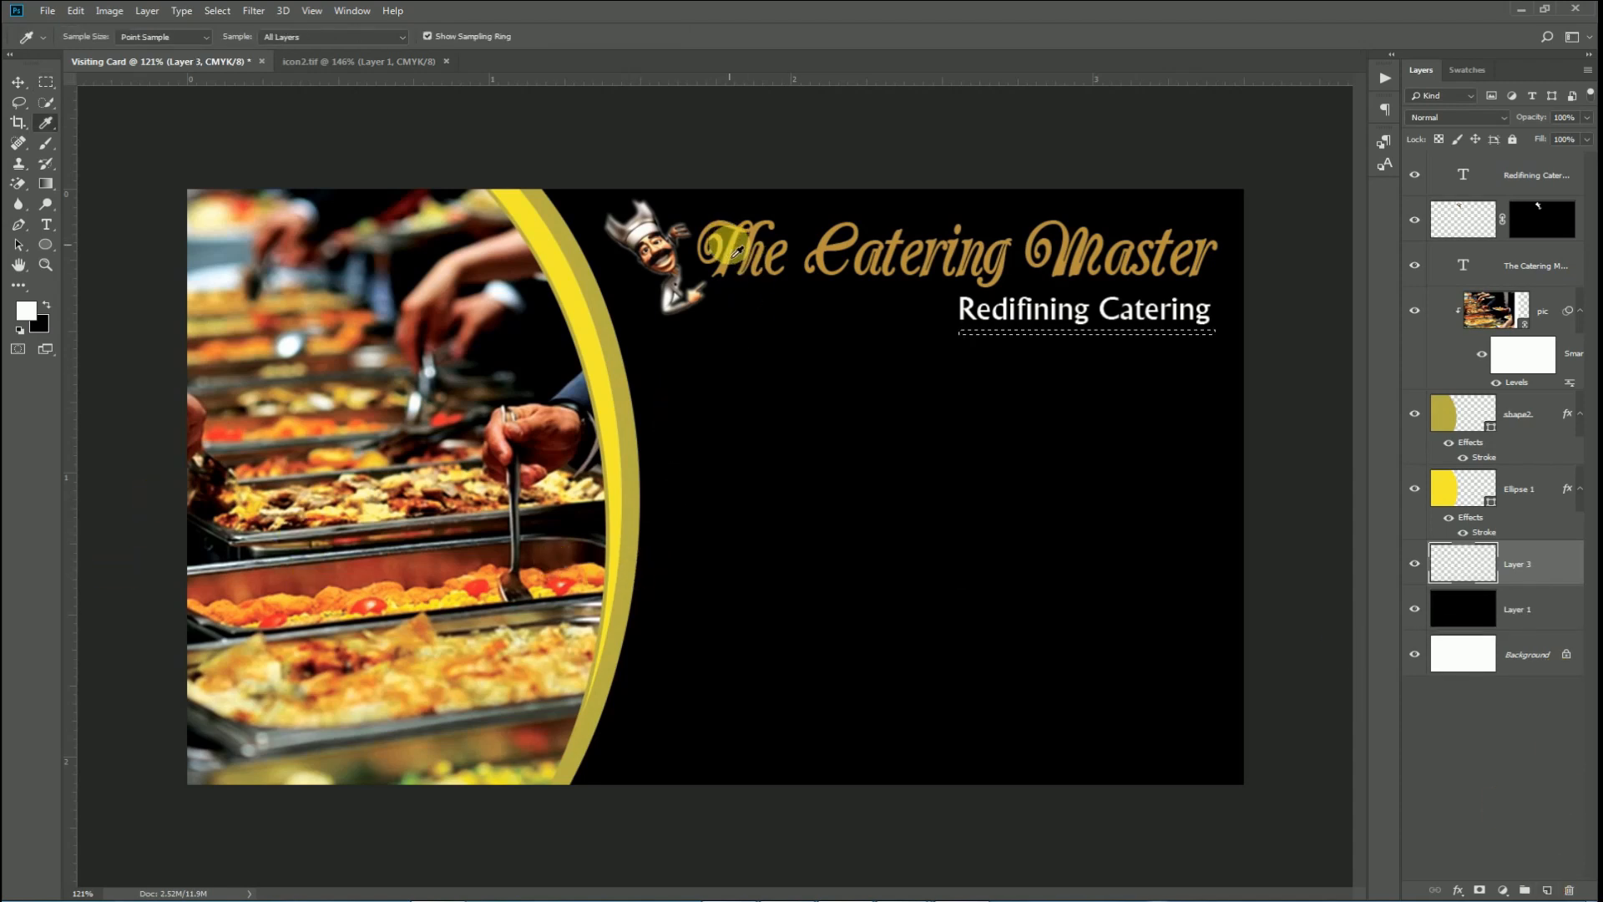
pyautogui.moveTo(735, 264); pyautogui.dragTo(207, 548)
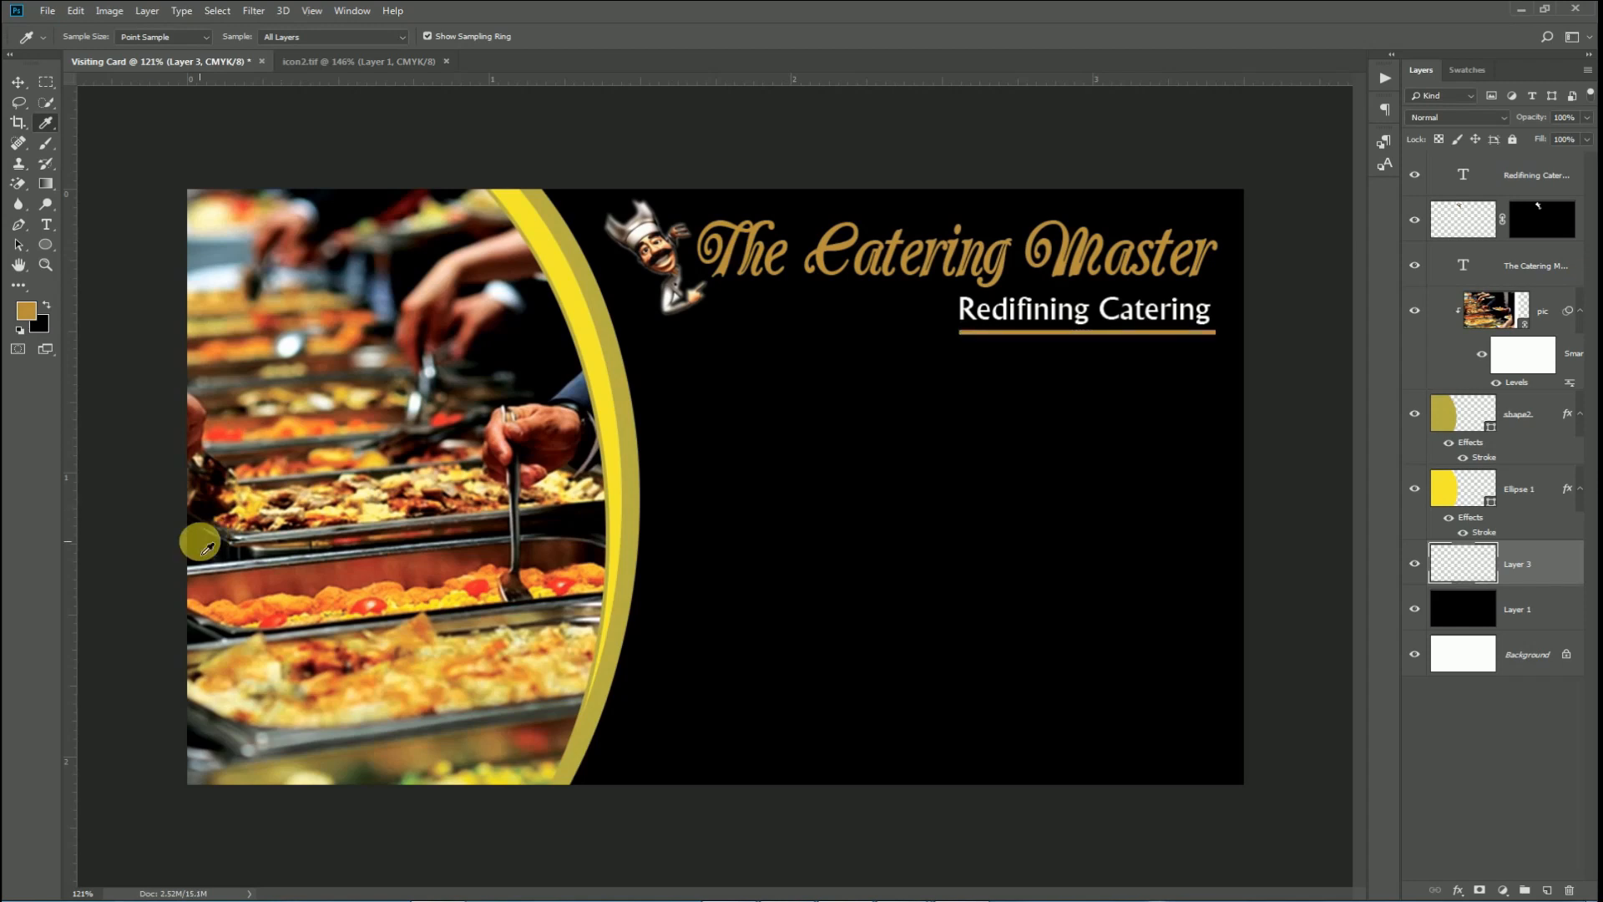
pyautogui.press('v')
pyautogui.scroll(5, 1091, 376)
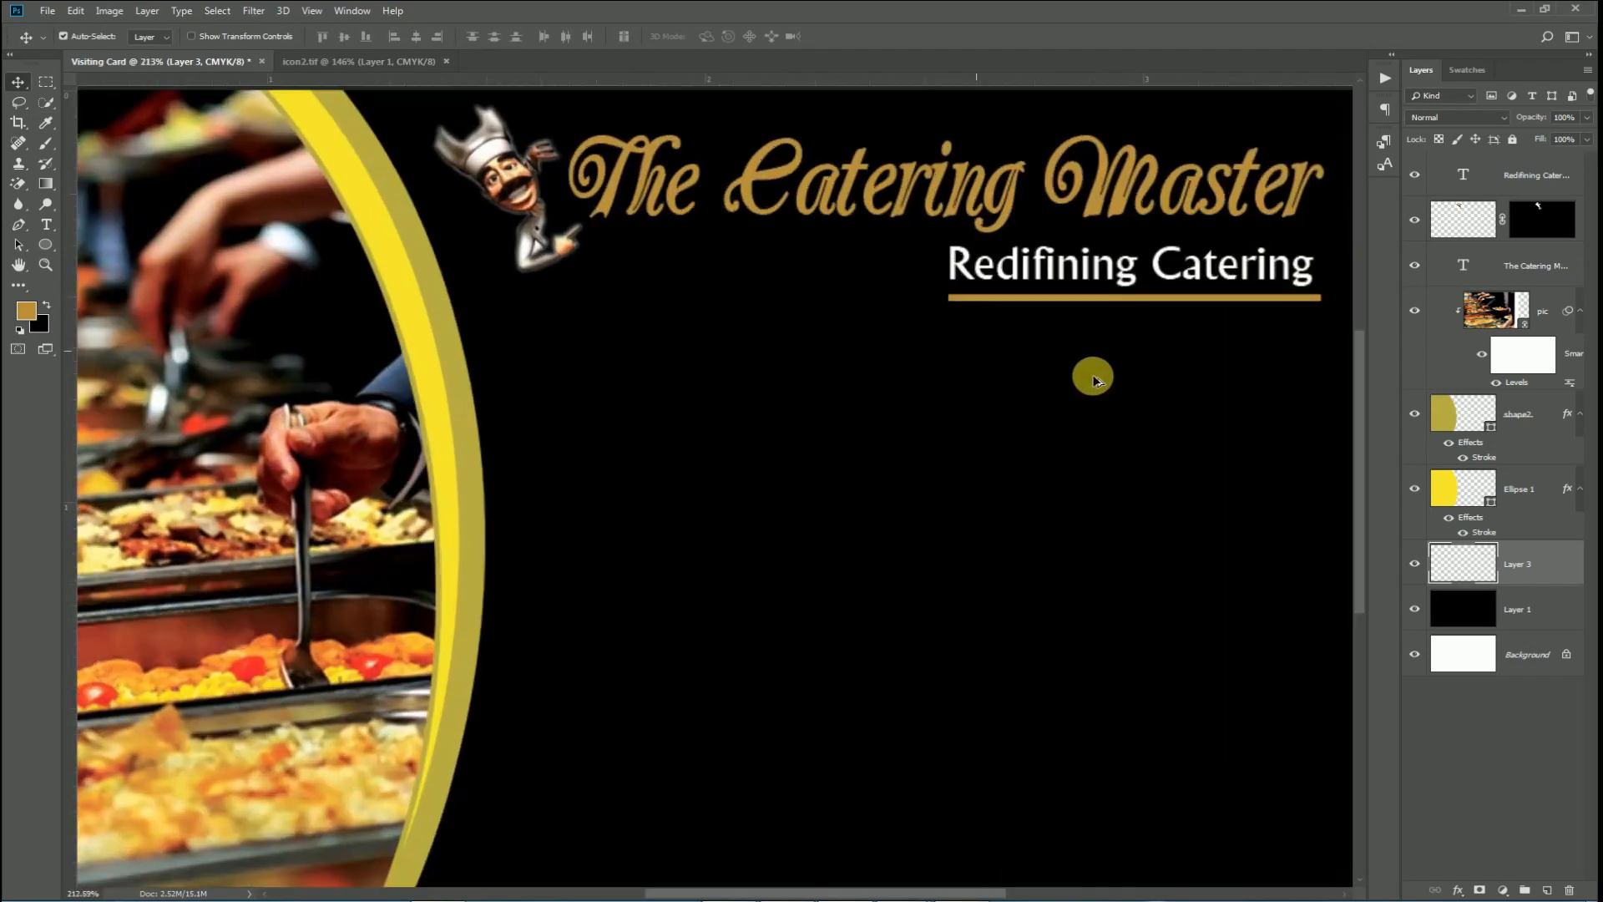
pyautogui.moveTo(1091, 251); pyautogui.dragTo(603, 337)
# Draw a small five-point custom-shape star beside the yellow arc.
pyautogui.rightClick(46, 244)
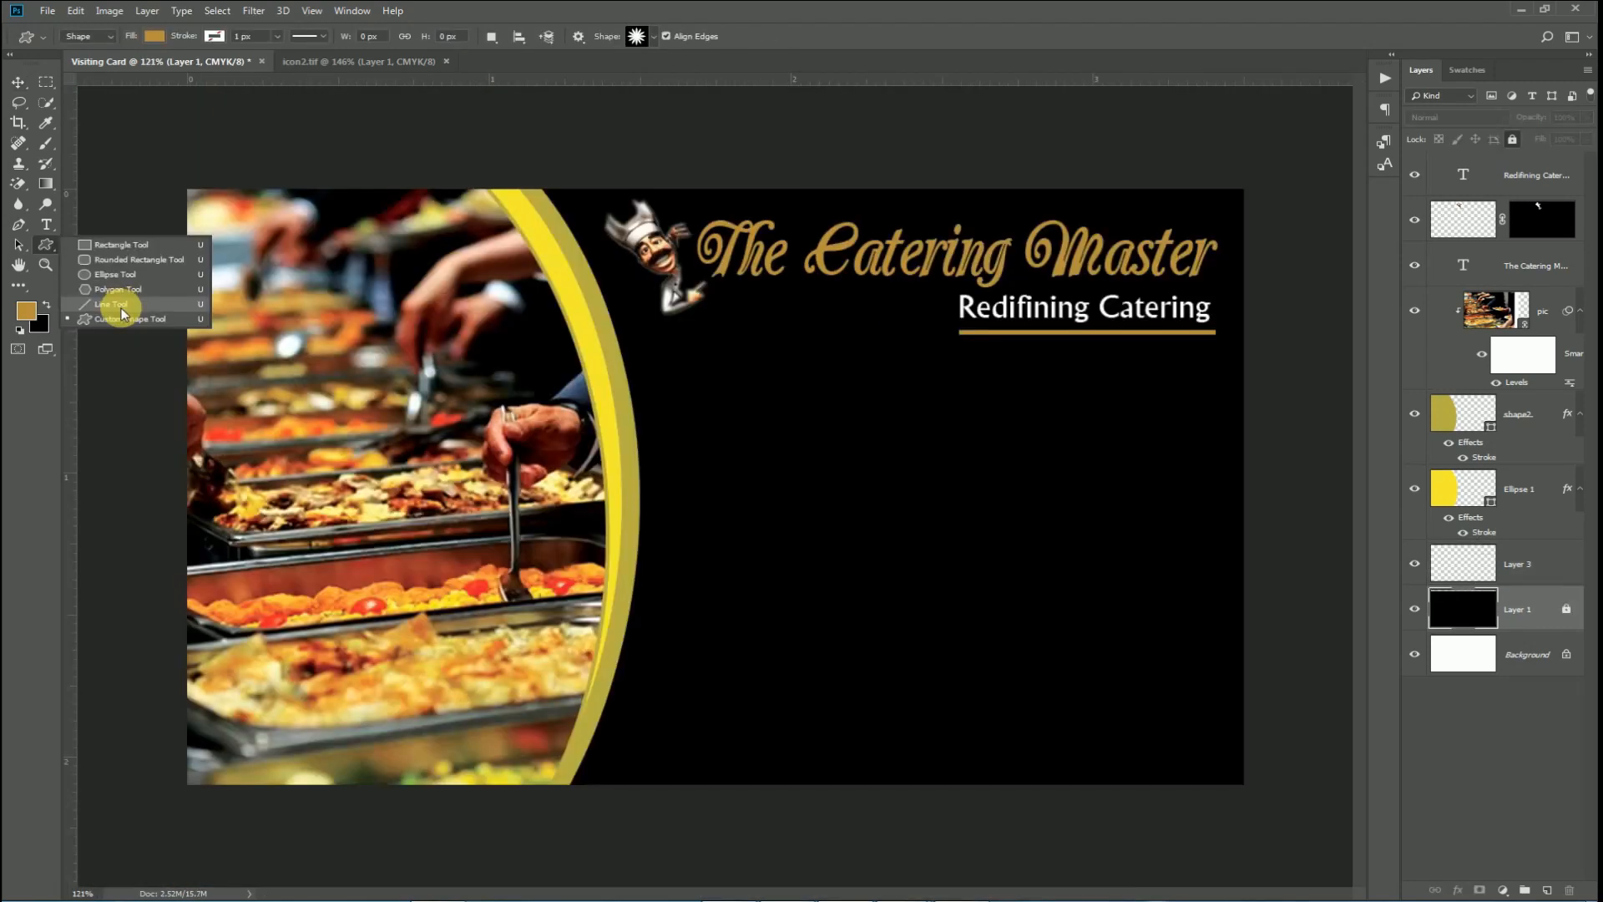
pyautogui.click(117, 318)
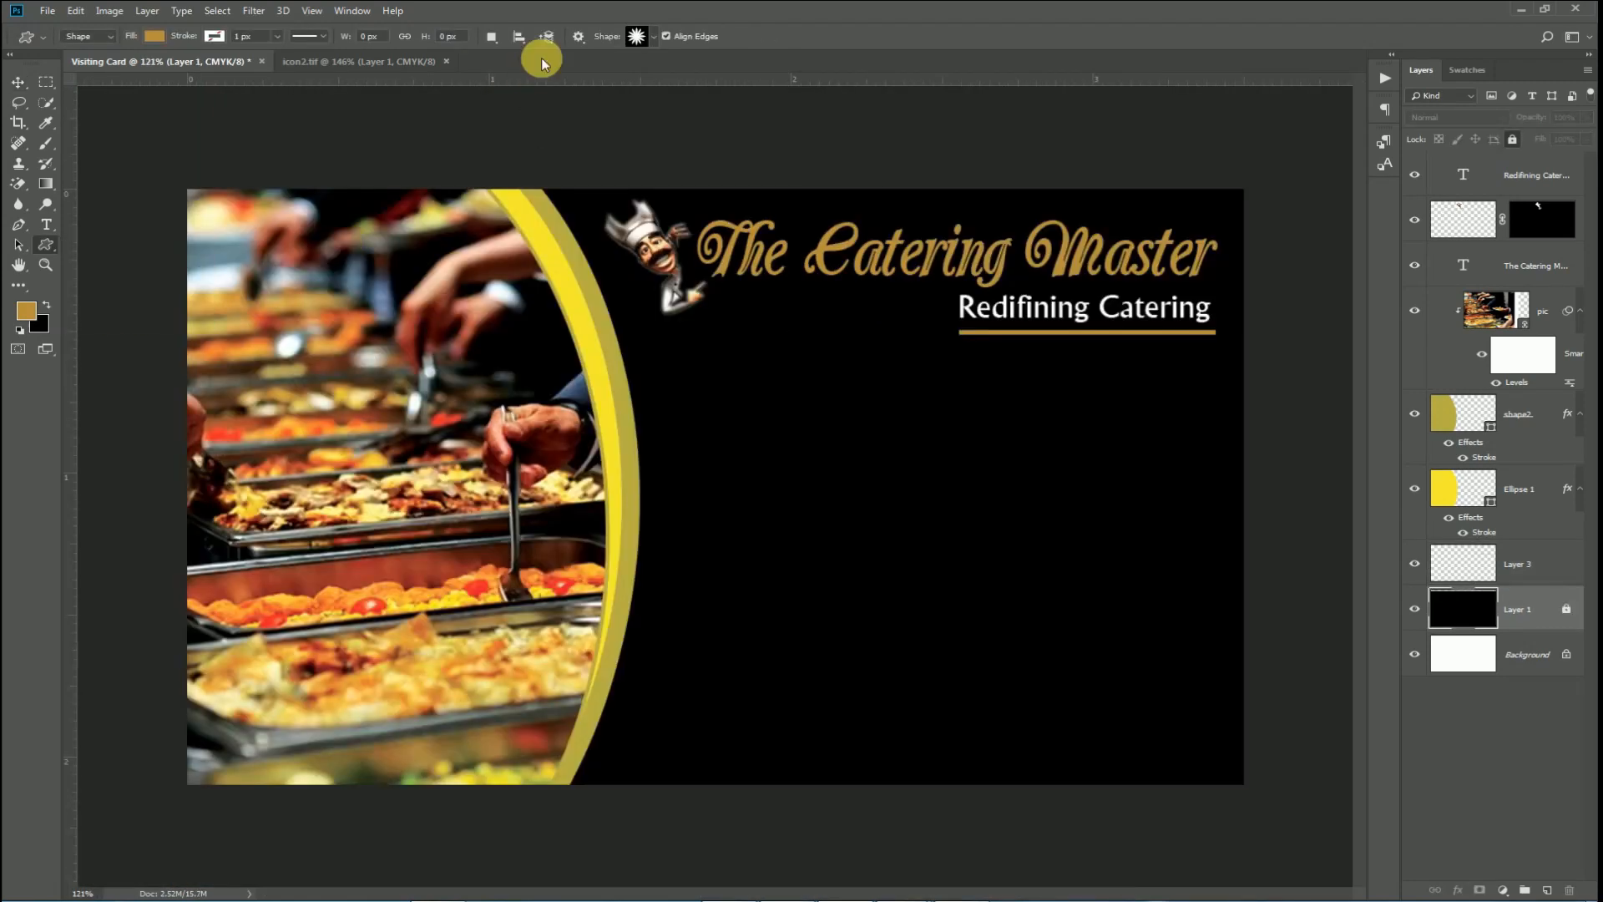
pyautogui.click(637, 37)
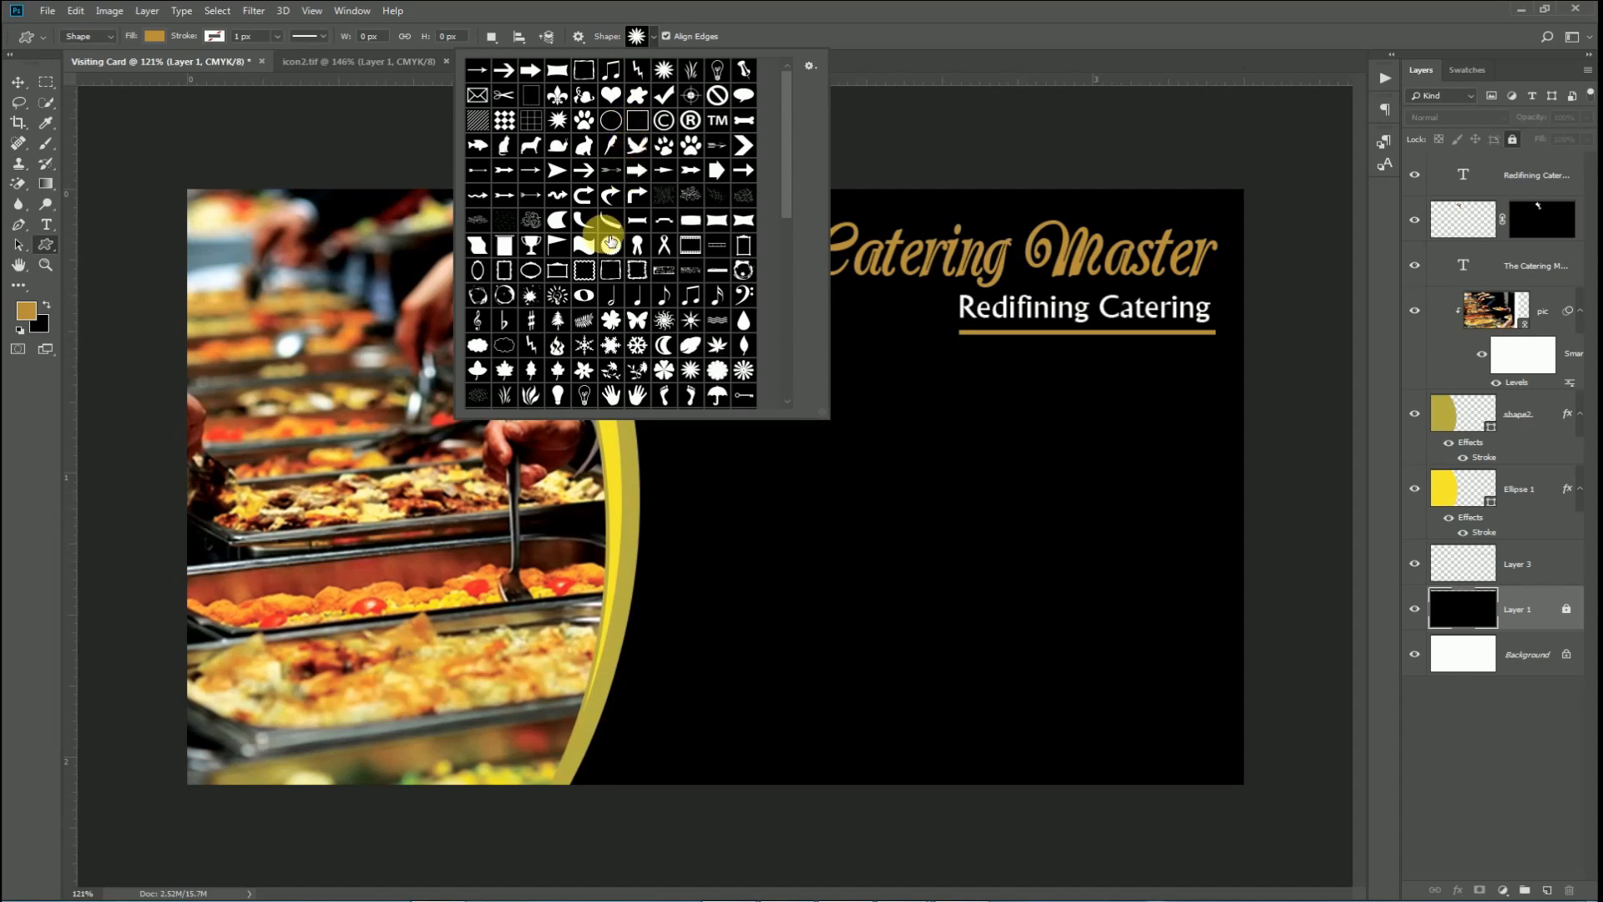
pyautogui.scroll(-2, 576, 367)
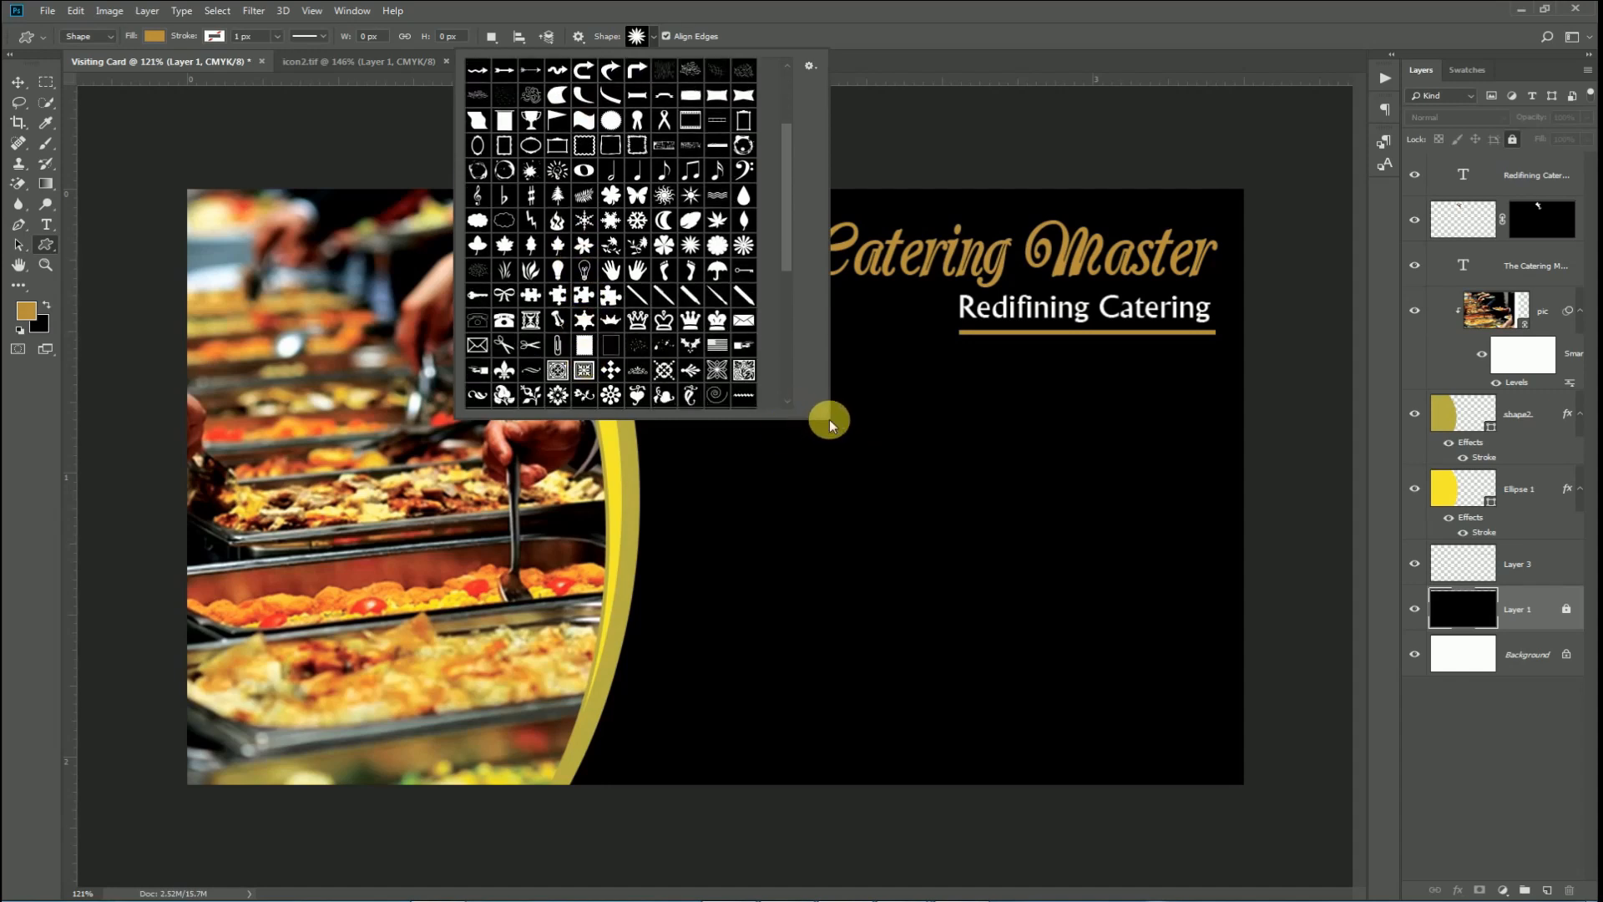
pyautogui.moveTo(834, 431); pyautogui.dragTo(1139, 700)
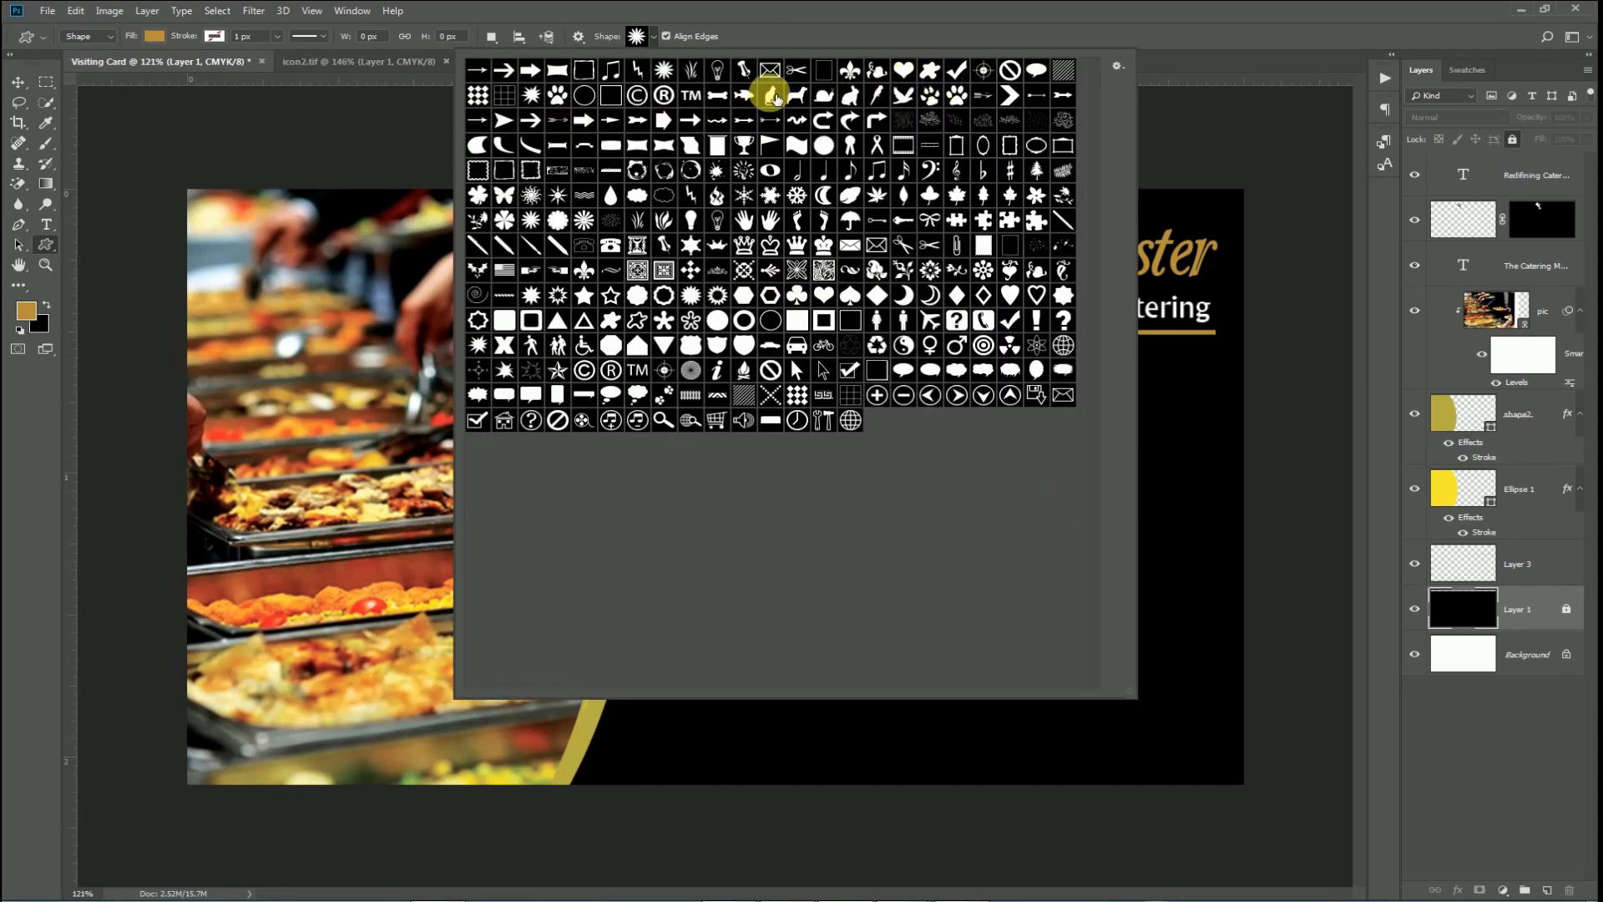
pyautogui.click(587, 293)
pyautogui.press('Return')
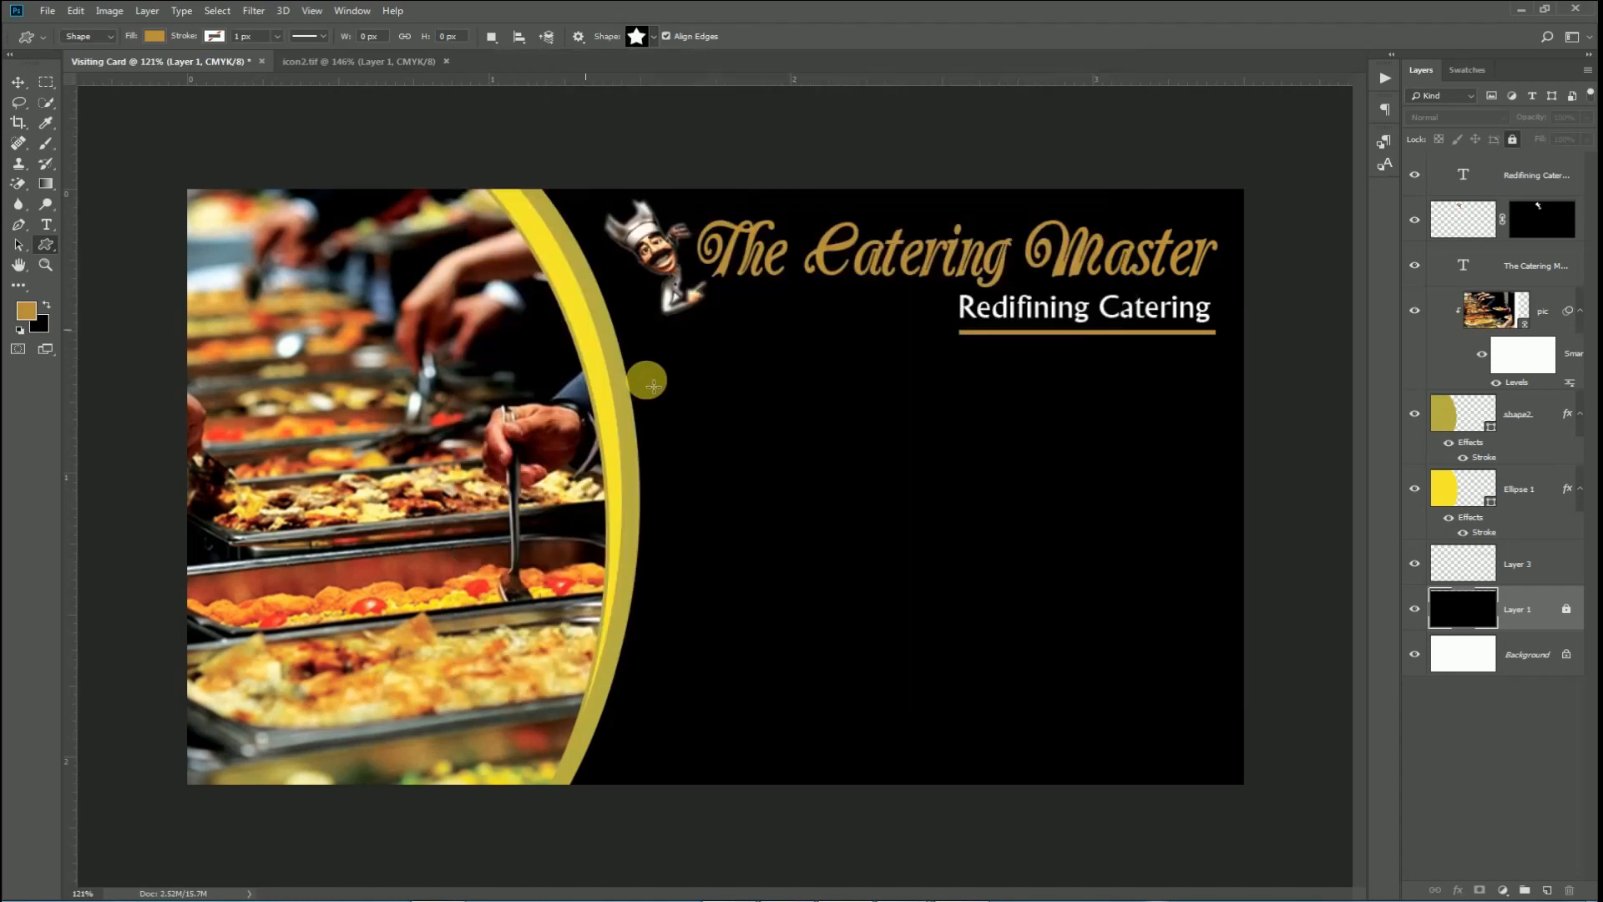
pyautogui.moveTo(679, 390); pyautogui.dragTo(718, 448)
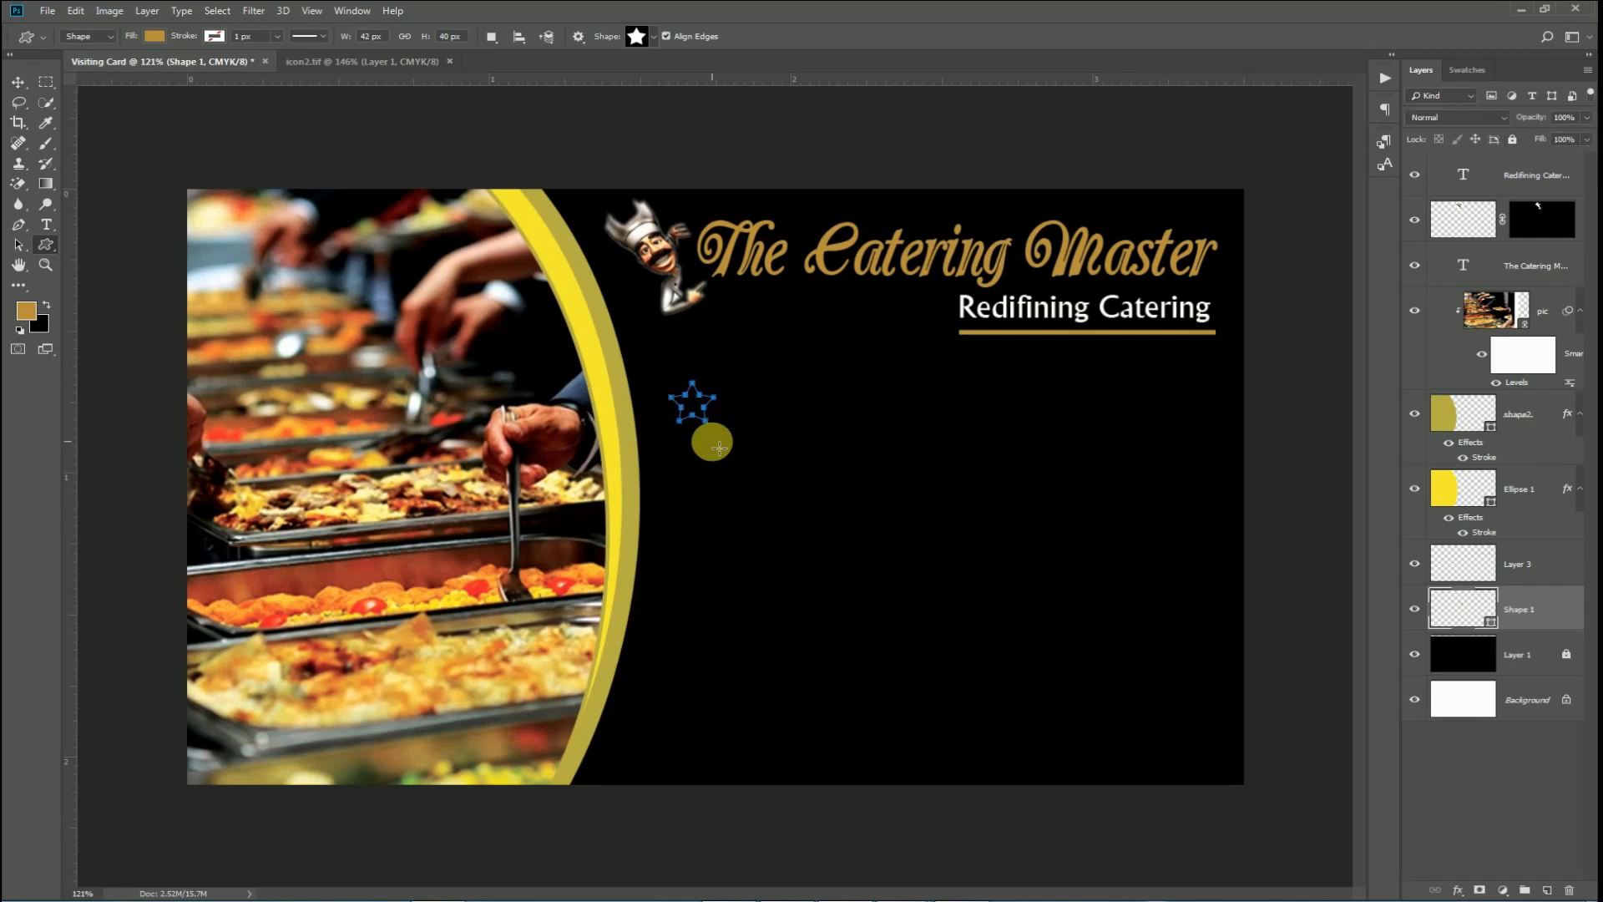
pyautogui.click(155, 36)
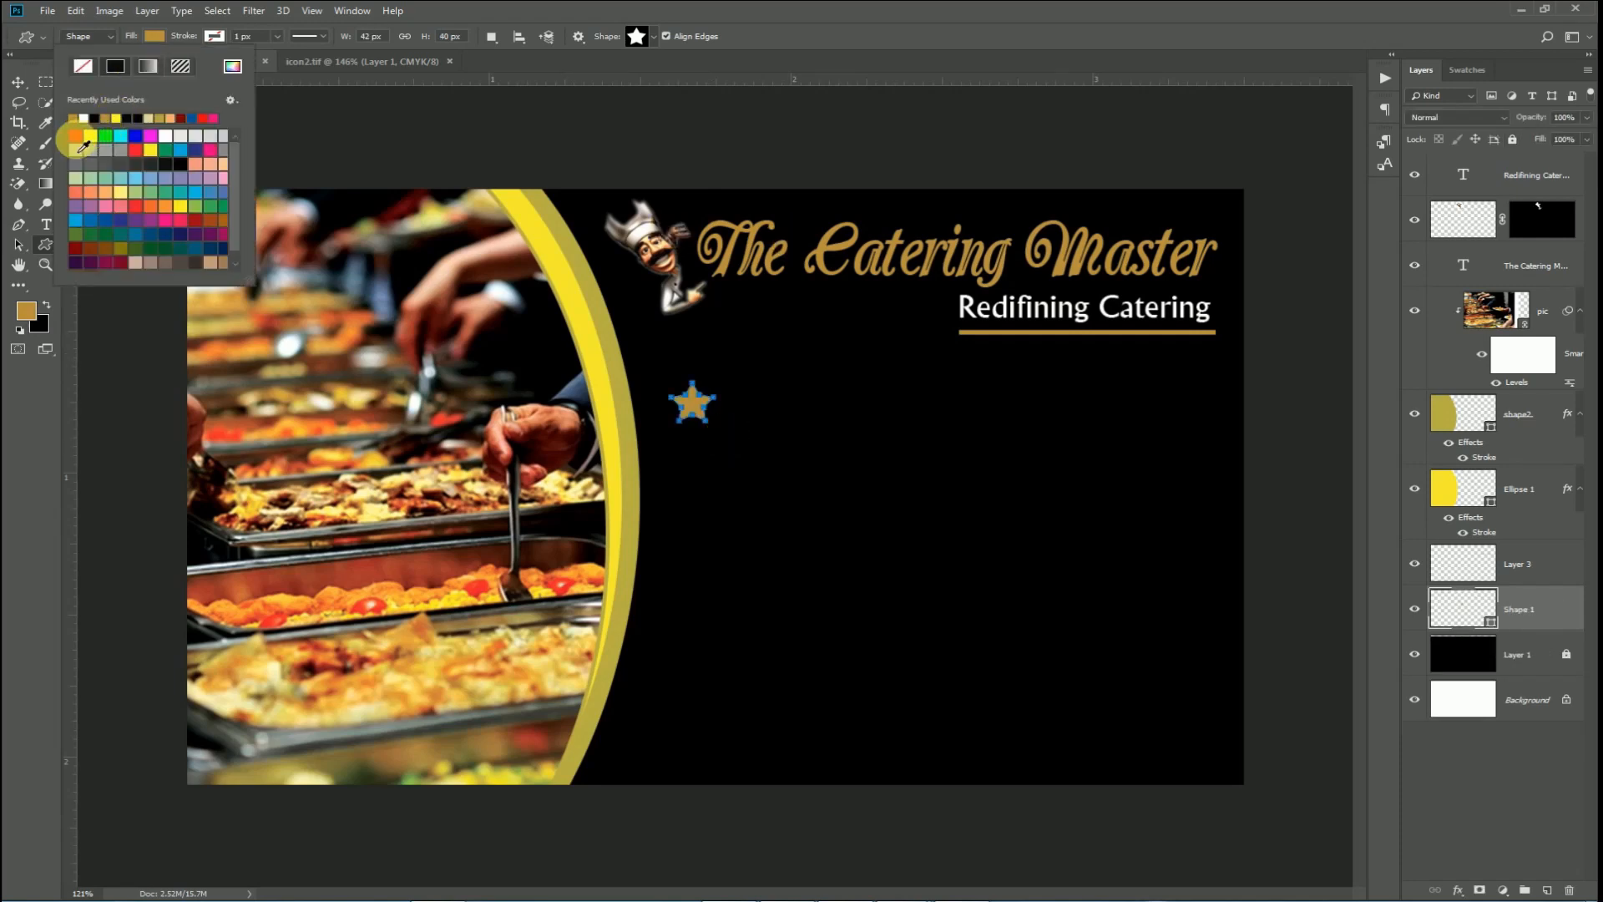
# Fill the star red and add the REFRESHMENT label to its right.
pyautogui.click(18, 82)
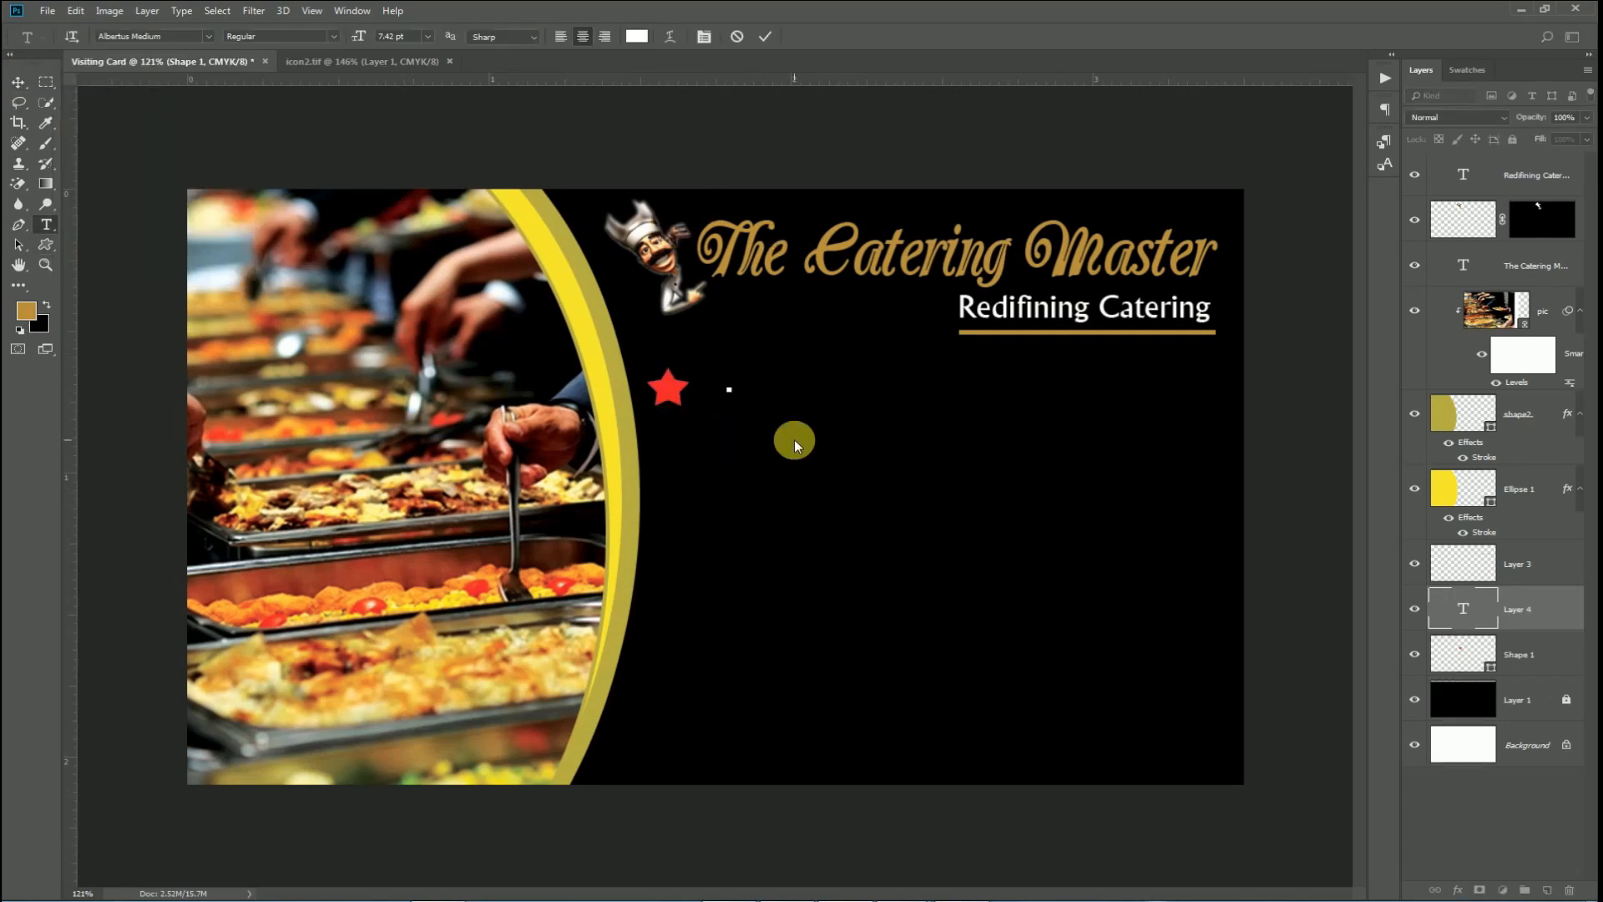
pyautogui.write('REFRESHMENT')
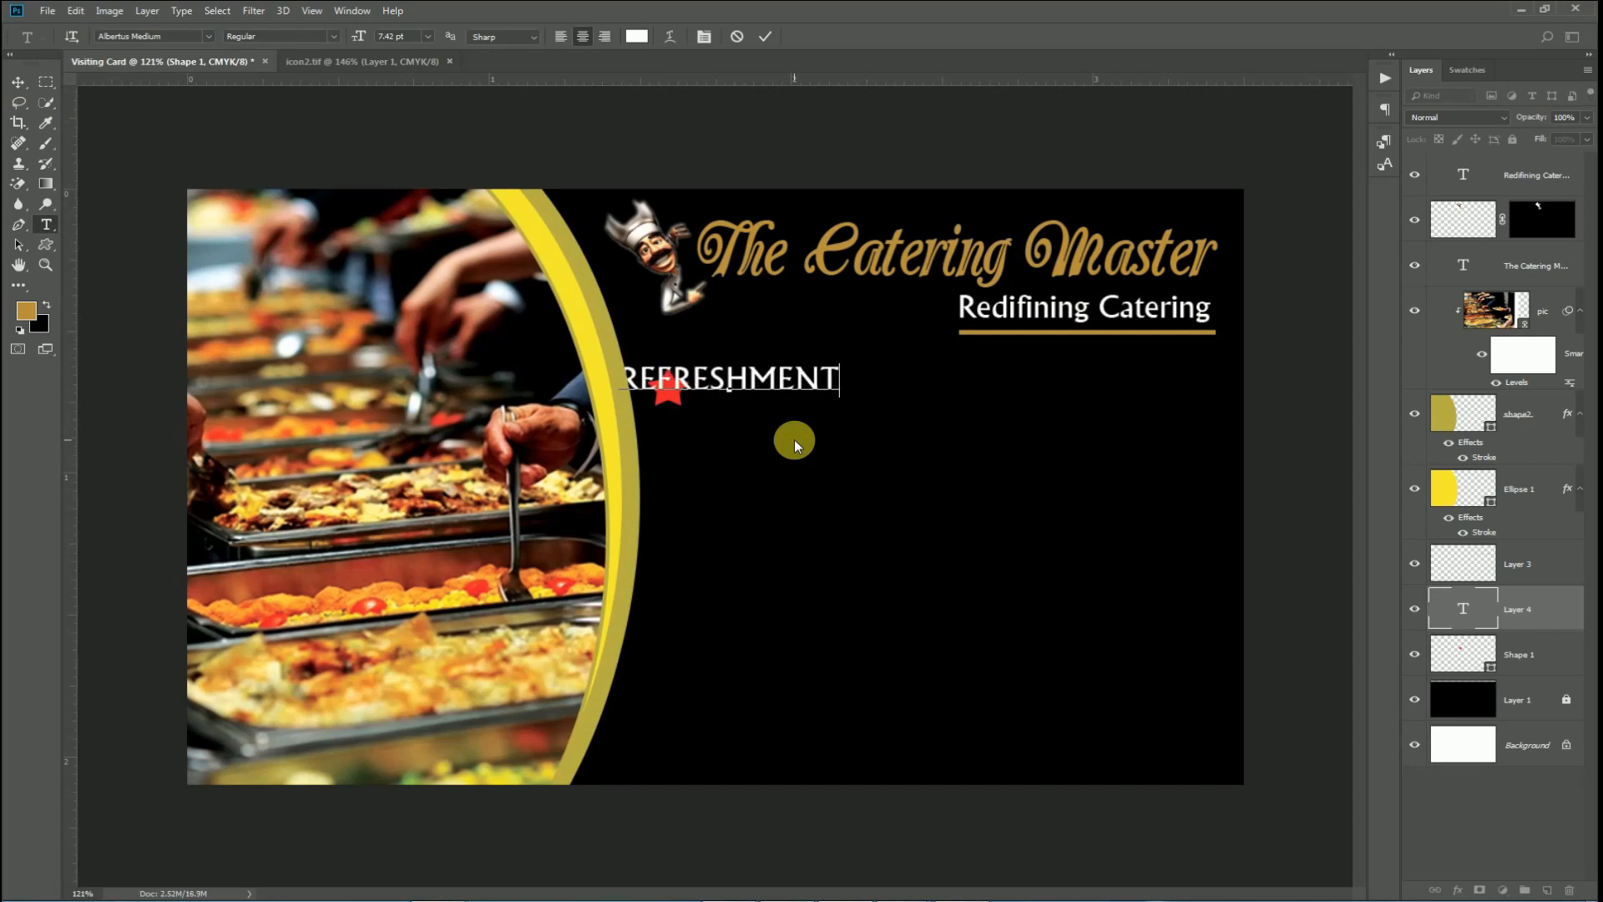
pyautogui.click(774, 37)
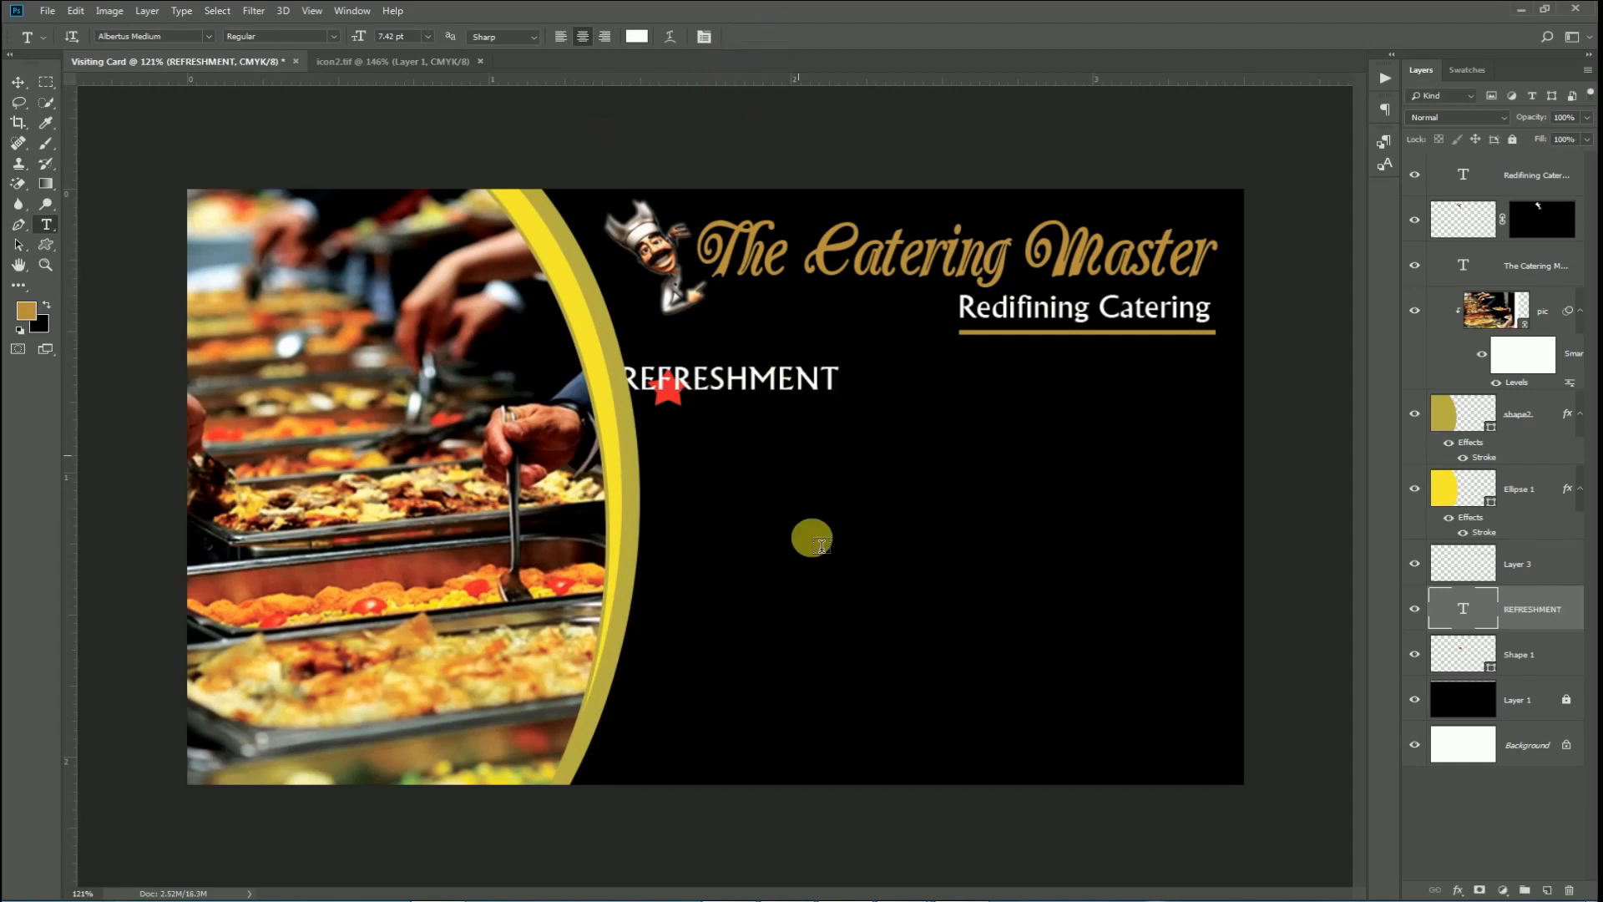
pyautogui.press('v')
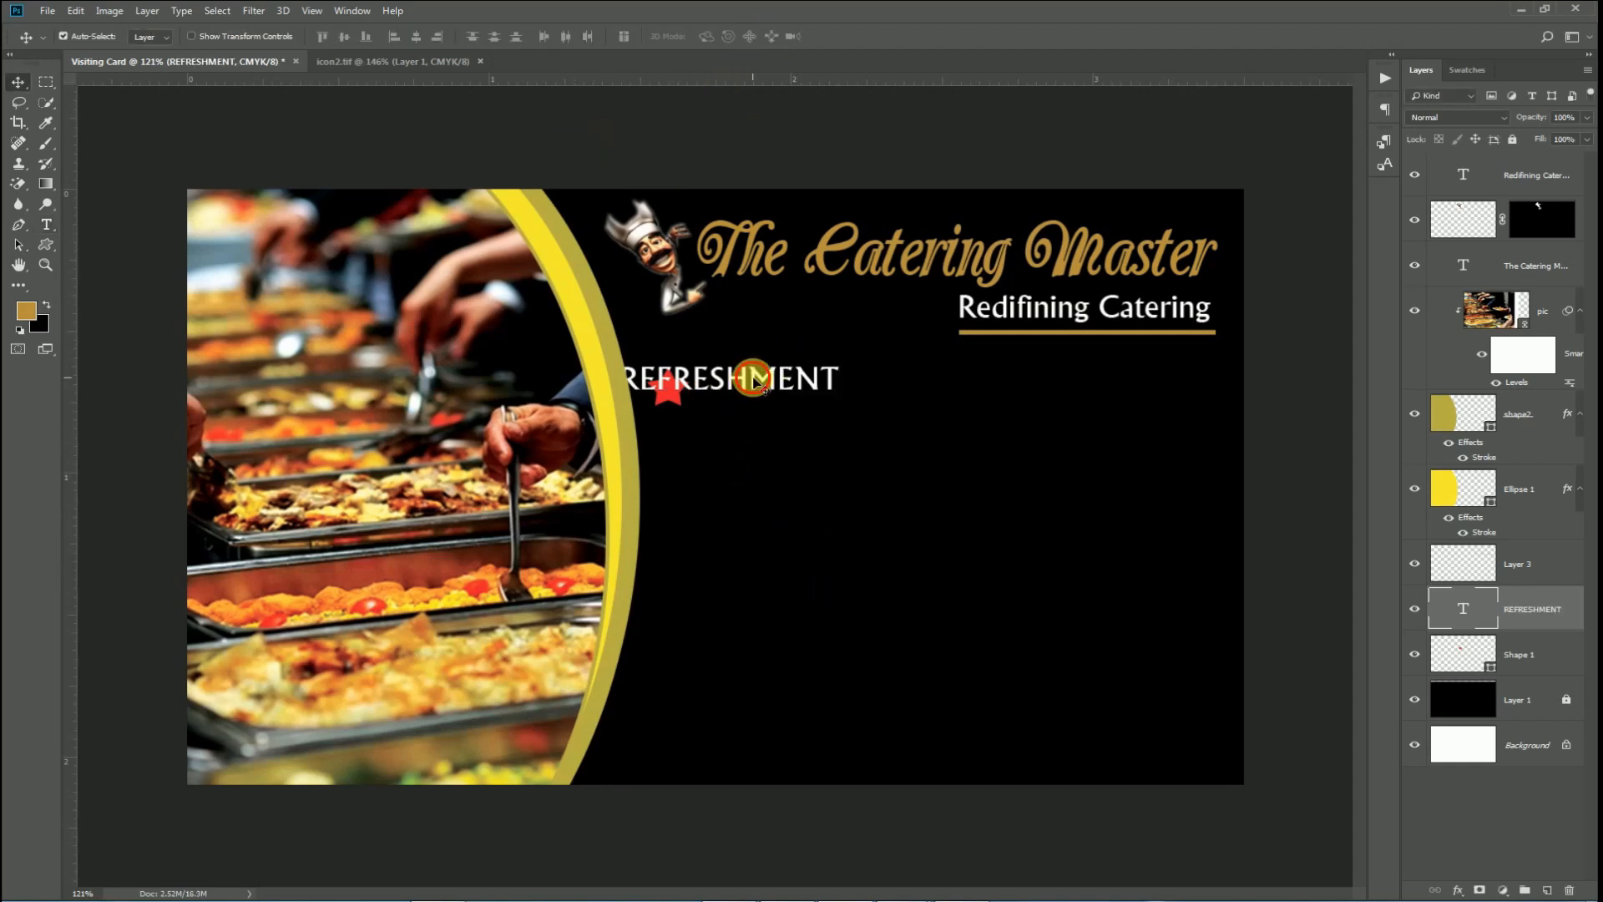
pyautogui.moveTo(802, 374); pyautogui.dragTo(834, 384)
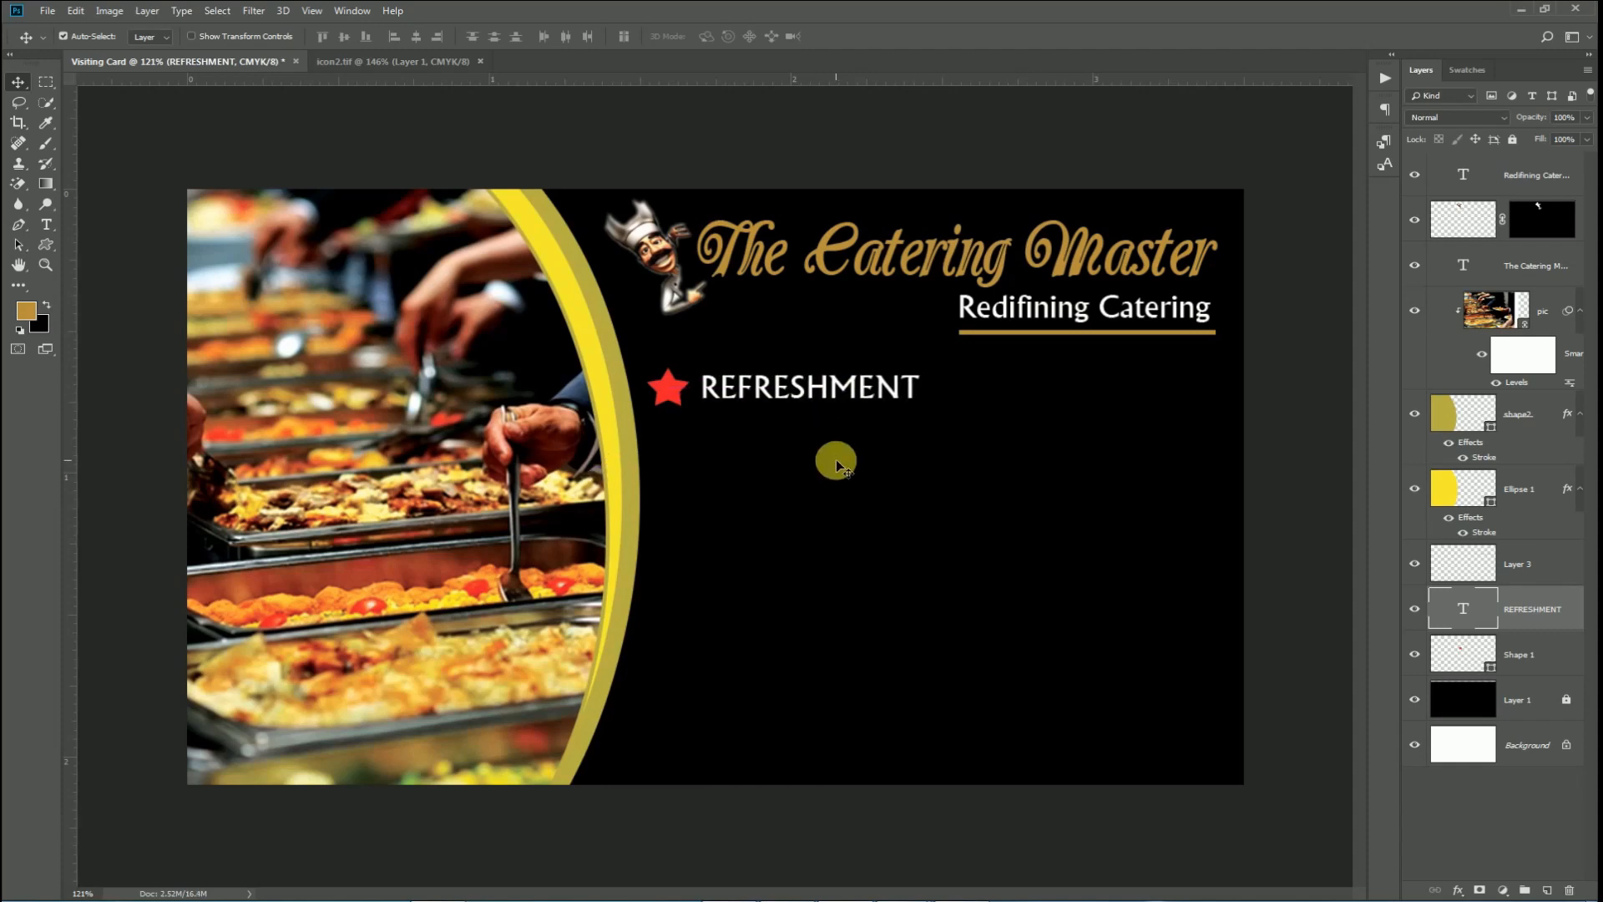
# Shrink the red star slightly.
pyautogui.click(673, 388)
pyautogui.hotkey('ctrl', 't')
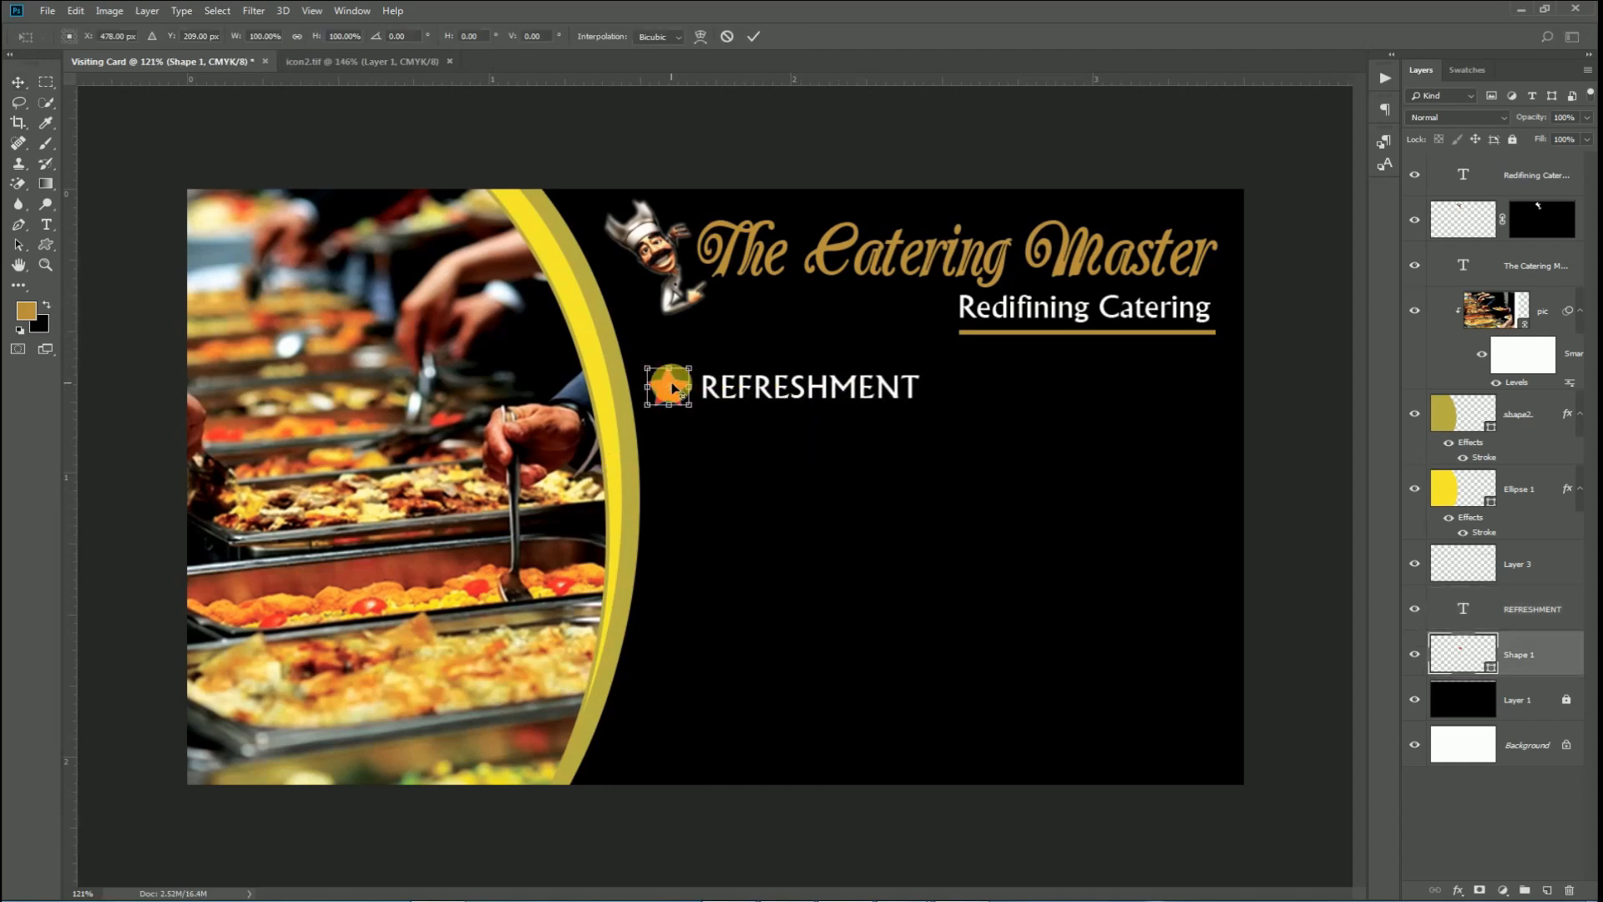
pyautogui.moveTo(692, 409); pyautogui.dragTo(693, 410)
pyautogui.press('Return')
# Duplicate the star and label to the right and retype the copy as MARRIAGE.
pyautogui.click(773, 380)
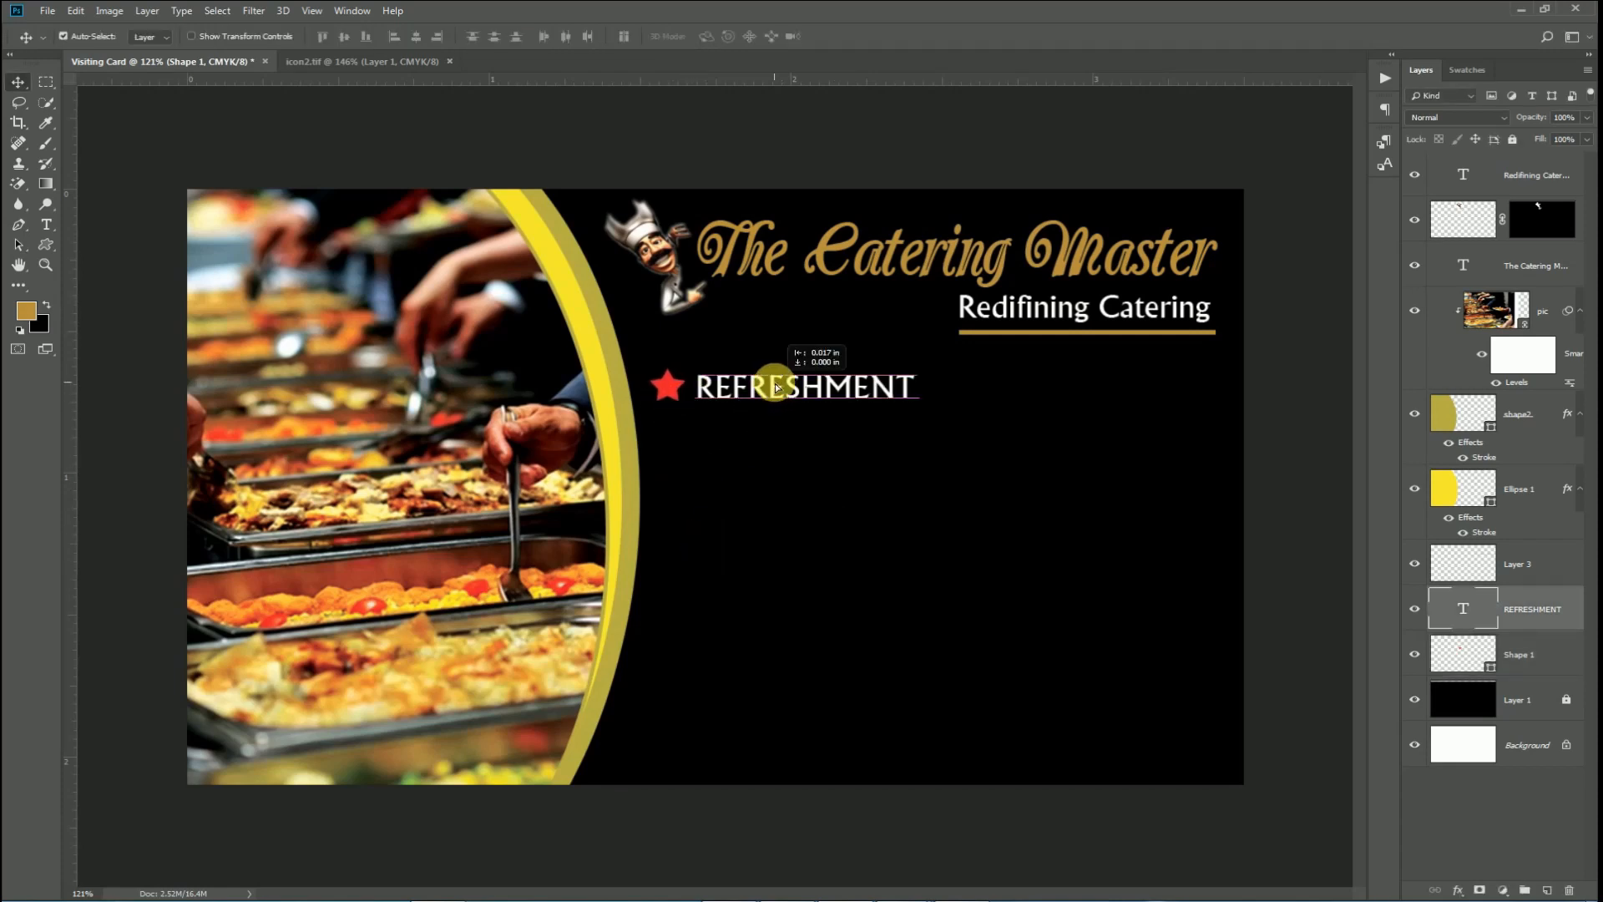
pyautogui.doubleClick(785, 382)
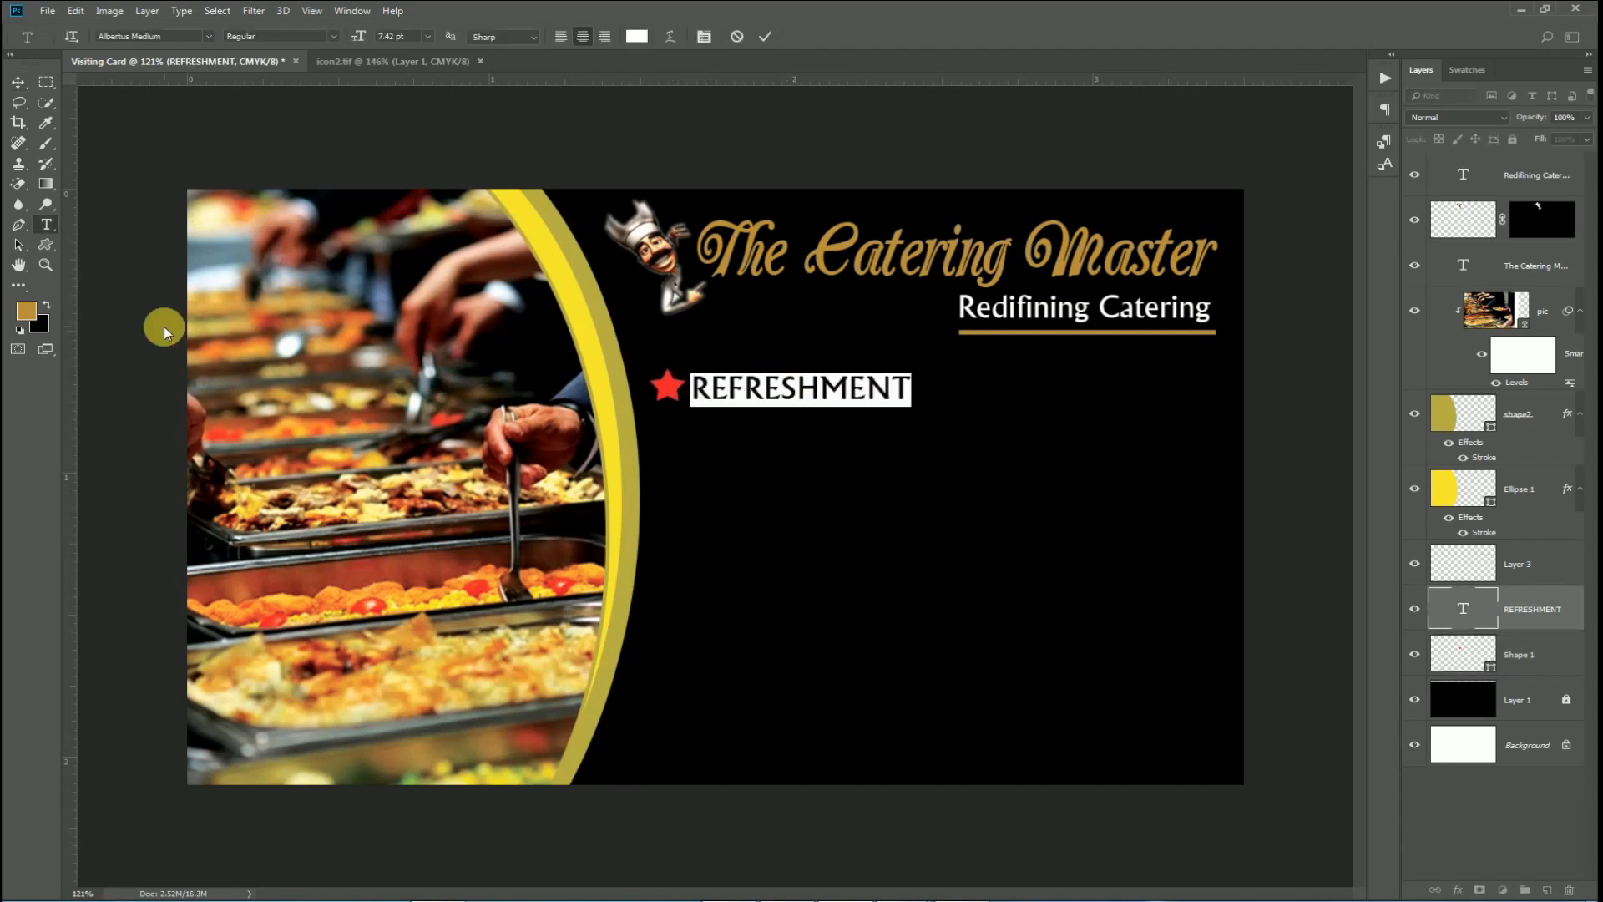
pyautogui.click(767, 37)
pyautogui.press('v')
pyautogui.keyDown('shift'); pyautogui.click(668, 386); pyautogui.keyUp('shift')
pyautogui.moveTo(733, 383); pyautogui.dragTo(1021, 383)
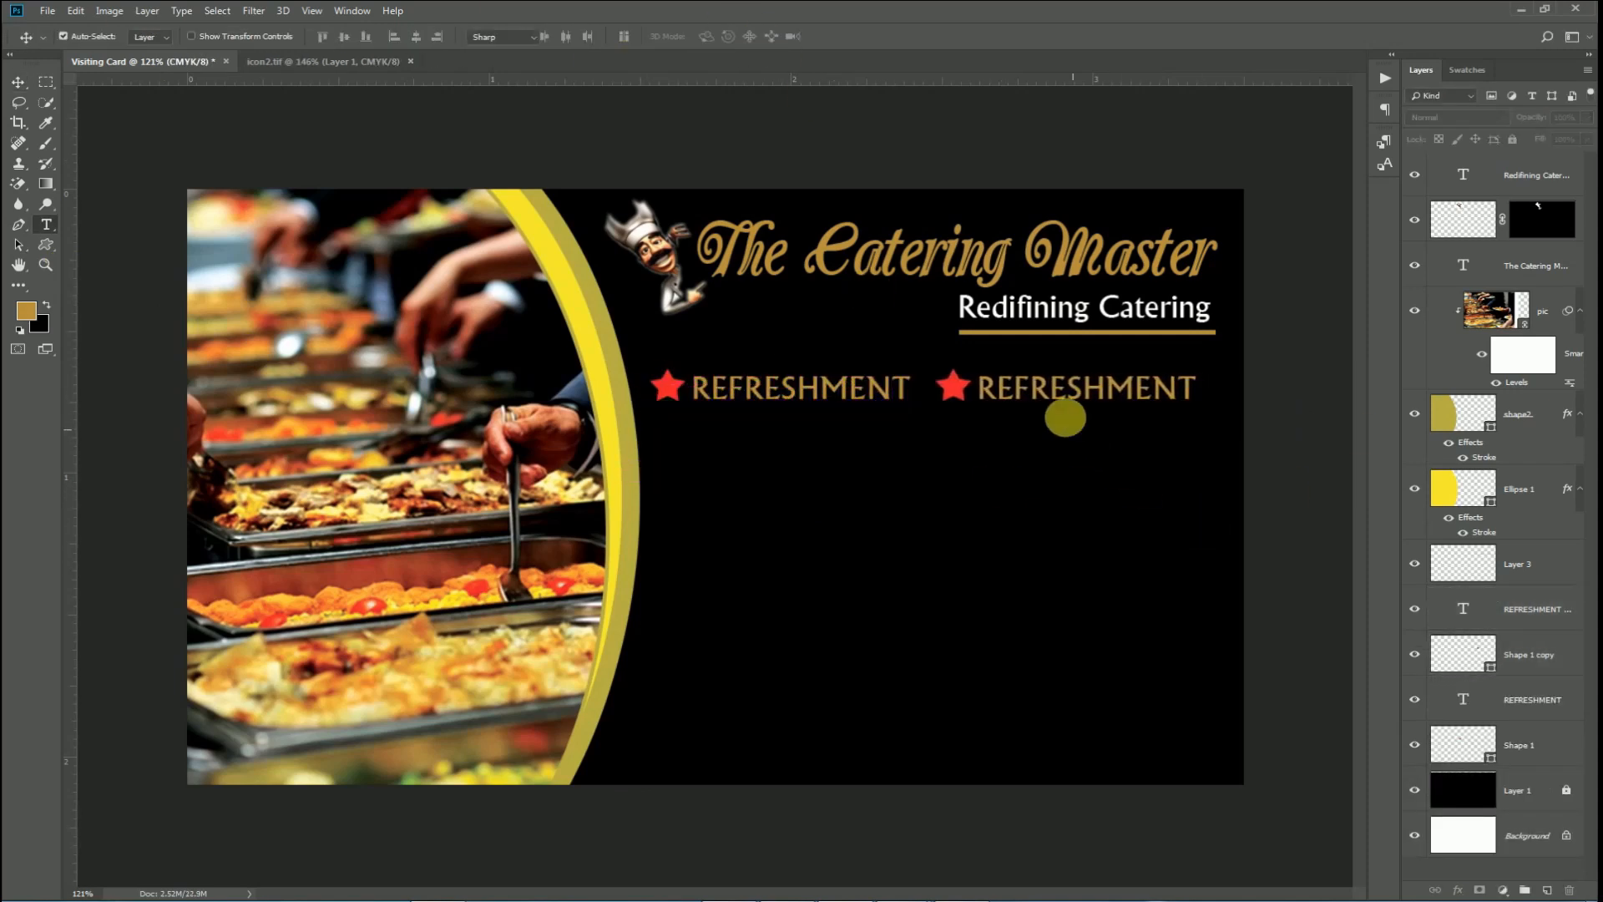
pyautogui.doubleClick(1054, 389)
pyautogui.write('MARRIAGE')
pyautogui.click(766, 38)
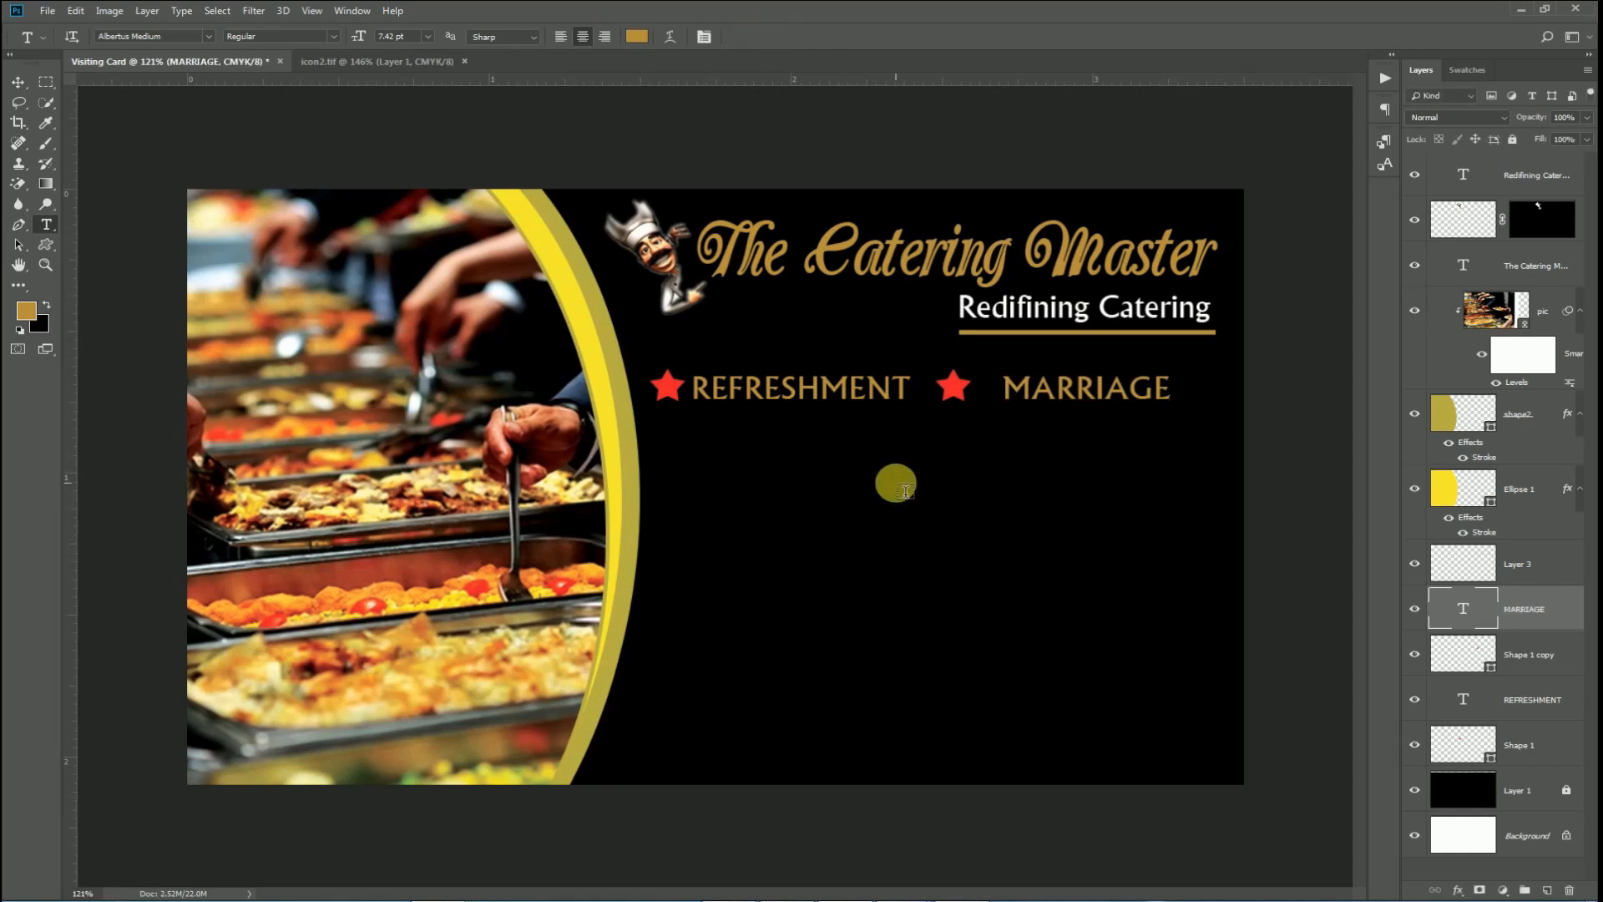
pyautogui.press('v')
pyautogui.click(960, 399)
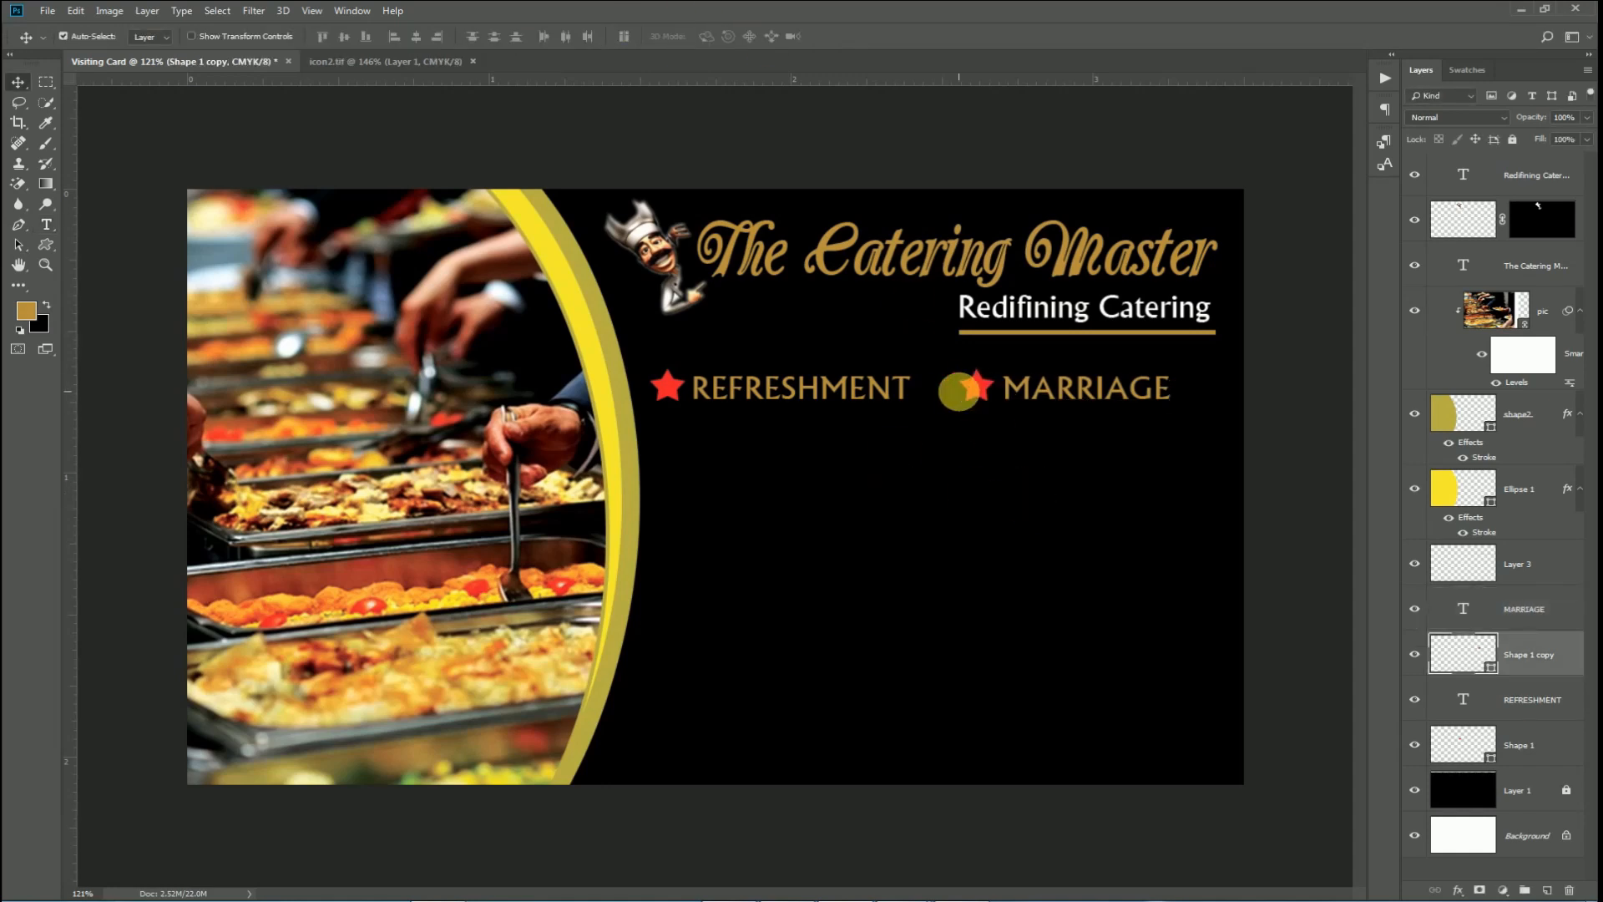
# Duplicate the first row below and retype its left label as ANNIVERSARY.
pyautogui.hotkey('ctrl', '-')
pyautogui.click(674, 402)
pyautogui.keyDown('shift'); pyautogui.click(859, 404); pyautogui.keyUp('shift')
pyautogui.keyDown('shift'); pyautogui.click(933, 405); pyautogui.keyUp('shift')
pyautogui.keyDown('shift'); pyautogui.click(1012, 411); pyautogui.keyUp('shift')
pyautogui.moveTo(1012, 411); pyautogui.dragTo(1025, 461)
pyautogui.doubleClick(815, 459)
pyautogui.write('A')
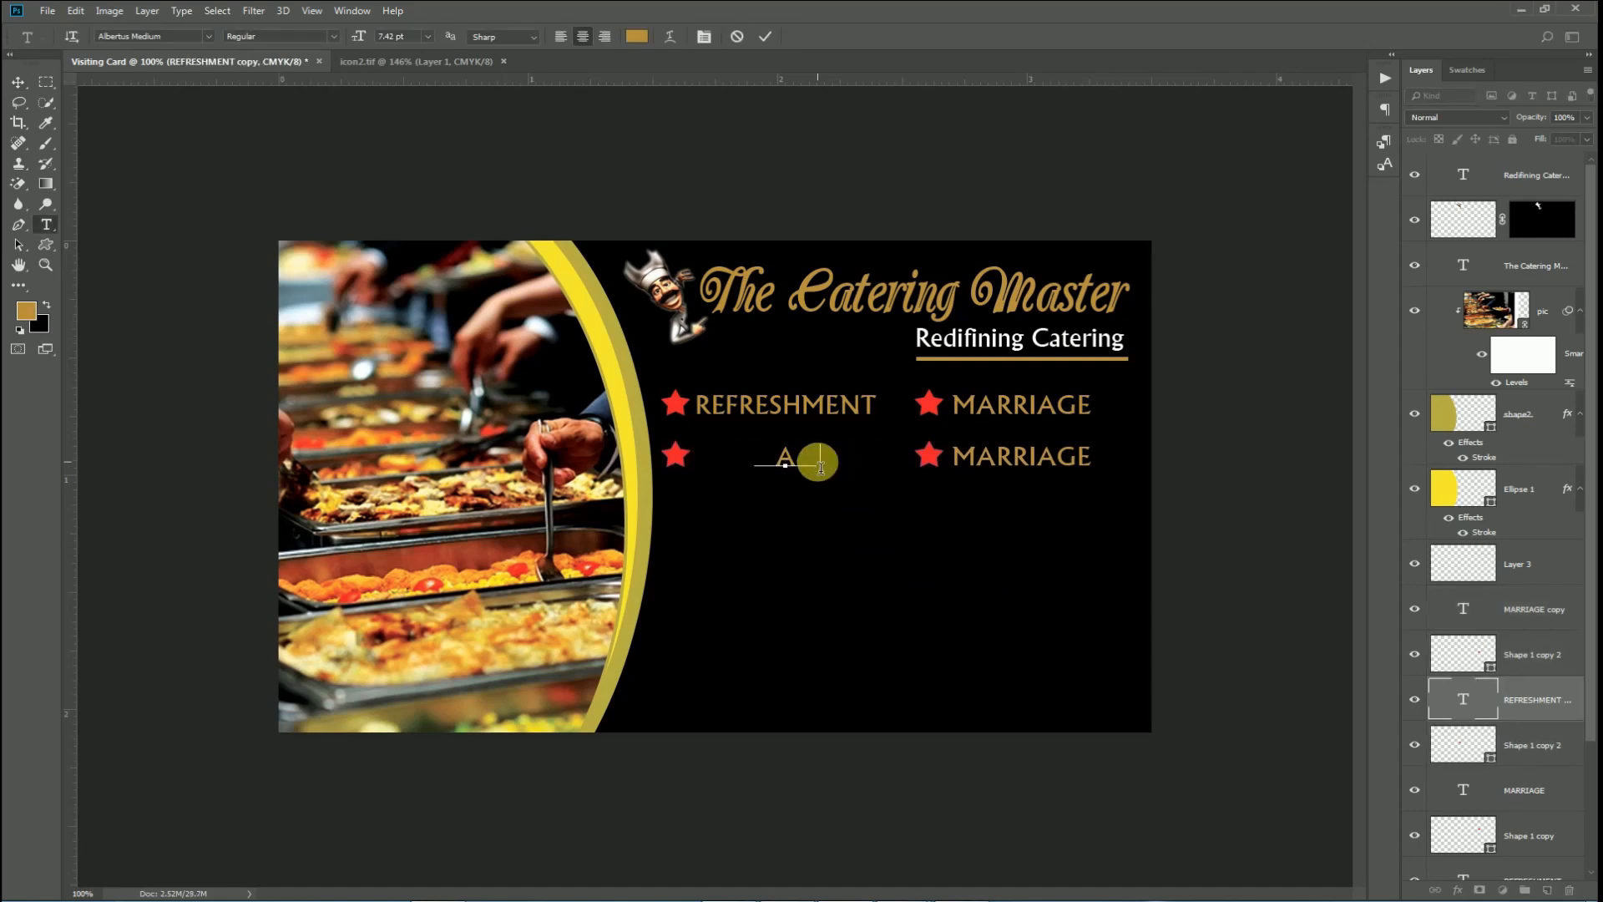
pyautogui.write('NNIVERSARY')
pyautogui.click(765, 36)
# Retype the second-row right label as SOCIAL EVENTS and nudge it right.
pyautogui.click(1026, 458)
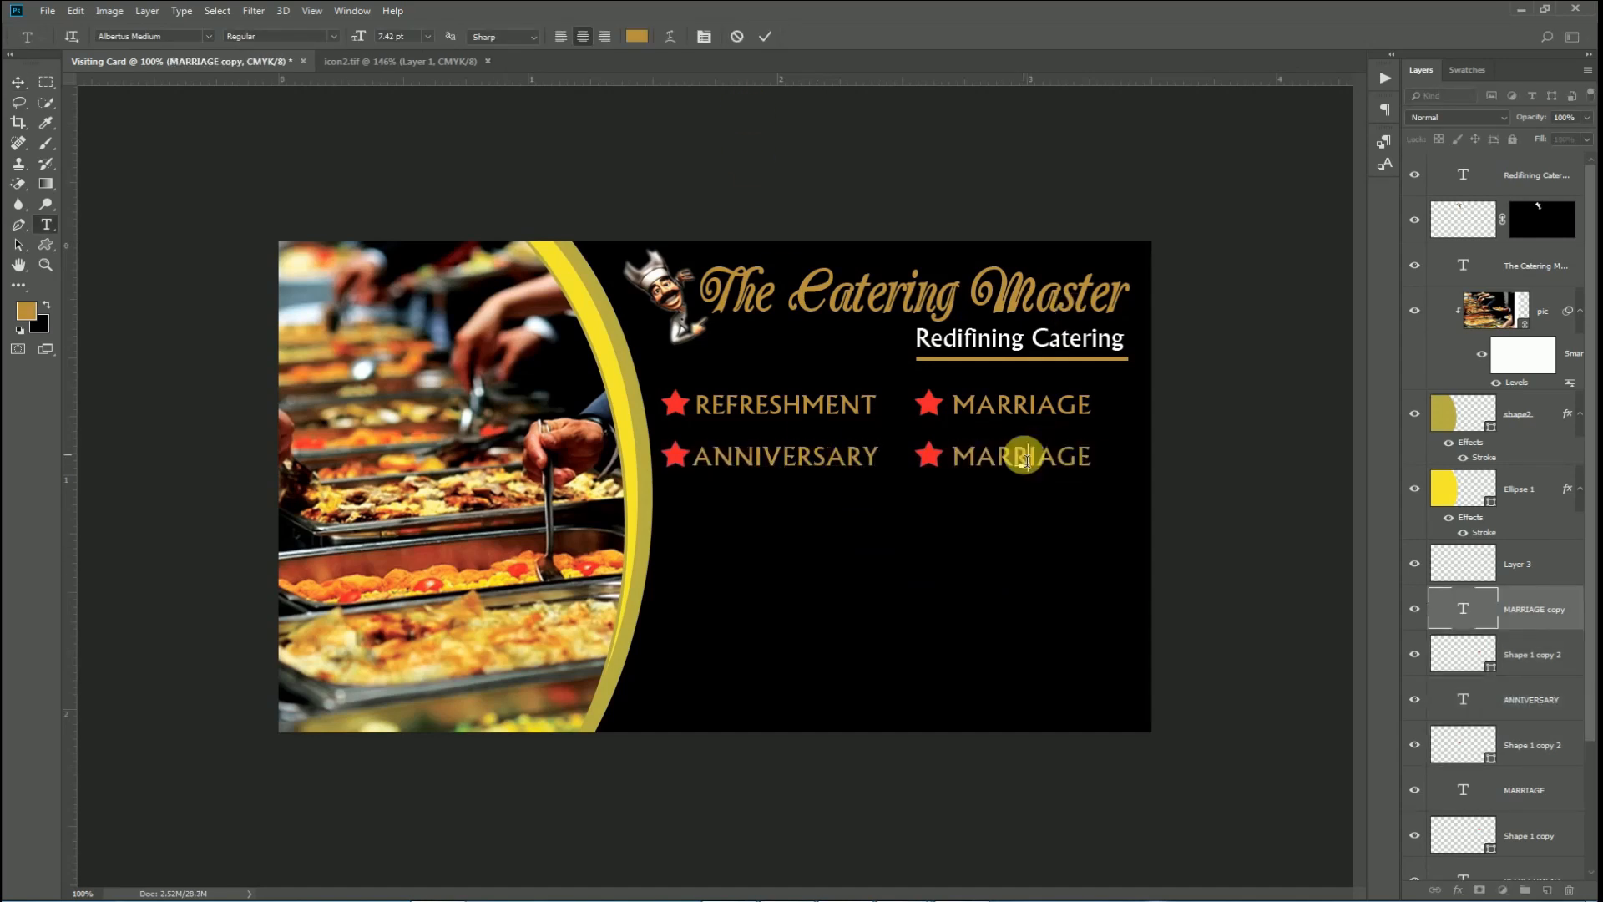
pyautogui.write('SOCIAL EVENTS')
pyautogui.click(763, 37)
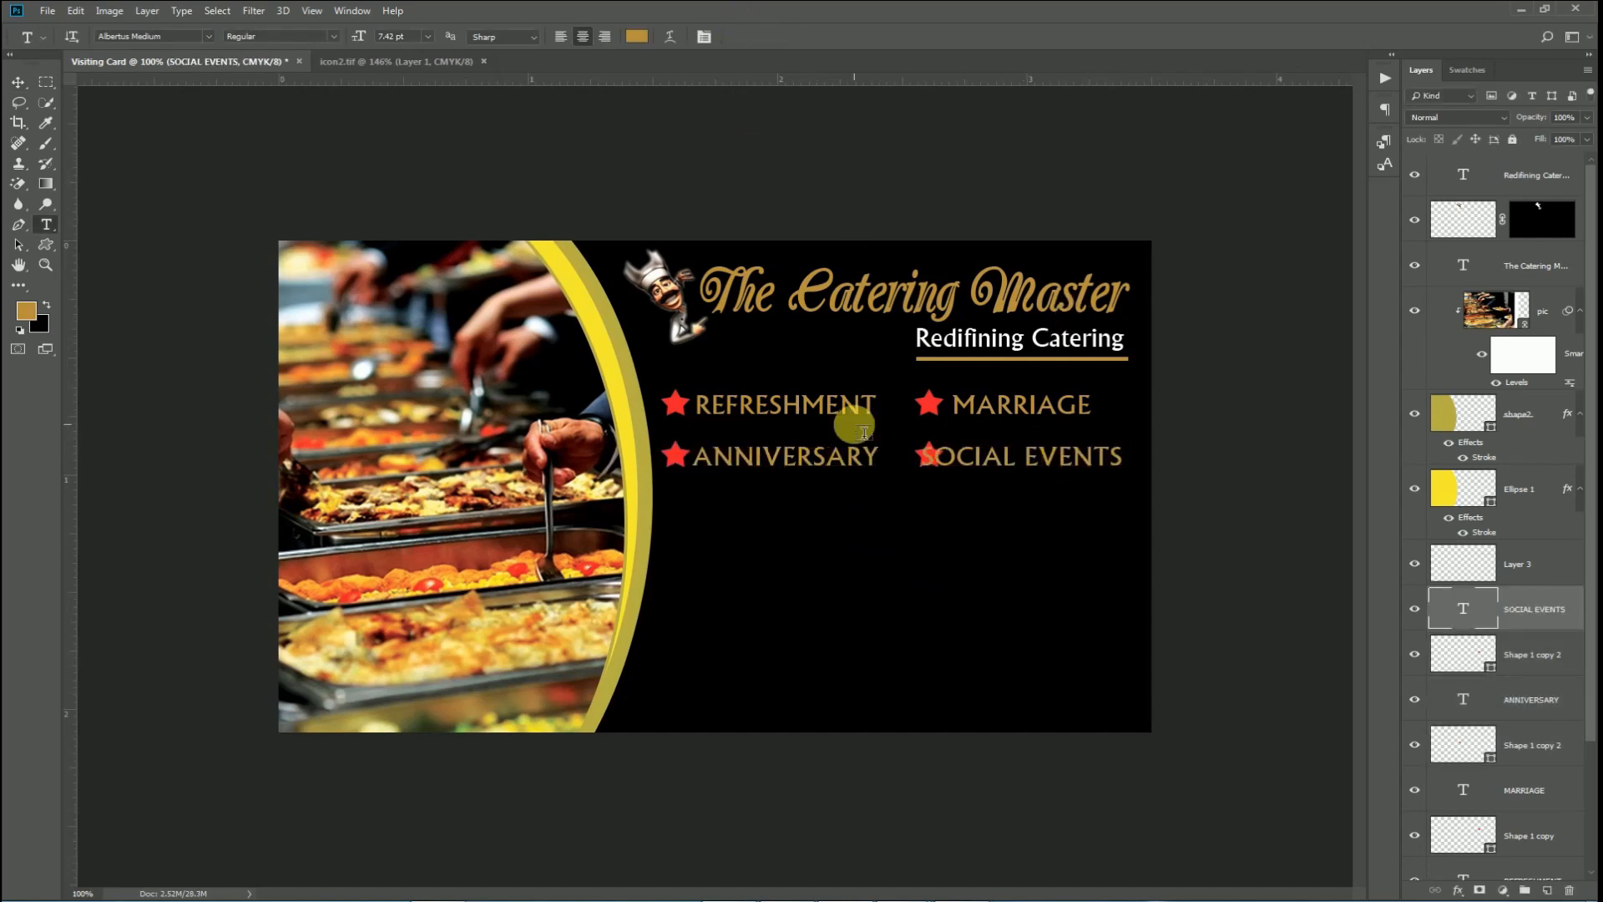
pyautogui.press('v')
pyautogui.hotkey('shift', 'Right')
pyautogui.hotkey('shift', 'Right')
pyautogui.hotkey('shift', 'Right')
pyautogui.press('Right')
pyautogui.press('Right')
pyautogui.press('Right')
pyautogui.press('Right')
pyautogui.press('Right')
# Nudge the right-column MARRIAGE and SOCIAL EVENTS items slightly left.
pyautogui.click(1188, 317)
pyautogui.click(929, 404)
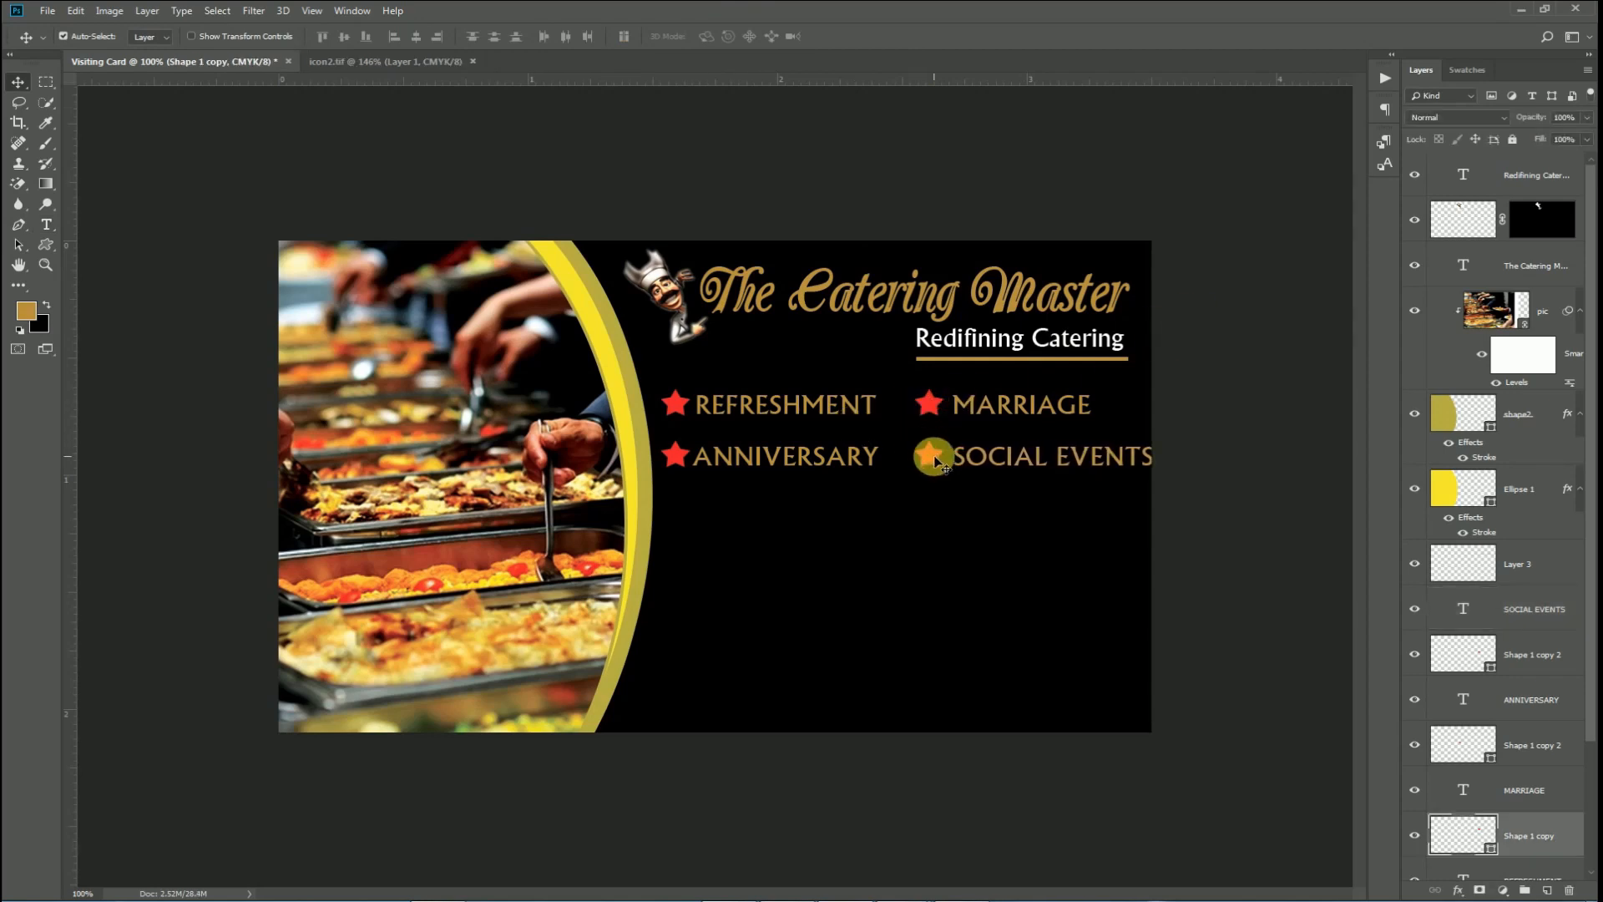
pyautogui.keyDown('shift'); pyautogui.click(932, 457); pyautogui.keyUp('shift')
pyautogui.keyDown('shift'); pyautogui.click(977, 404); pyautogui.keyUp('shift')
pyautogui.keyDown('shift'); pyautogui.click(979, 457); pyautogui.keyUp('shift')
pyautogui.press('Left')
pyautogui.press('Left')
pyautogui.press('Left')
pyautogui.press('Left')
pyautogui.press('Left')
pyautogui.press('Left')
pyautogui.press('Left')
pyautogui.press('Left')
pyautogui.press('Left')
pyautogui.press('Left')
pyautogui.press('Left')
pyautogui.press('Left')
pyautogui.press('Left')
pyautogui.press('Left')
pyautogui.press('Left')
pyautogui.press('Left')
pyautogui.press('Left')
pyautogui.press('Left')
pyautogui.press('Left')
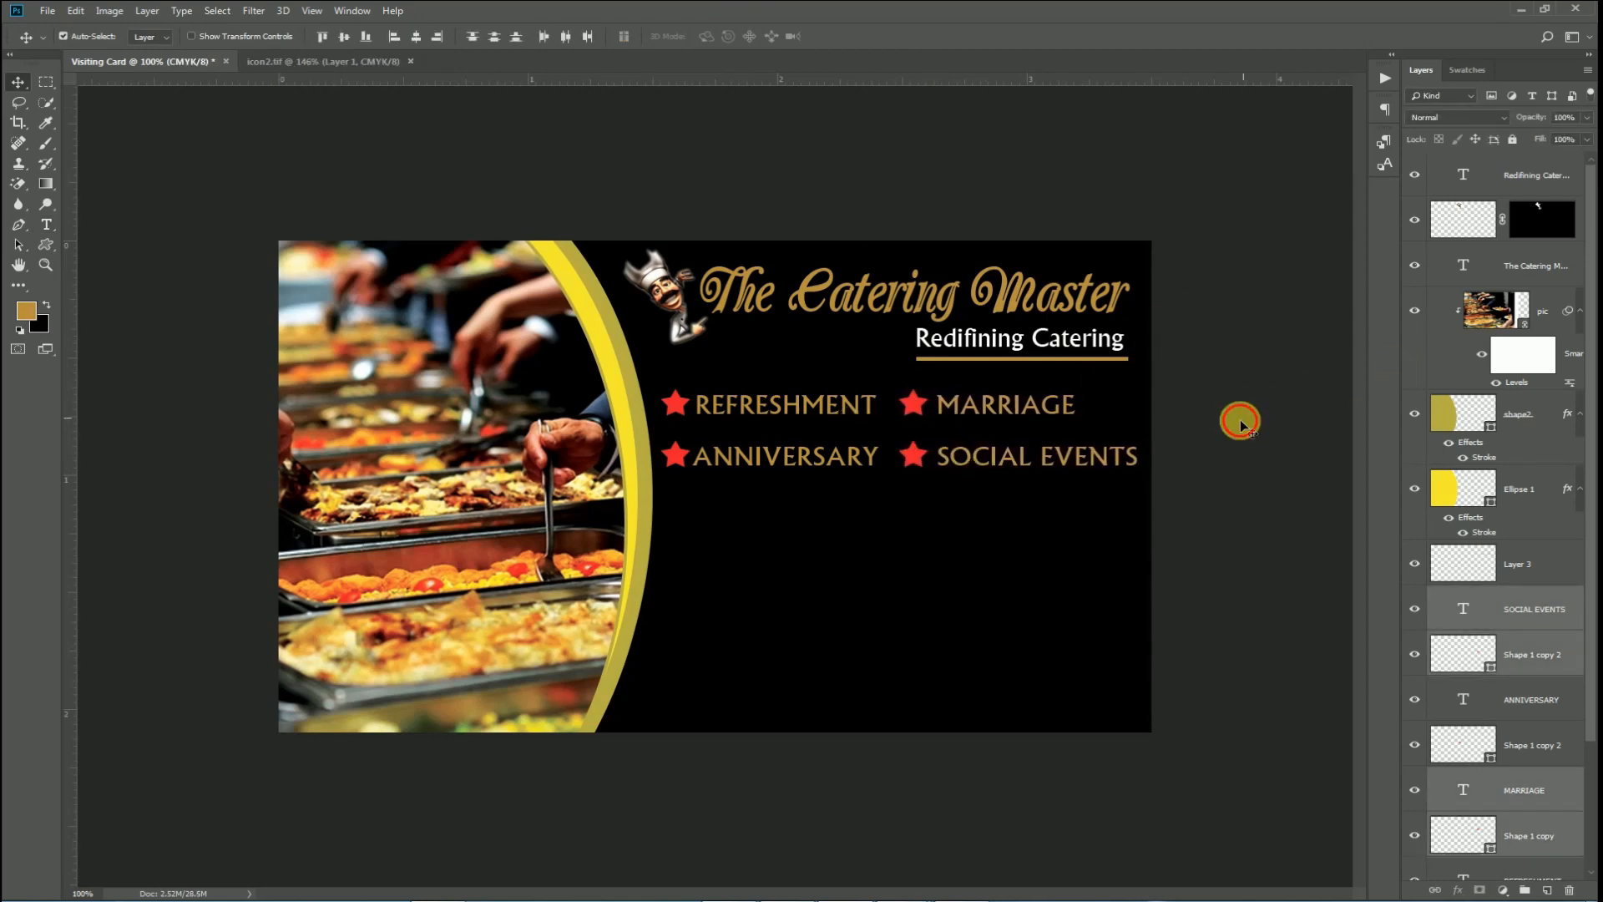
# Duplicate the second row as a third and retype its left label as MEETINGS.
pyautogui.click(1239, 422)
pyautogui.click(673, 456)
pyautogui.keyDown('shift'); pyautogui.click(763, 456); pyautogui.keyUp('shift')
pyautogui.keyDown('shift'); pyautogui.click(914, 456); pyautogui.keyUp('shift')
pyautogui.keyDown('shift'); pyautogui.click(973, 457); pyautogui.keyUp('shift')
pyautogui.moveTo(985, 514); pyautogui.dragTo(987, 516)
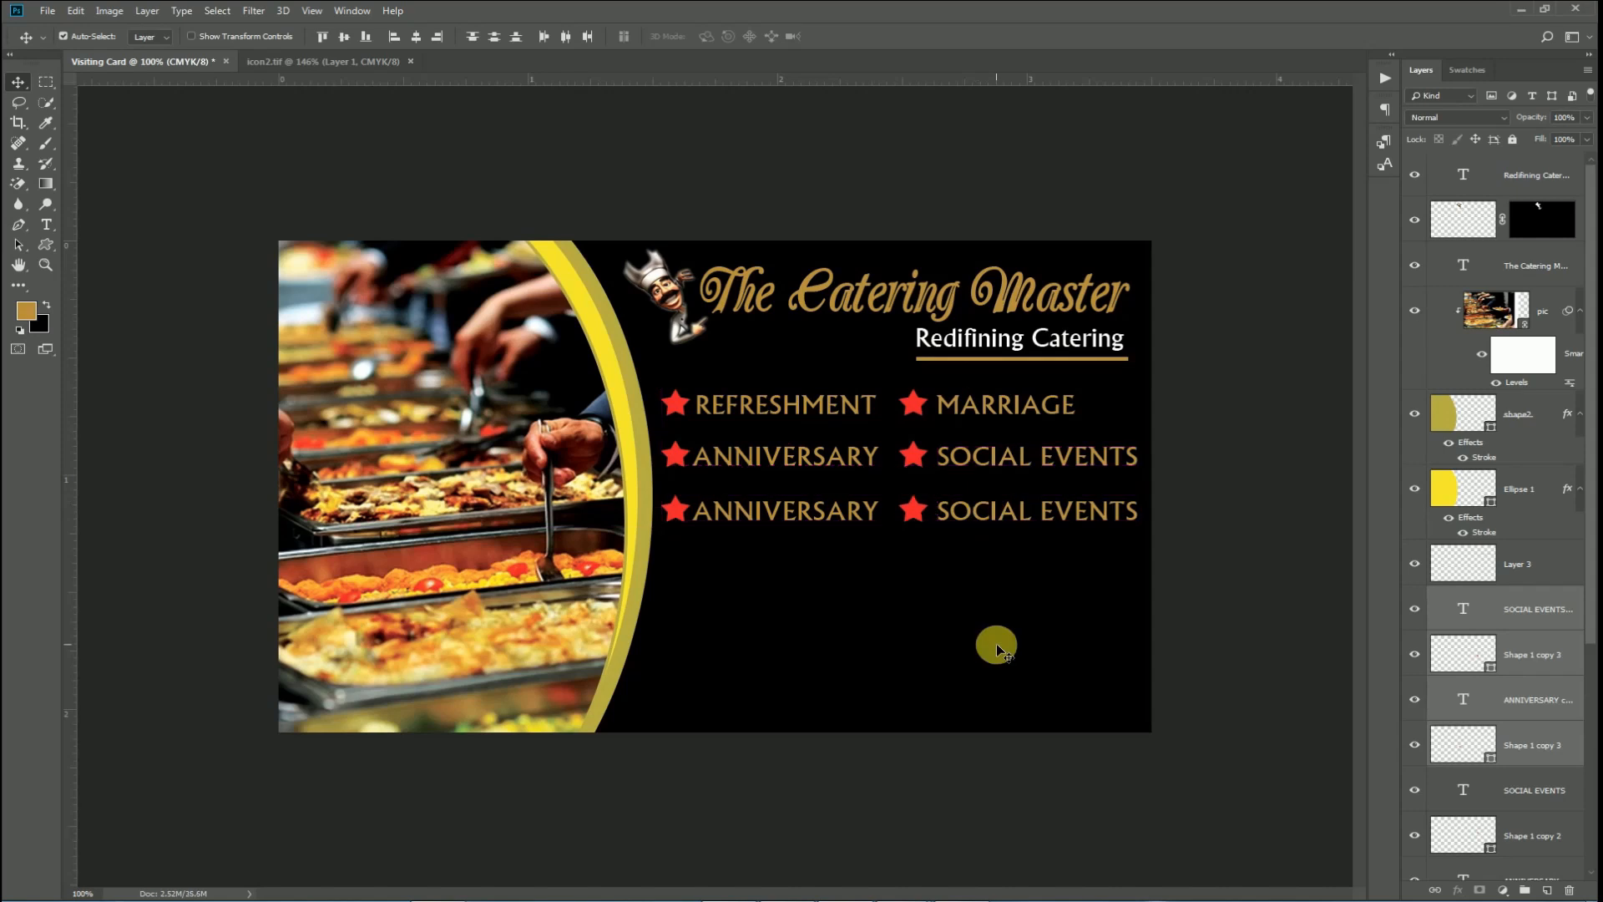
pyautogui.doubleClick(794, 523)
pyautogui.write('MEETINGS')
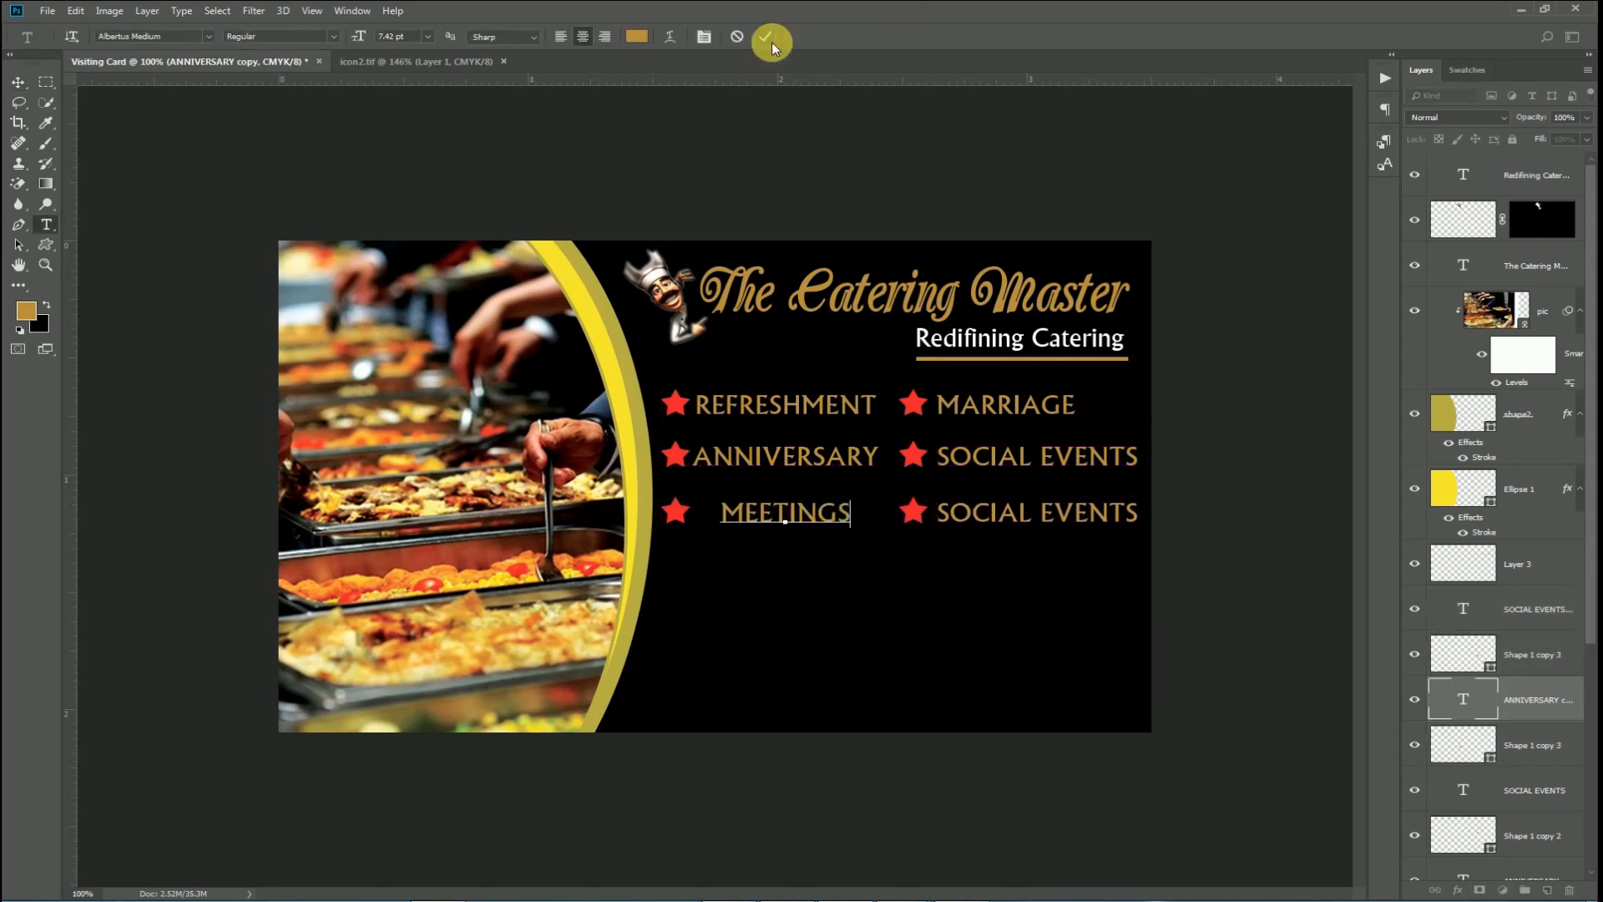
pyautogui.click(765, 36)
pyautogui.press('v')
pyautogui.moveTo(780, 520); pyautogui.dragTo(759, 519)
# Retype the third-row right label as LUNCHEONS, aligned under SOCIAL EVENTS.
pyautogui.press('t')
pyautogui.click(1032, 517)
pyautogui.hotkey('ctrl', 'a')
pyautogui.press('BackSpace')
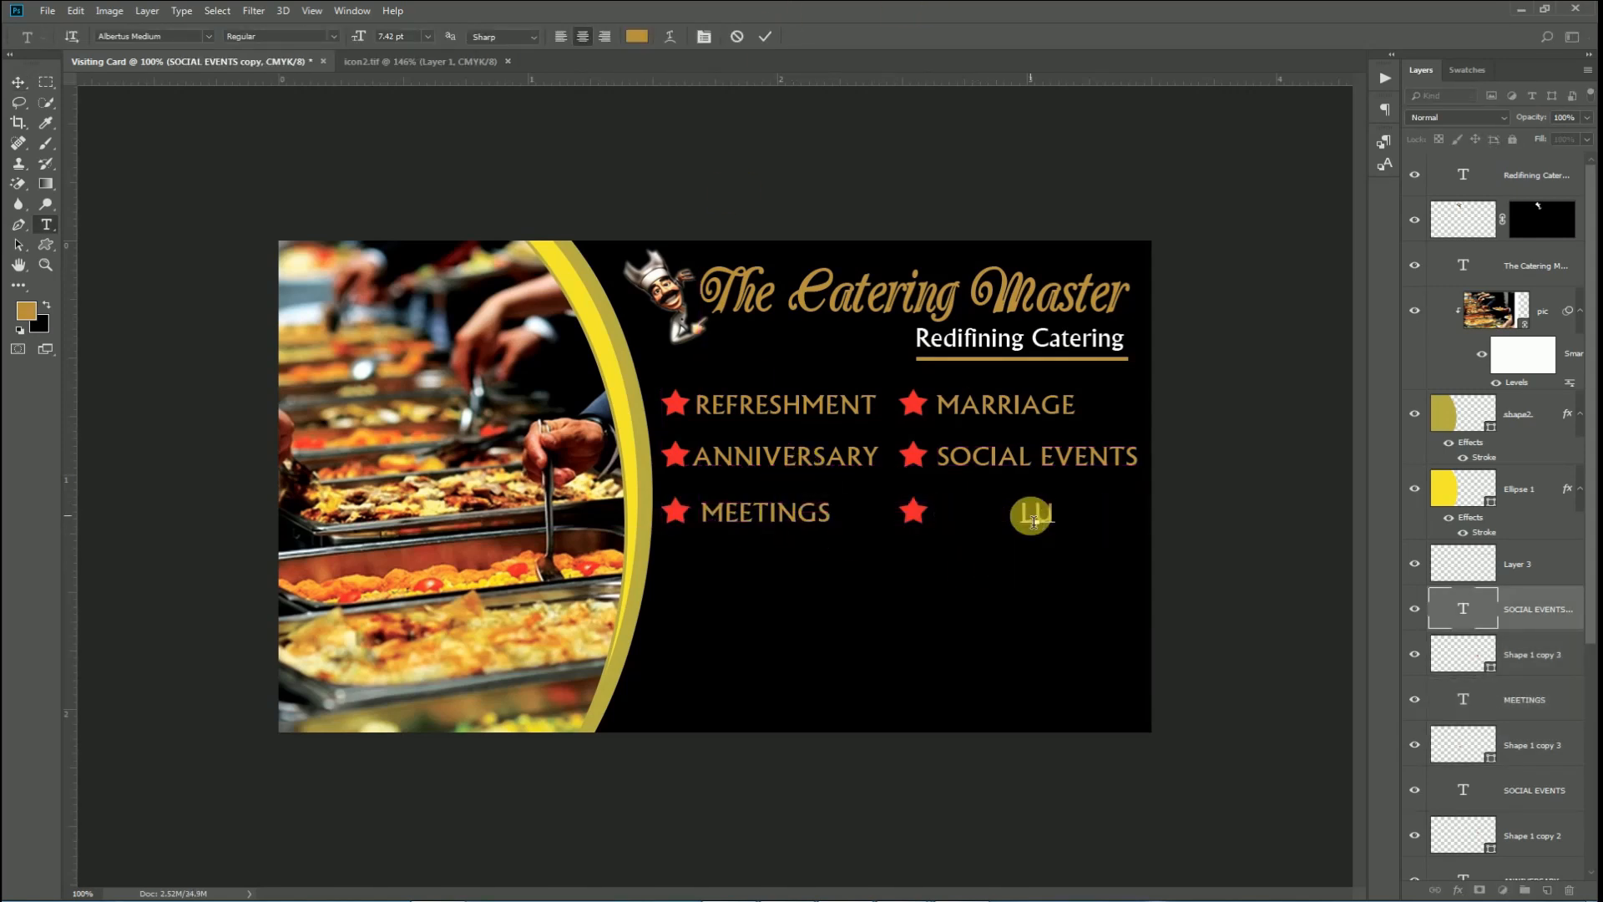
pyautogui.write('LUNCHEINS')
pyautogui.press('BackSpace')
pyautogui.press('BackSpace')
pyautogui.press('BackSpace')
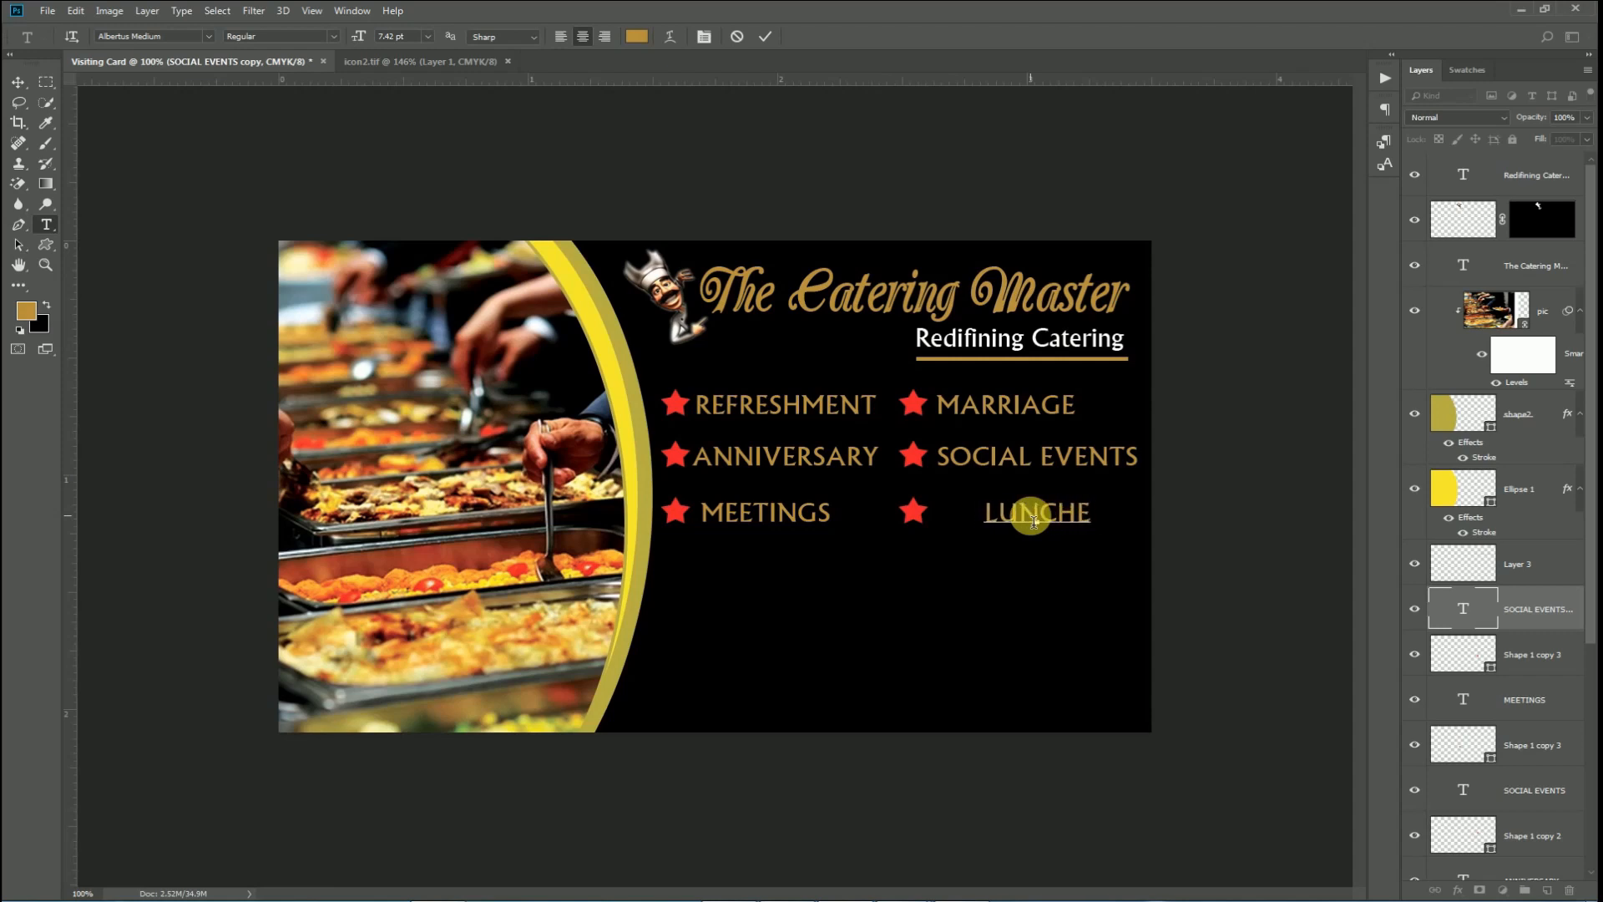
pyautogui.write('ONS')
pyautogui.click(765, 36)
pyautogui.press('v')
pyautogui.hotkey('shift', 'Left')
pyautogui.hotkey('shift', 'Left')
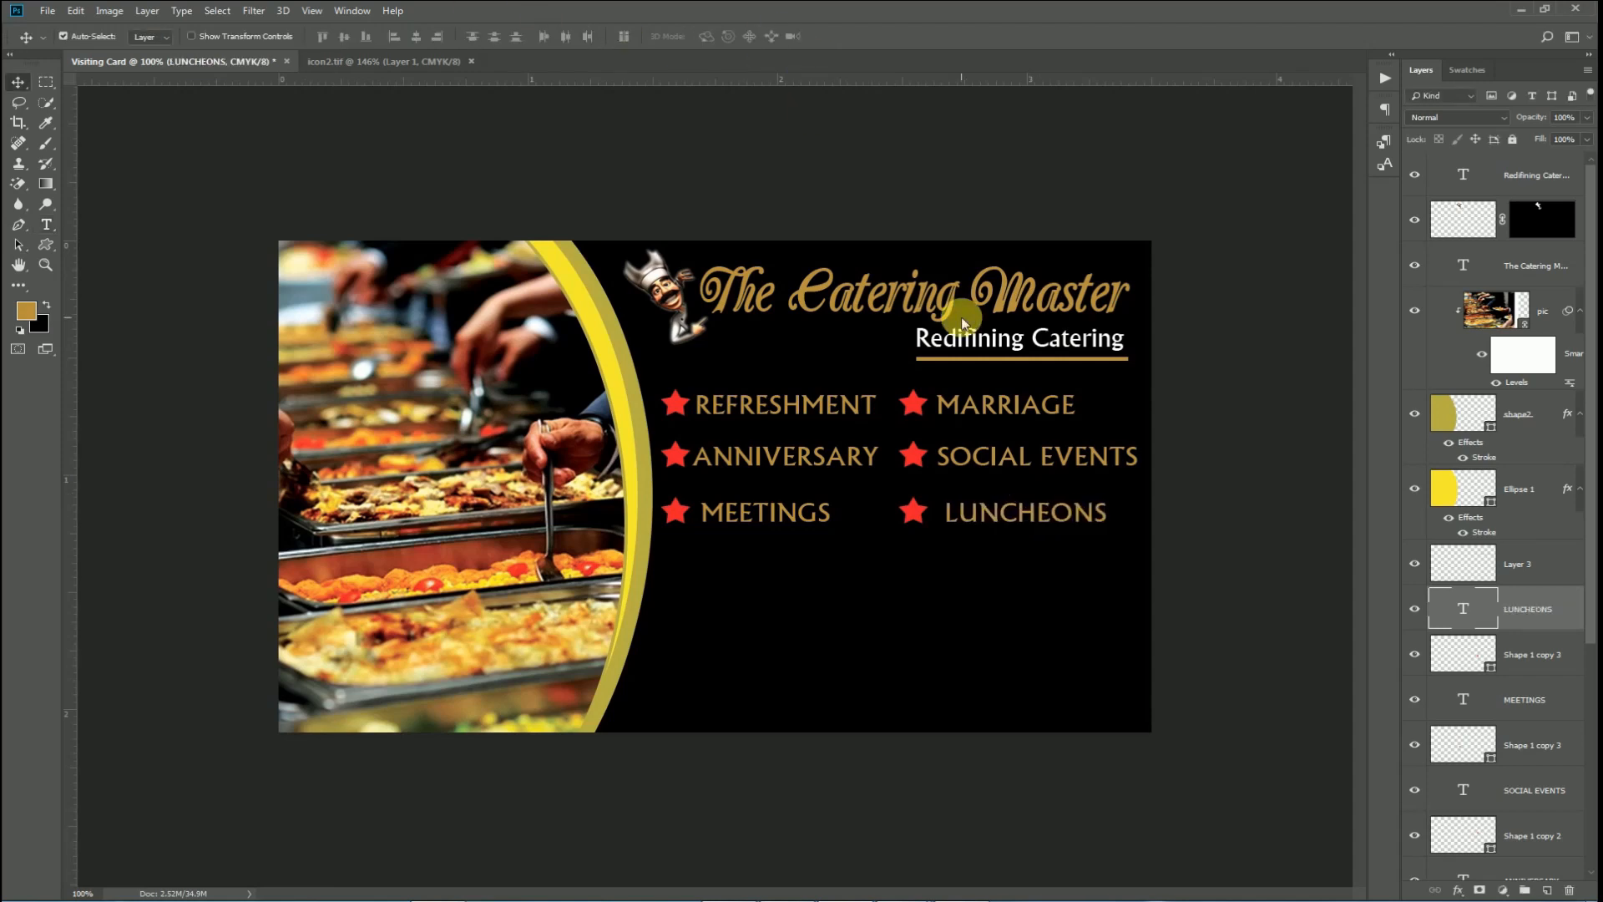
# Copy the MEETINGS star and label to a fourth row reading OR ANY OTHERS EVENTS.
pyautogui.moveTo(669, 512); pyautogui.dragTo(672, 562)
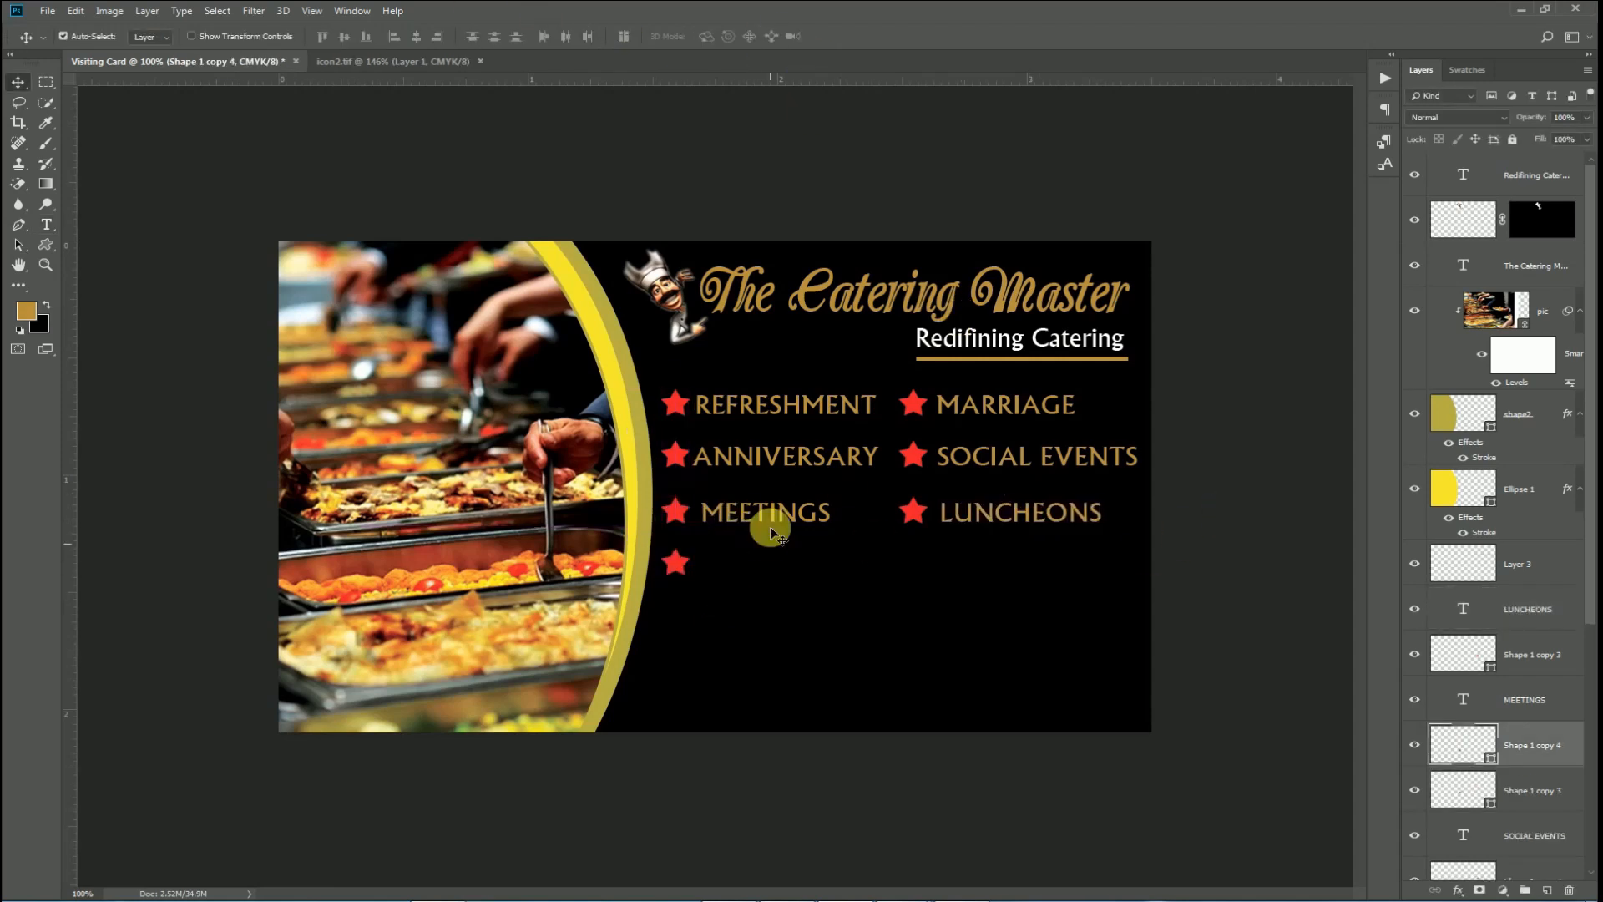
pyautogui.moveTo(764, 522); pyautogui.dragTo(758, 571)
pyautogui.doubleClick(759, 566)
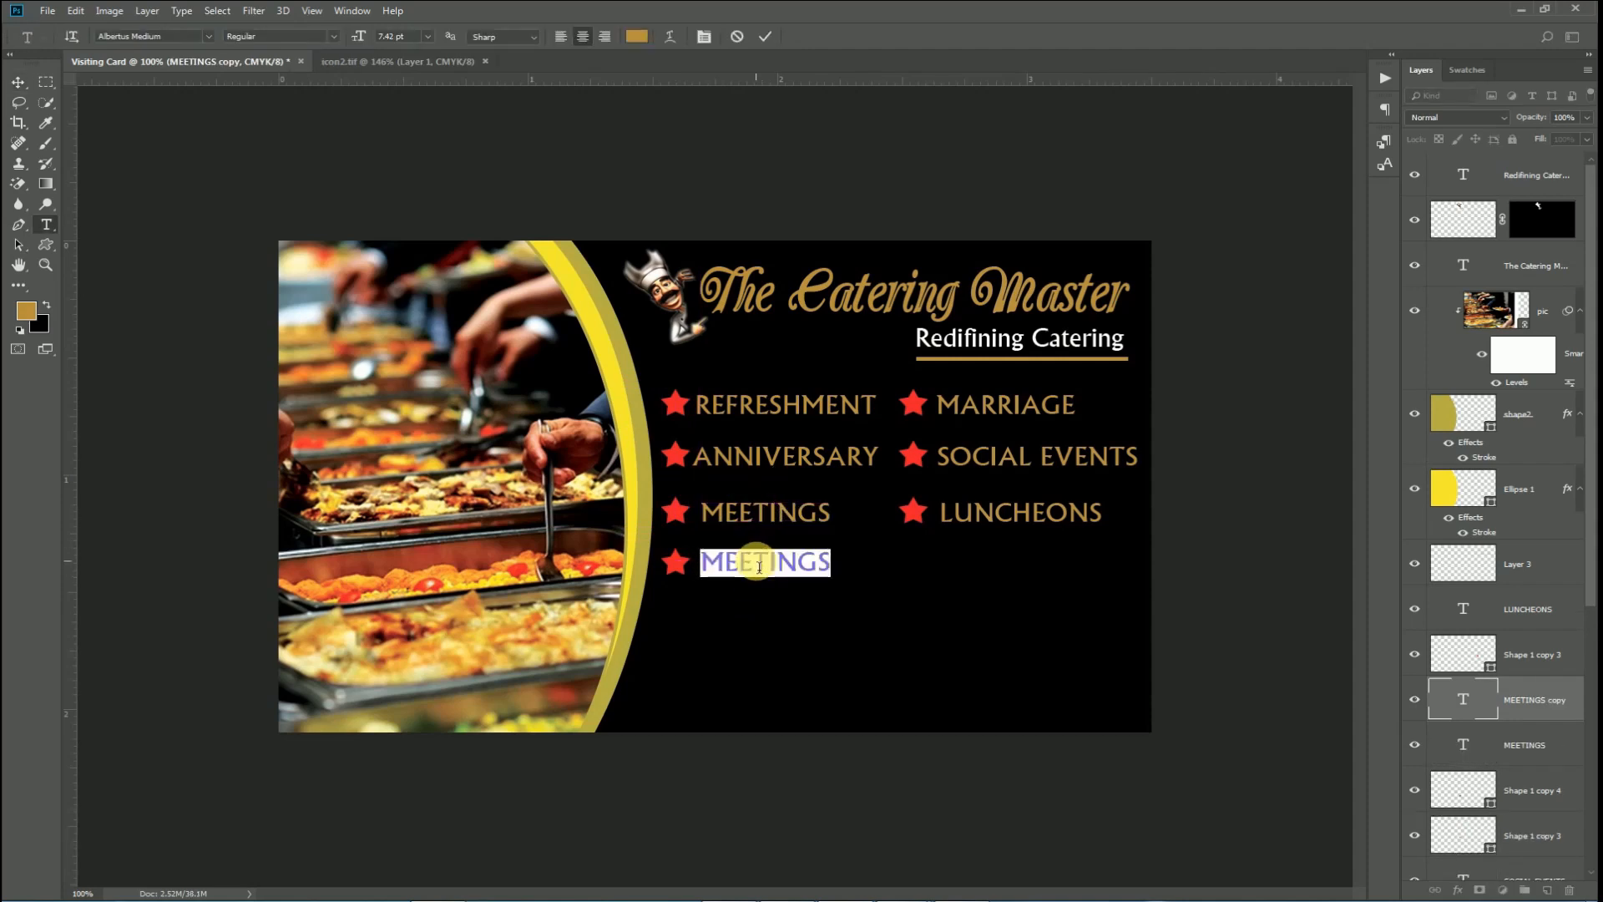
pyautogui.write('OR ANY OTHERS')
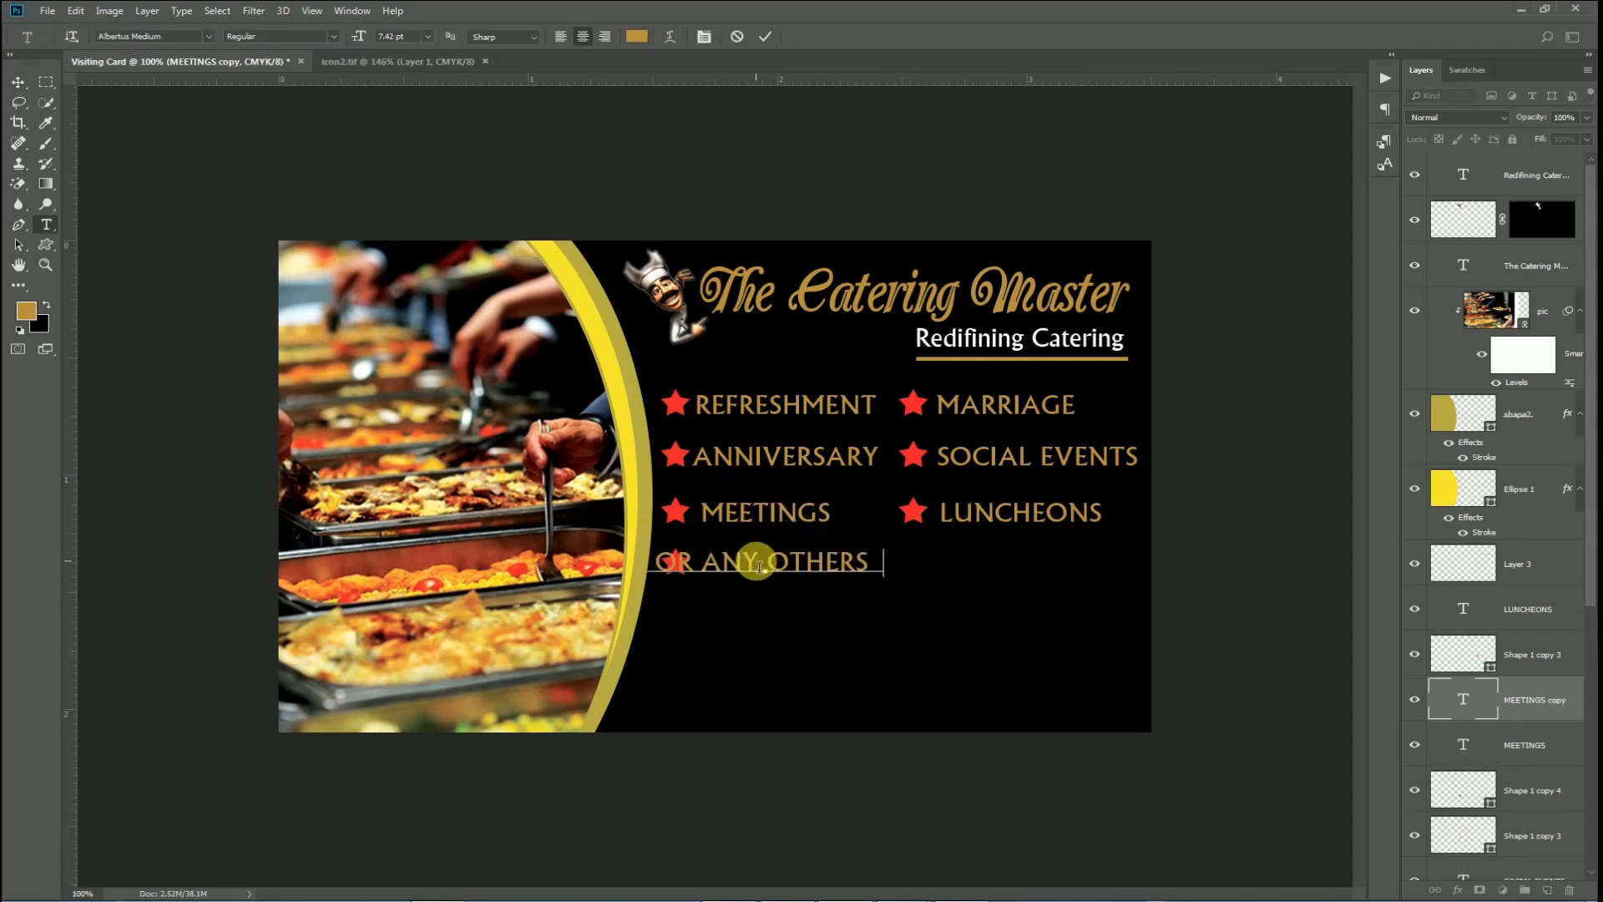
pyautogui.write(' EVENTS')
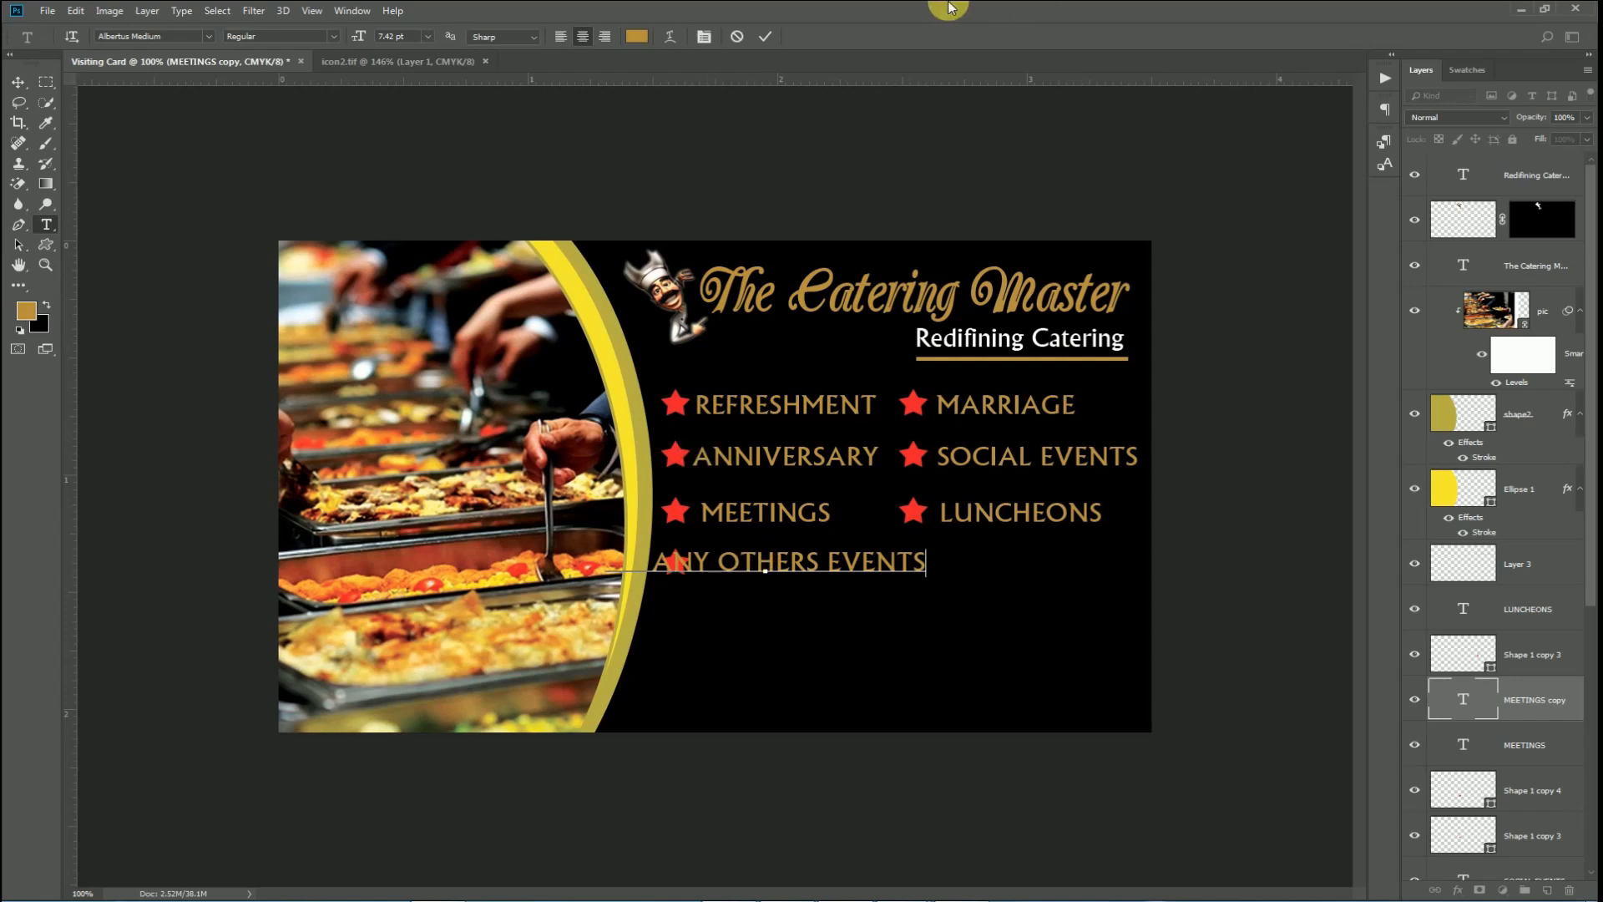
pyautogui.click(764, 36)
pyautogui.press('v')
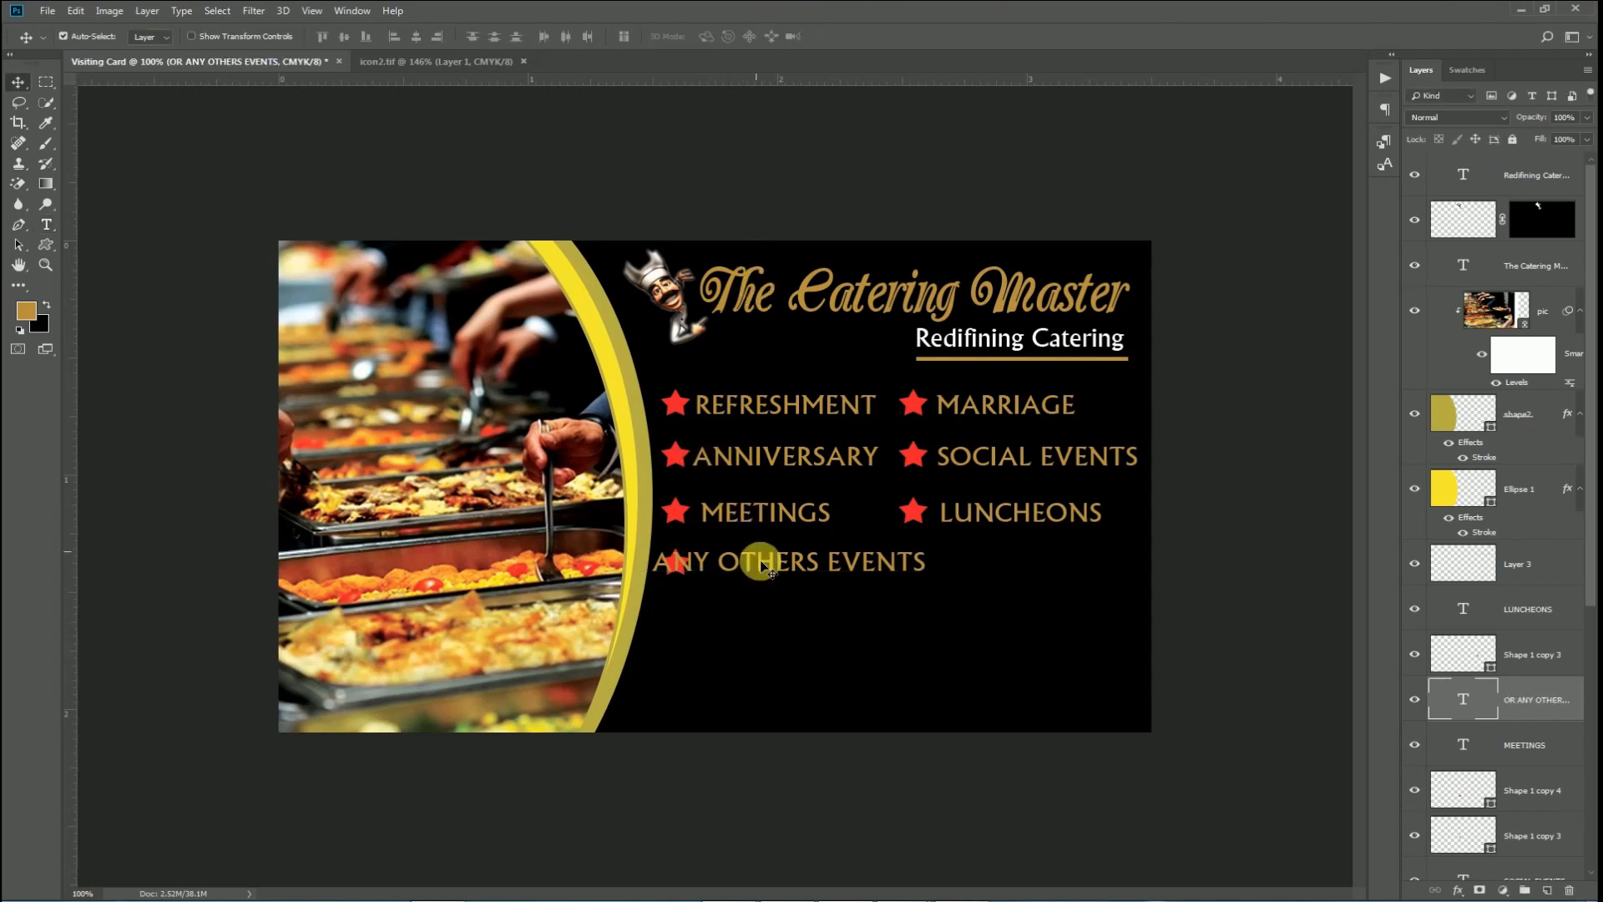
pyautogui.moveTo(764, 569); pyautogui.dragTo(858, 584)
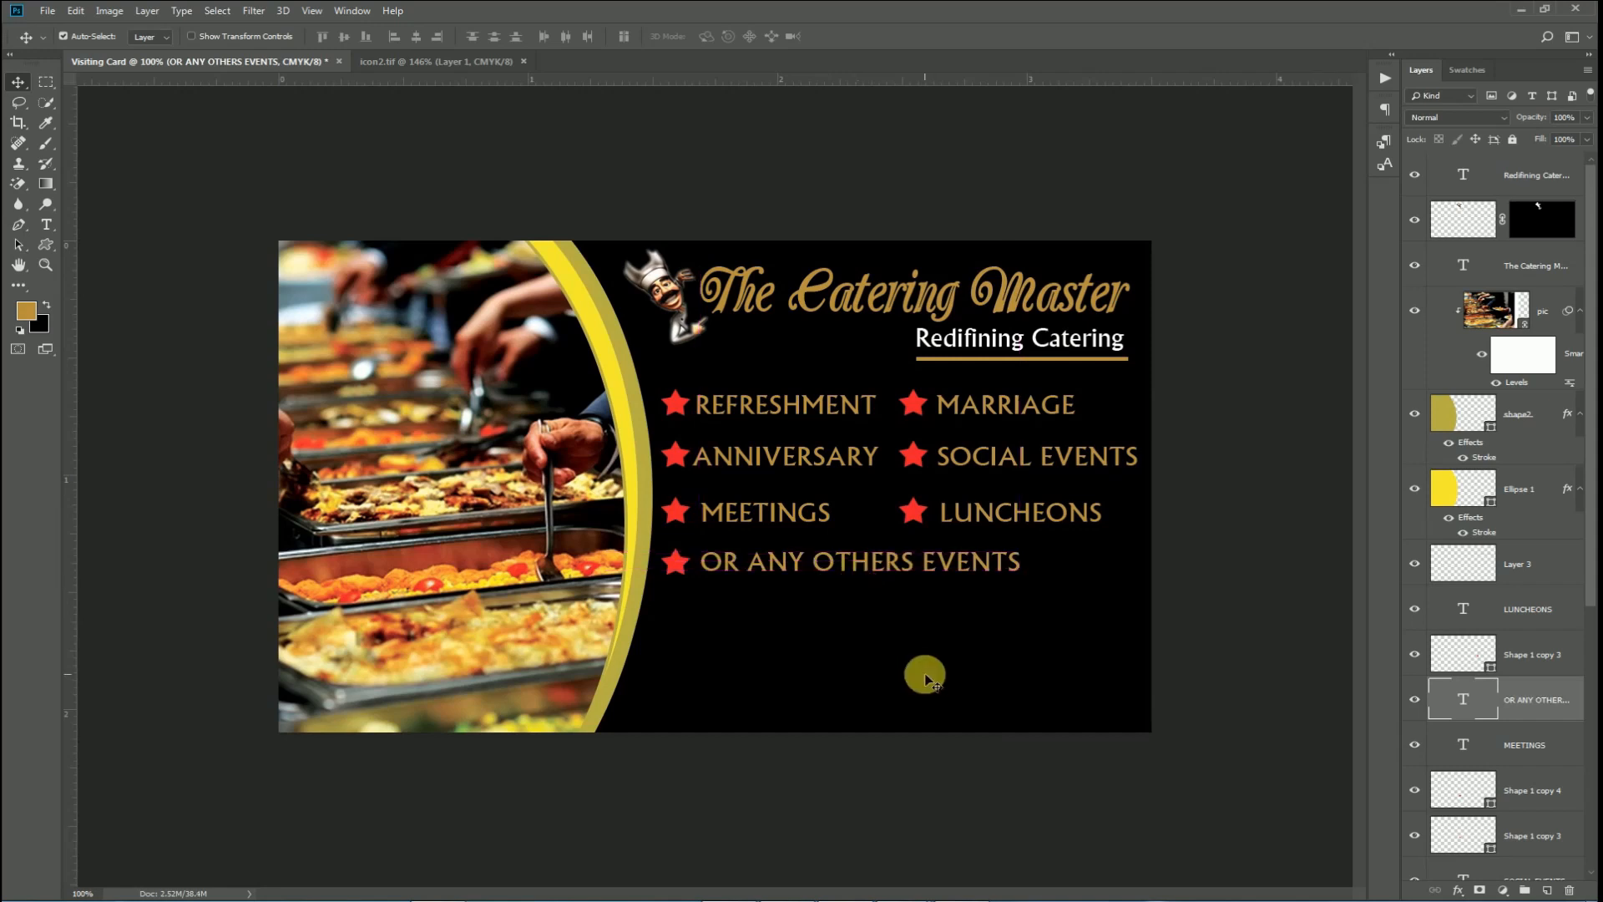
pyautogui.press('Down')
pyautogui.press('Down')
pyautogui.press('Down')
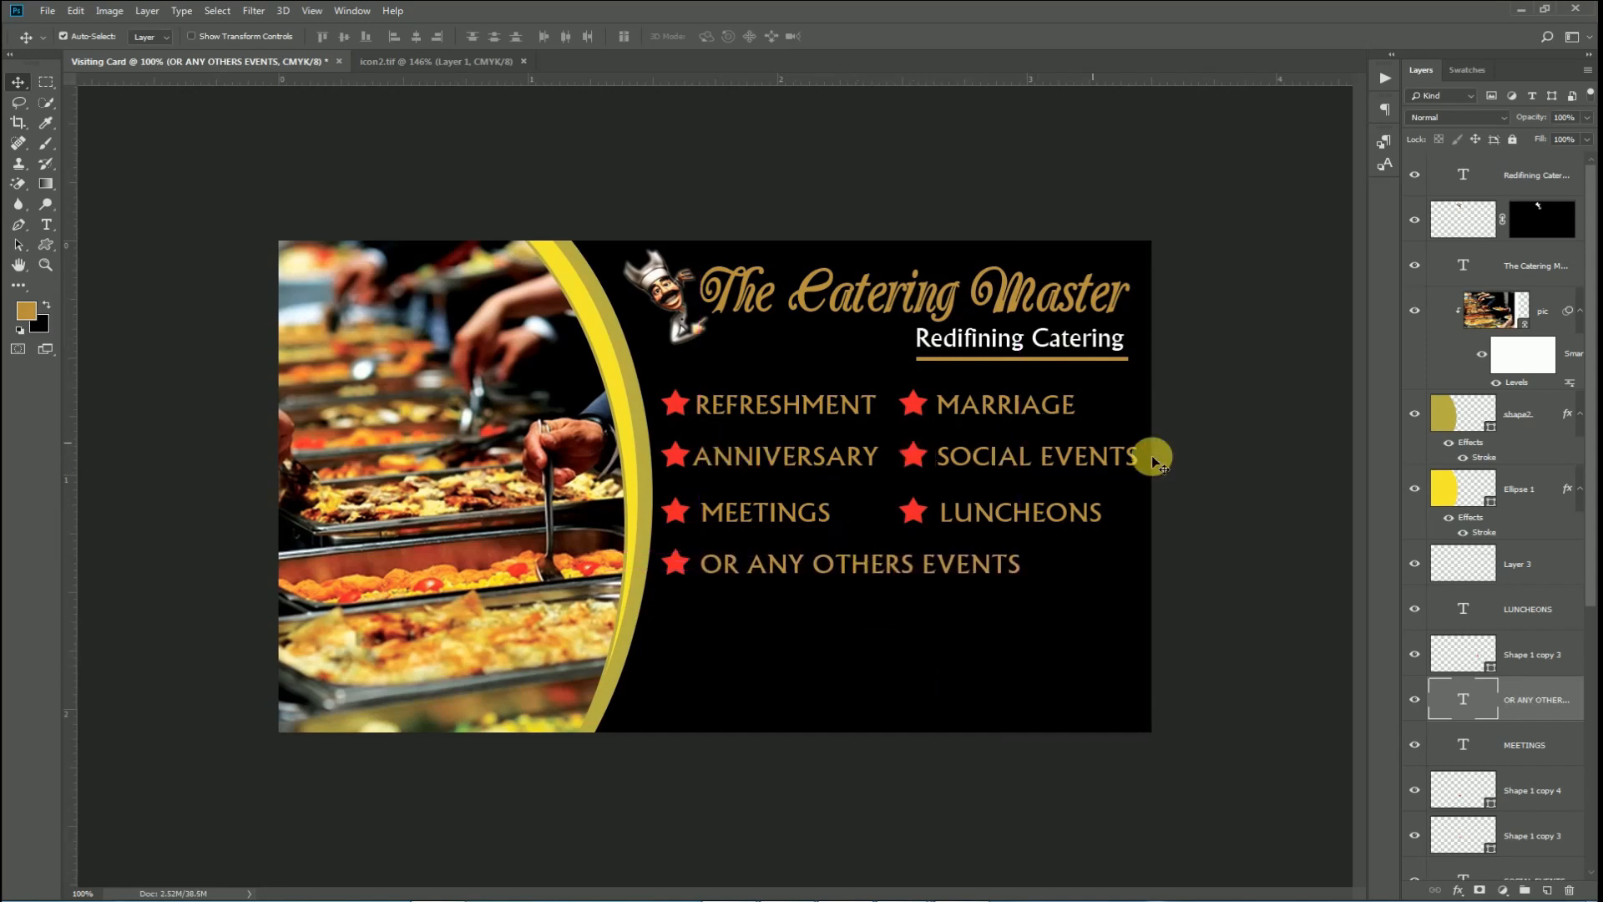
pyautogui.moveTo(1198, 460); pyautogui.dragTo(682, 456)
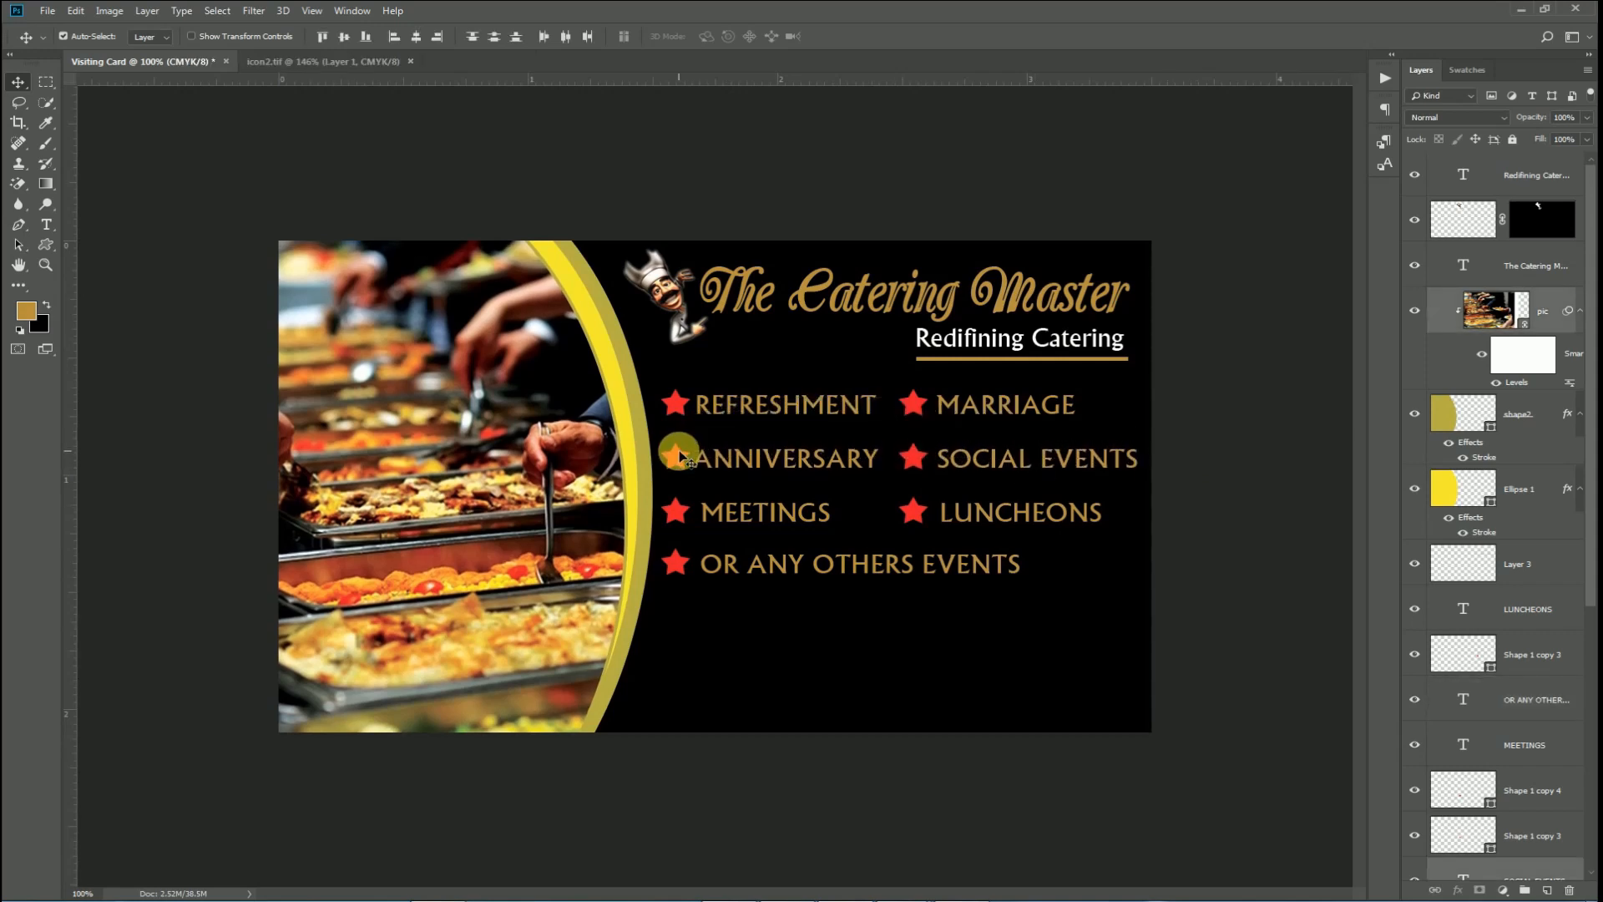
pyautogui.hotkey('ctrl', '0')
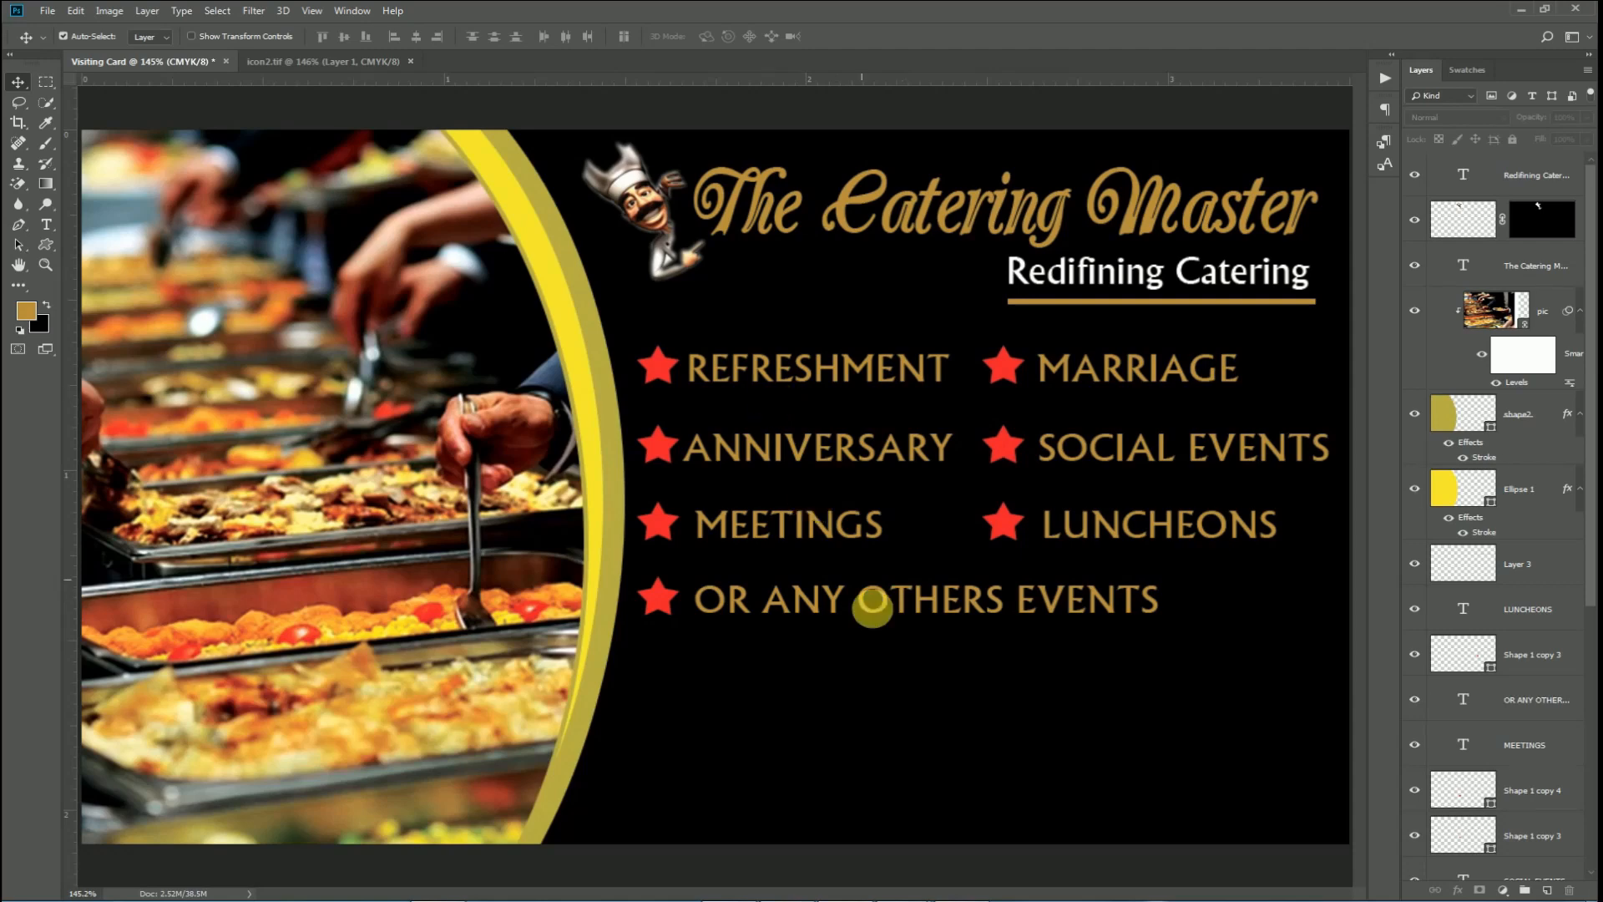
# Add a new empty layer above Layer 3 for the band.
pyautogui.scroll(2, 873, 658)
pyautogui.moveTo(912, 554); pyautogui.dragTo(752, 354)
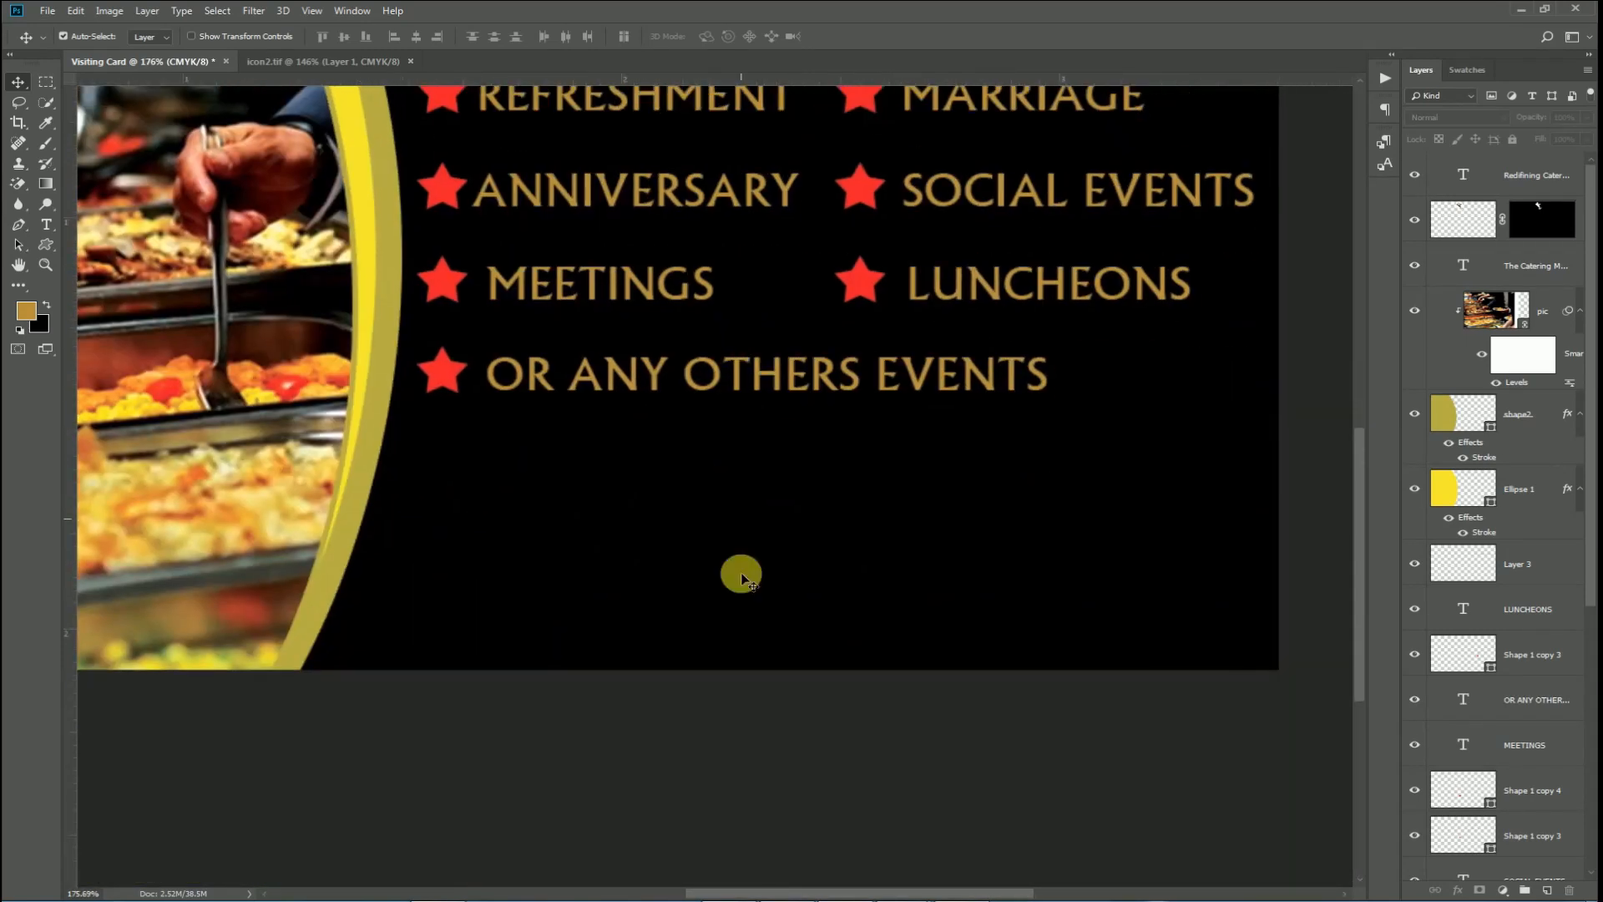
pyautogui.hotkey('ctrl', '0')
pyautogui.click(1529, 575)
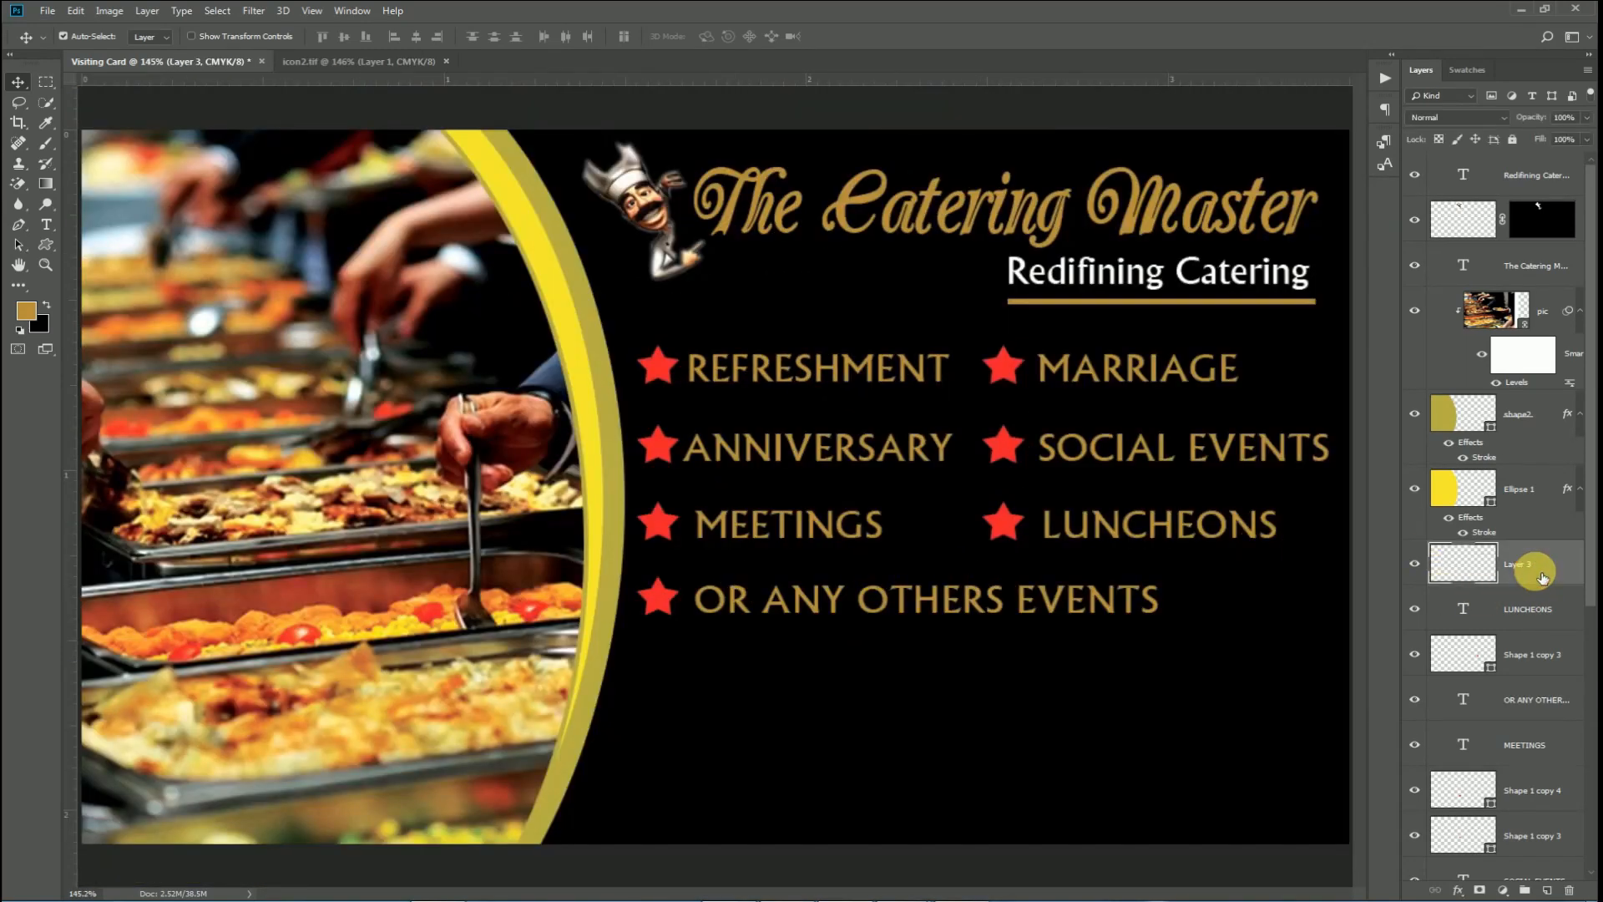
pyautogui.click(1547, 889)
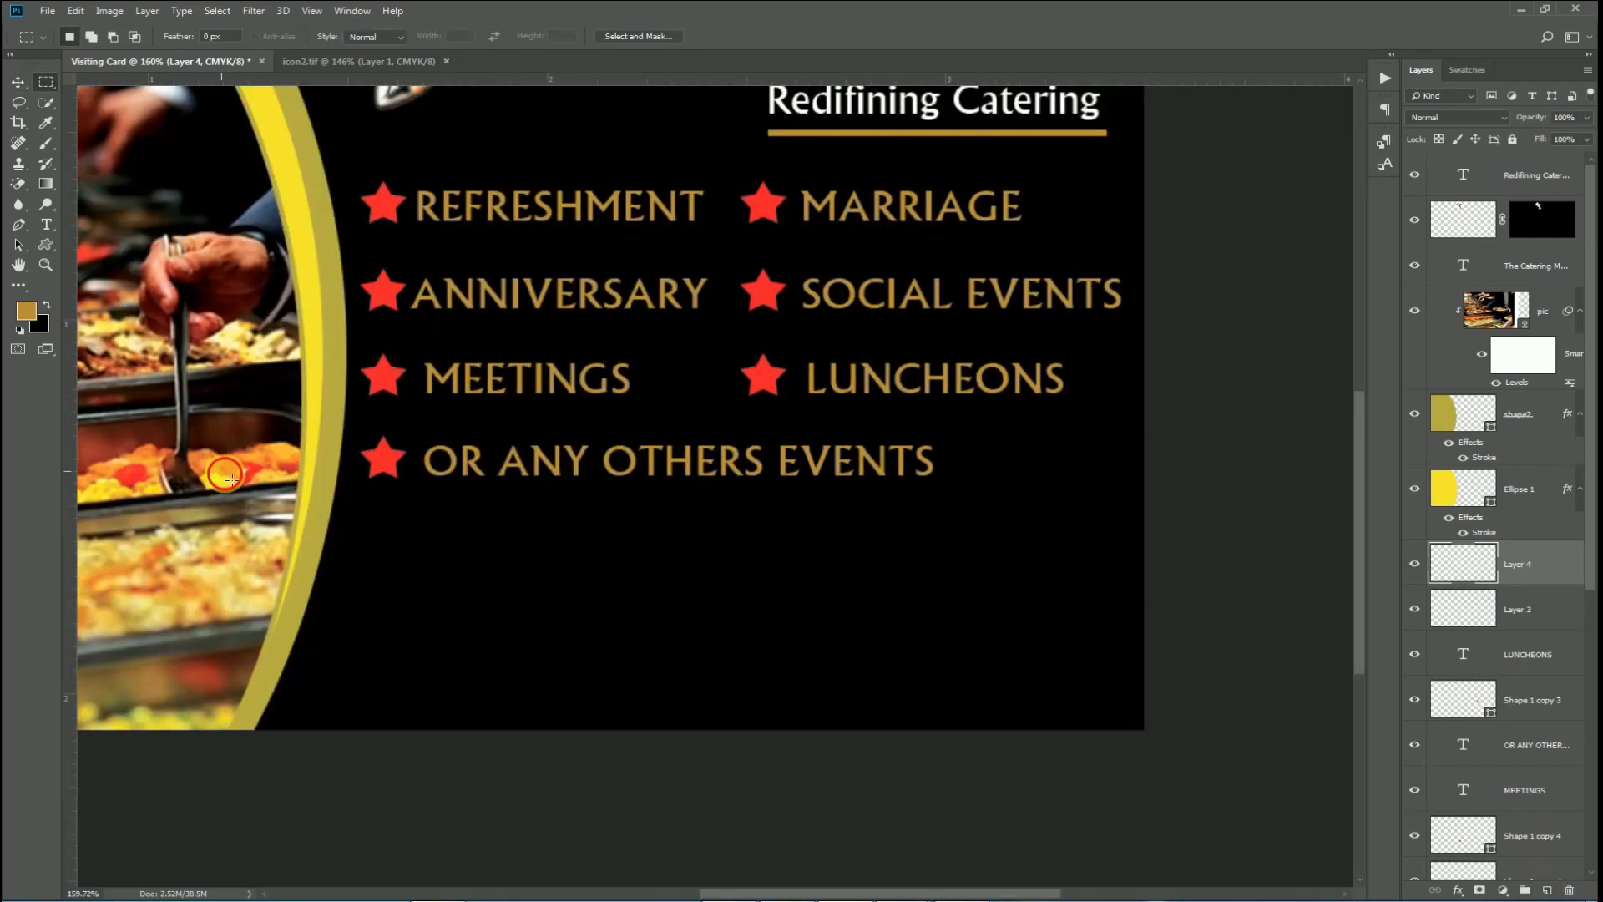
# Select a wide rectangle below the star service list and fill it with gold.
pyautogui.moveTo(231, 478); pyautogui.dragTo(1218, 618)
pyautogui.click(1170, 637)
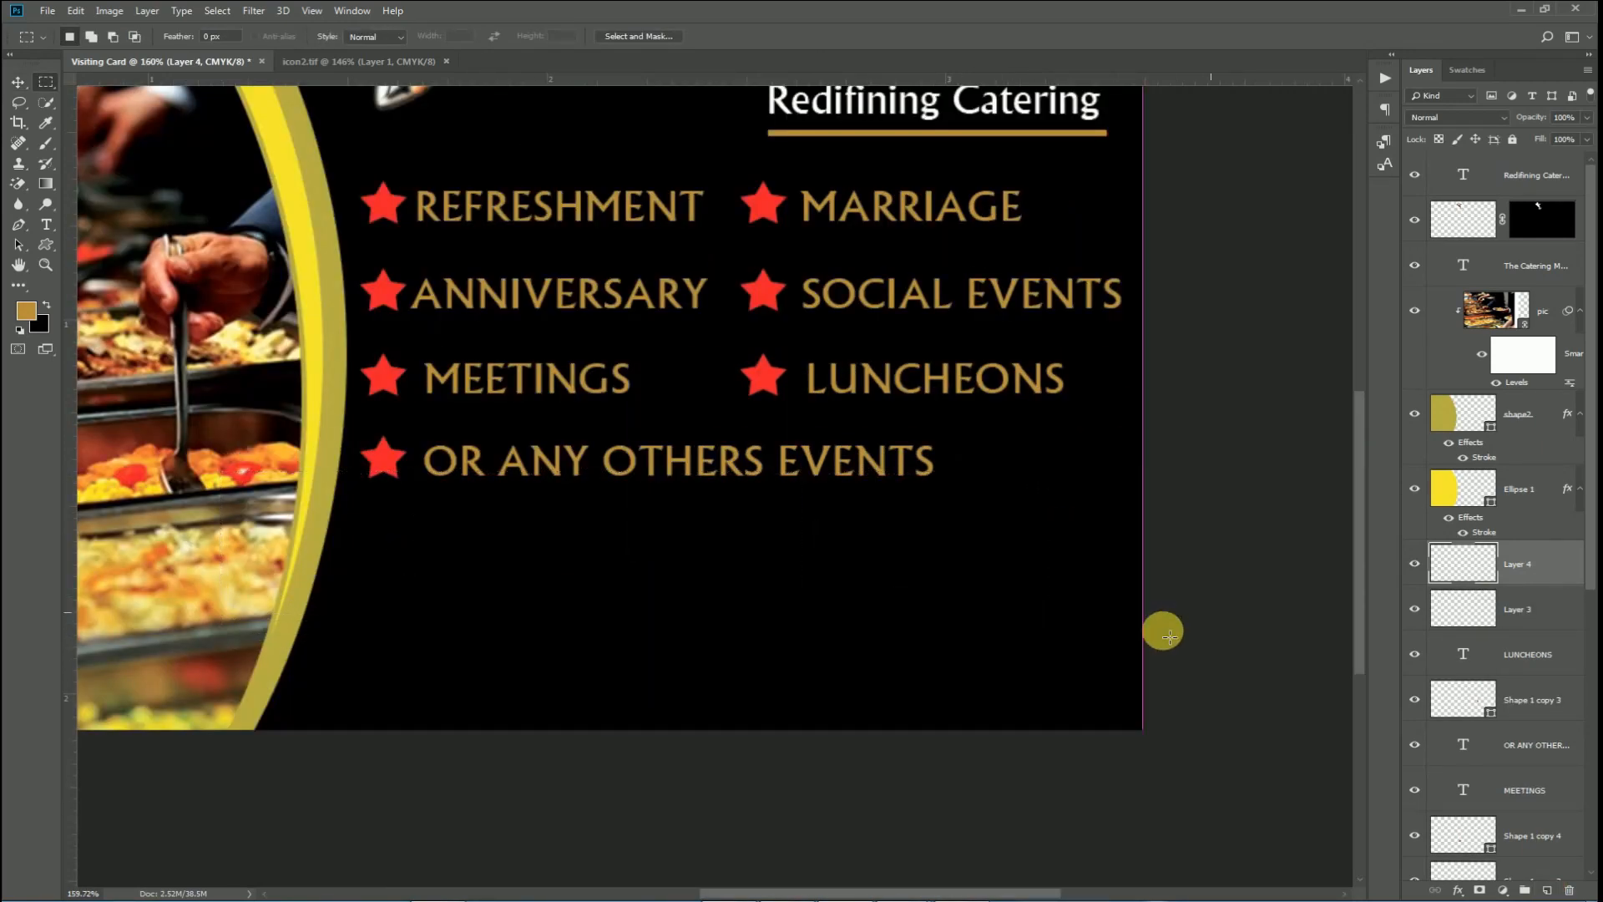
pyautogui.press('Down')
pyautogui.press('Down')
pyautogui.press('Down')
pyautogui.press('Down')
pyautogui.press('Down')
pyautogui.press('Down')
pyautogui.press('Down')
pyautogui.press('Down')
pyautogui.press('Down')
pyautogui.press('Down')
pyautogui.press('Down')
pyautogui.press('Down')
pyautogui.press('Down')
pyautogui.press('Down')
pyautogui.press('Down')
pyautogui.press('Down')
pyautogui.press('Down')
pyautogui.press('Down')
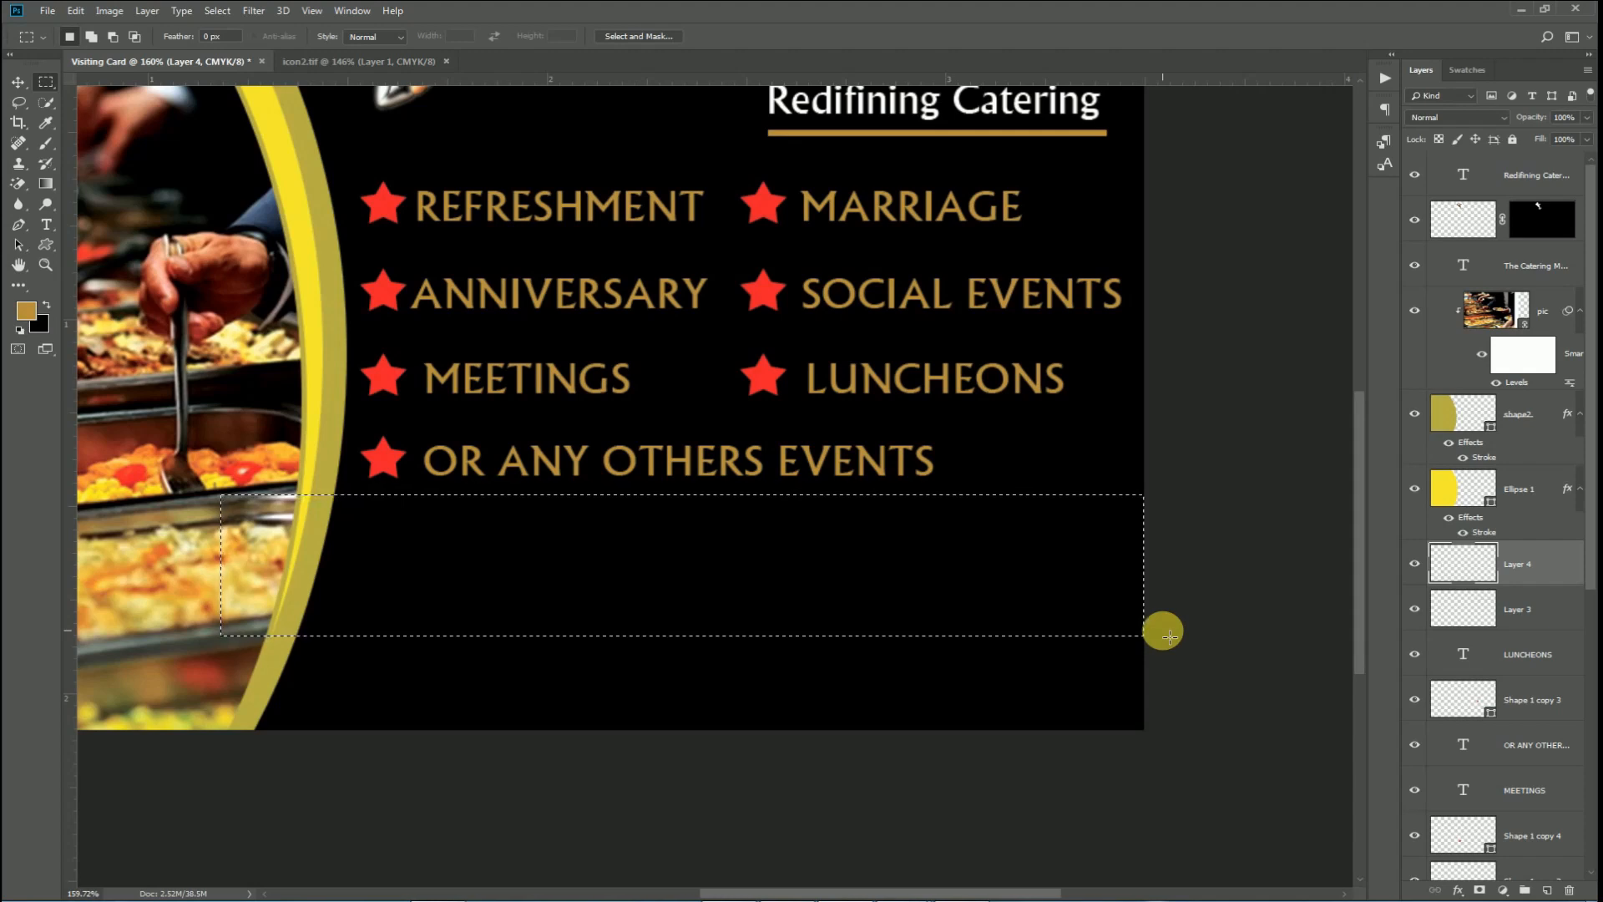
pyautogui.hotkey('alt', 'BackSpace')
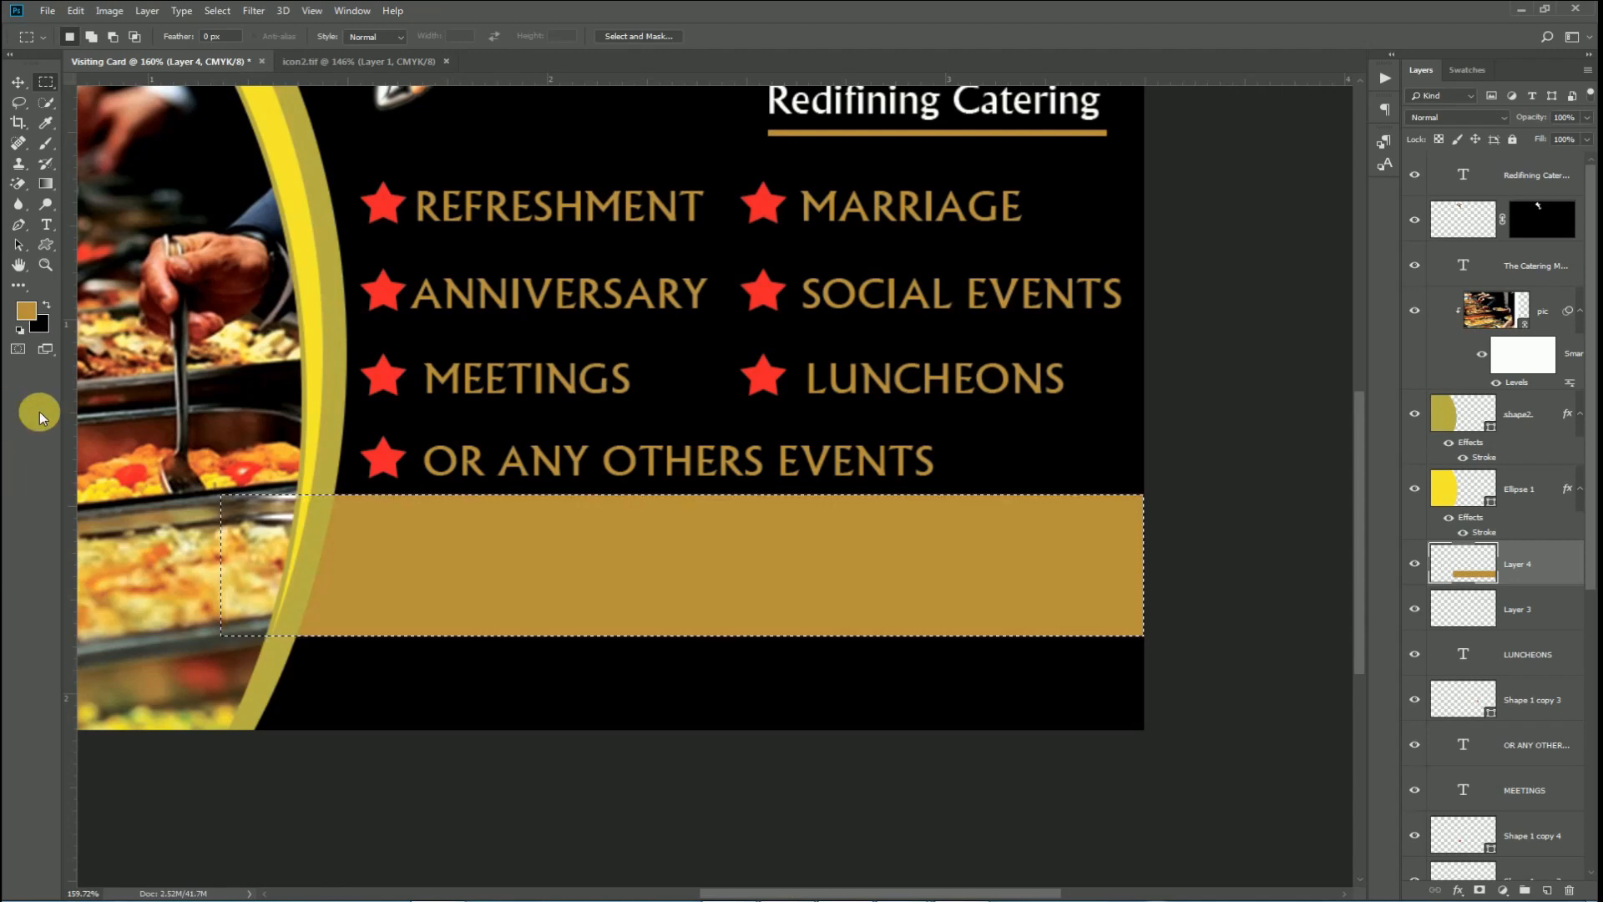
pyautogui.hotkey('ctrl', 'd')
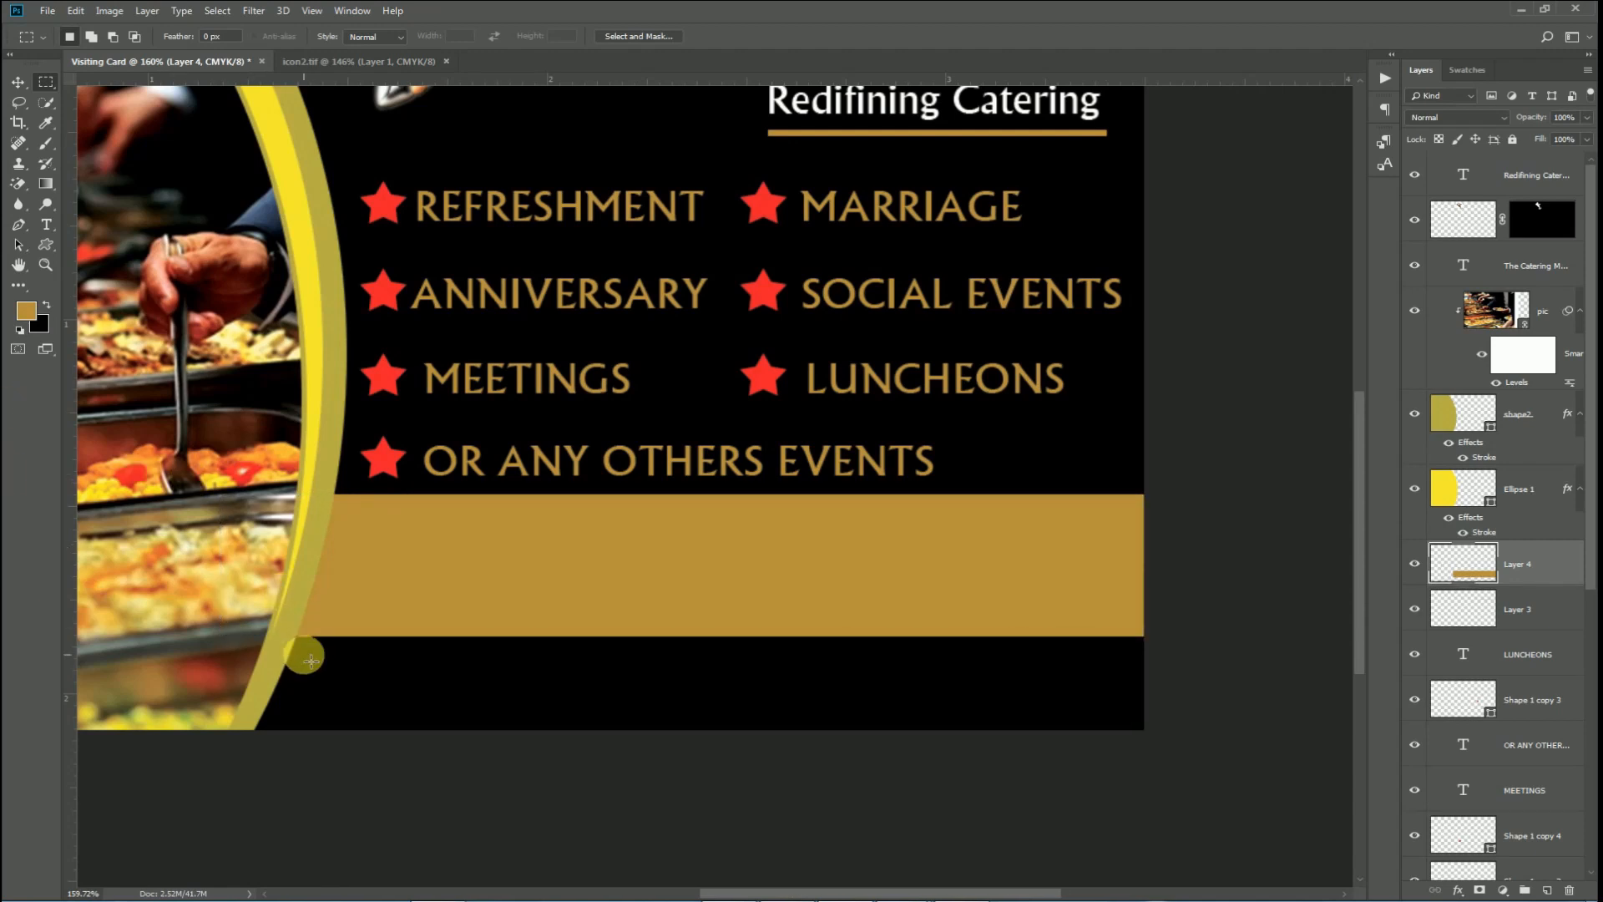
# Set the foreground colour to hex C5D78A and refill the Layer 4 band with it.
pyautogui.click(35, 318)
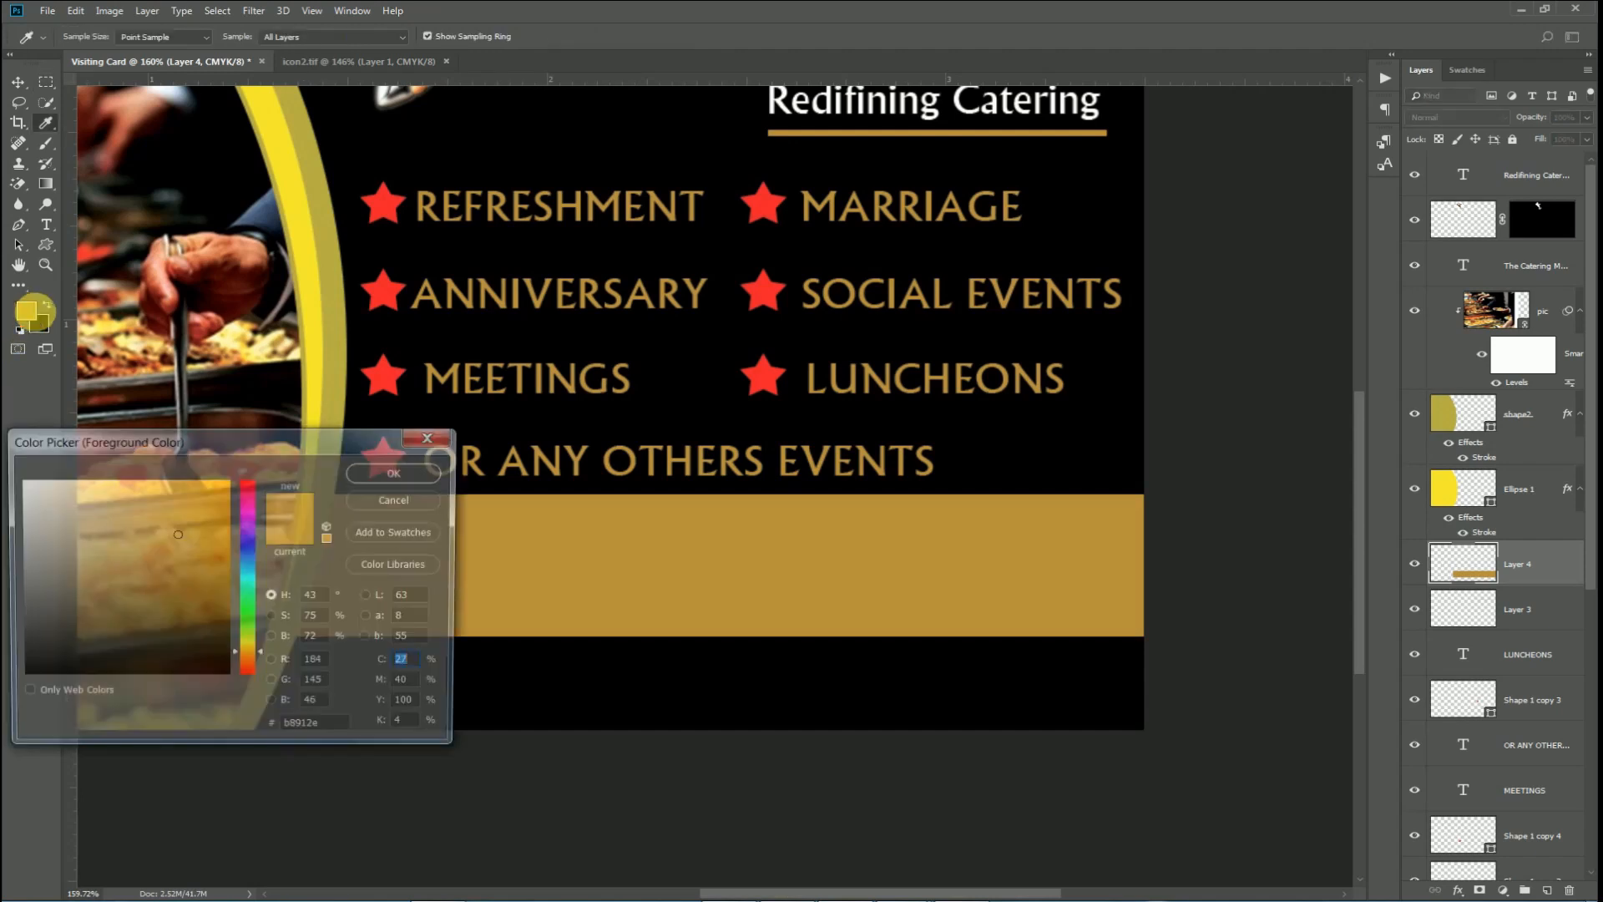
pyautogui.moveTo(324, 732); pyautogui.dragTo(191, 733)
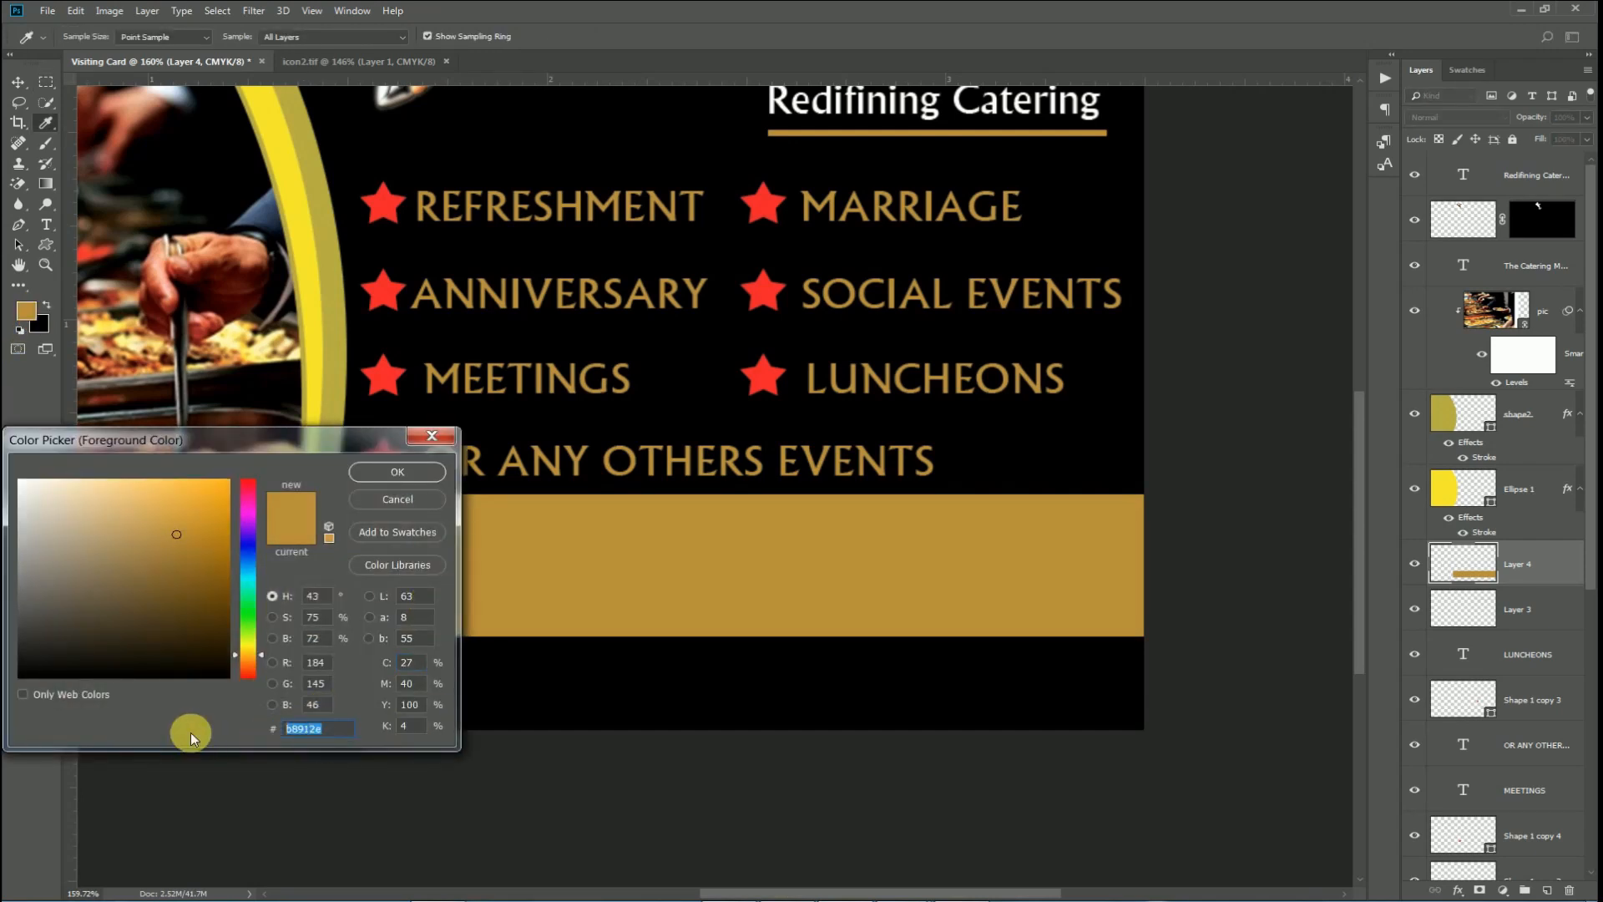
pyautogui.write('c')
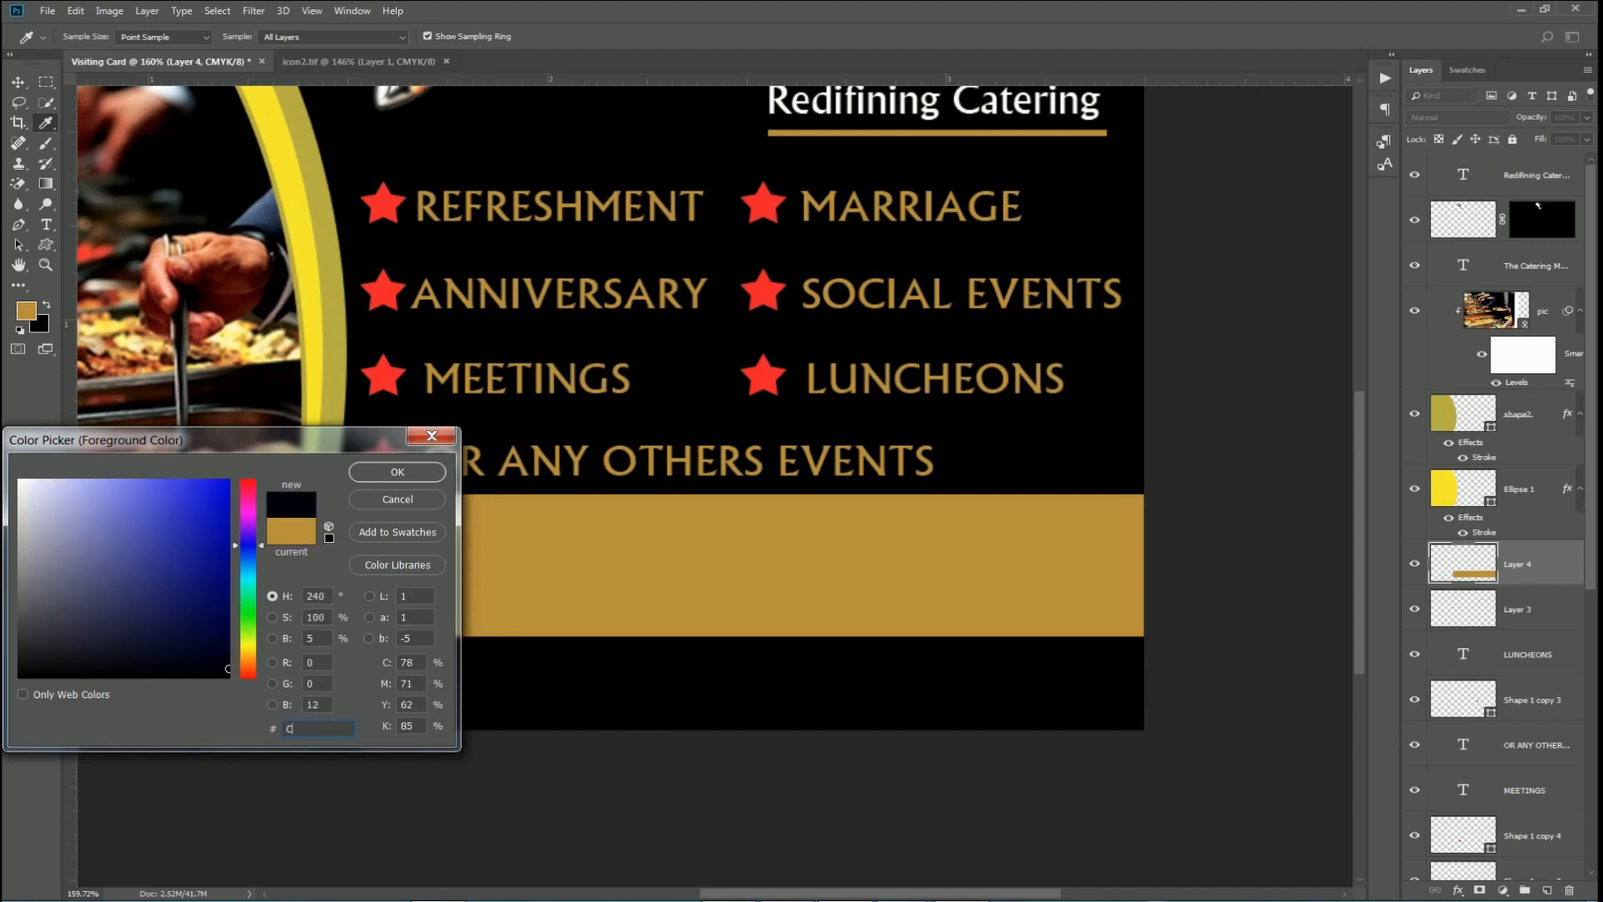
pyautogui.write('5d7')
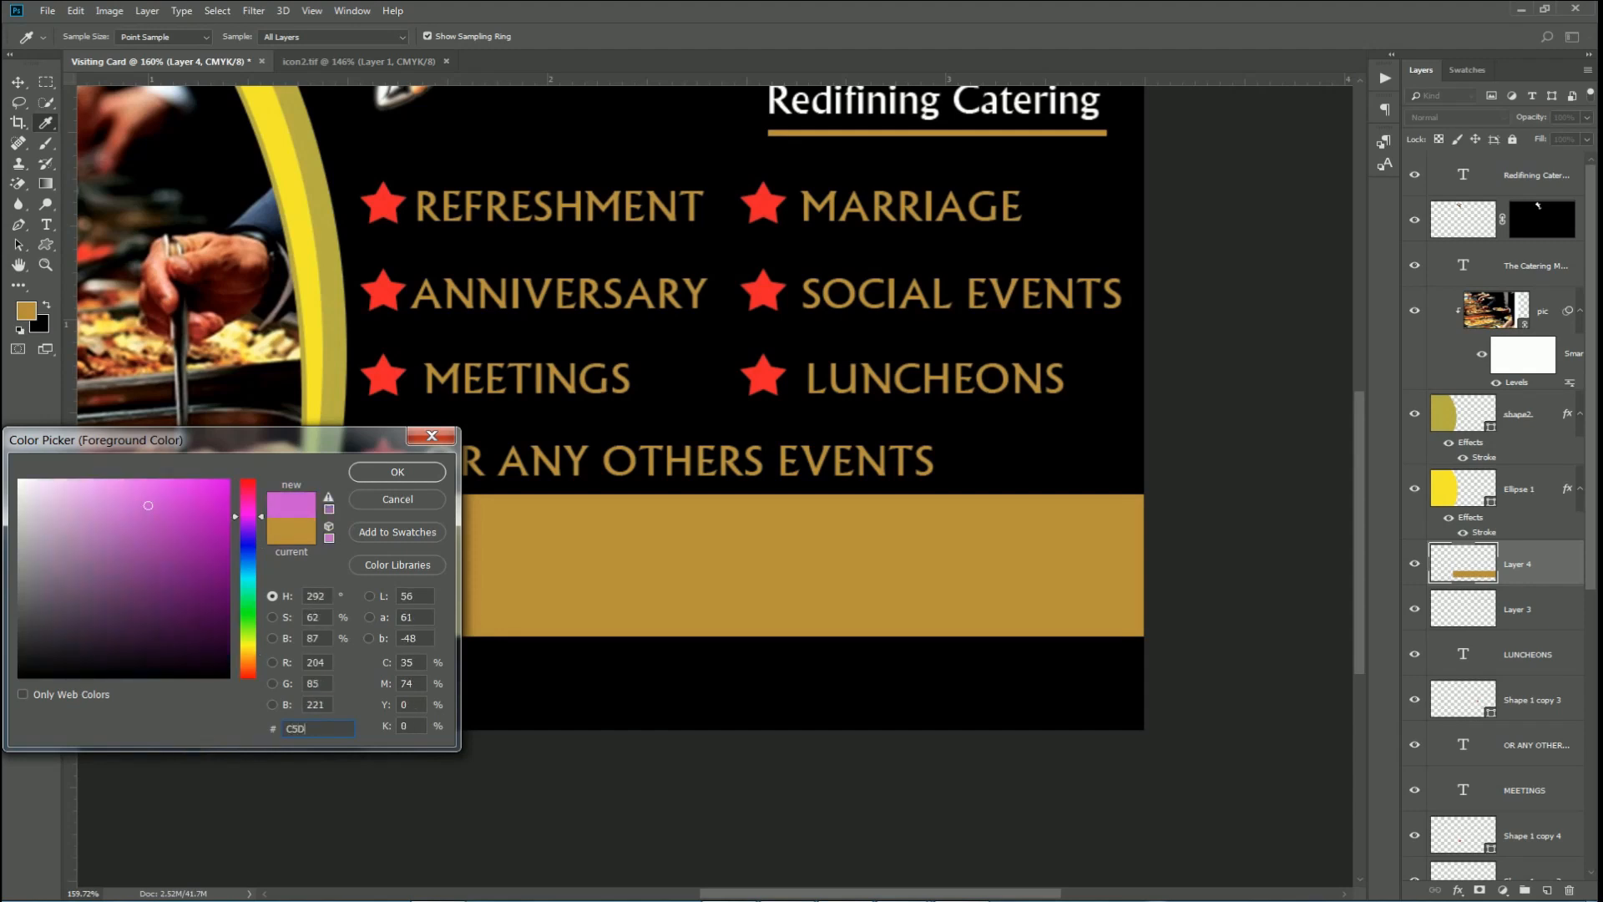
pyautogui.write('8')
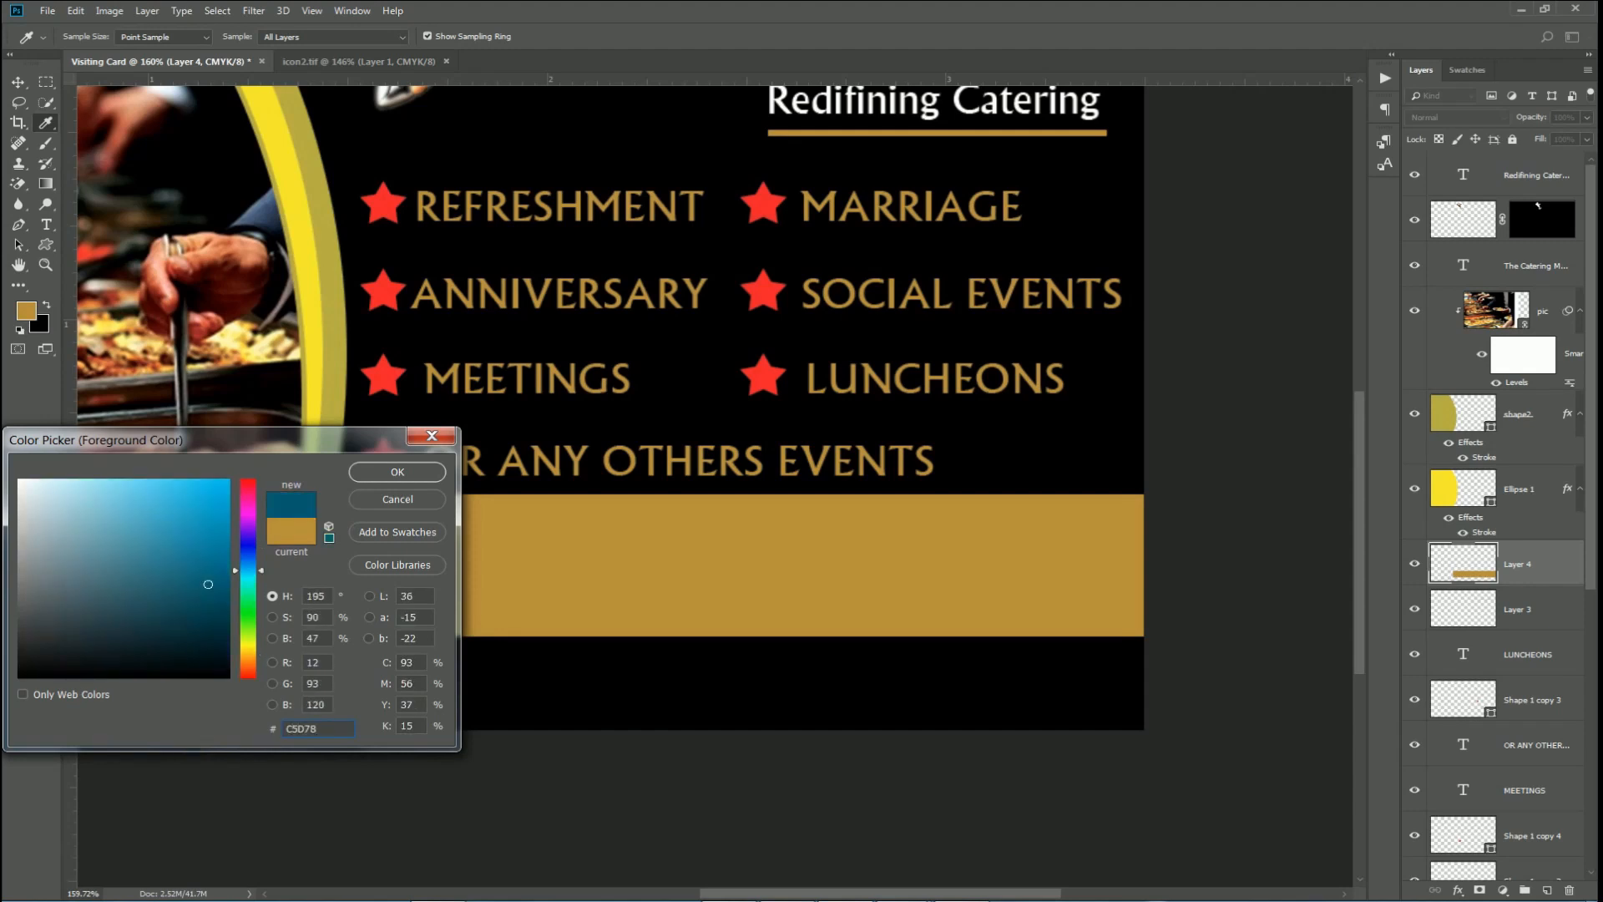
pyautogui.write('a')
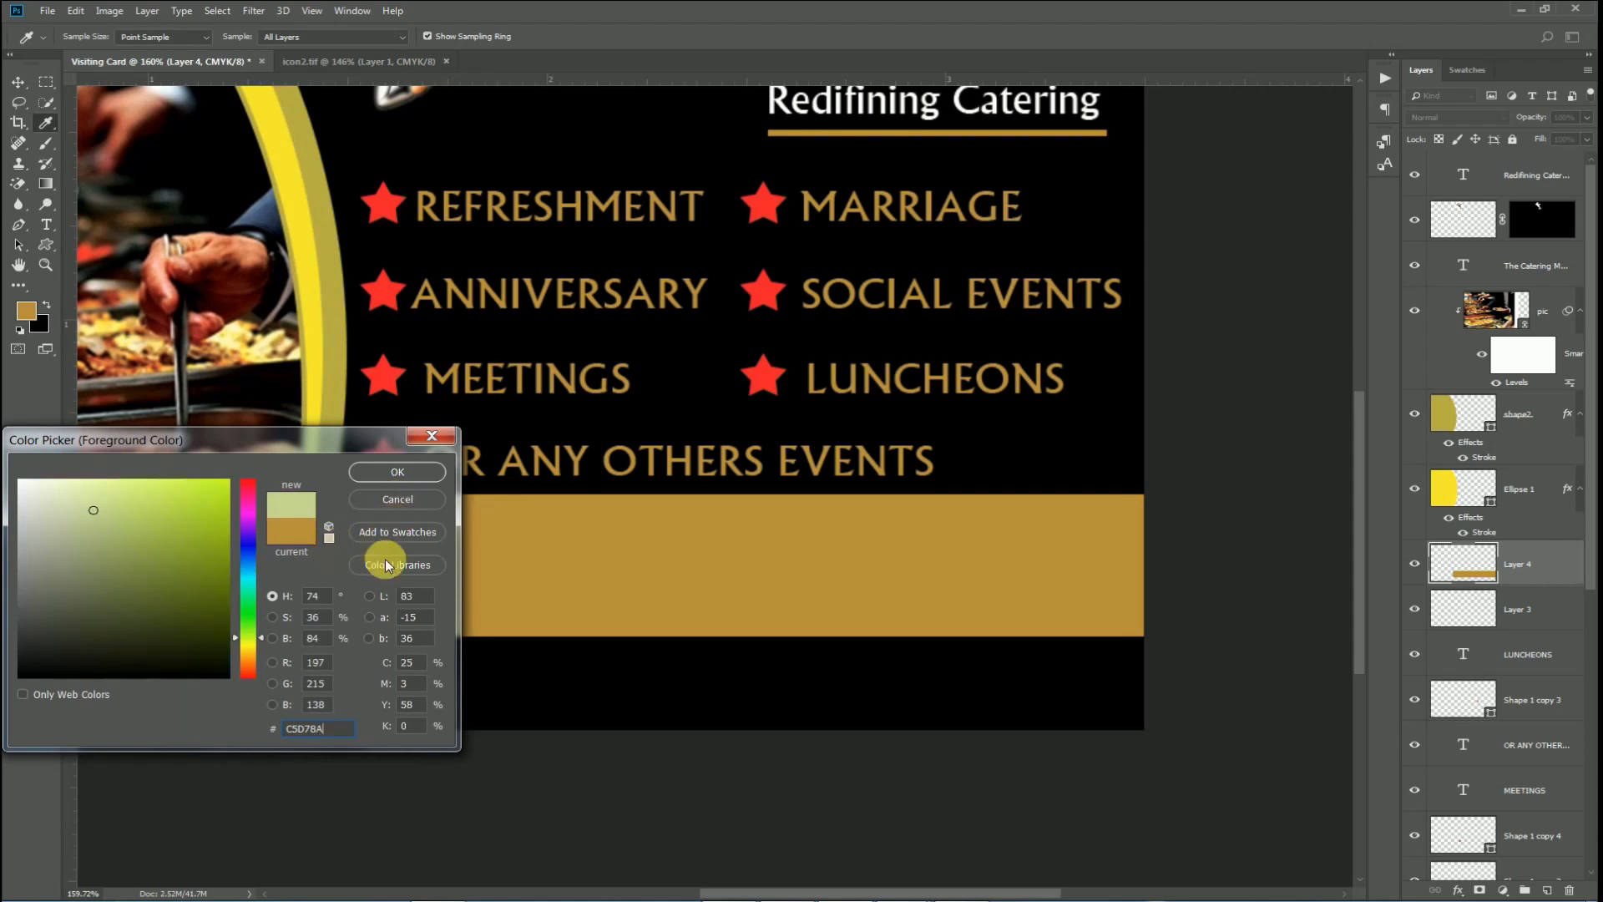
pyautogui.click(383, 478)
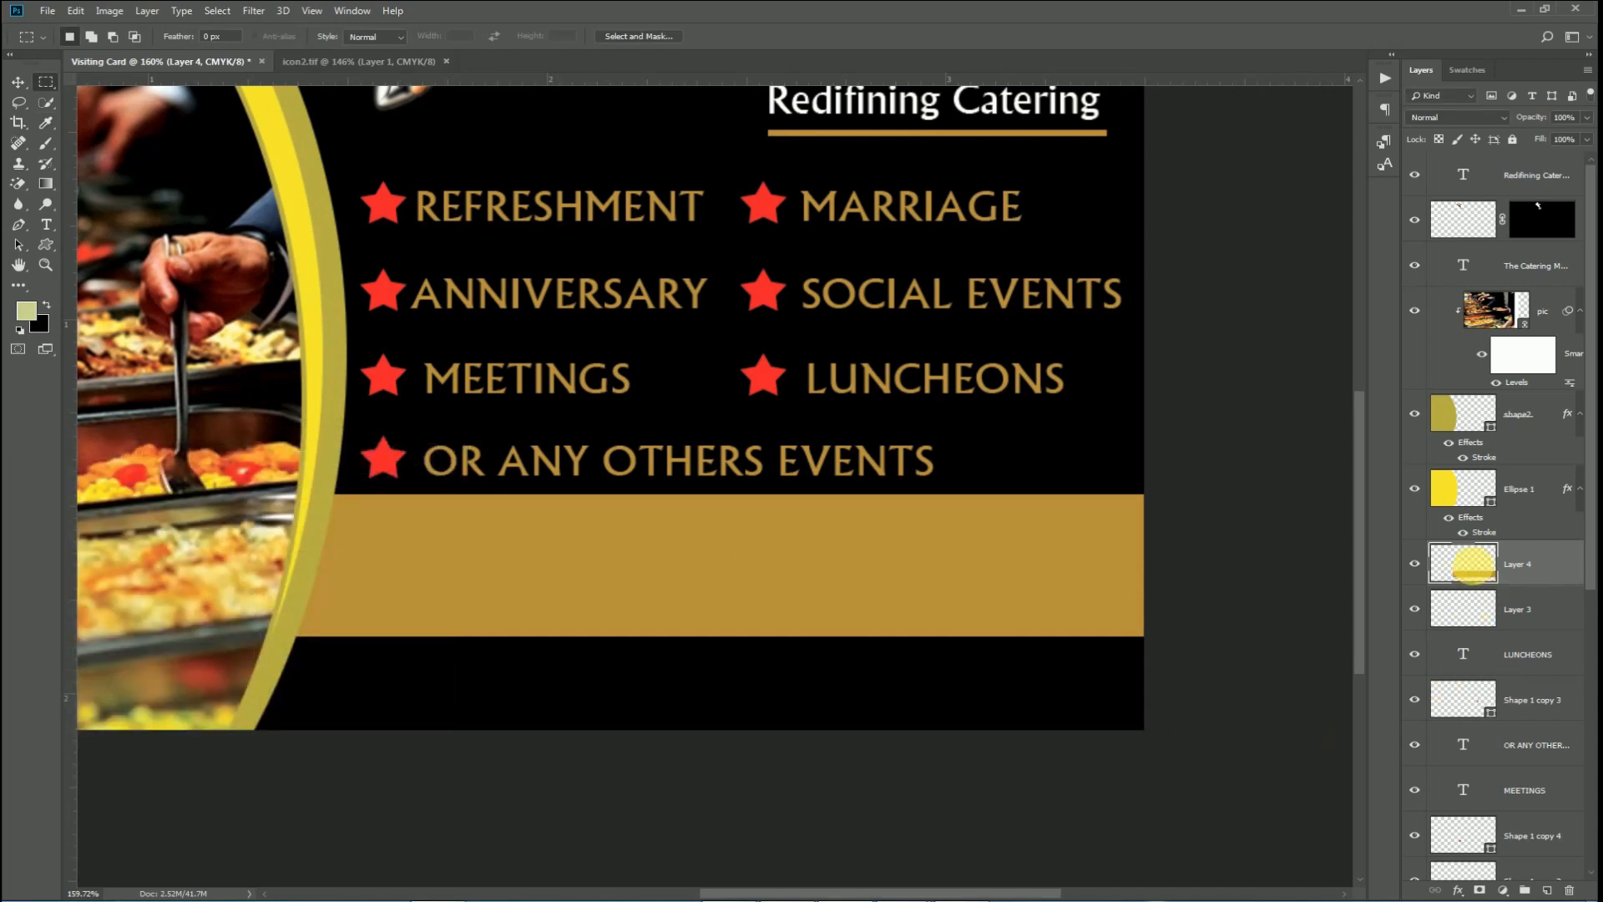
pyautogui.hotkey('alt', 'BackSpace')
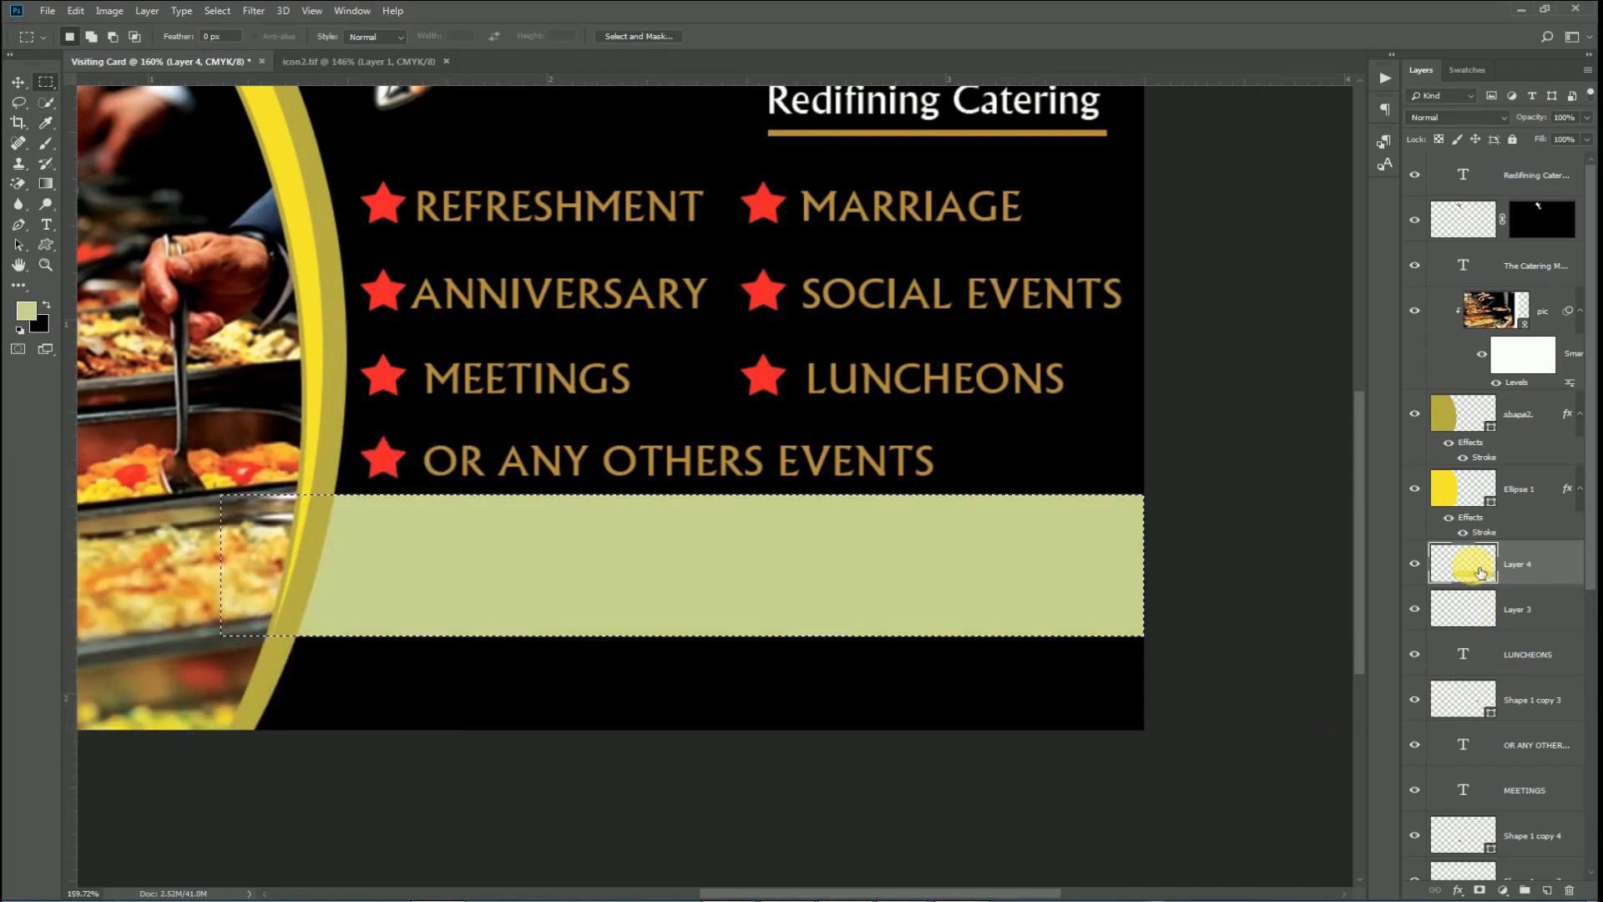
pyautogui.hotkey('ctrl', 'd')
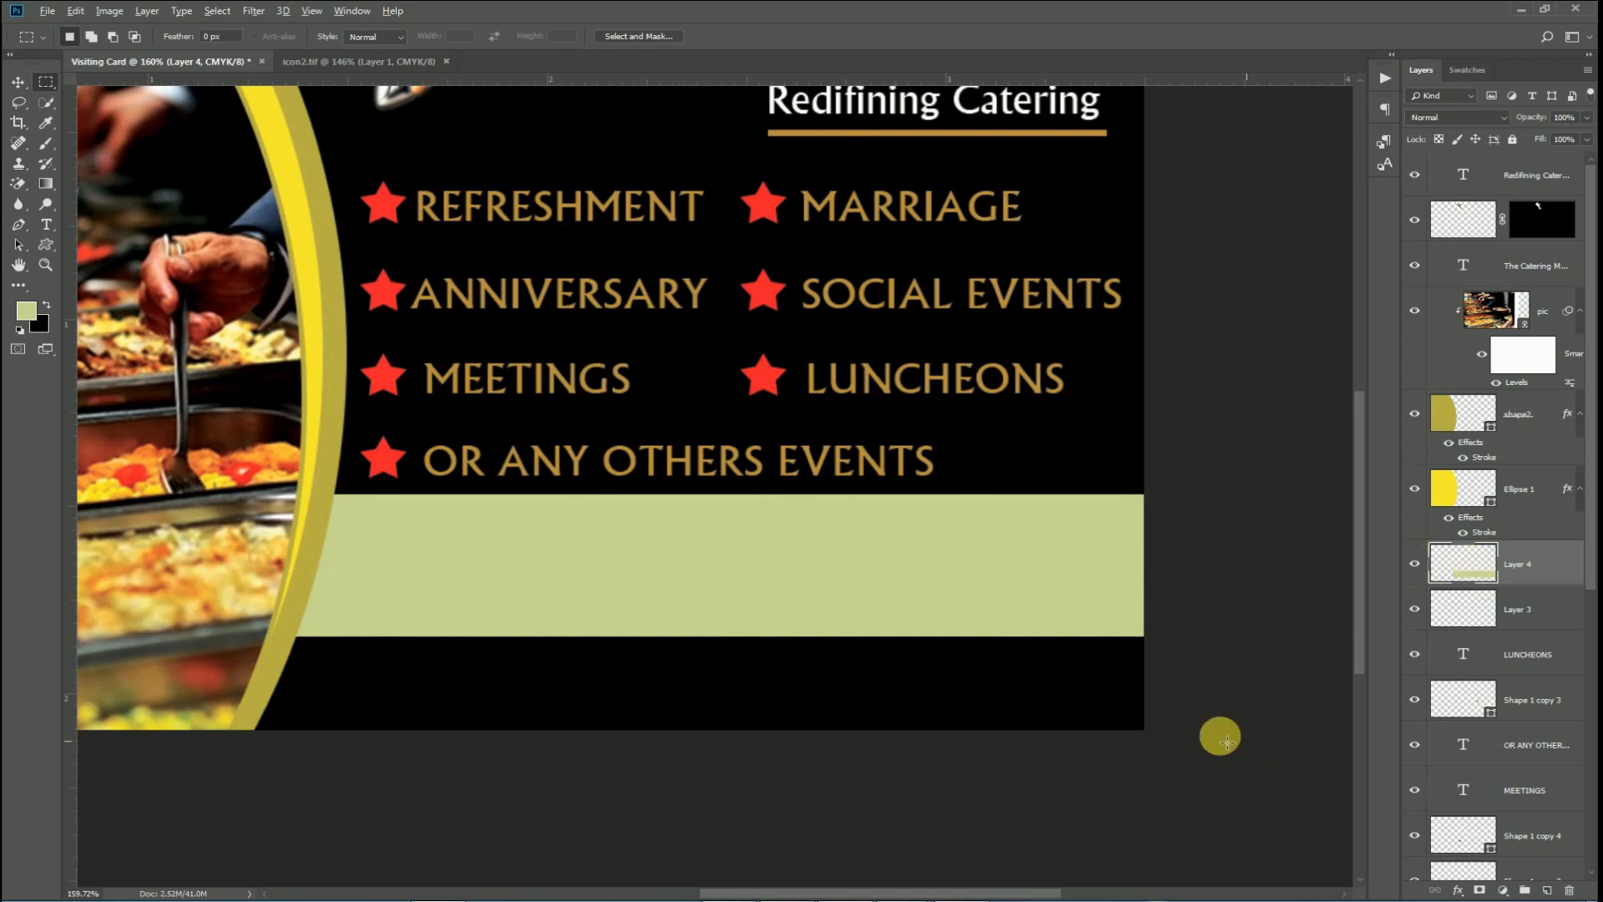
pyautogui.scroll(-3, 1033, 712)
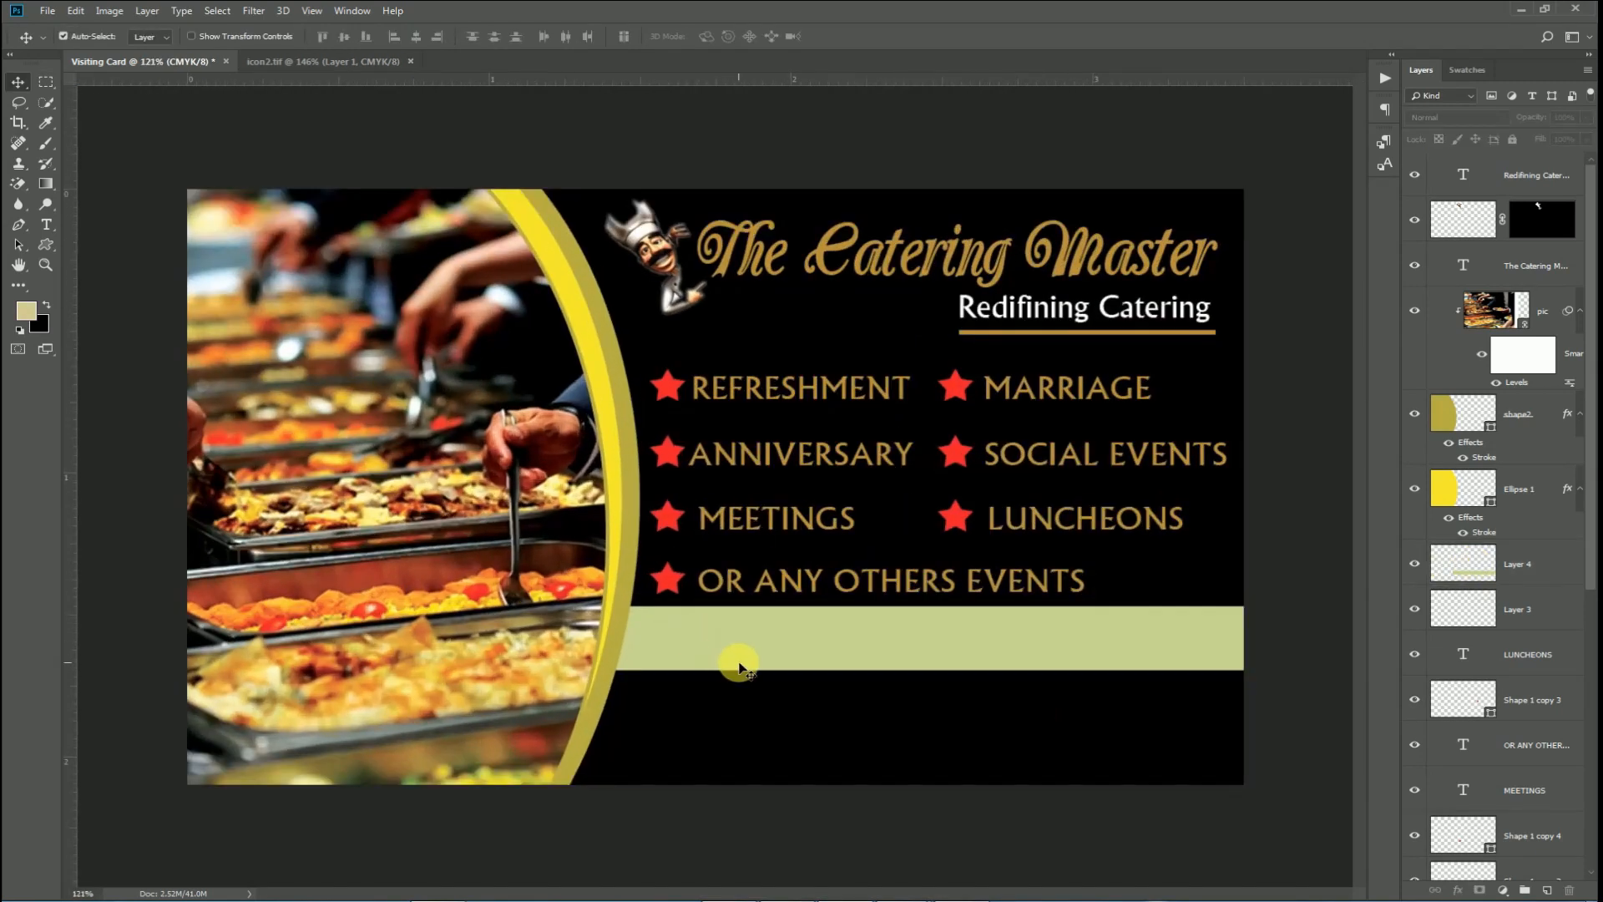
# Type the two contact phone numbers, separated by a slash, on the green band.
pyautogui.press('t')
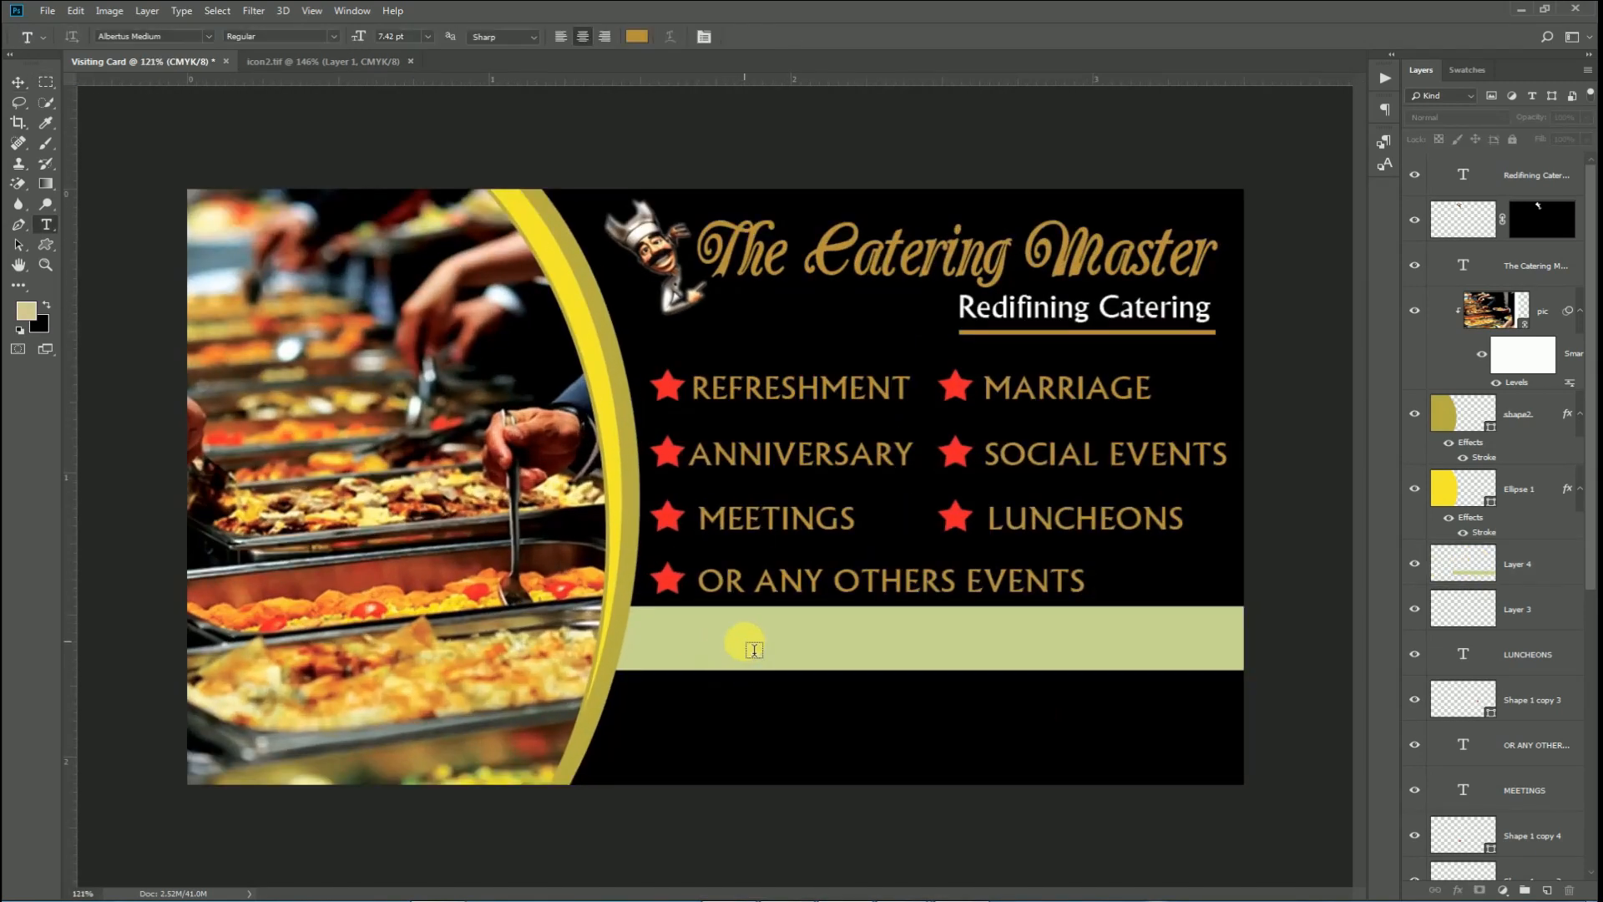
pyautogui.click(744, 640)
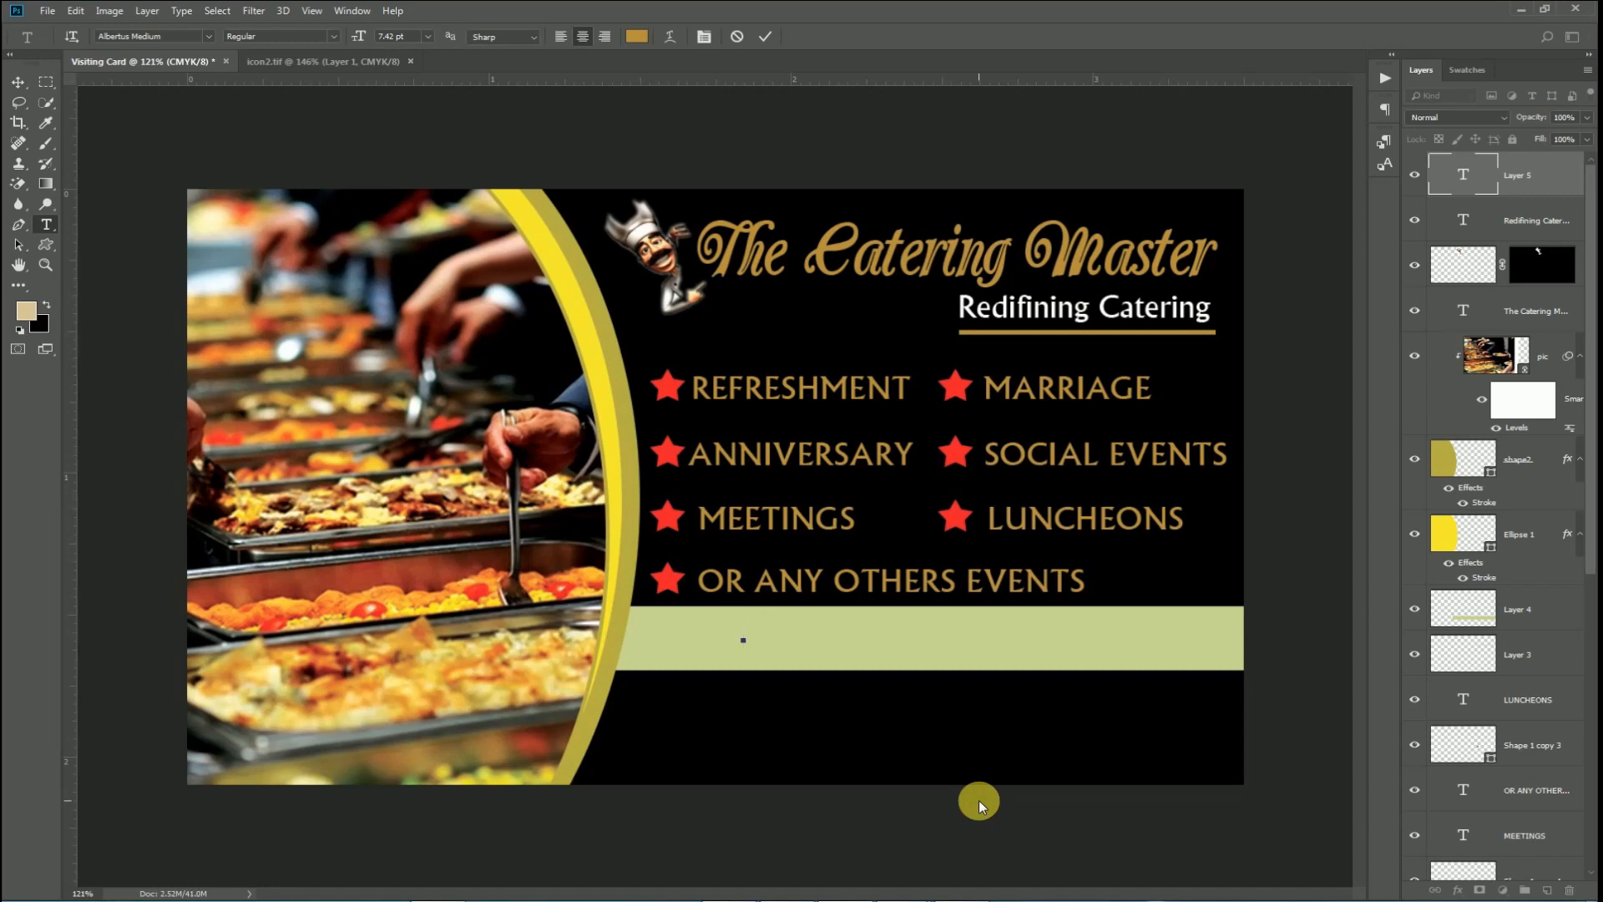
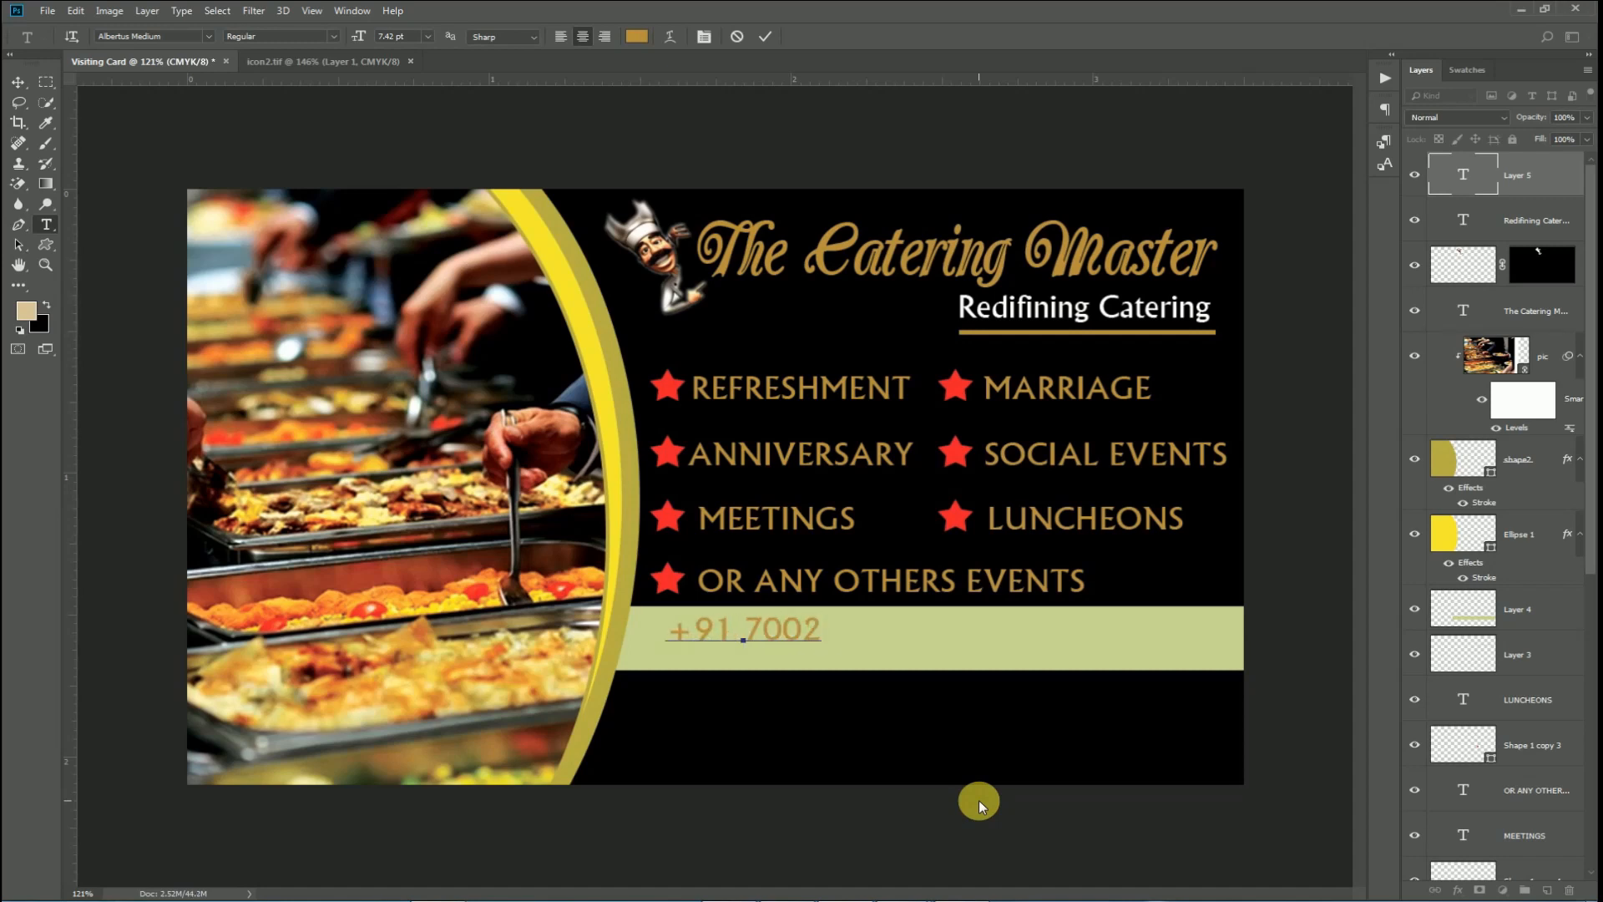
pyautogui.press('Left')
pyautogui.press('Left')
pyautogui.press('Left')
pyautogui.press('Left')
pyautogui.press('Left')
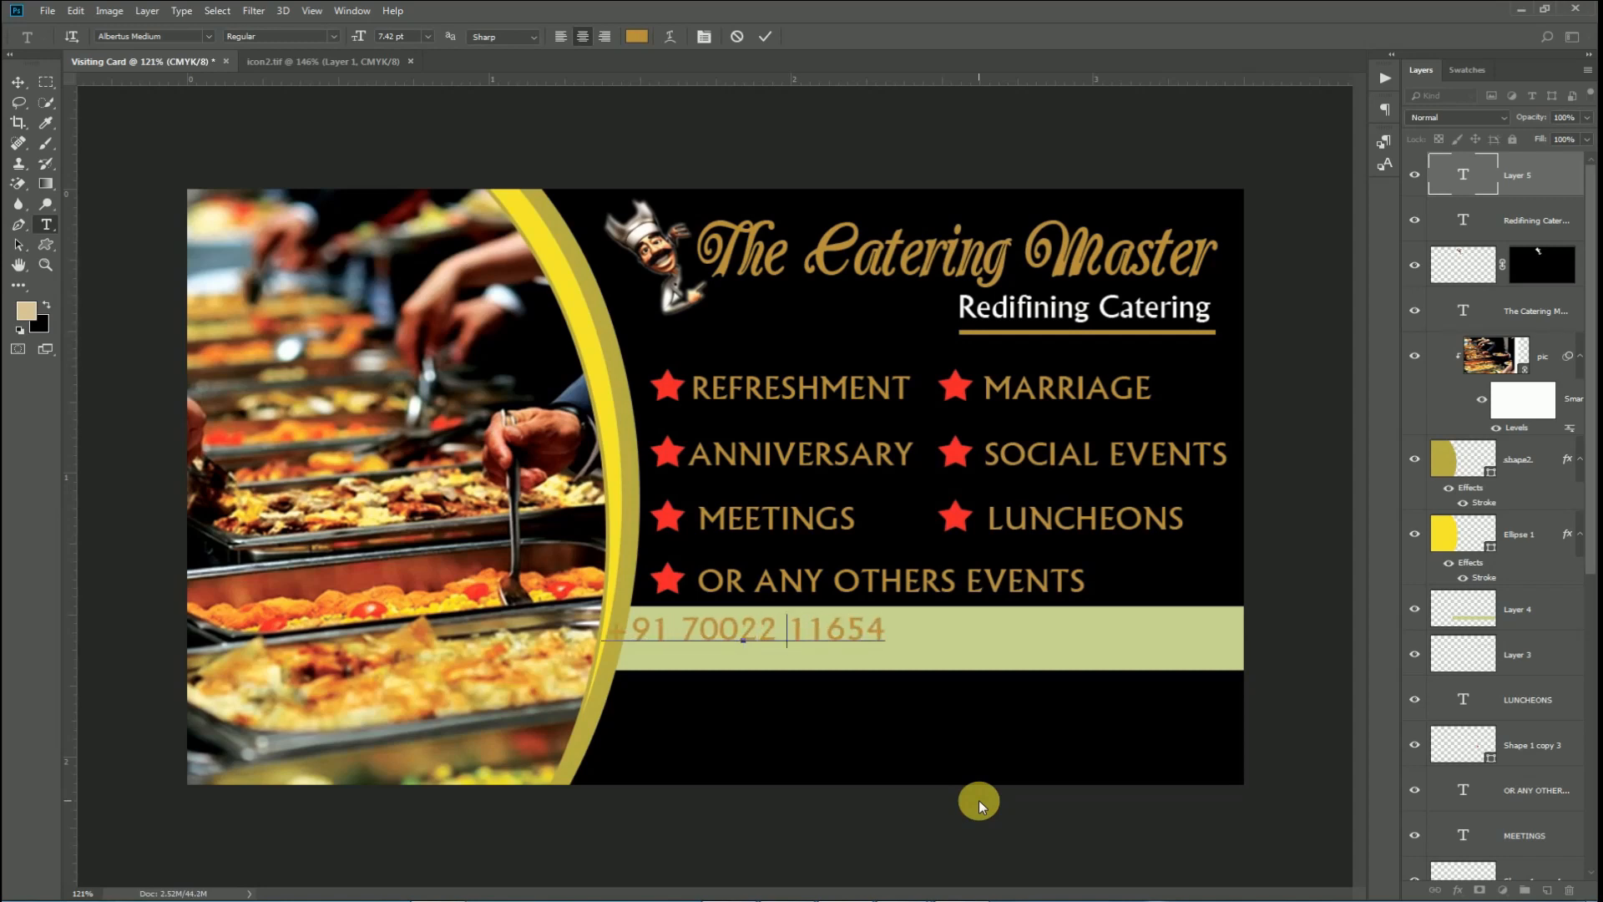
pyautogui.press('Right')
pyautogui.press('Right')
pyautogui.press('Right')
pyautogui.press('Right')
pyautogui.press('Right')
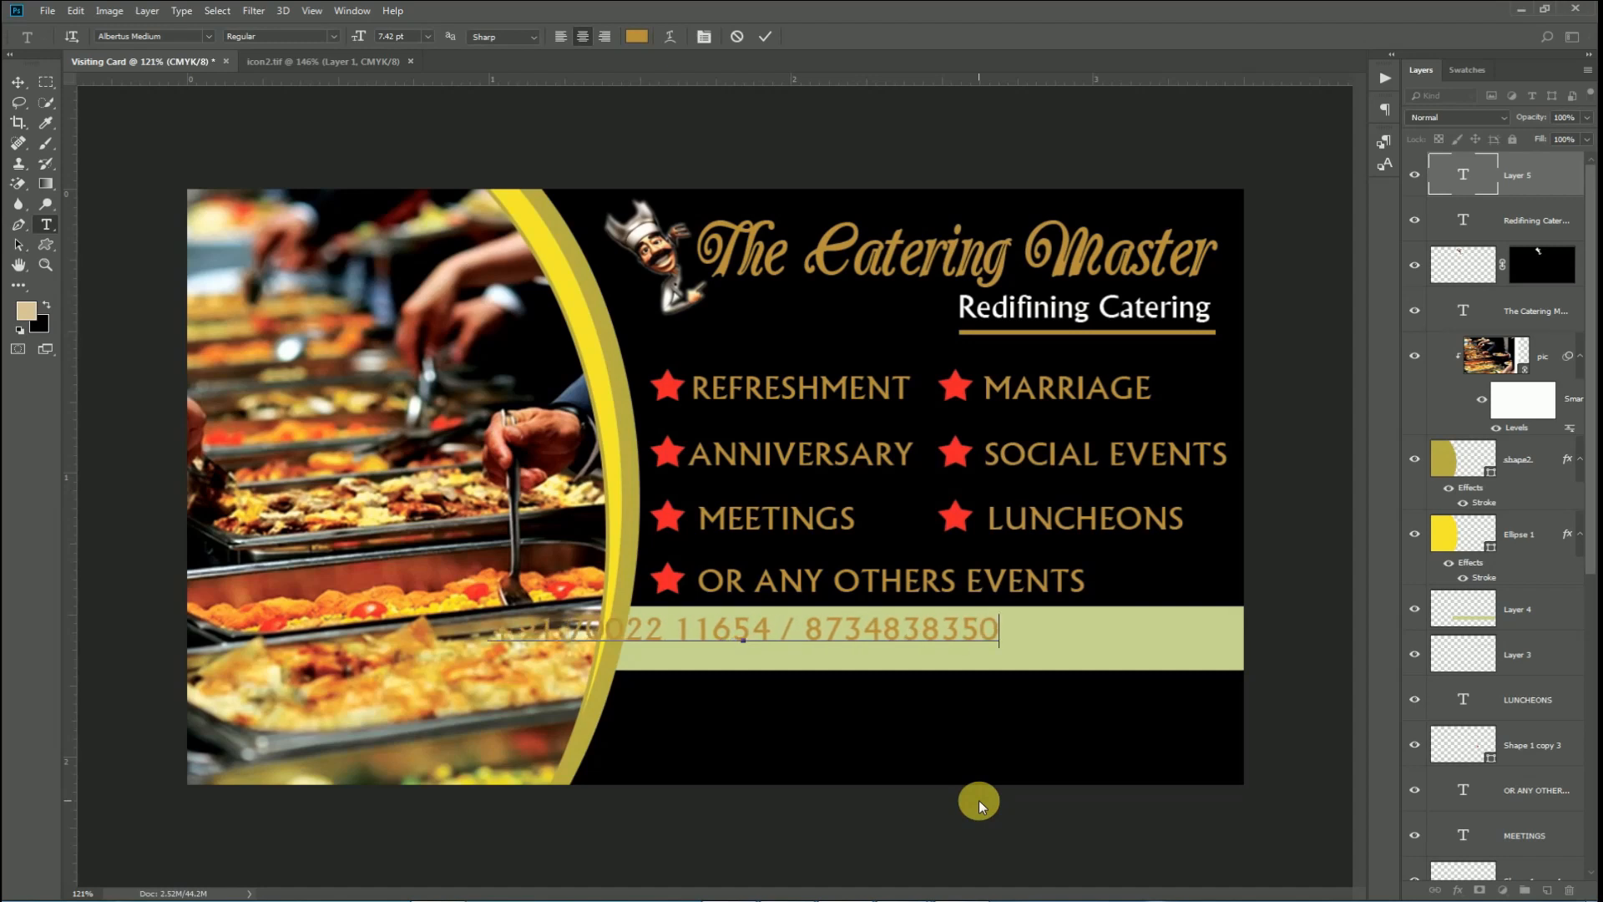
pyautogui.press('Left')
pyautogui.press('Left')
pyautogui.press('Left')
pyautogui.press('Left')
pyautogui.press('Left')
pyautogui.click(765, 36)
# Move the phone number text onto the band and colour it black.
pyautogui.moveTo(912, 651); pyautogui.dragTo(982, 639)
pyautogui.tripleClick(983, 639)
pyautogui.click(47, 306)
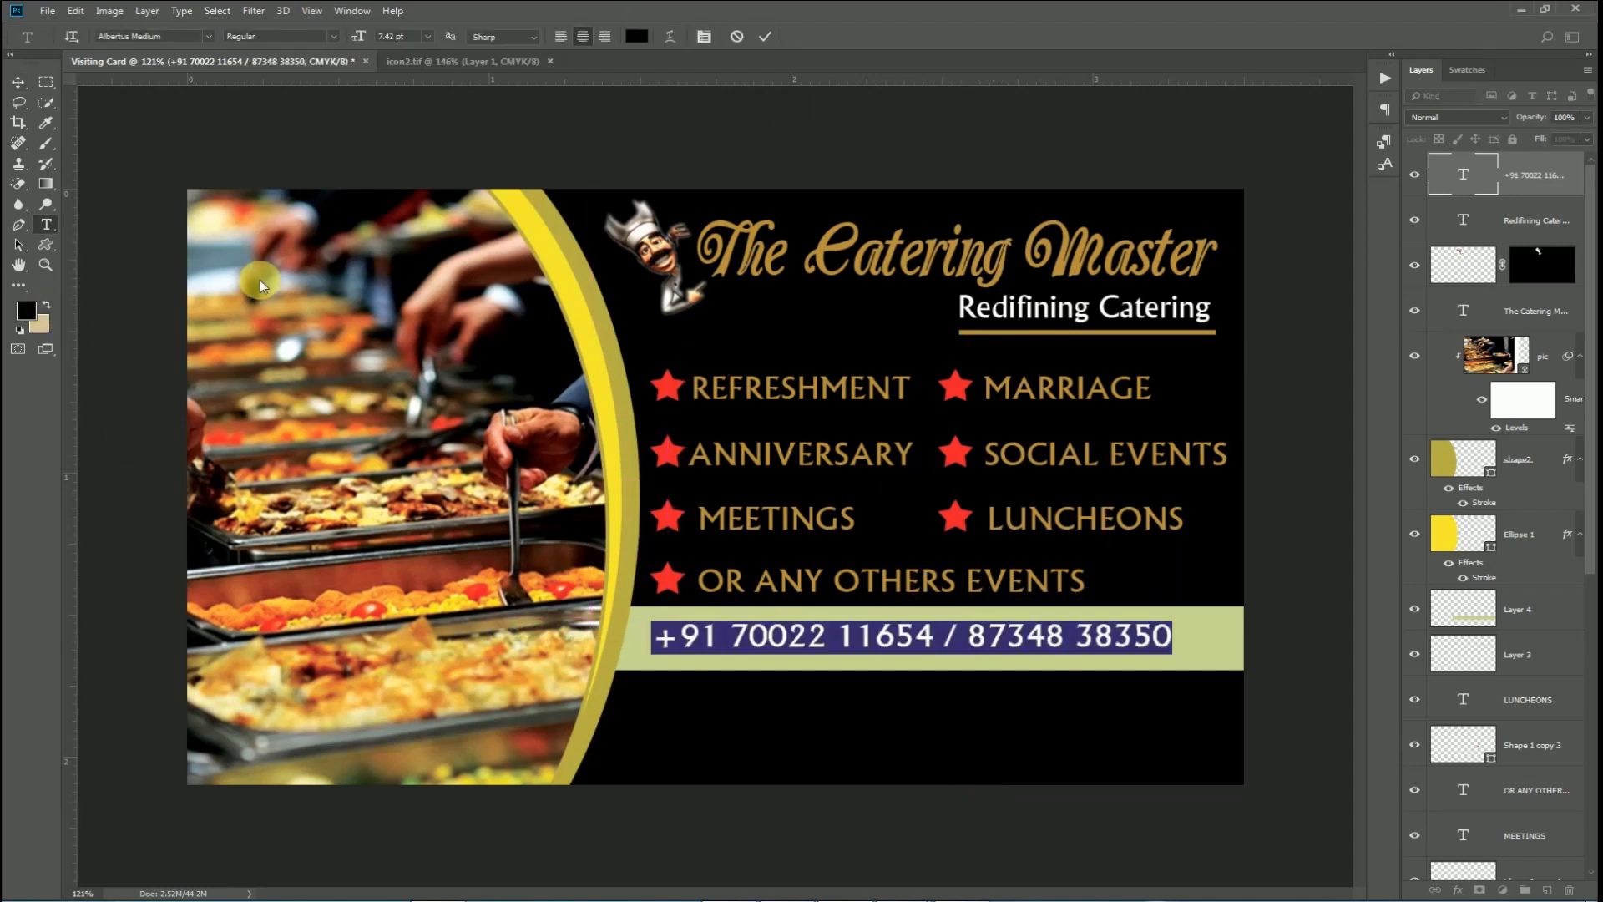
pyautogui.click(765, 37)
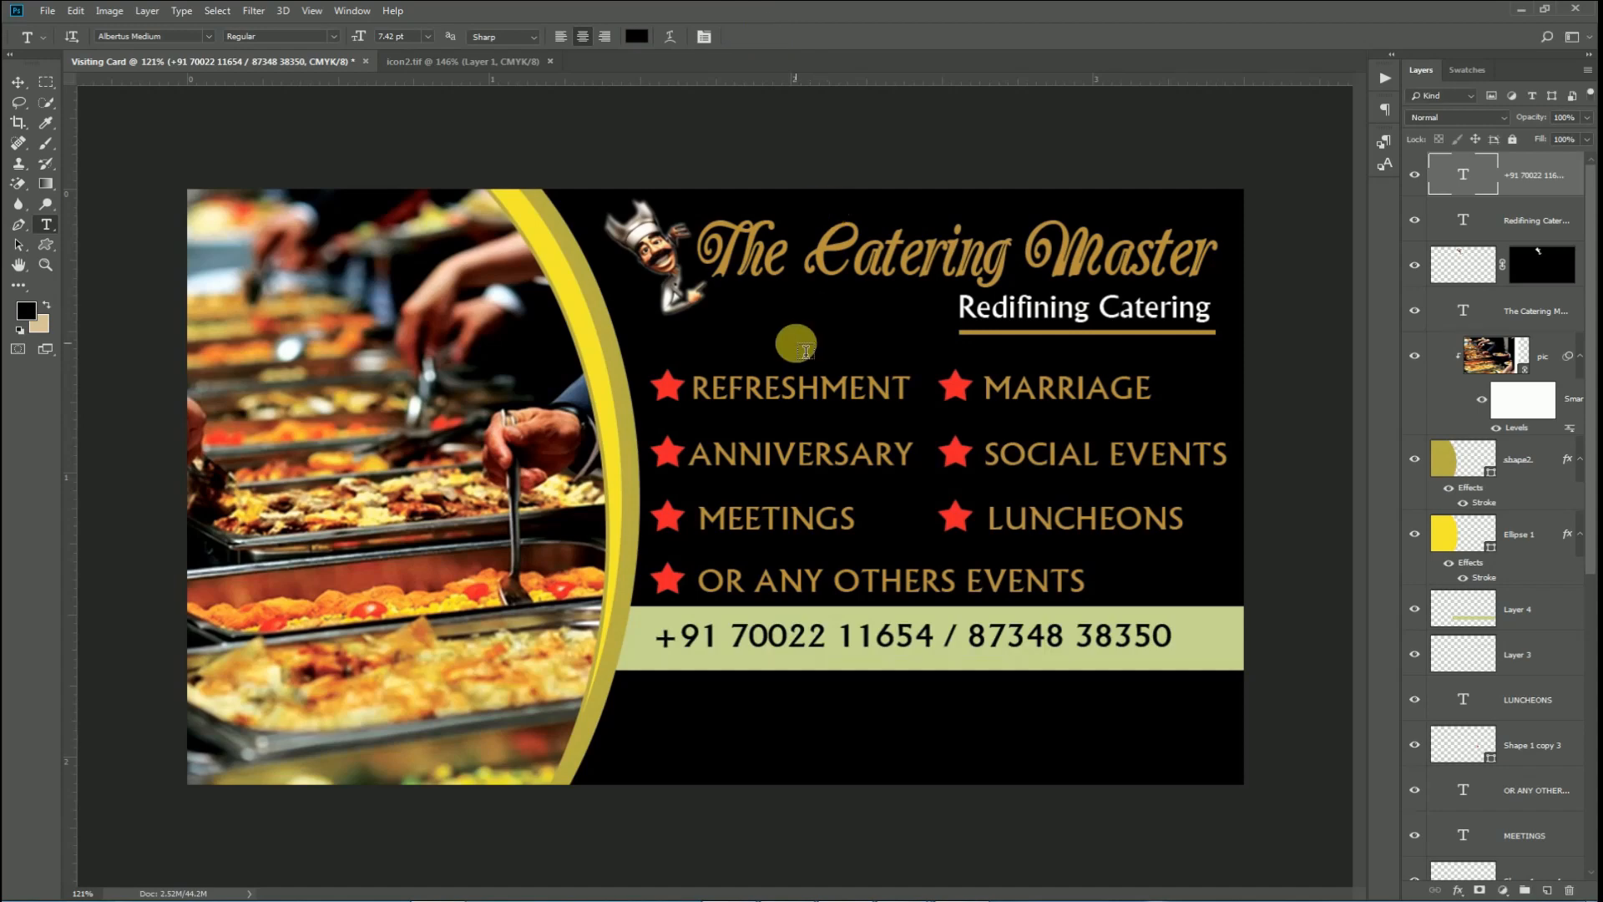
# Set the phone number text in Arial Bold.
pyautogui.click(869, 635)
pyautogui.hotkey('ctrl', 'a')
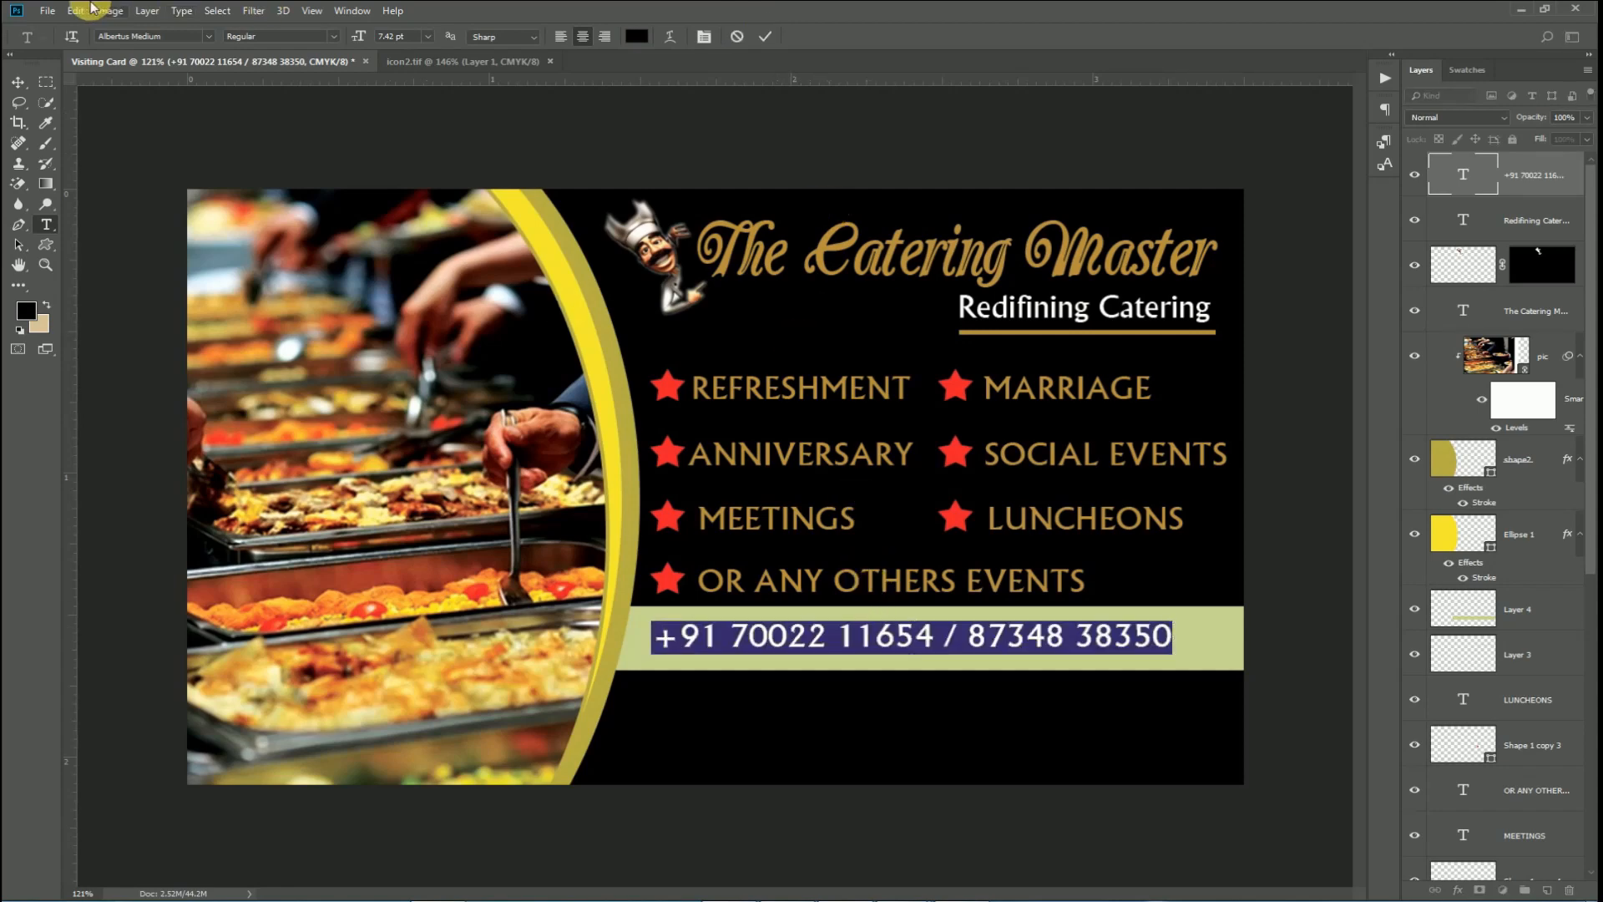
pyautogui.click(129, 36)
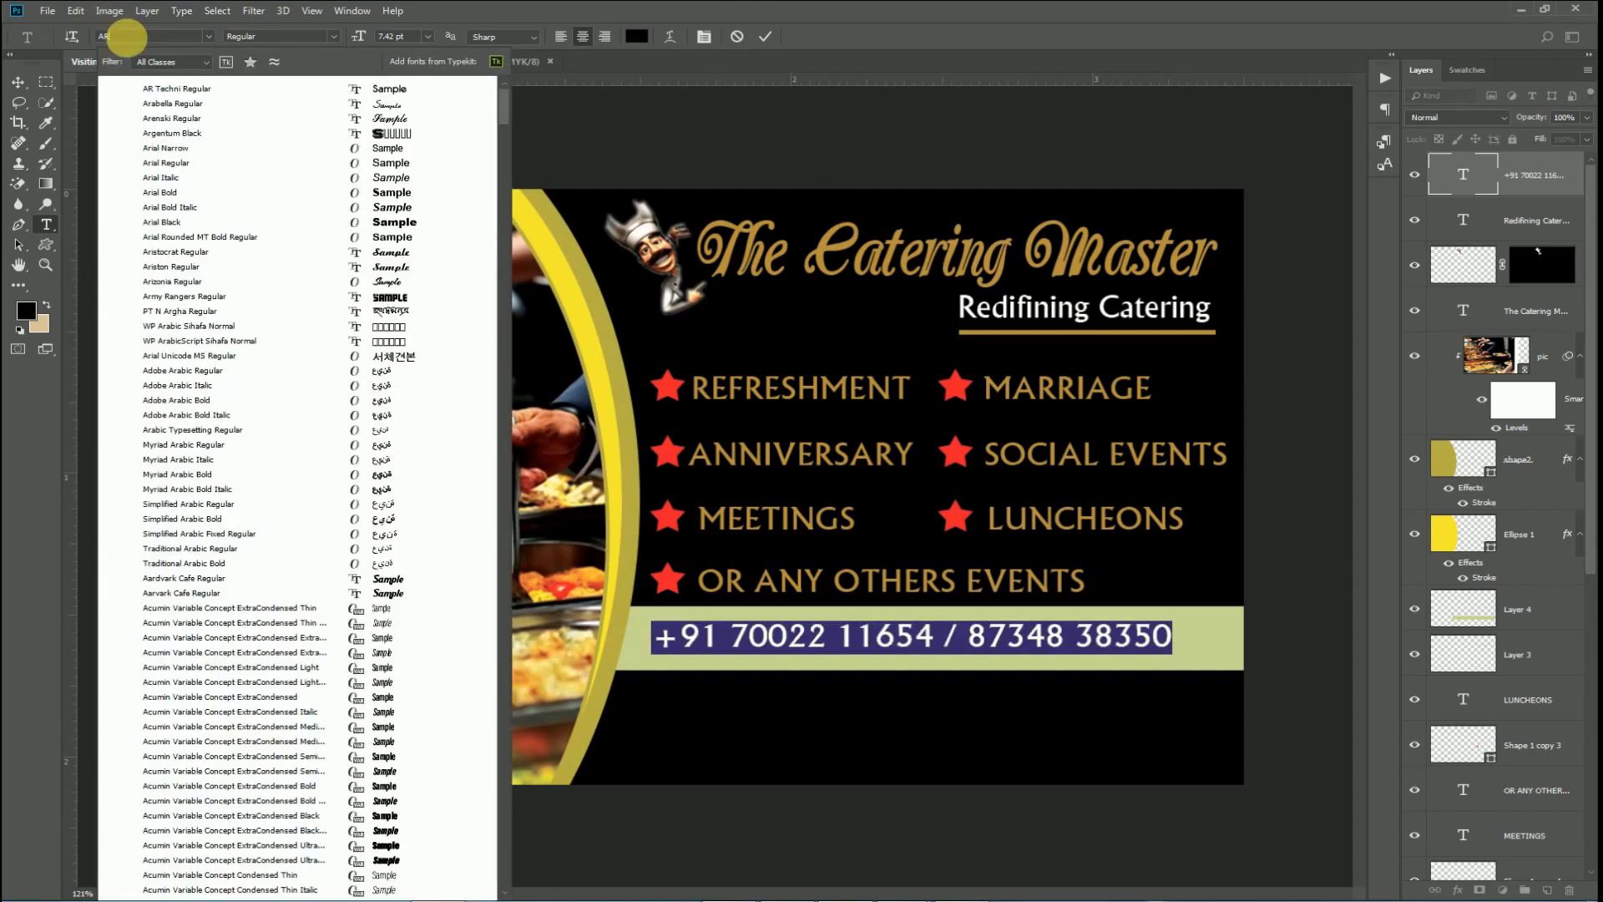
pyautogui.write('ARIAL')
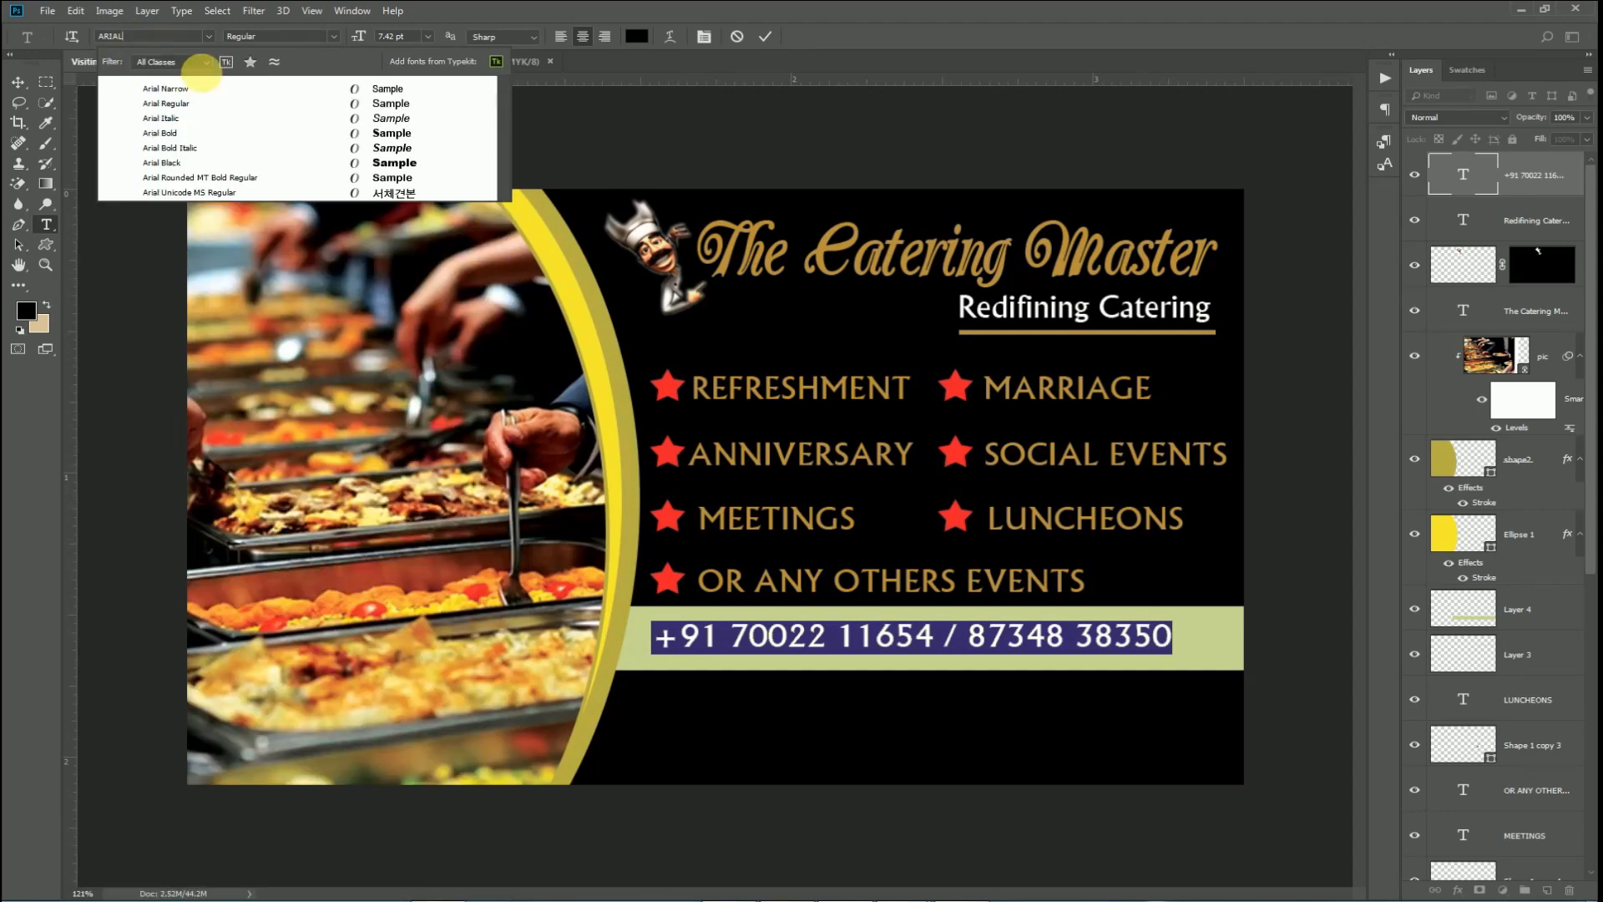
pyautogui.click(176, 138)
pyautogui.hotkey('ctrl', 'Return')
# Scale the phone number line up to about 120%.
pyautogui.hotkey('ctrl', 't')
pyautogui.moveTo(1135, 658); pyautogui.dragTo(1220, 719)
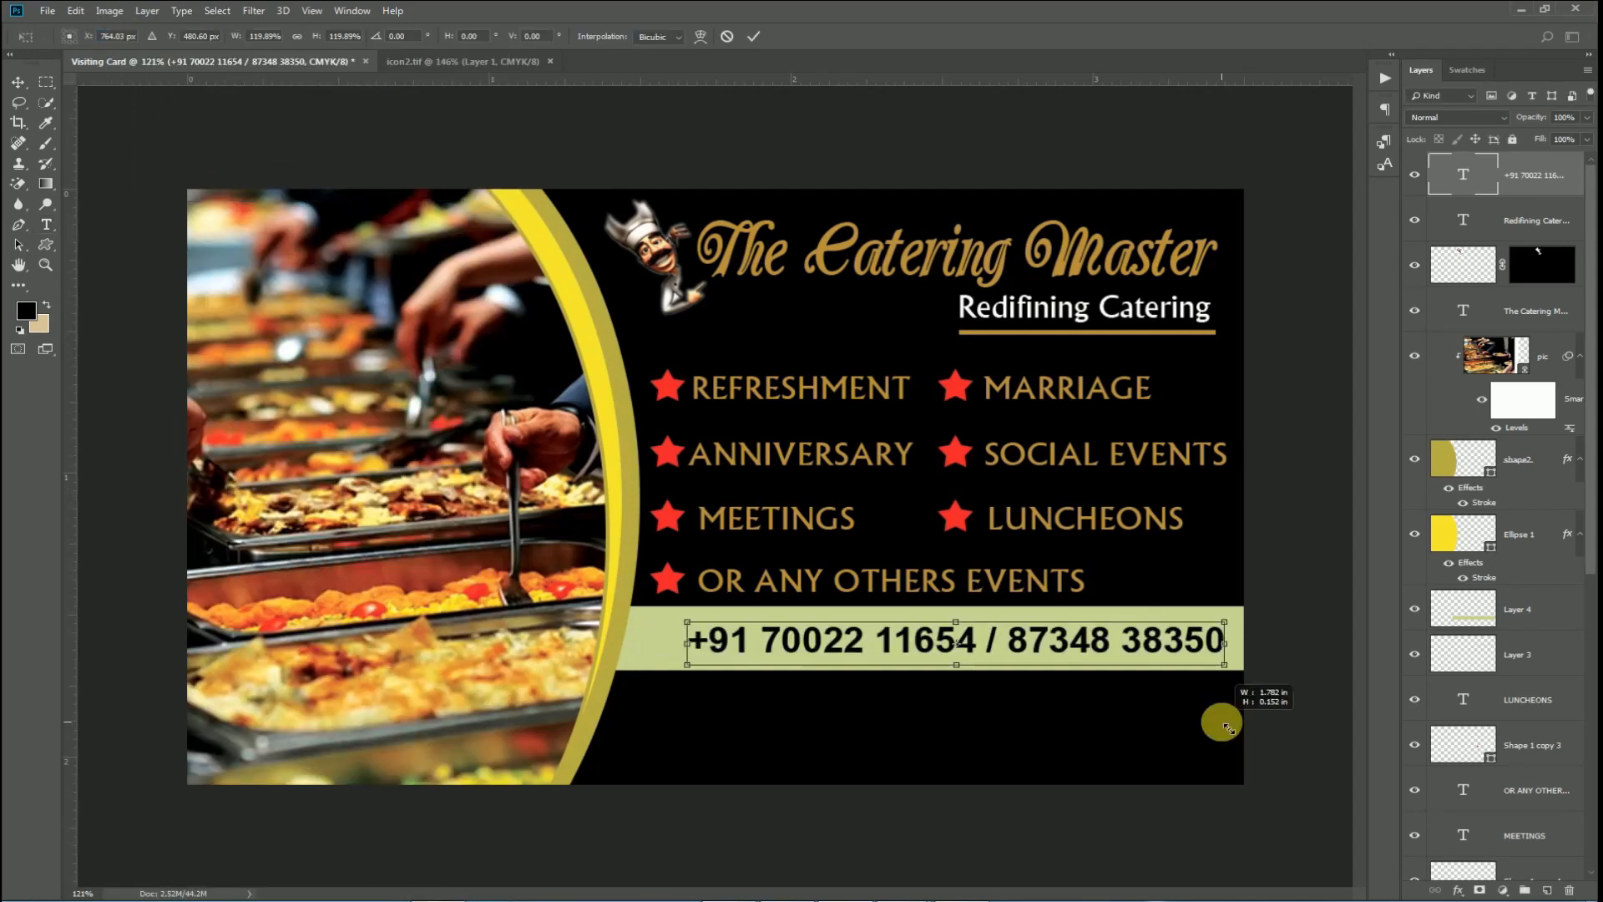
pyautogui.press('Return')
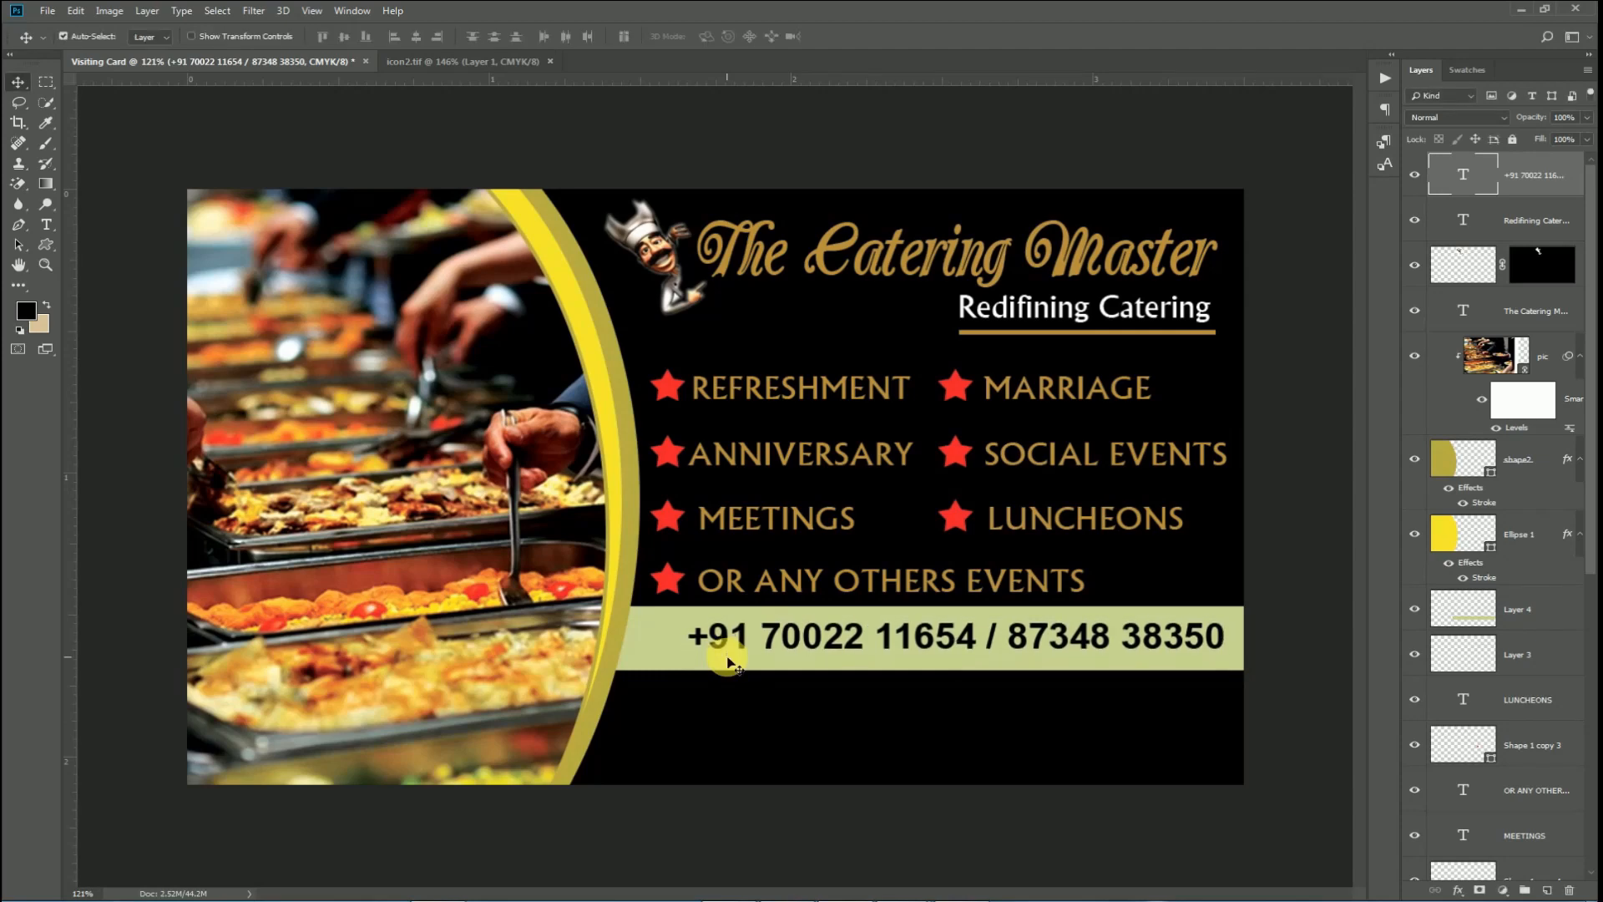
# Place the icon3 phone image as a linked file onto the phone-number bar.
pyautogui.click(47, 11)
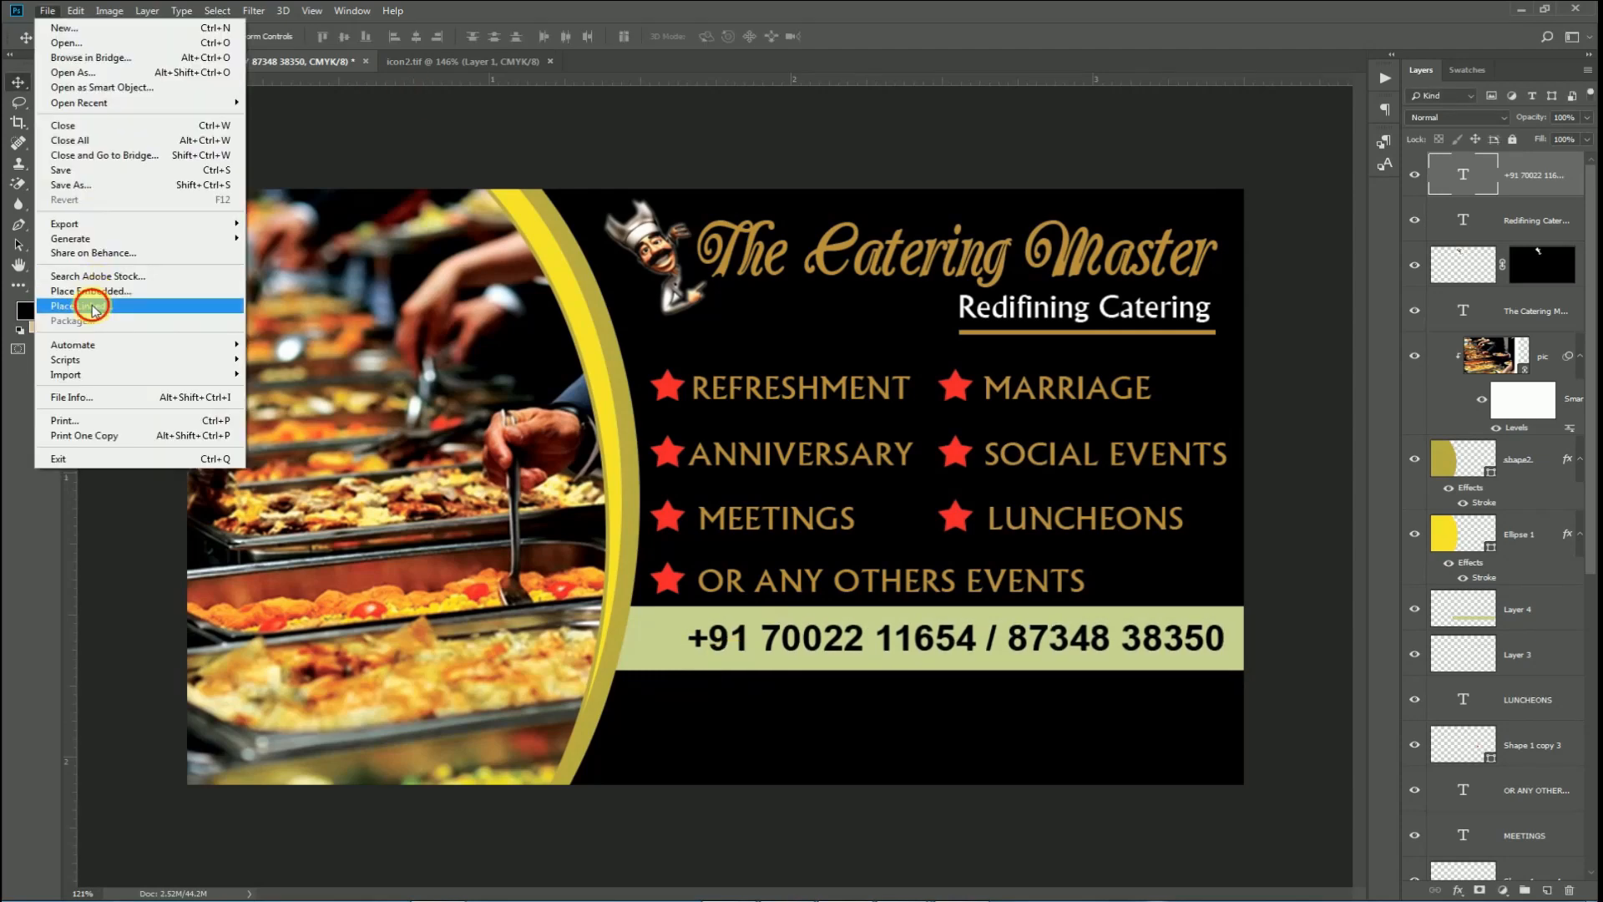
pyautogui.click(89, 304)
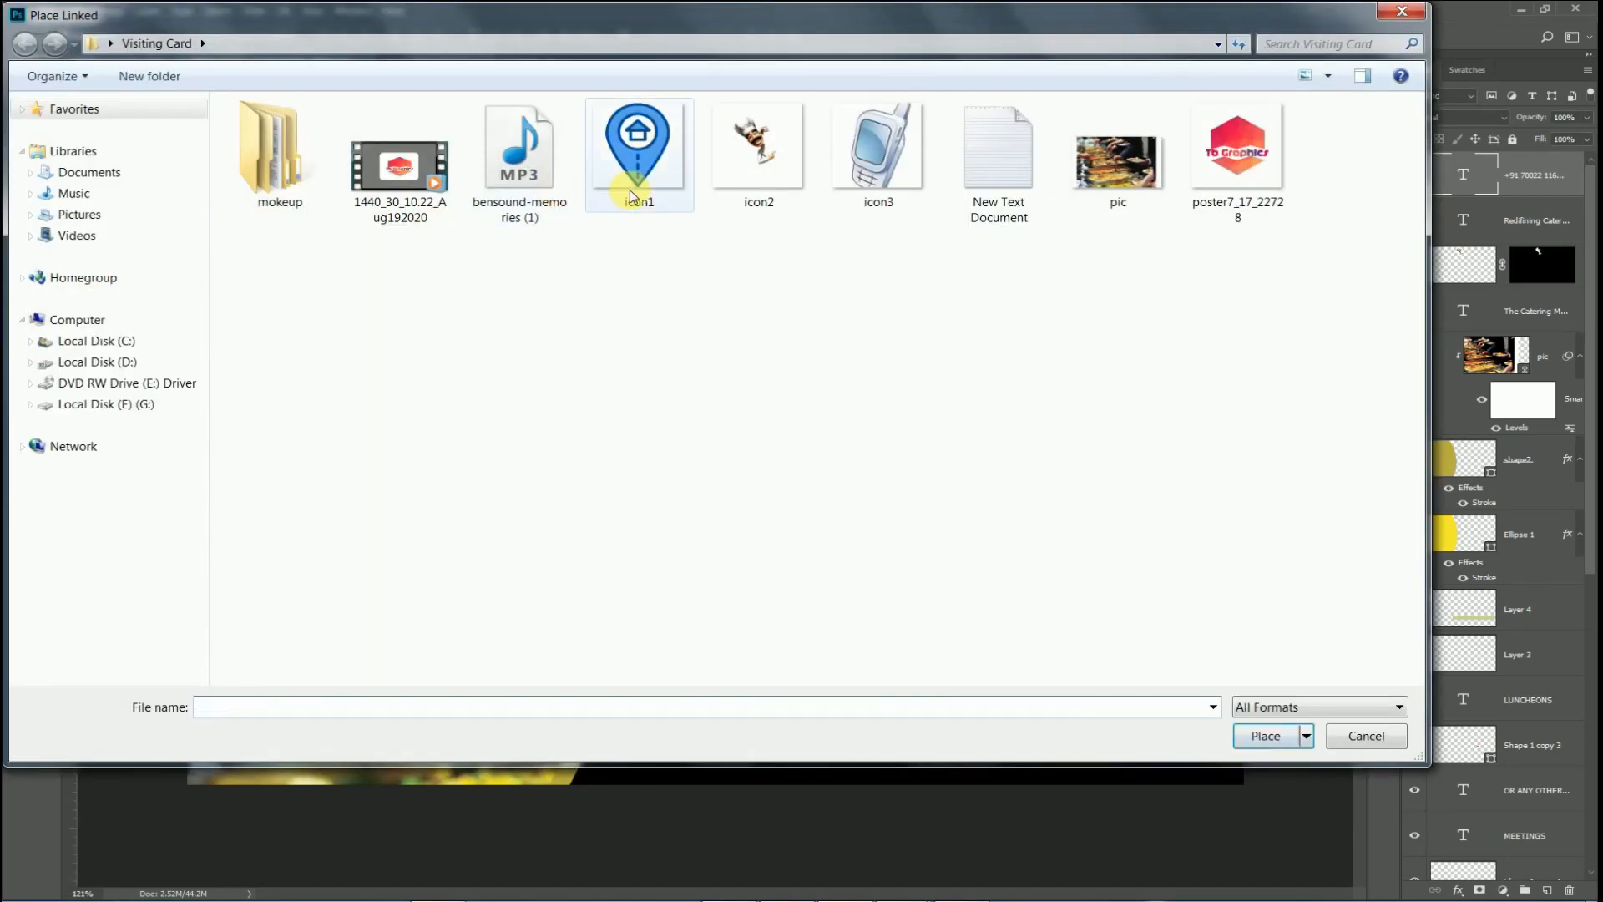
pyautogui.click(878, 184)
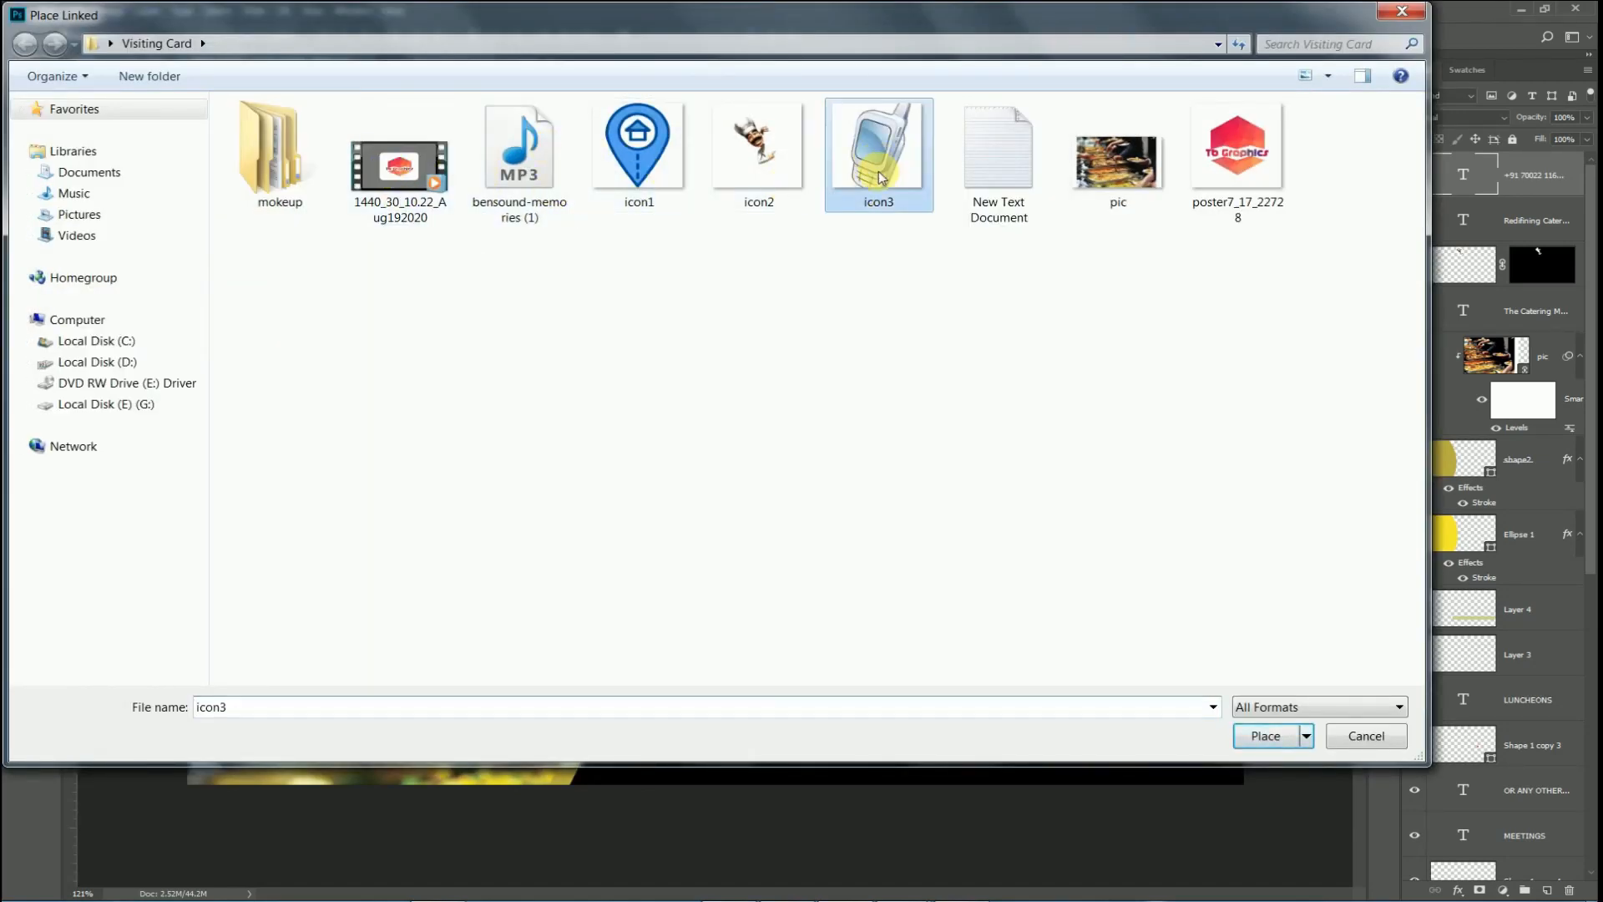
pyautogui.click(1264, 735)
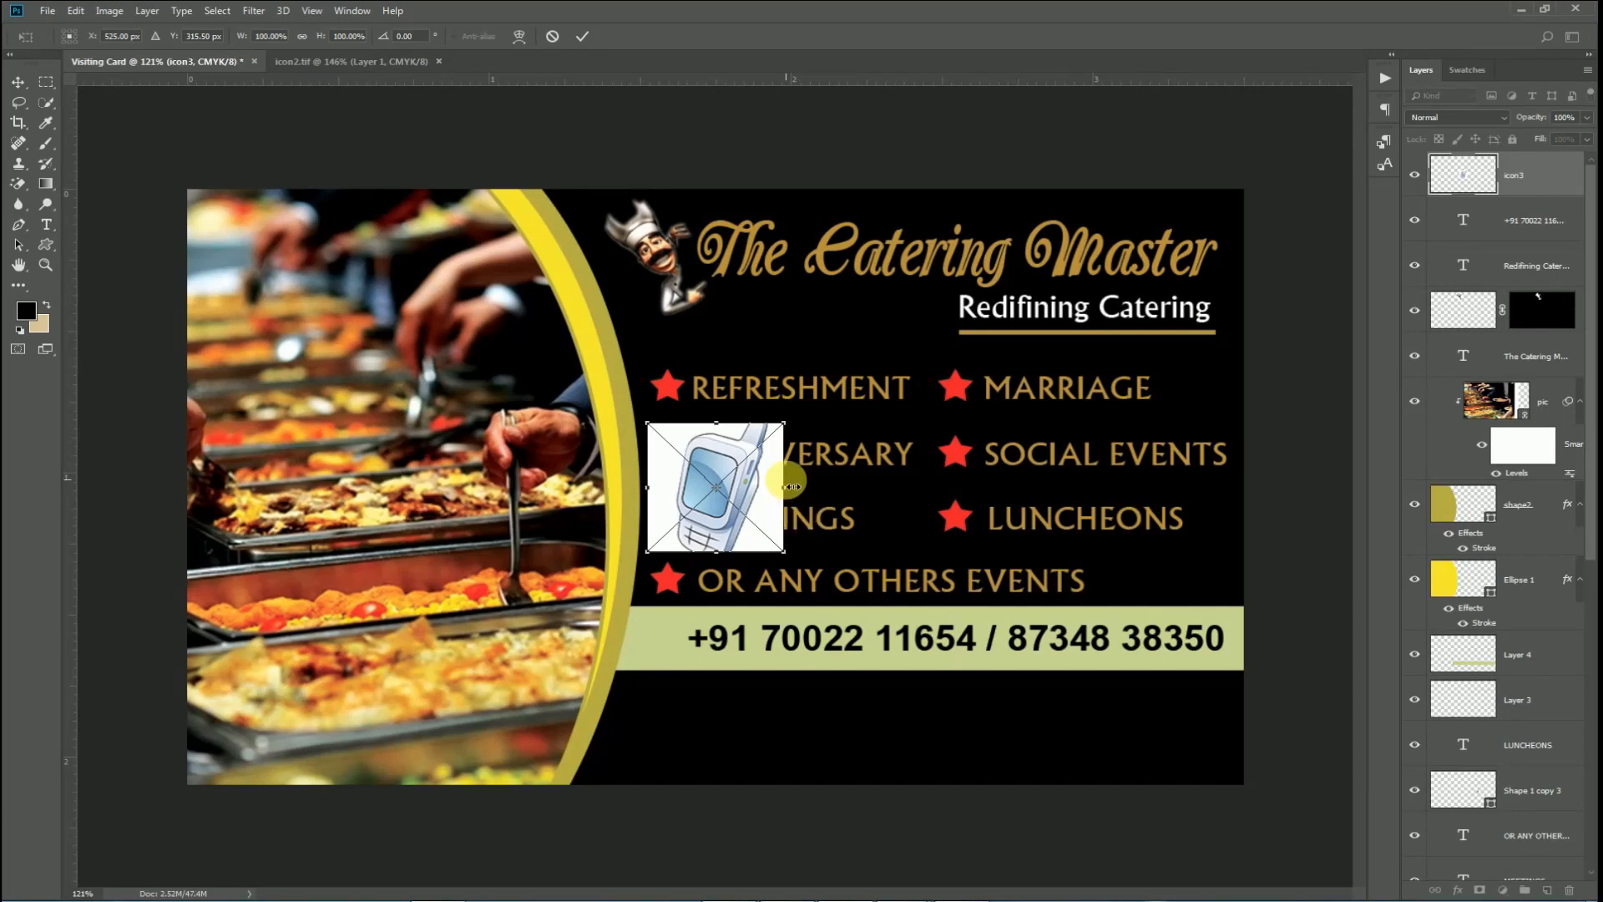
pyautogui.press('Return')
pyautogui.moveTo(746, 492); pyautogui.dragTo(690, 635)
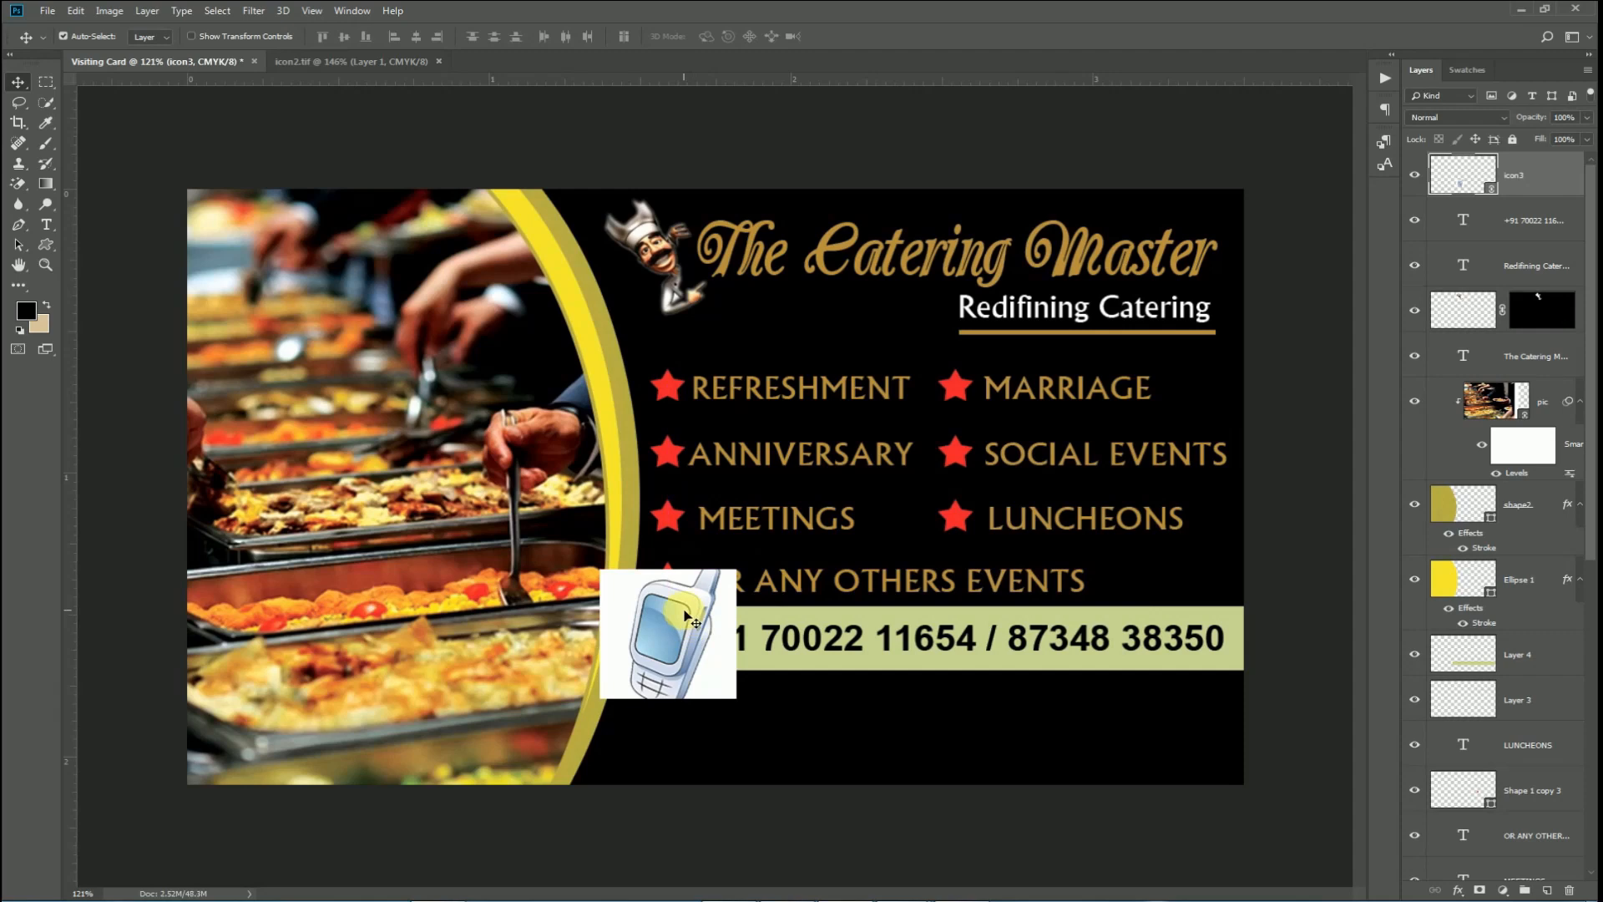
# Remove the phone icon's white background with the Magic Eraser.
pyautogui.press('e')
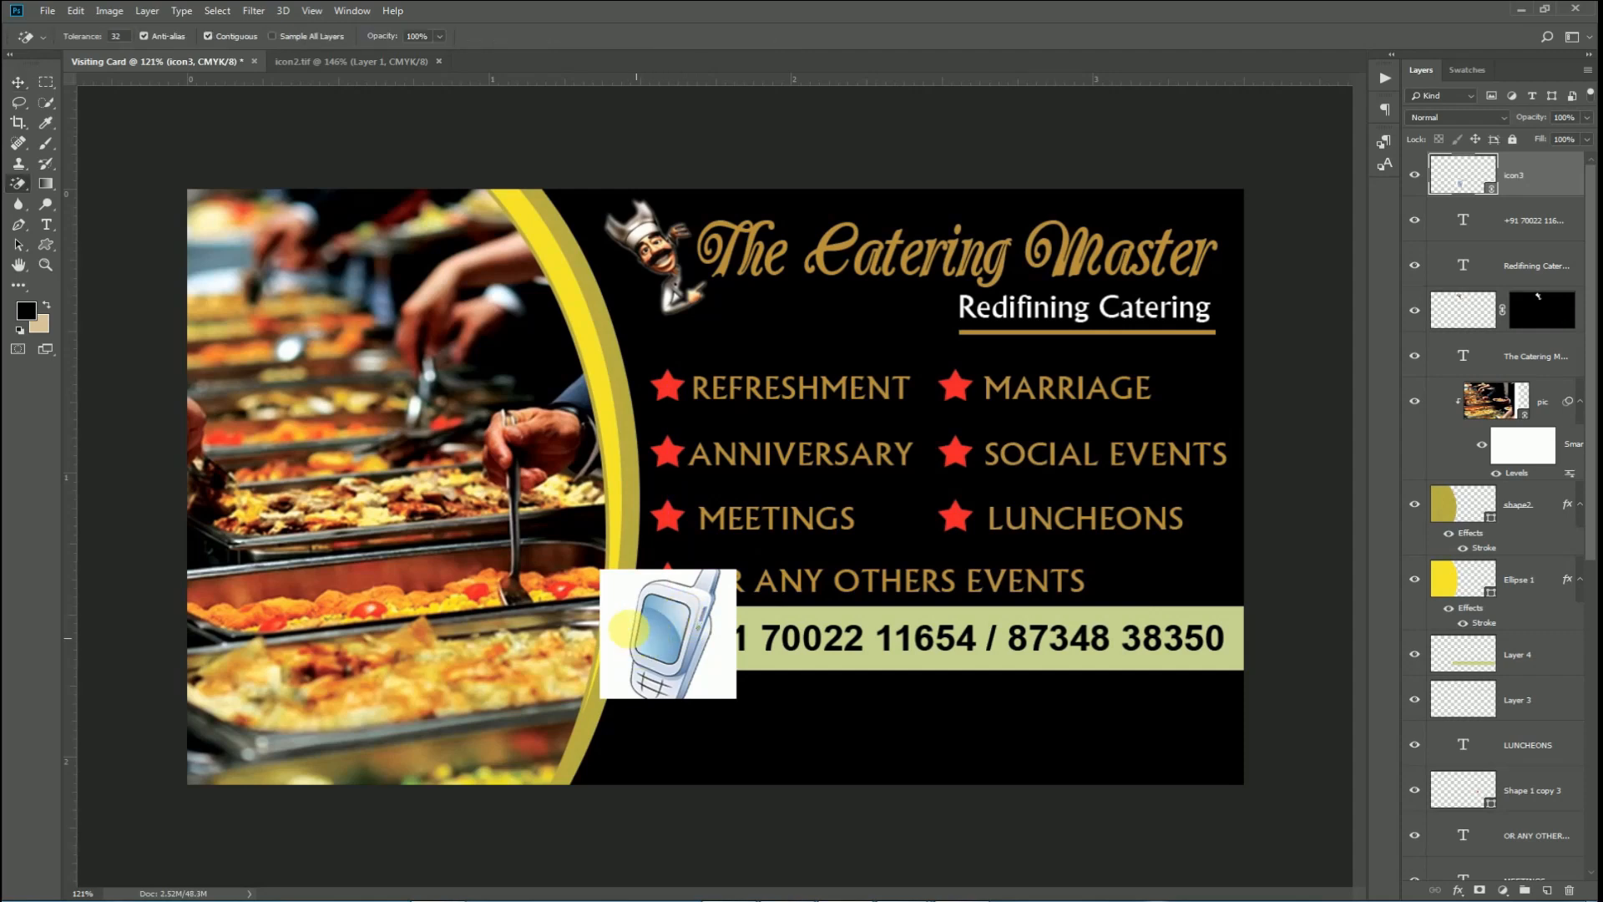
pyautogui.click(633, 613)
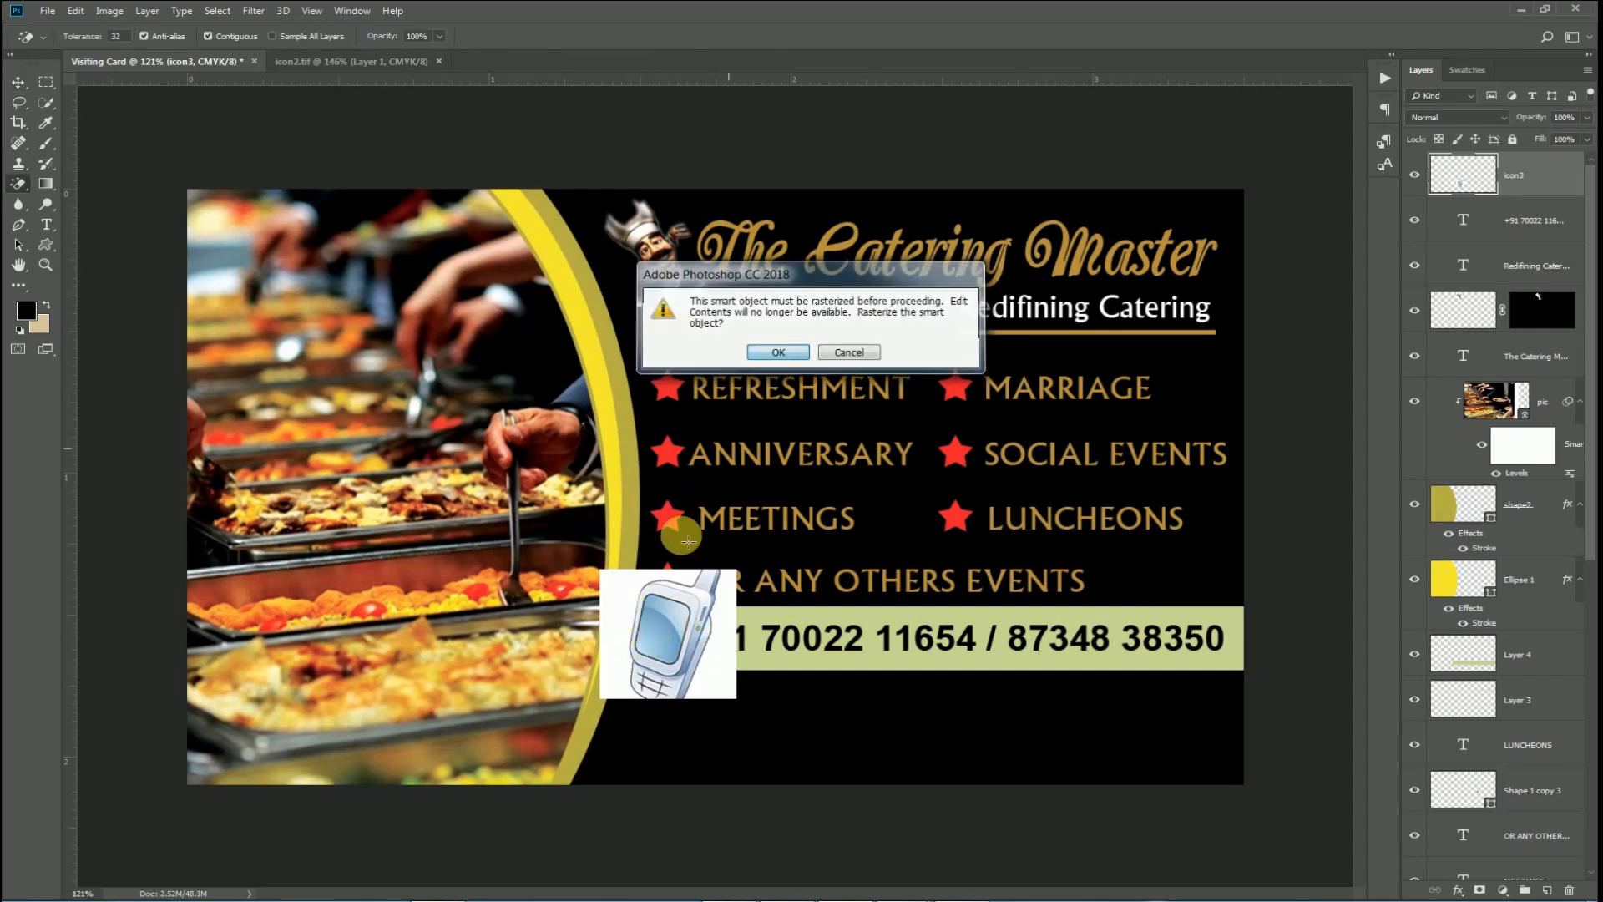
pyautogui.press('Escape')
pyautogui.click(630, 608)
pyautogui.click(727, 664)
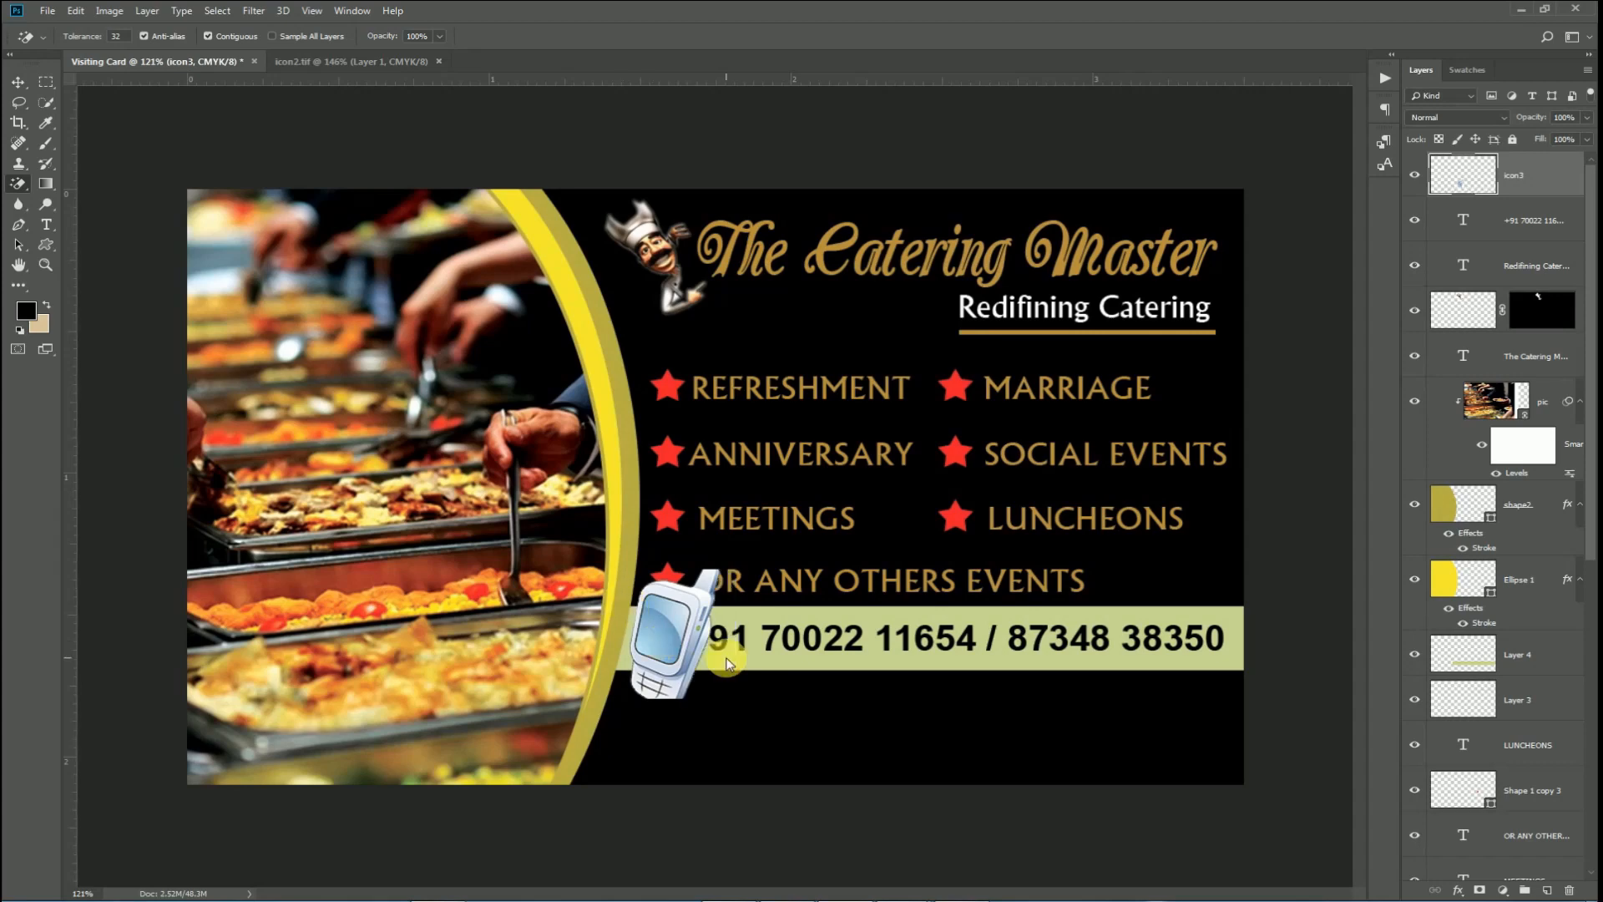
# Shrink the phone icon to about 44% and nudge it beside the phone number.
pyautogui.press('v')
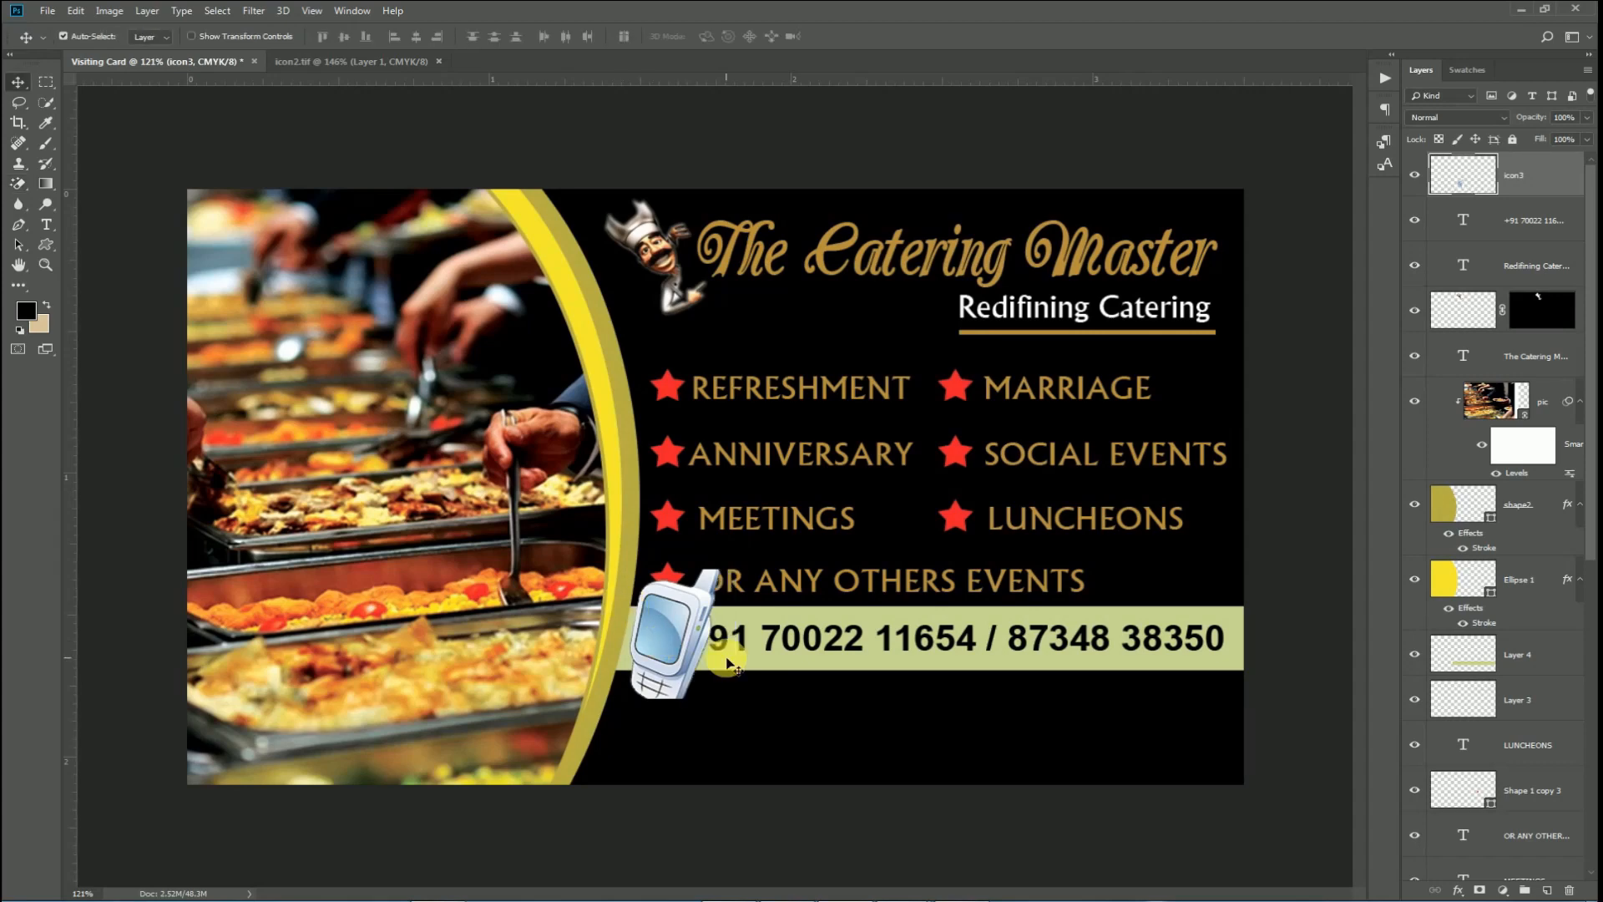
pyautogui.hotkey('ctrl', 't')
pyautogui.scroll(4, 726, 659)
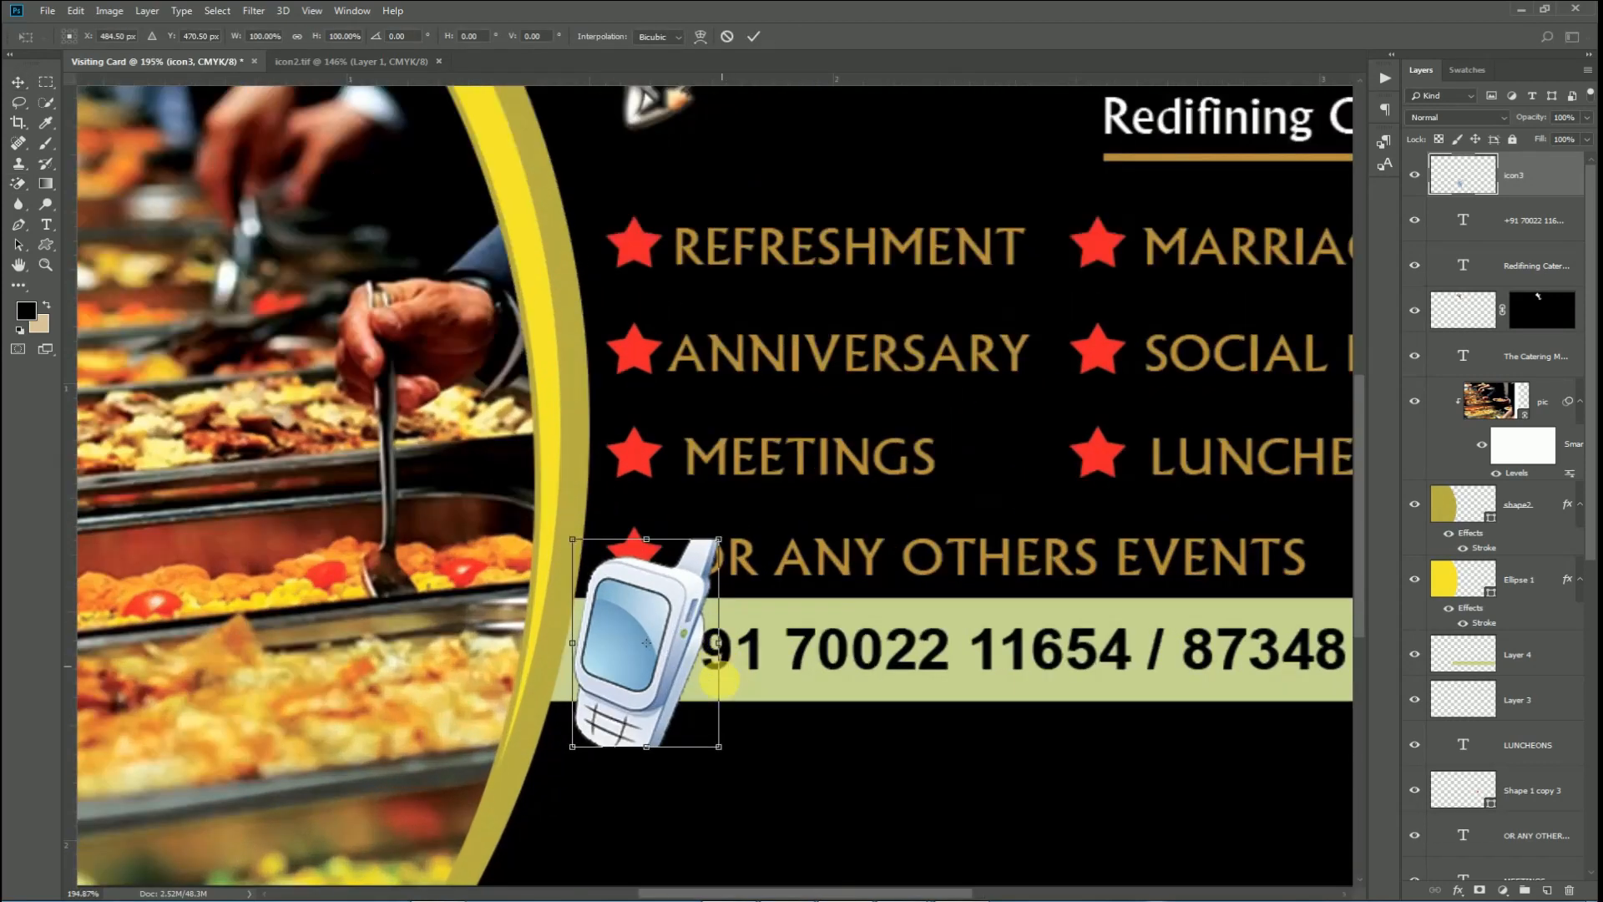
pyautogui.moveTo(718, 751); pyautogui.dragTo(639, 631)
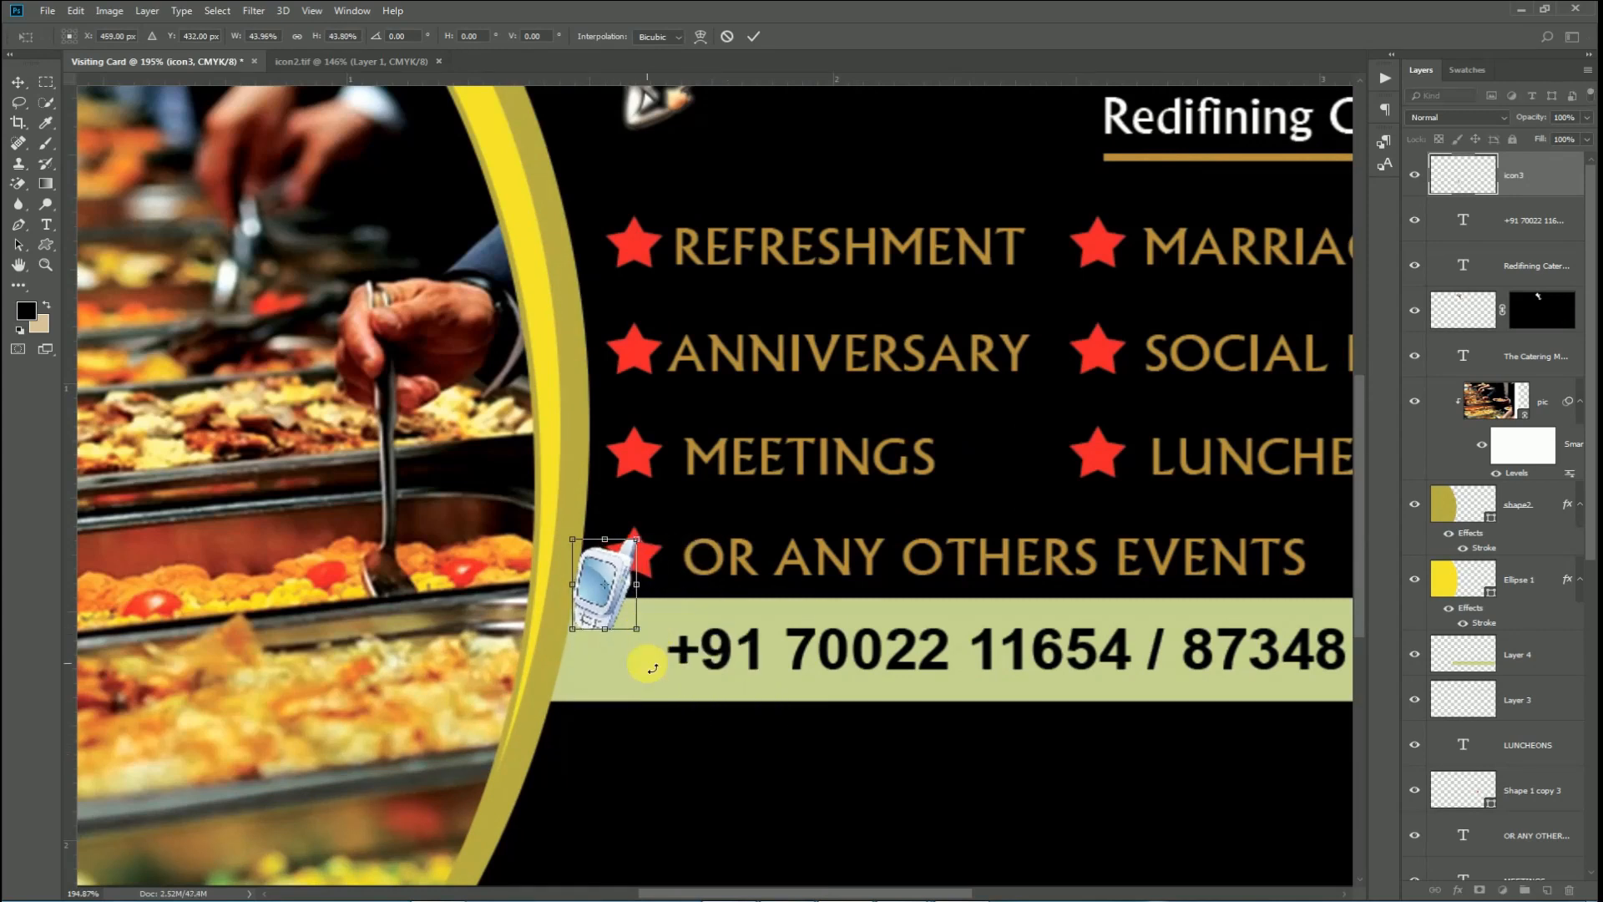
pyautogui.press('Return')
pyautogui.moveTo(611, 576); pyautogui.dragTo(620, 643)
pyautogui.press('Up')
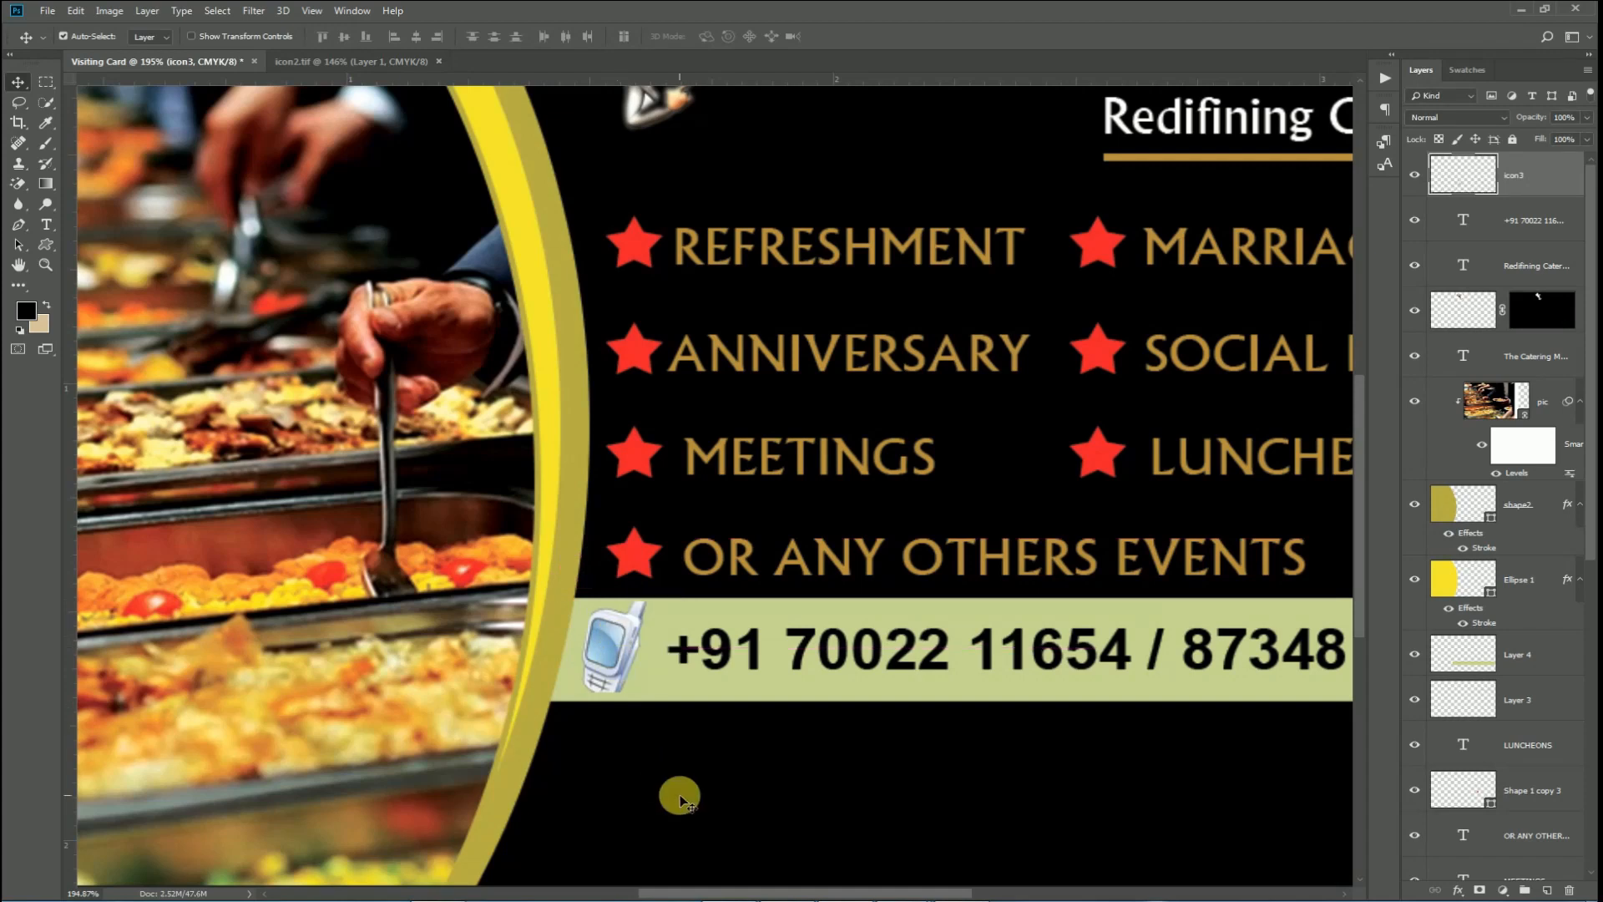
pyautogui.press('Left')
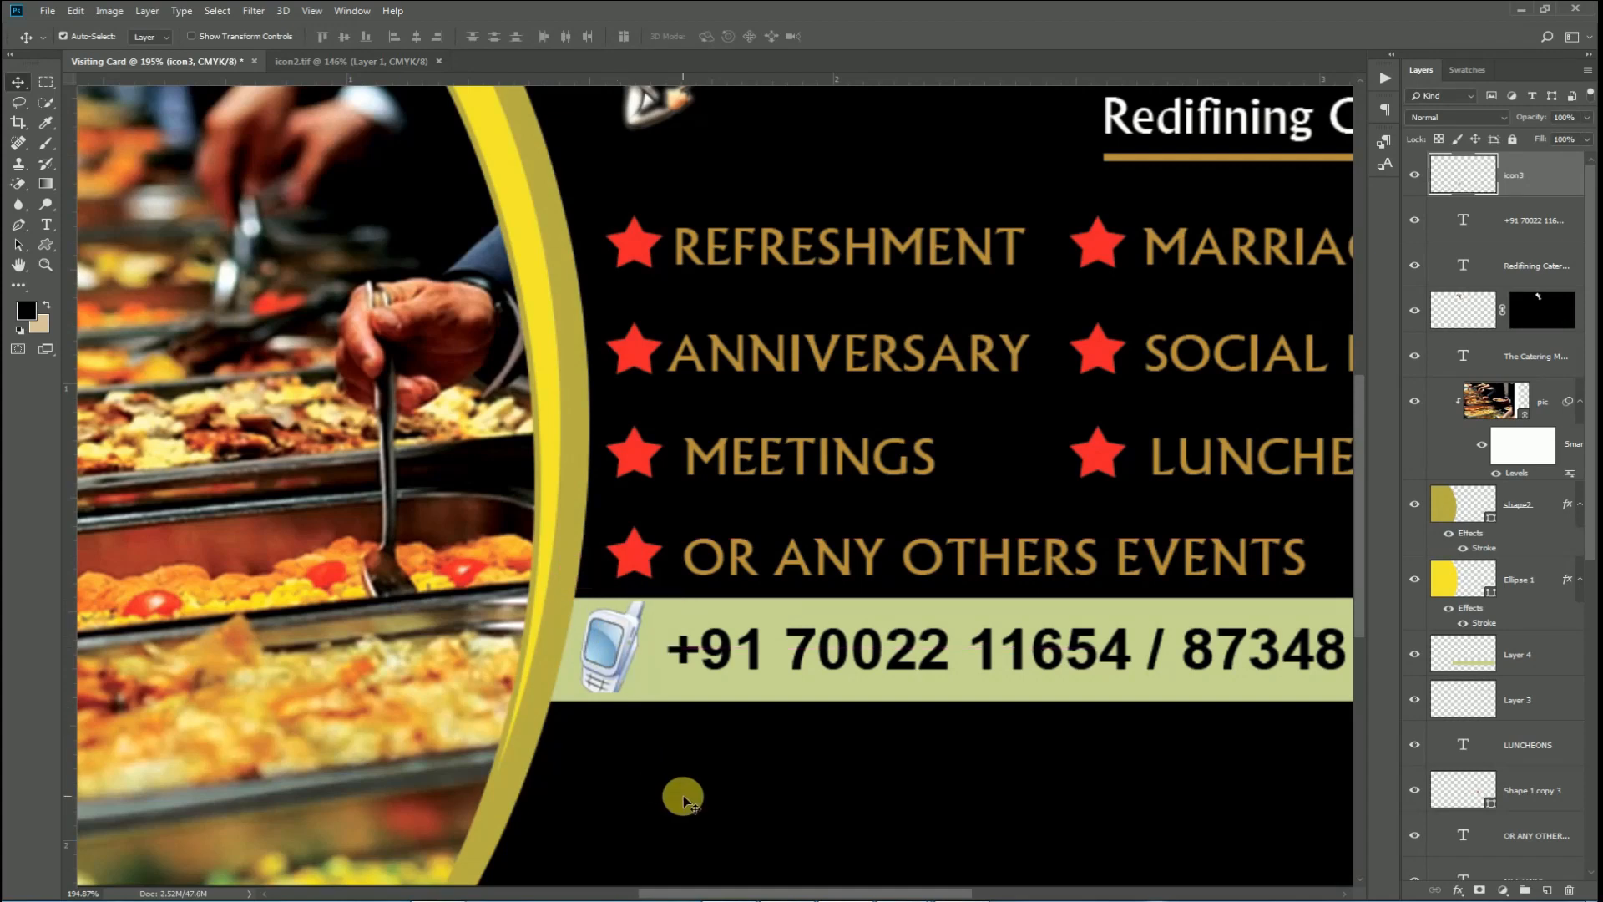
pyautogui.press('Down')
pyautogui.scroll(-3, 808, 755)
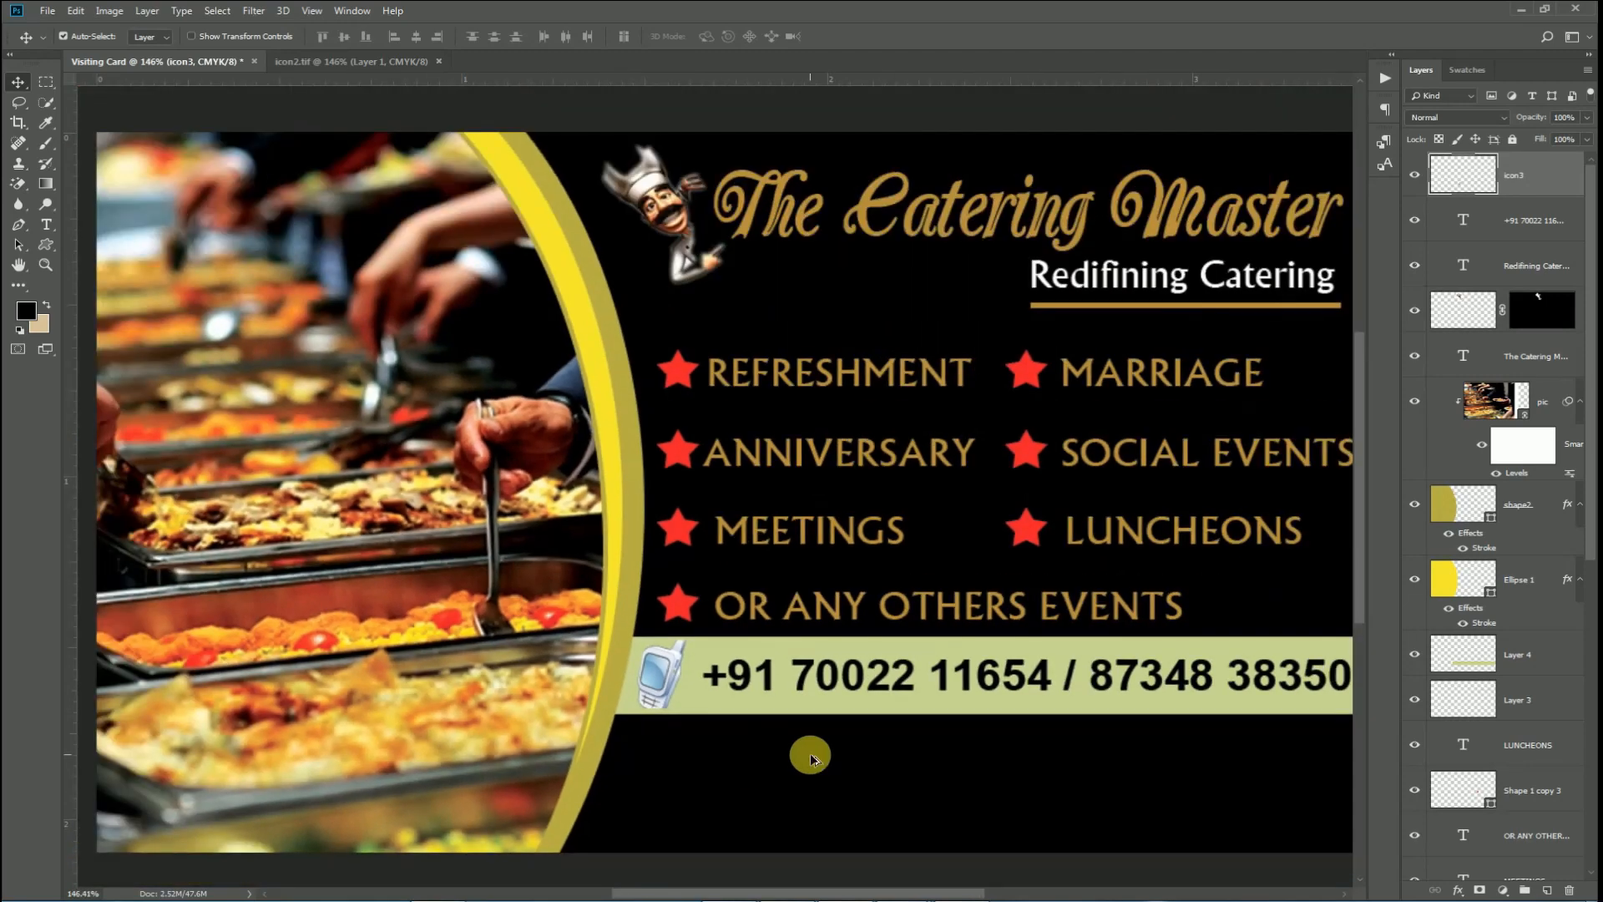
# Scale the phone number text up slightly, to about 101.5%.
pyautogui.moveTo(1006, 715); pyautogui.dragTo(824, 605)
pyautogui.click(737, 566)
pyautogui.hotkey('ctrl', 't')
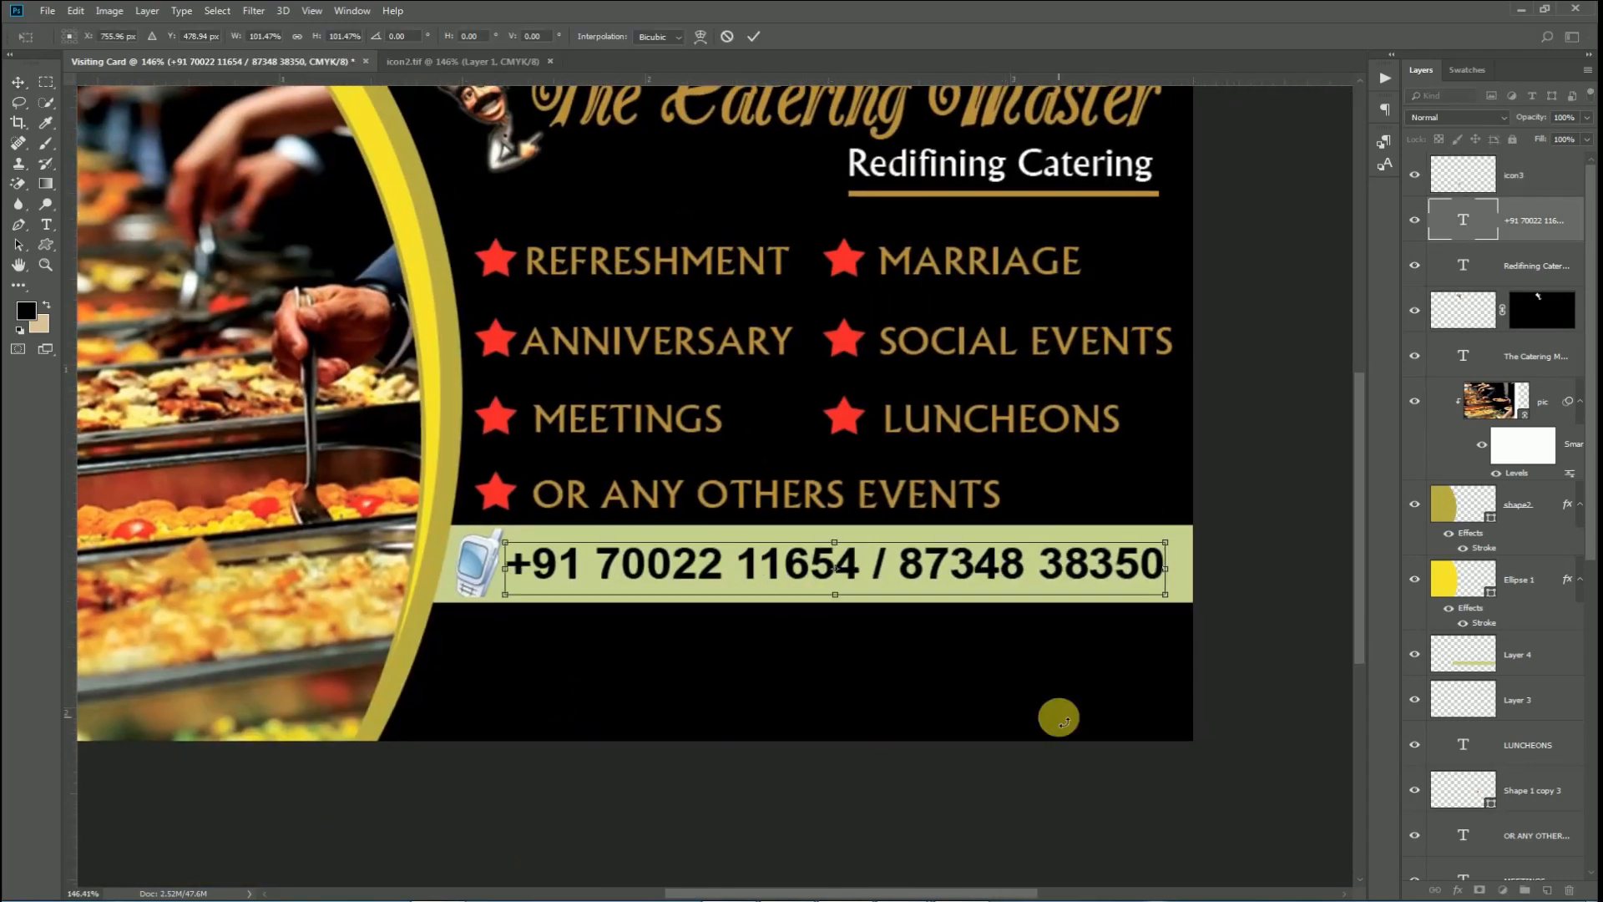
pyautogui.press('Return')
pyautogui.scroll(-3, 981, 723)
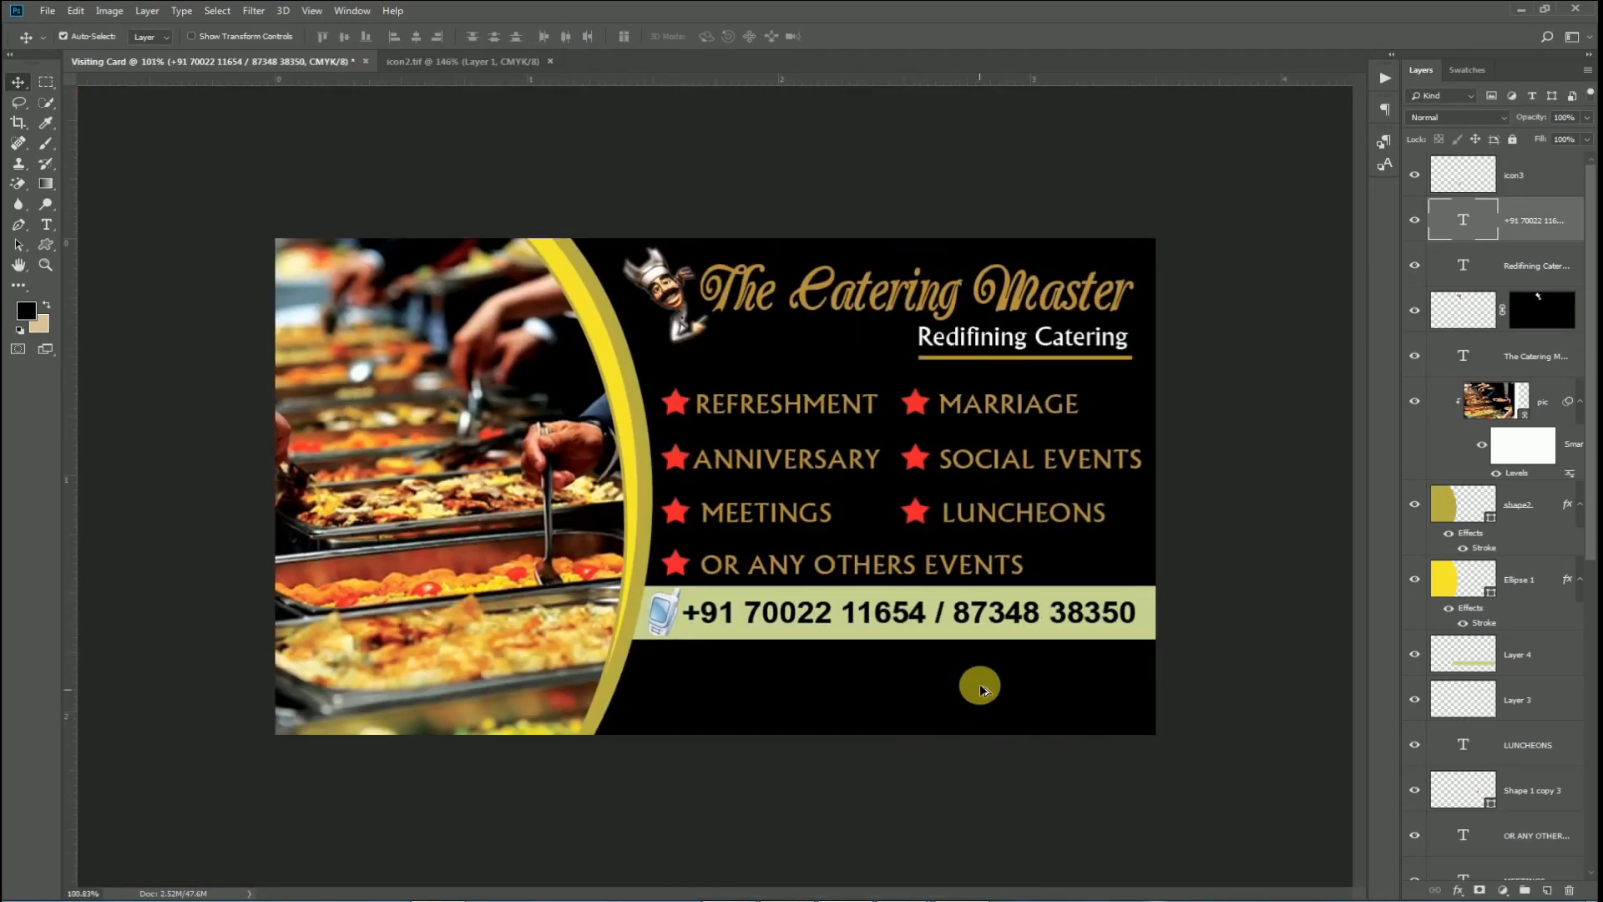
pyautogui.scroll(3, 973, 679)
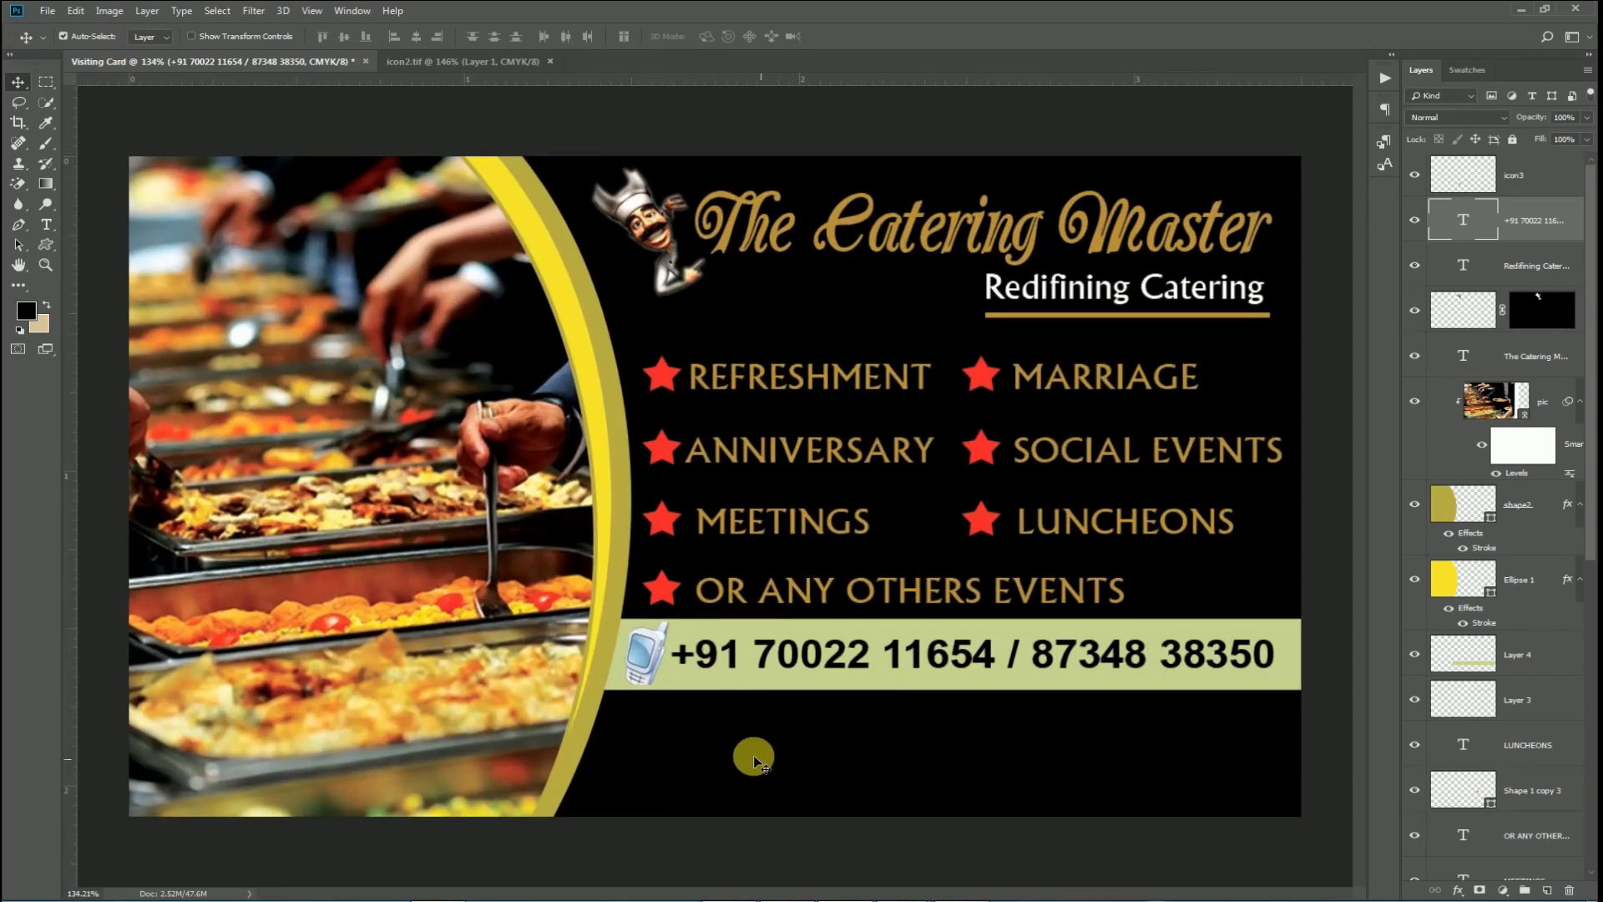
# Type the business address line in capitals below the phone band.
pyautogui.press('t')
pyautogui.click(690, 753)
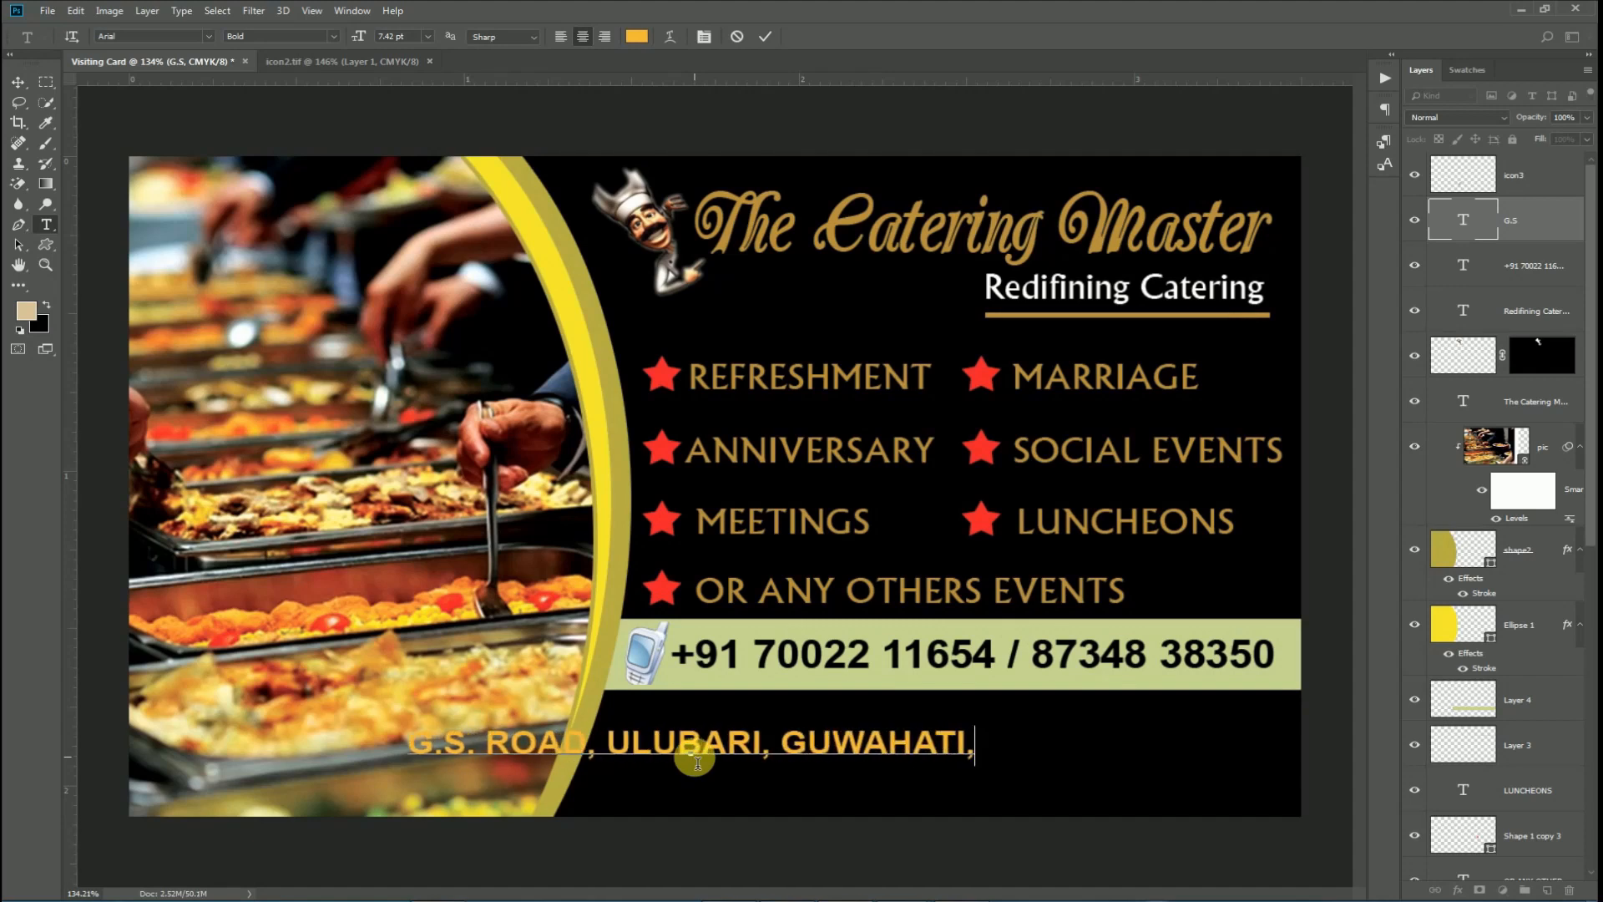
pyautogui.click(766, 36)
pyautogui.keyDown('ctrl'); pyautogui.moveTo(789, 747); pyautogui.dragTo(1084, 739); pyautogui.keyUp('ctrl')
# Reduce the address font size and stretch it to about 104.6% to span the band.
pyautogui.click(990, 754)
pyautogui.hotkey('ctrl', 'a')
pyautogui.hotkey('ctrl', 'shift', ',')
pyautogui.hotkey('ctrl', 'shift', ',')
pyautogui.click(765, 36)
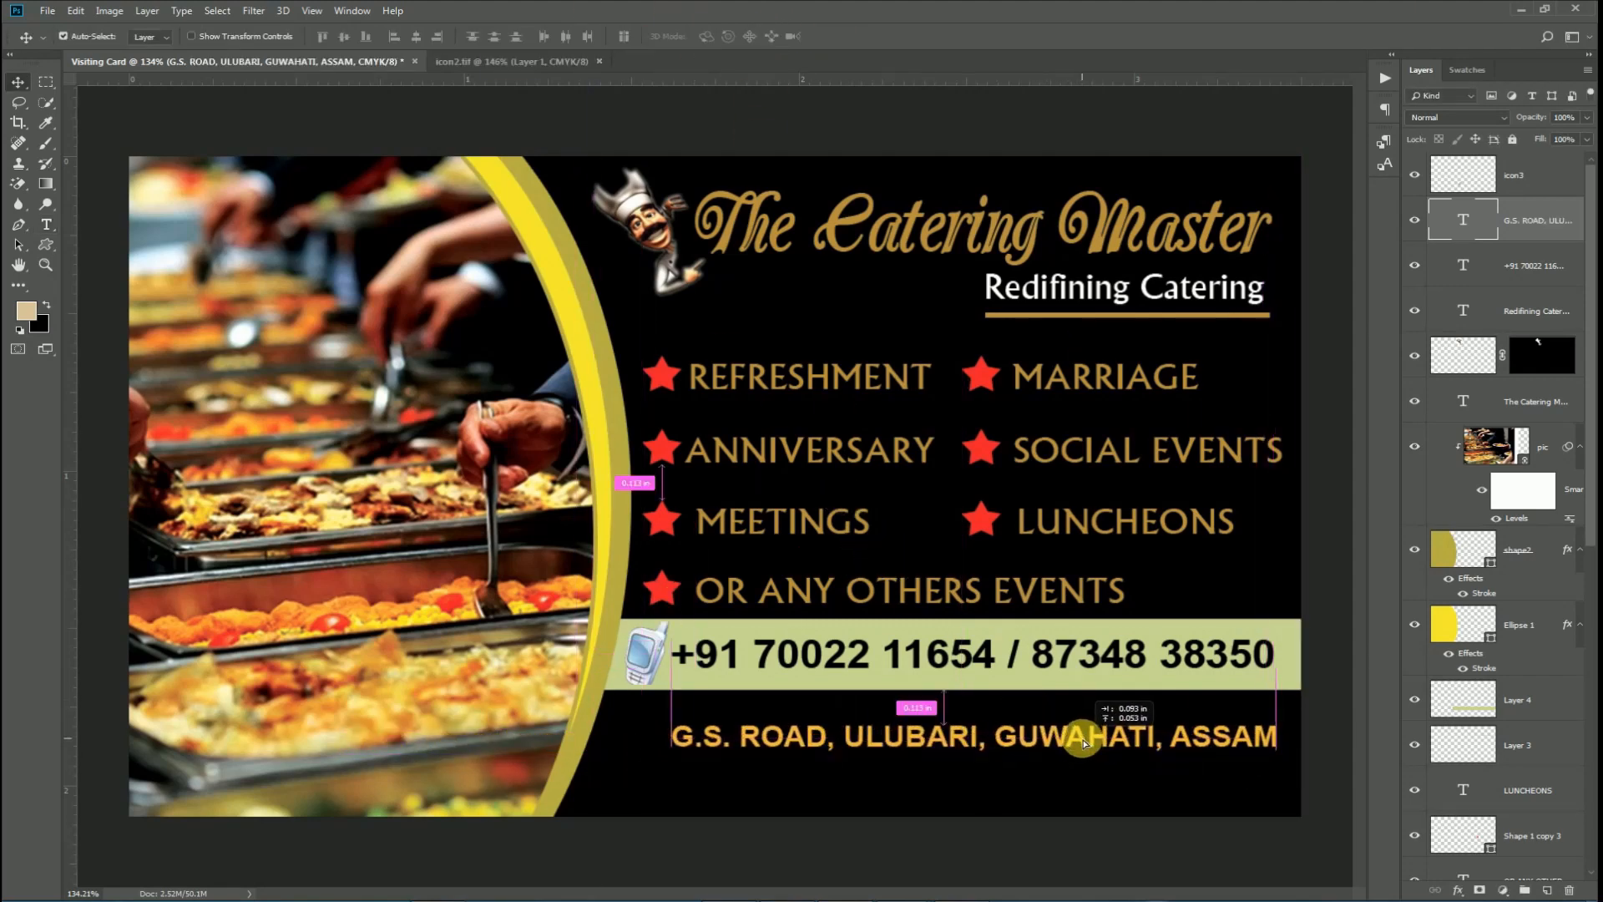
pyautogui.moveTo(671, 757); pyautogui.dragTo(648, 790)
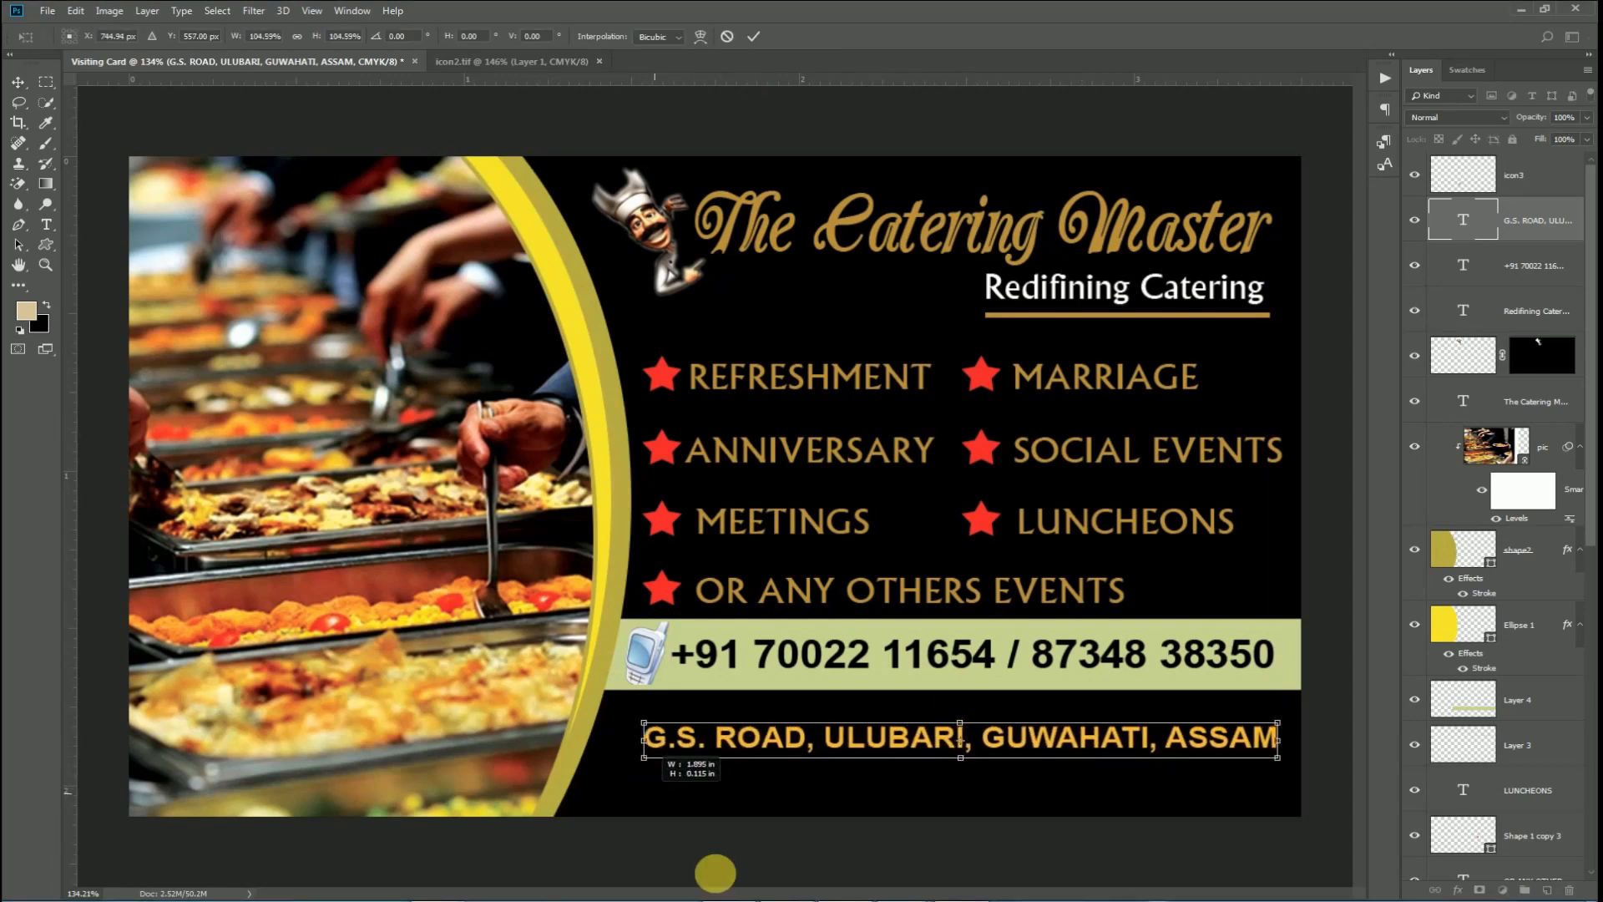
pyautogui.hotkey('ctrl', 'o')
# Open icon1.png, drag the pin into the card, and convert it to a Smart Object.
pyautogui.click(639, 151)
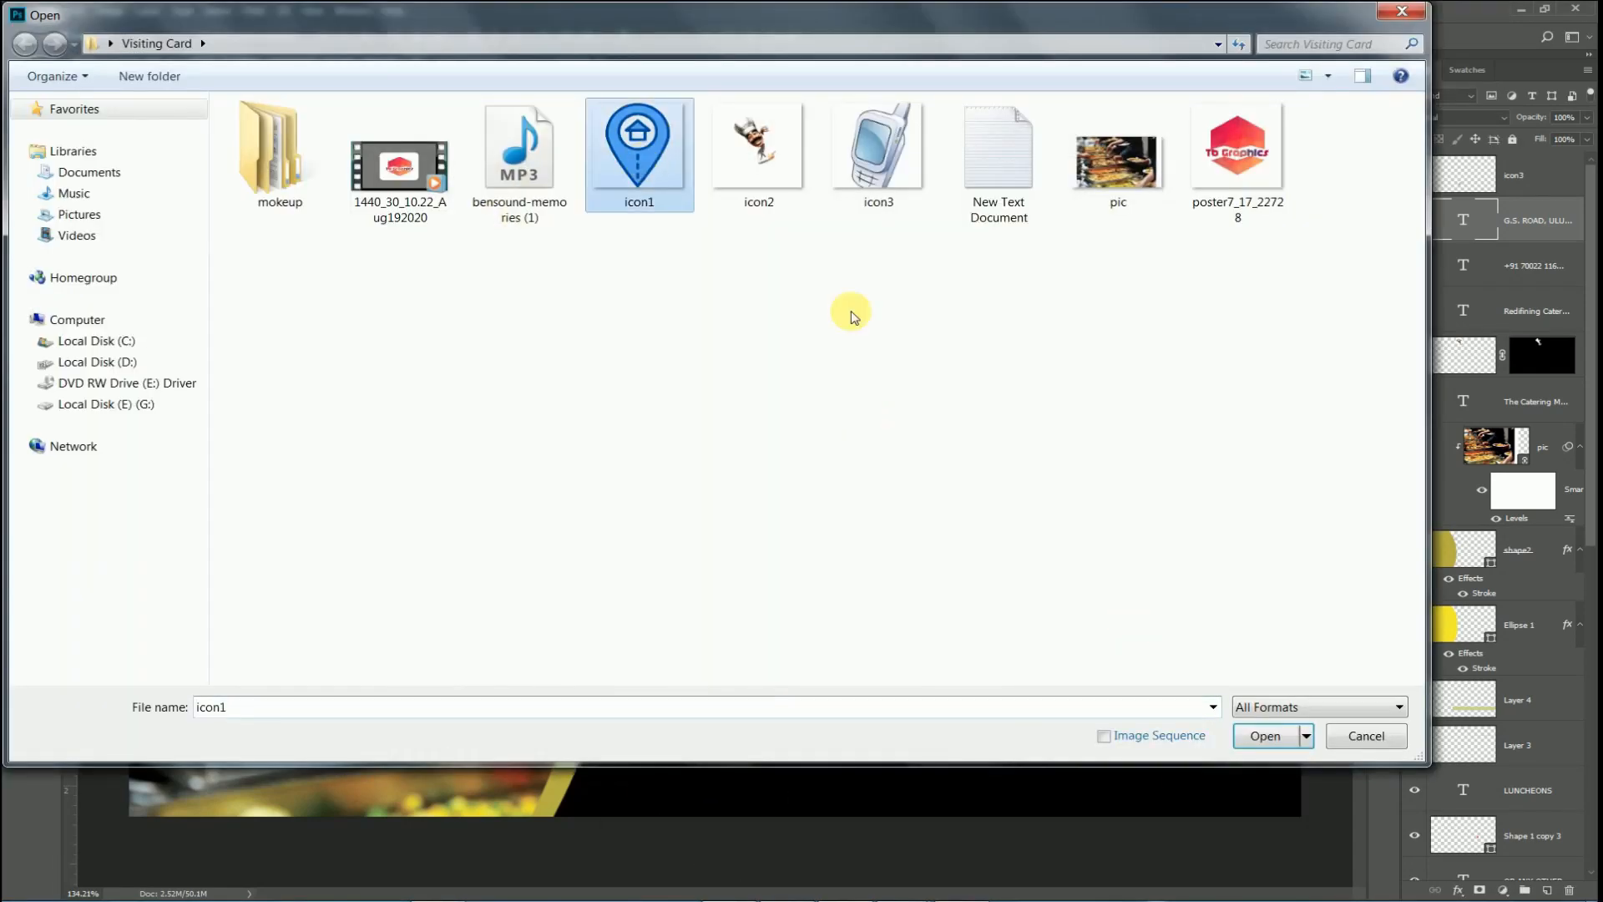
pyautogui.click(1245, 749)
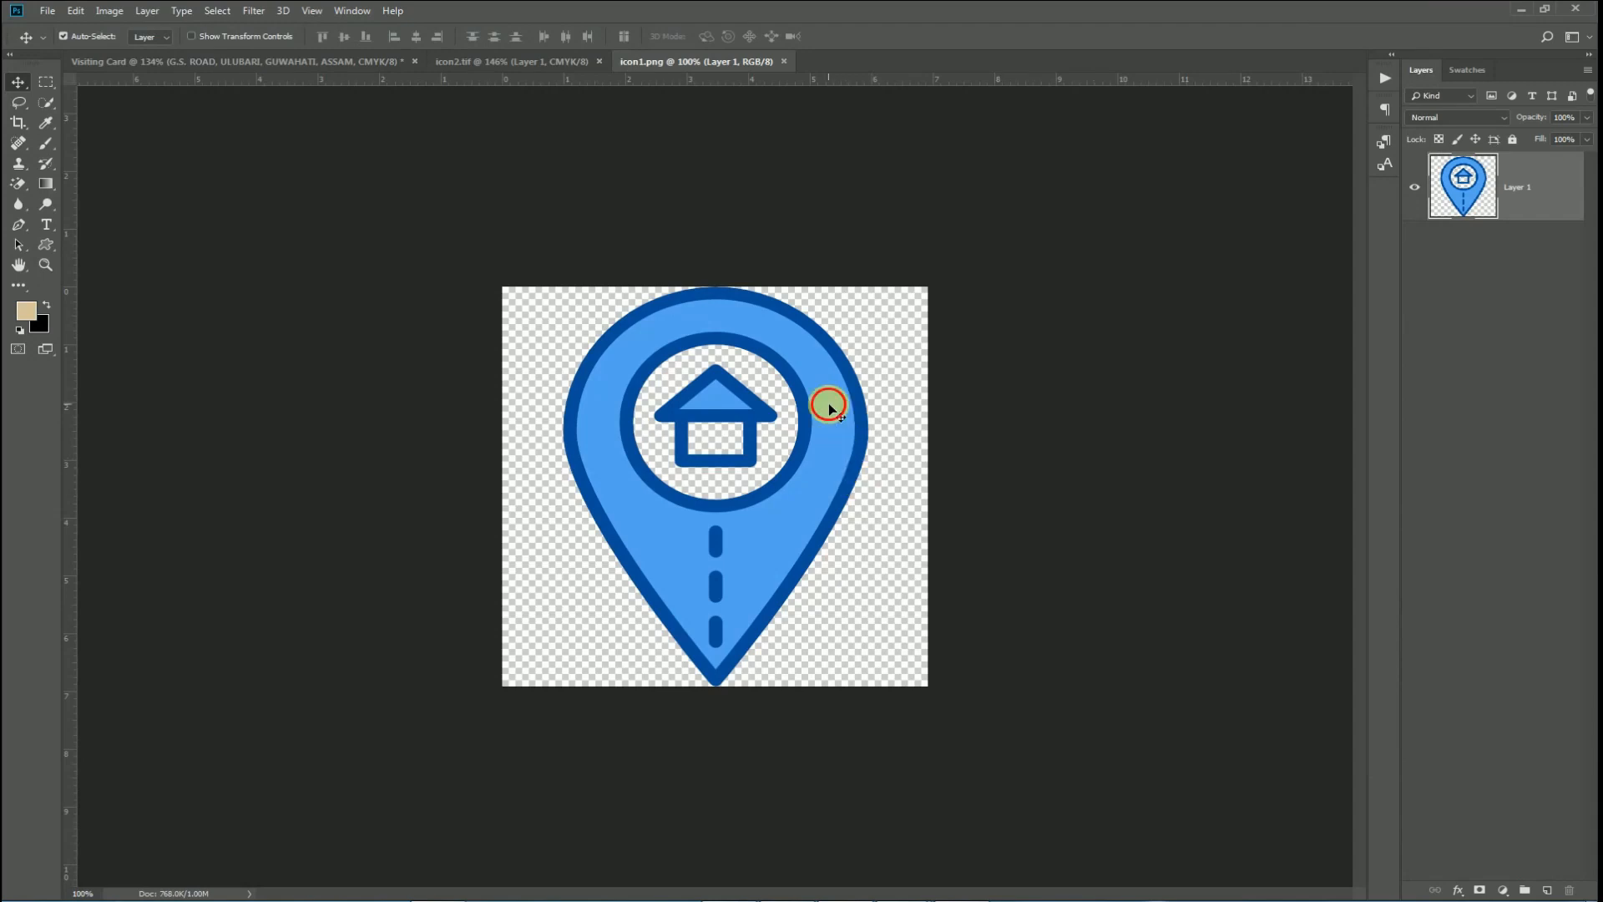
pyautogui.moveTo(829, 404); pyautogui.dragTo(664, 764)
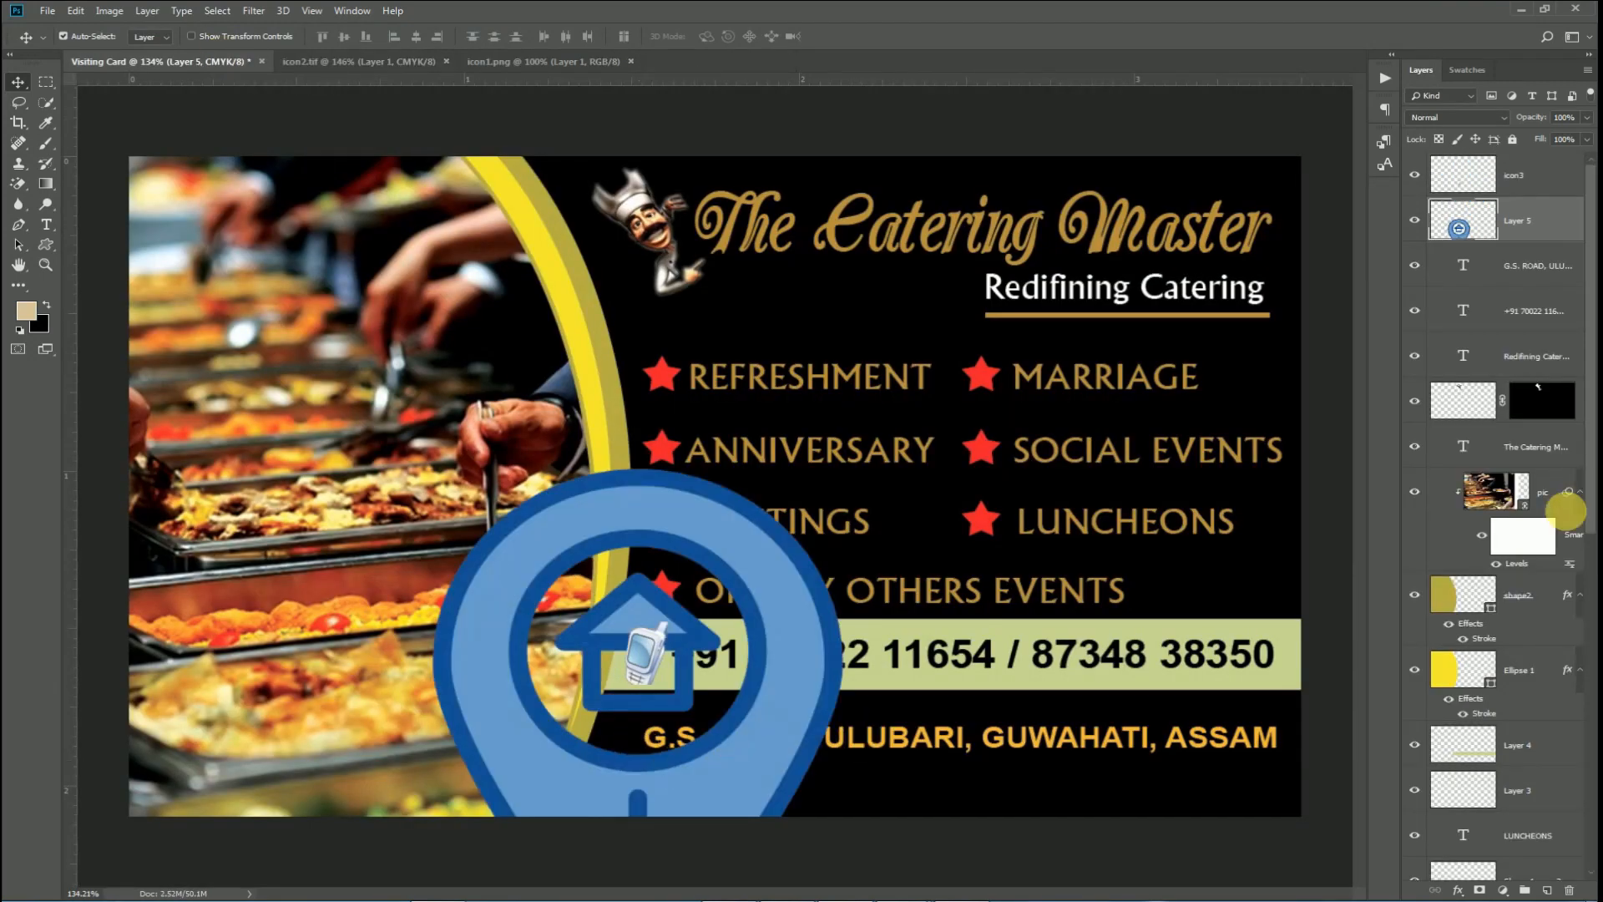
pyautogui.rightClick(1511, 227)
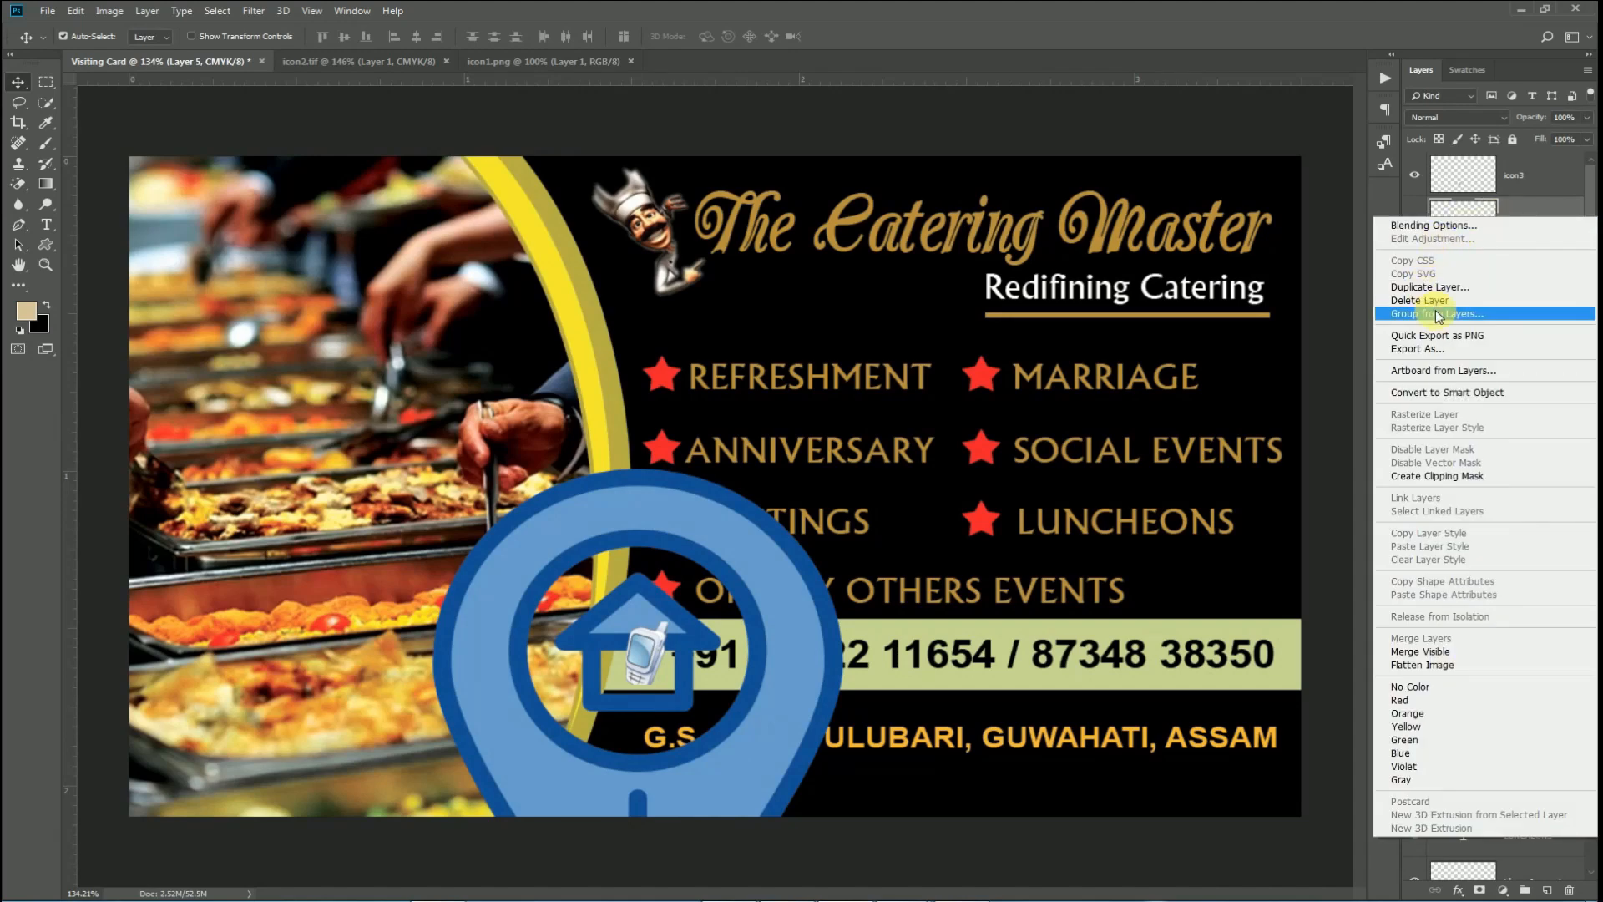
pyautogui.click(1437, 394)
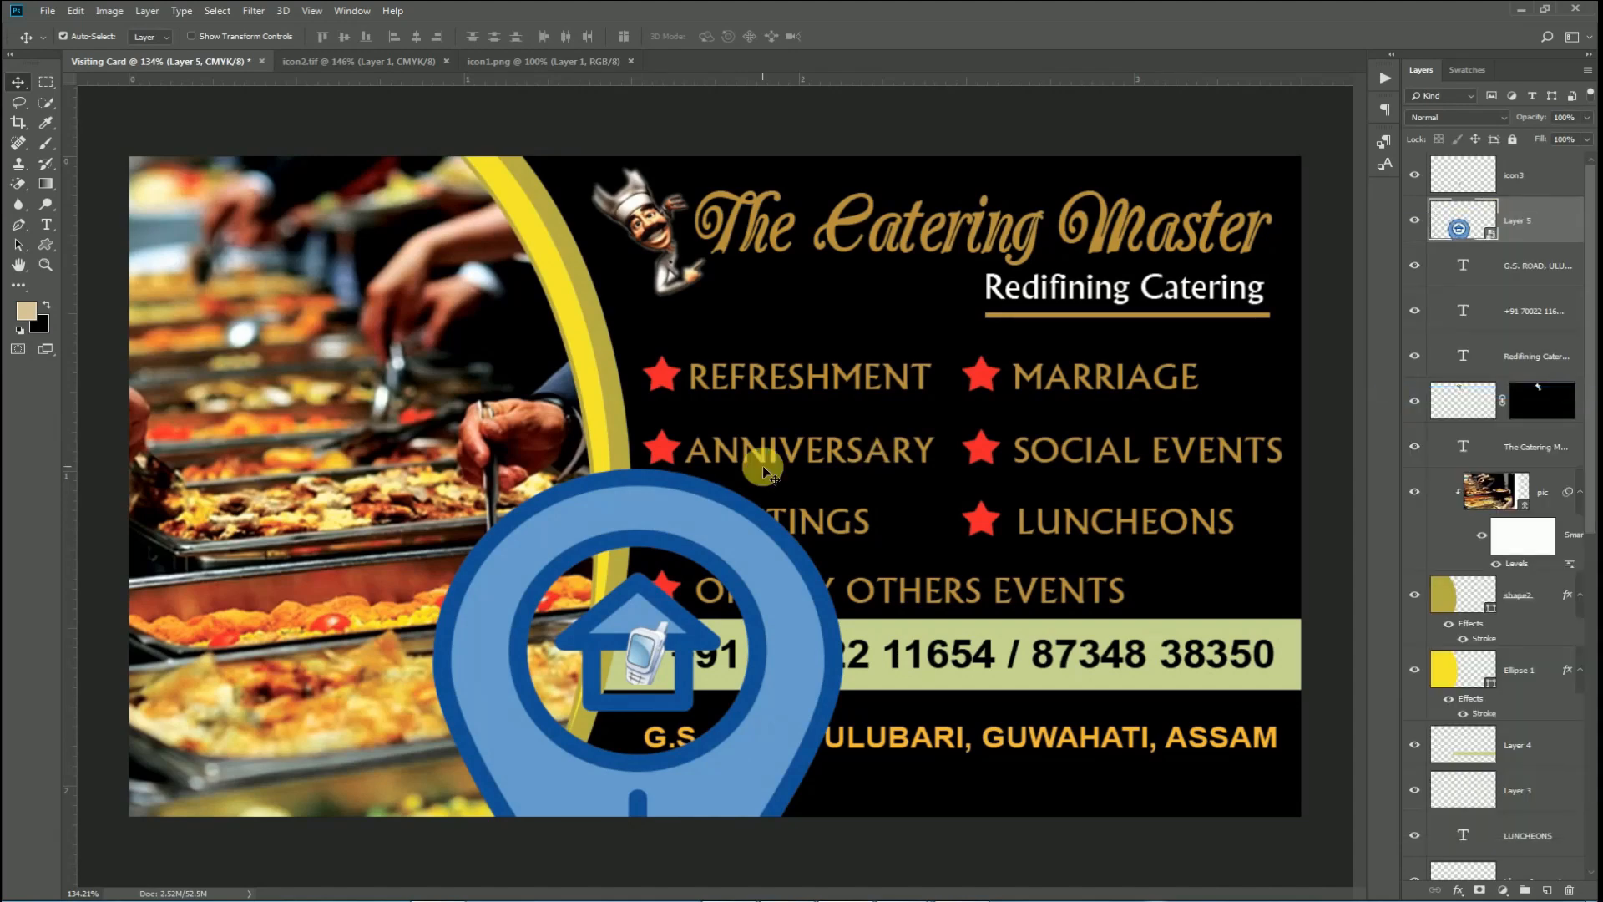
# Shrink the pin icon and place it just left of the address line.
pyautogui.hotkey('ctrl', 't')
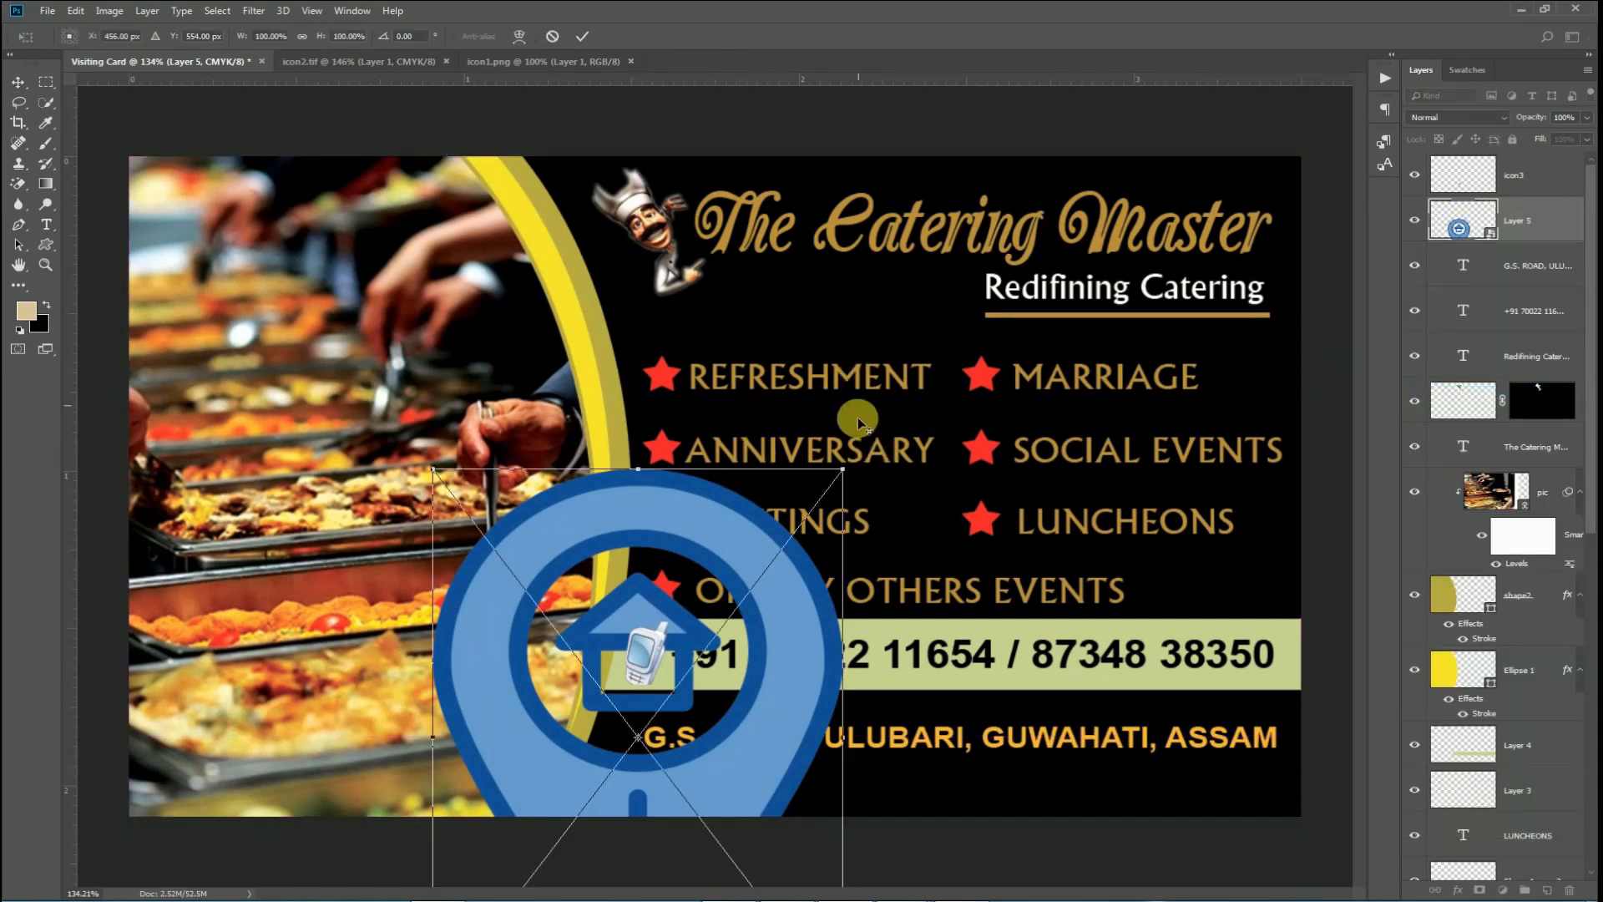
pyautogui.moveTo(846, 474); pyautogui.dragTo(680, 735)
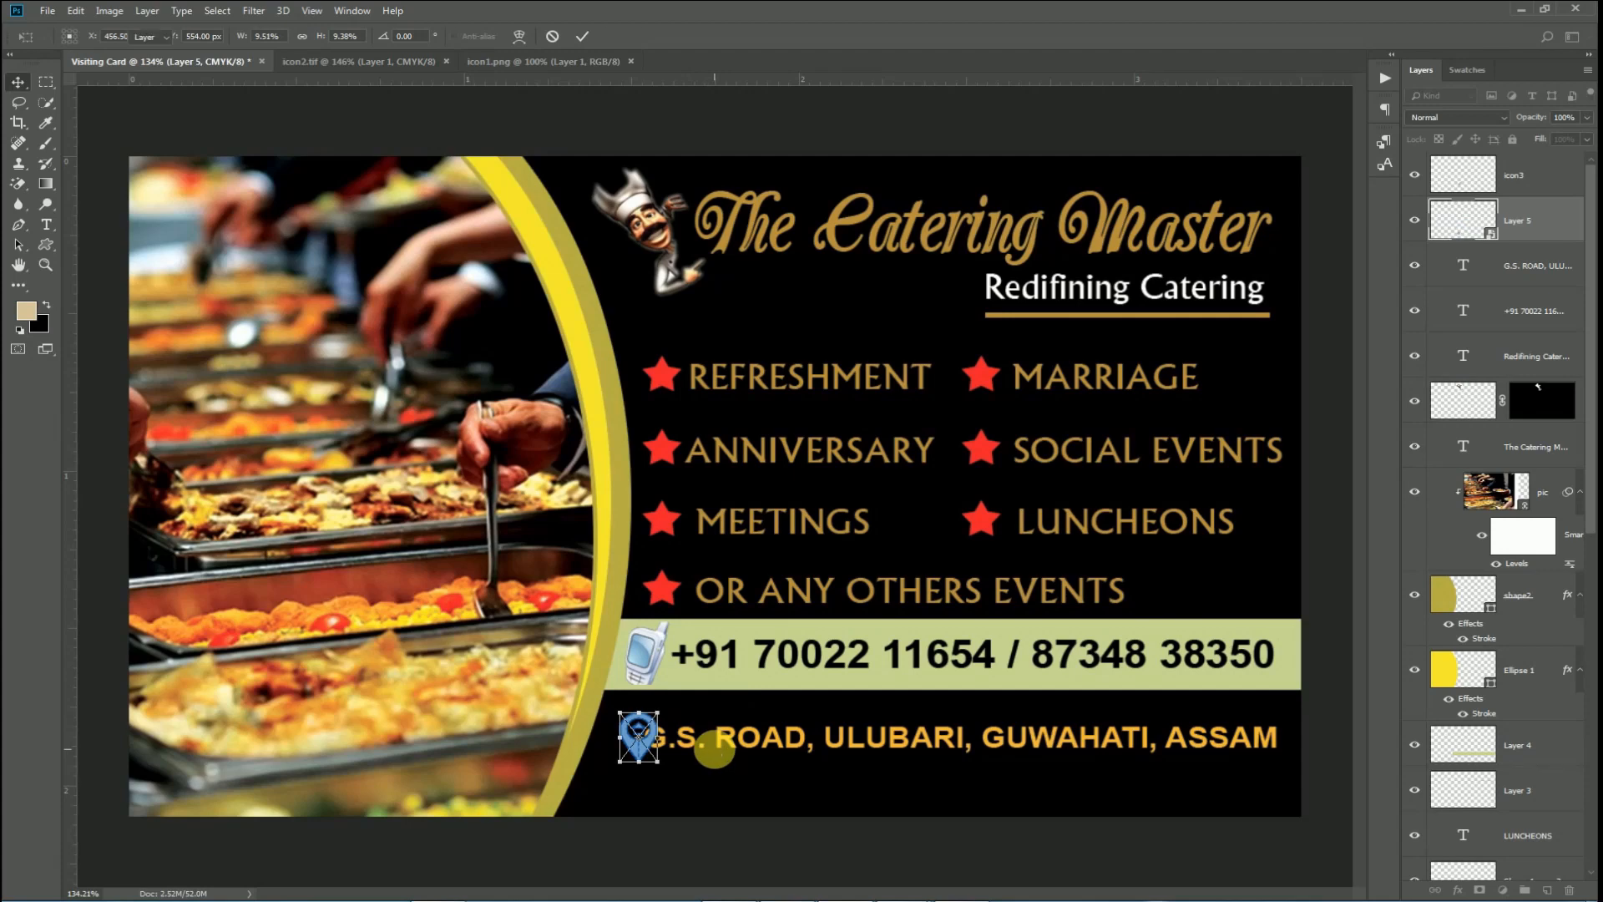
pyautogui.press('Return')
pyautogui.scroll(5, 764, 795)
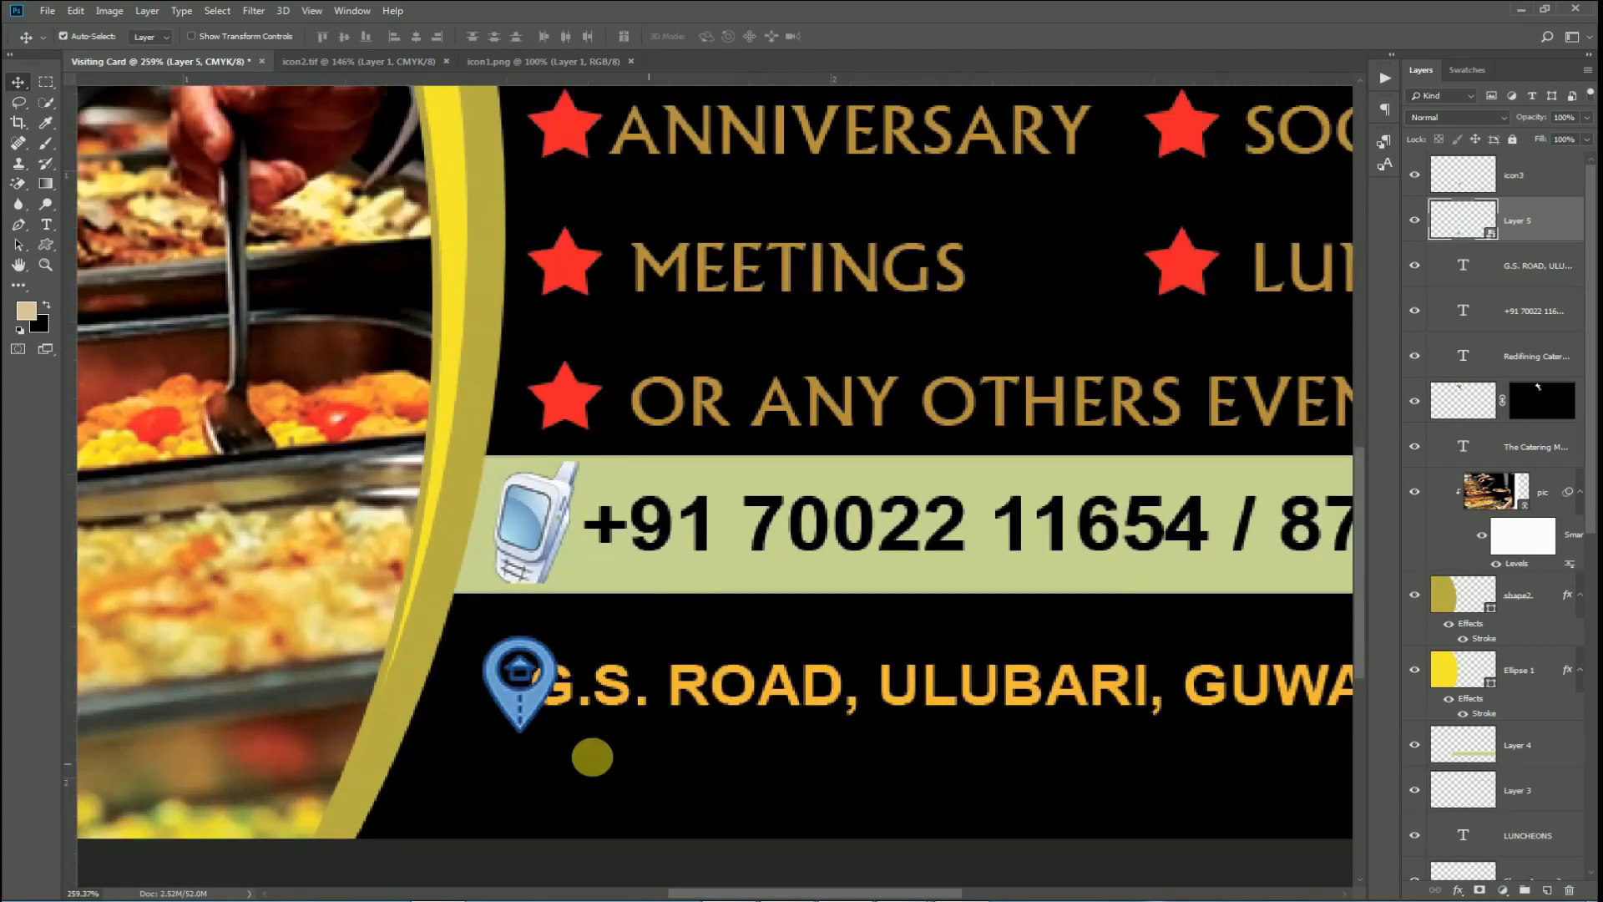
pyautogui.moveTo(513, 710)
pyautogui.mouseDown()
pyautogui.moveTo(453, 729)
pyautogui.moveTo(496, 719)
pyautogui.mouseUp()
pyautogui.scroll(-4, 705, 775)
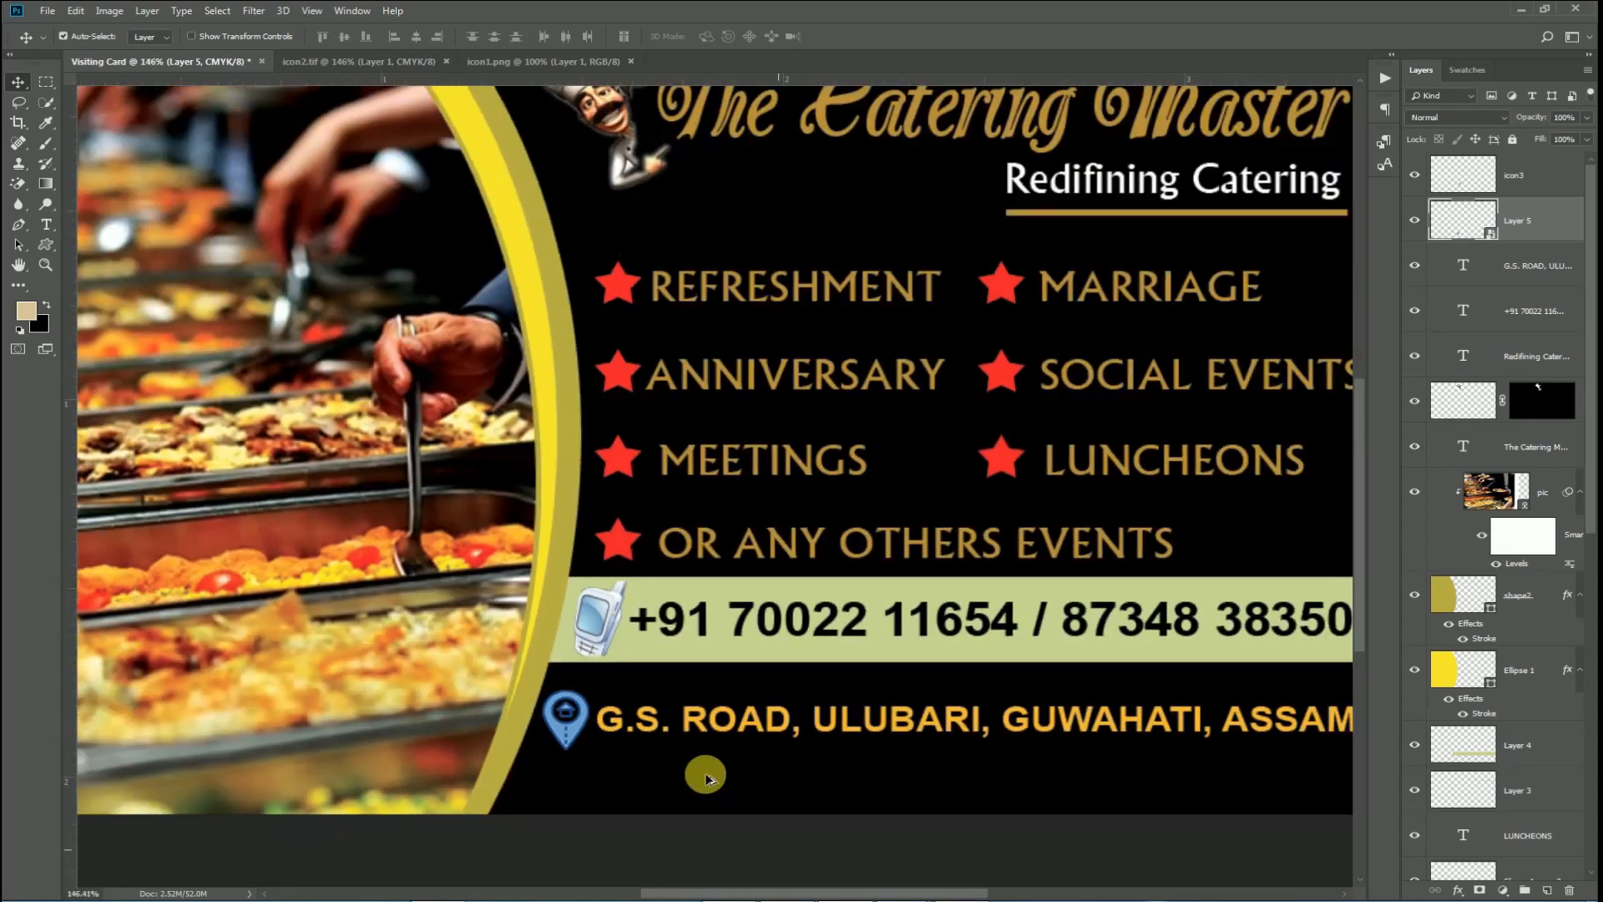
pyautogui.scroll(-3, 704, 775)
pyautogui.scroll(1, 877, 692)
pyautogui.scroll(-2, 873, 690)
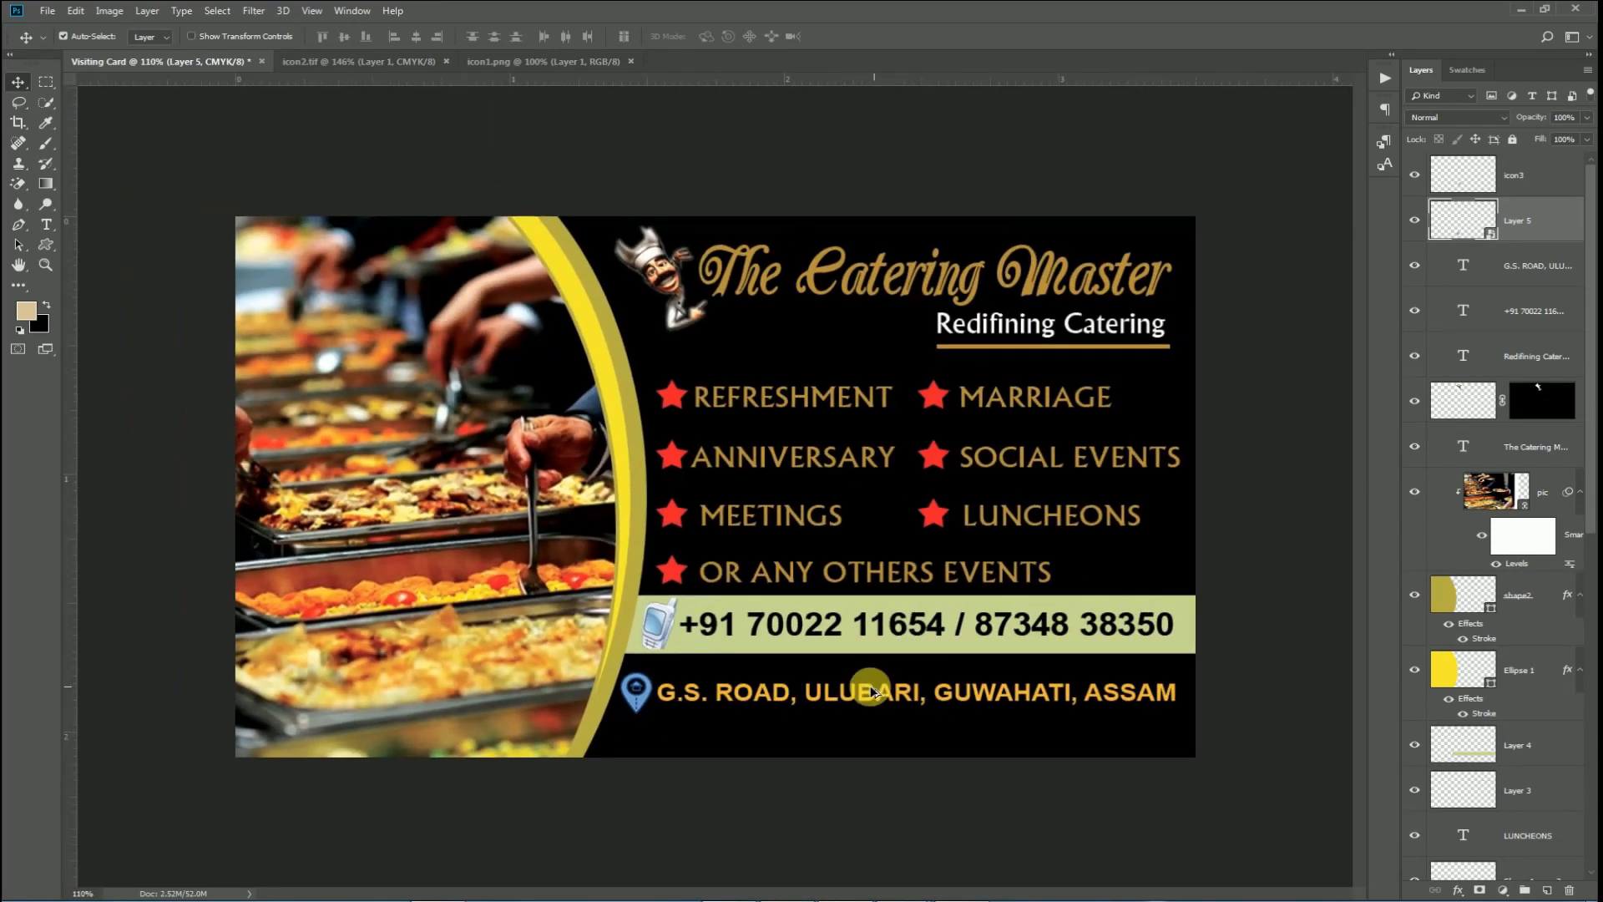
# Sample the arc's bright yellow and fill the Layer 4 phone band with it.
pyautogui.press('i')
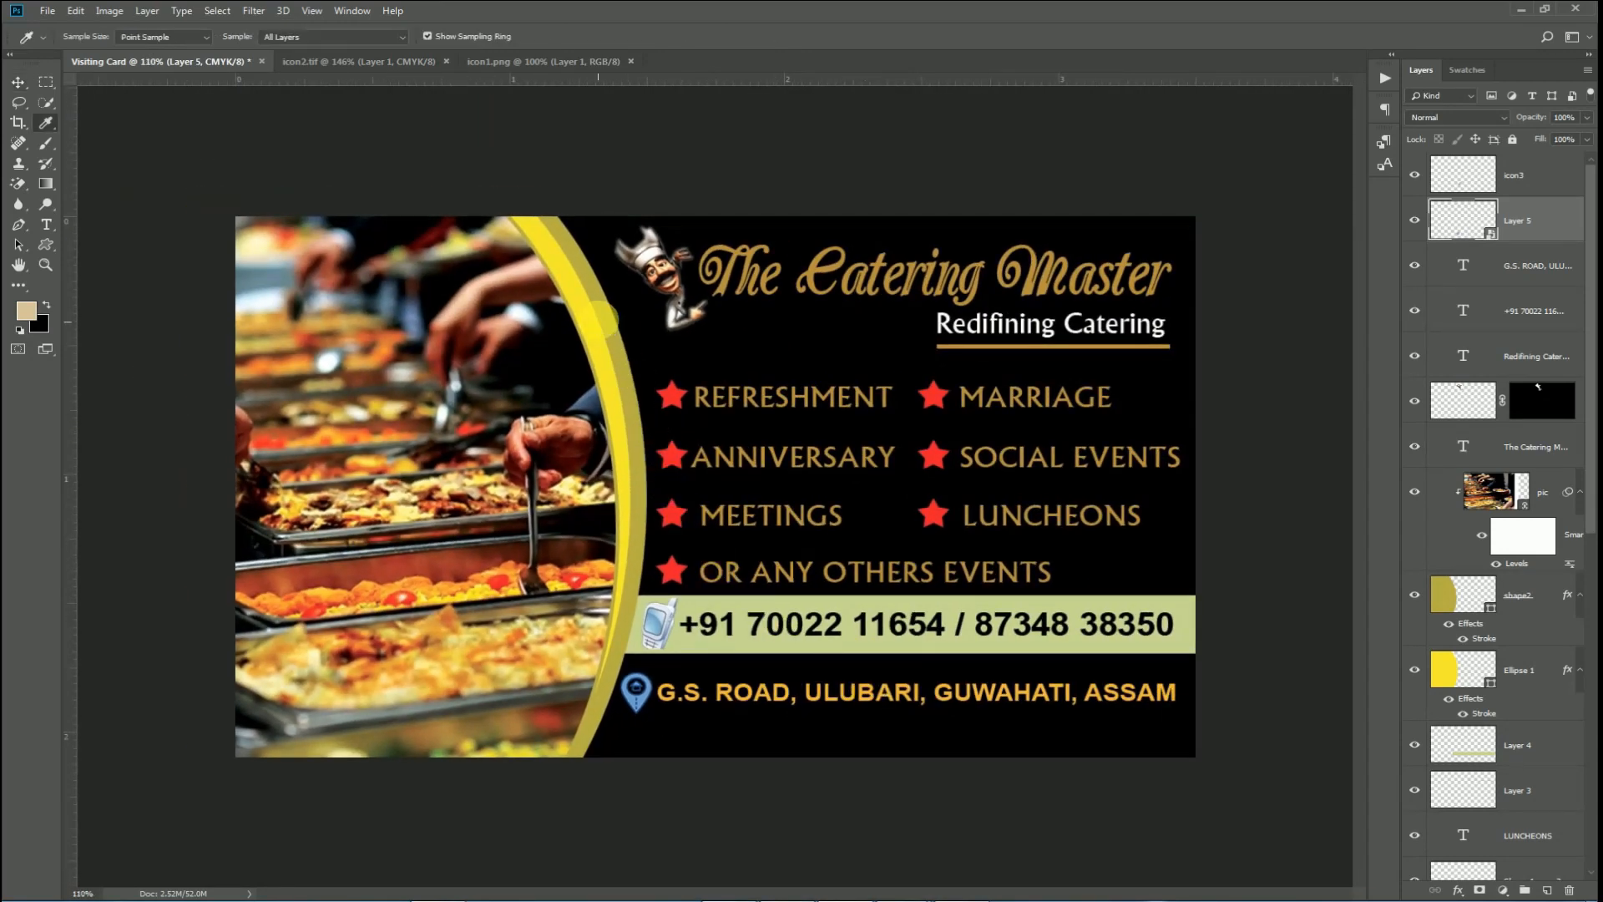
pyautogui.click(618, 331)
pyautogui.press('v')
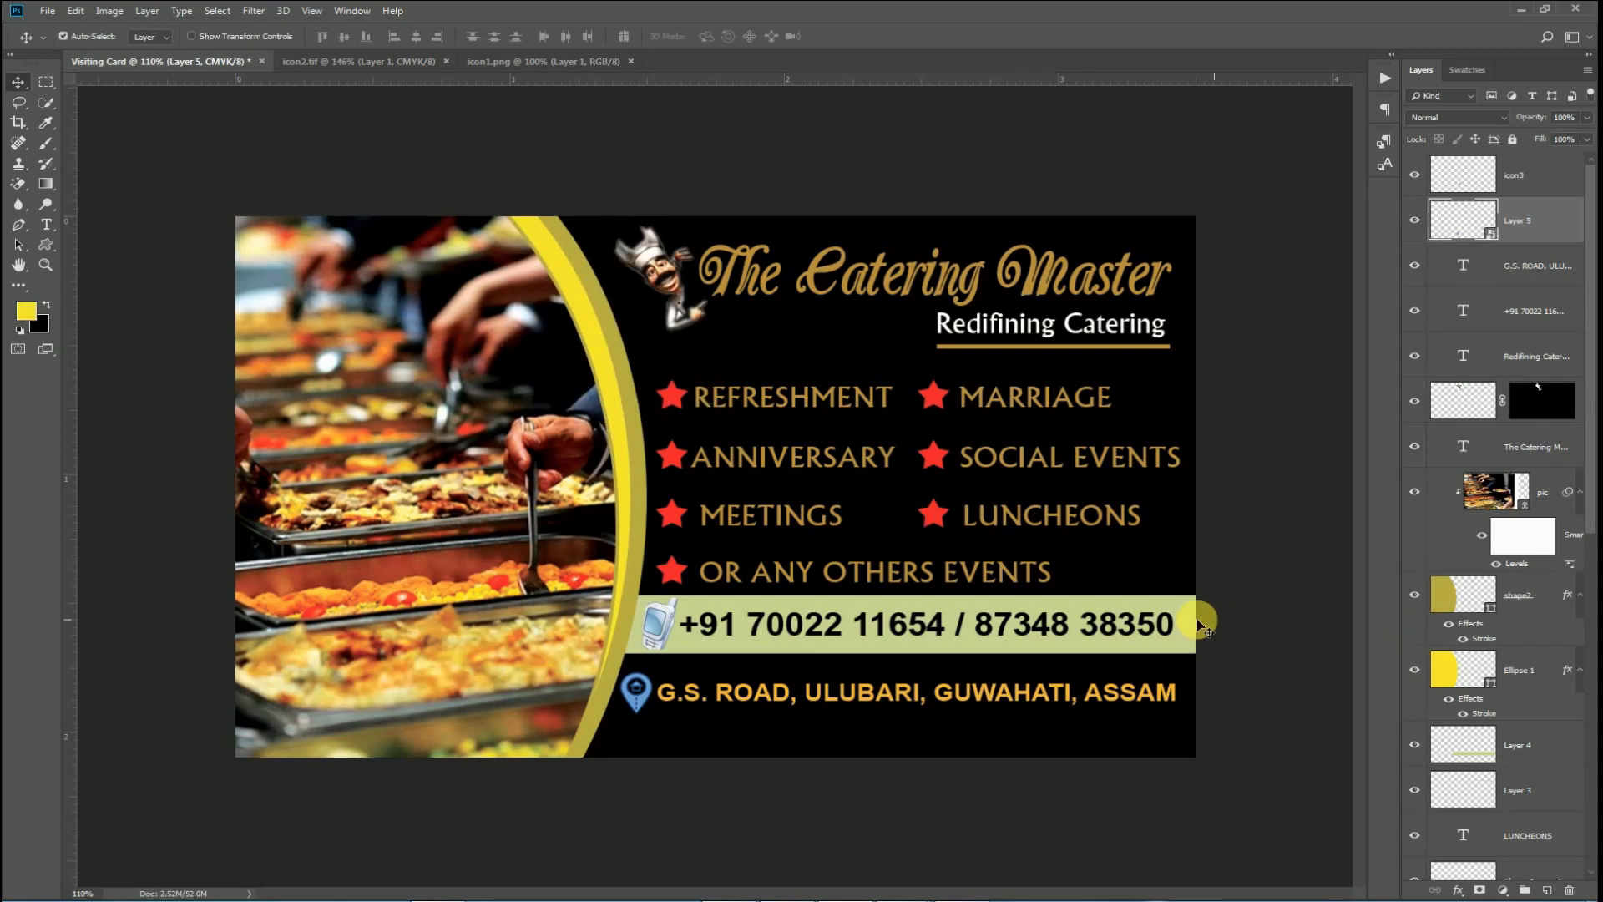
pyautogui.click(1518, 744)
pyautogui.hotkey('alt', 'shift', 'BackSpace')
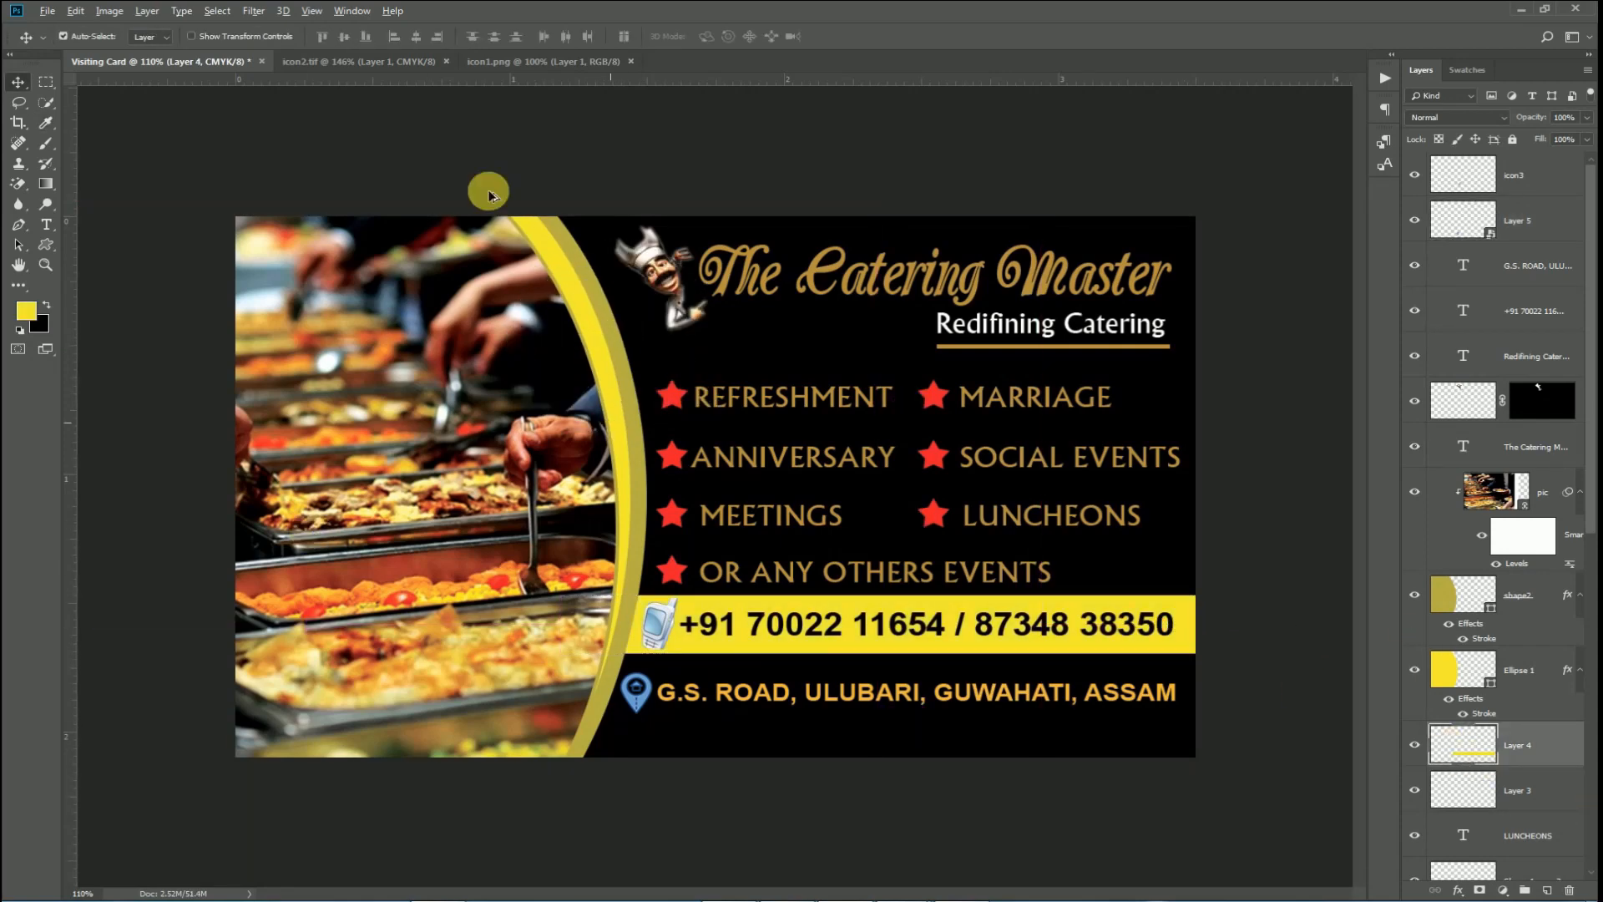
pyautogui.hotkey('ctrl', '+')
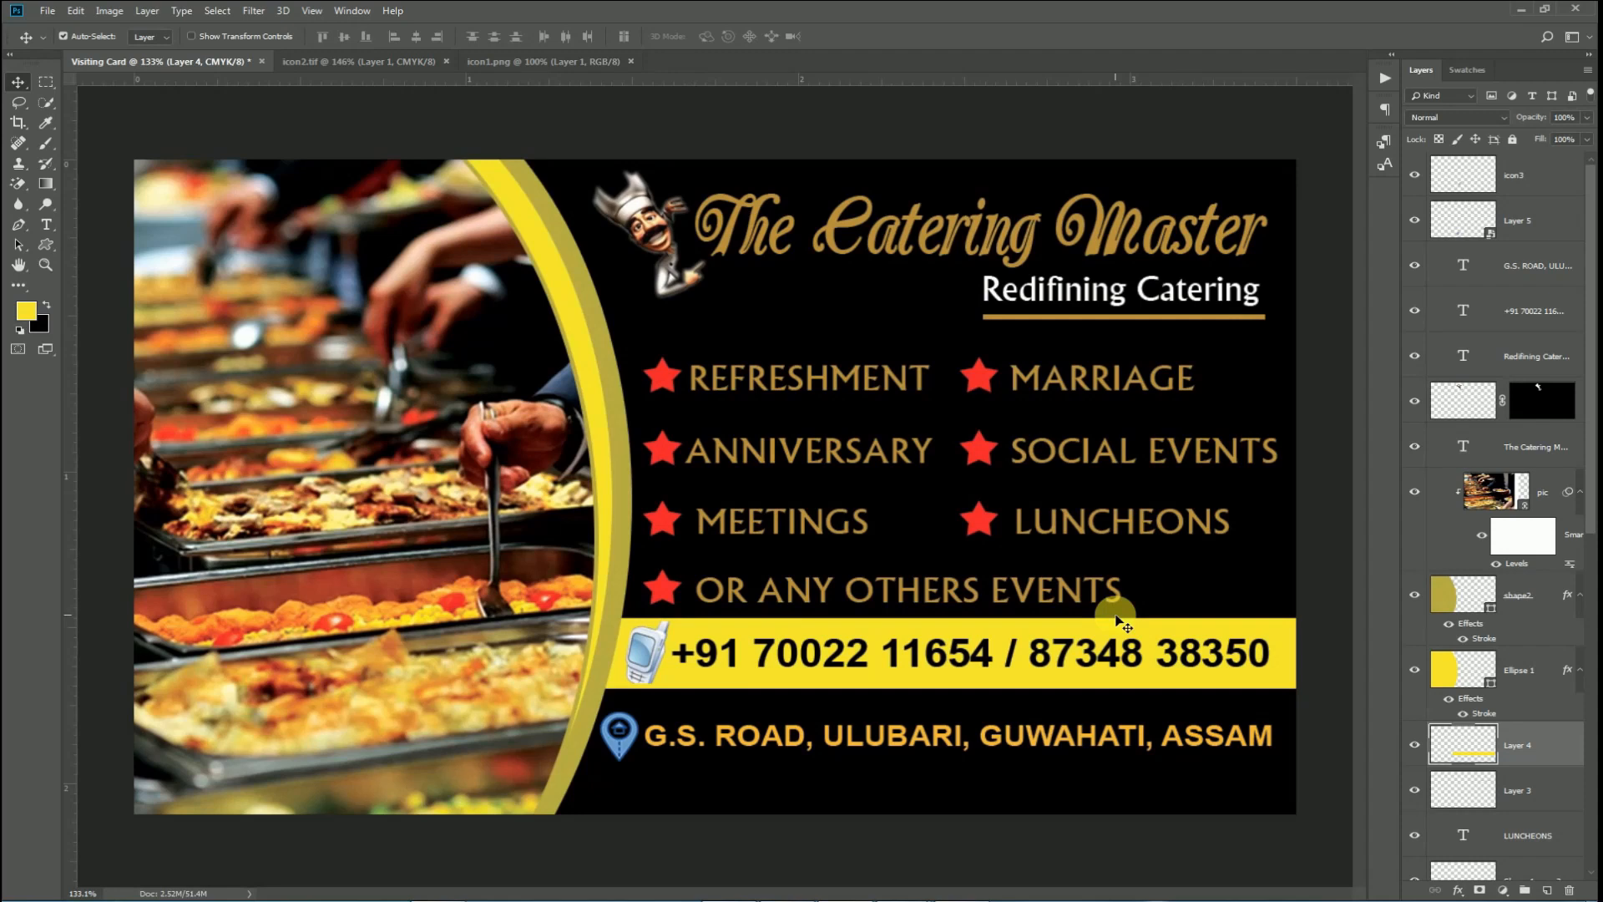